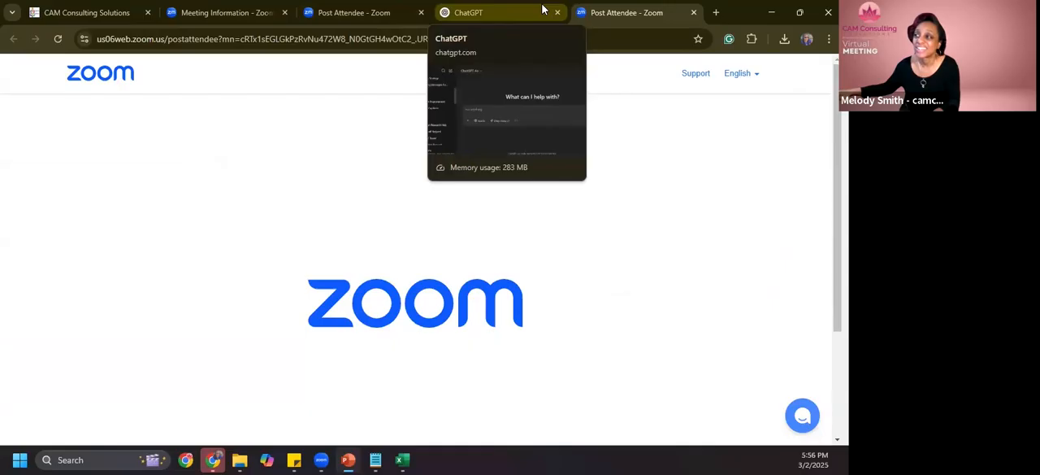
# - Close the existing ChatGPT page and open chatgpt.com in a new browser tab
pyautogui.click(558, 12)
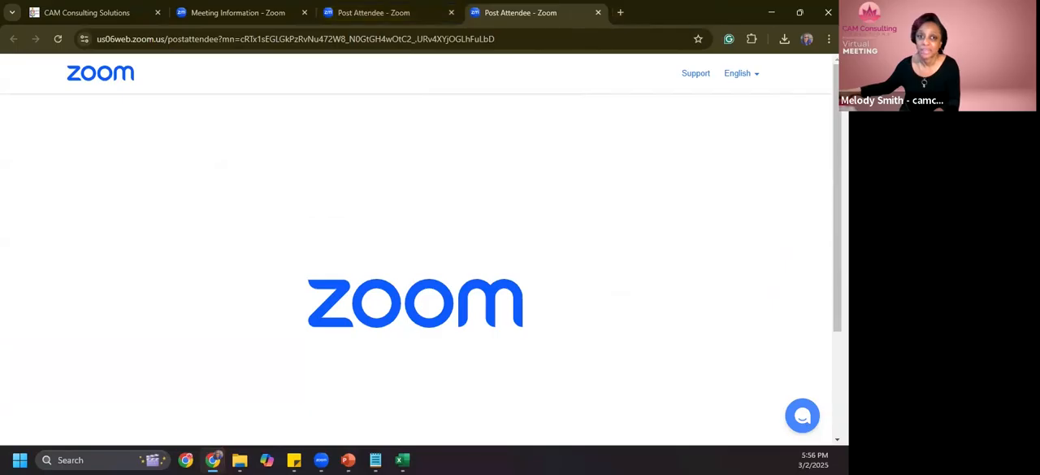
pyautogui.click(620, 12)
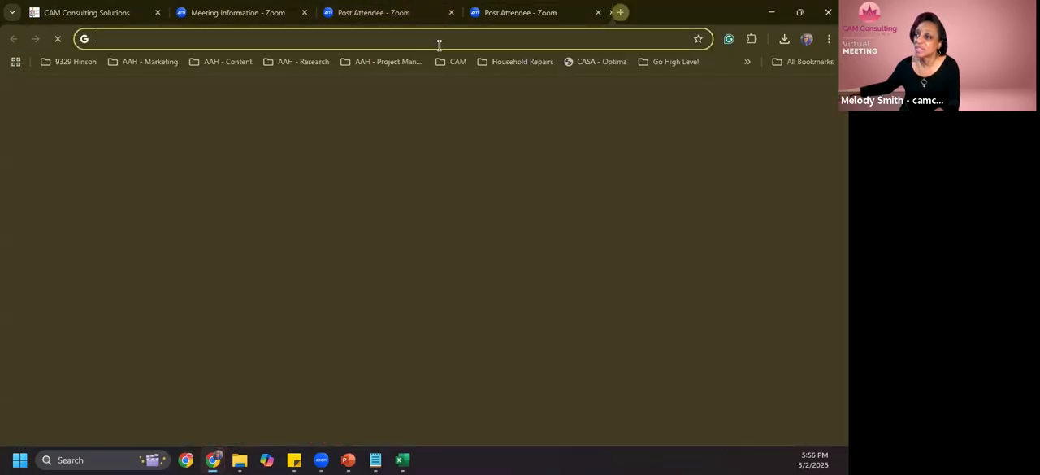
pyautogui.click(439, 44)
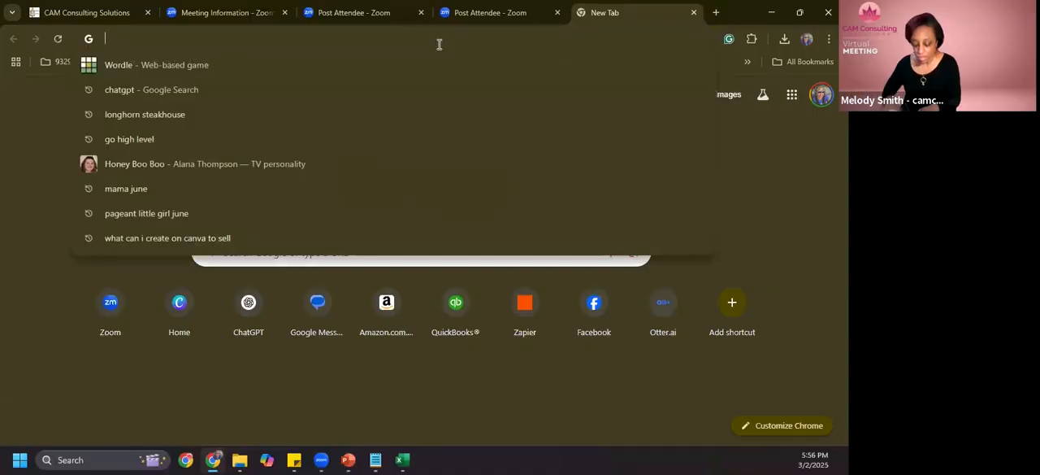
pyautogui.write('chat')
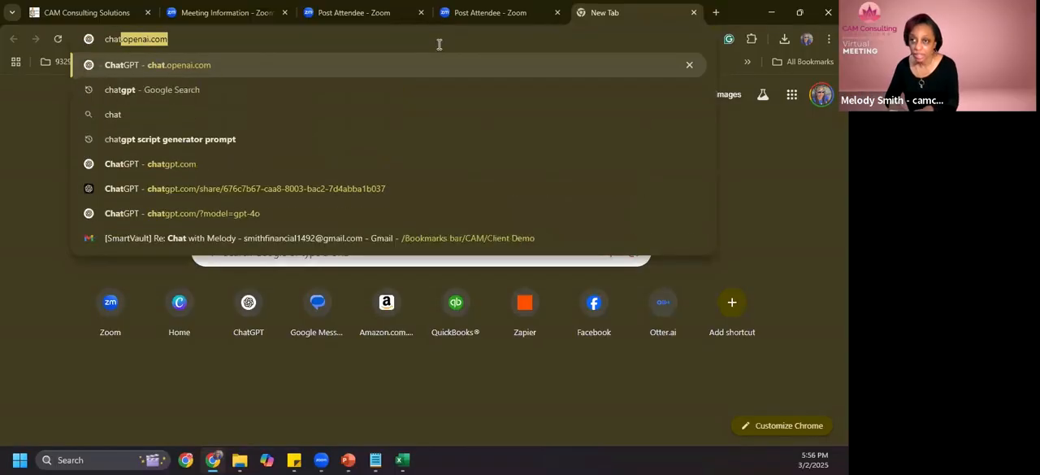
pyautogui.write('gpt.com')
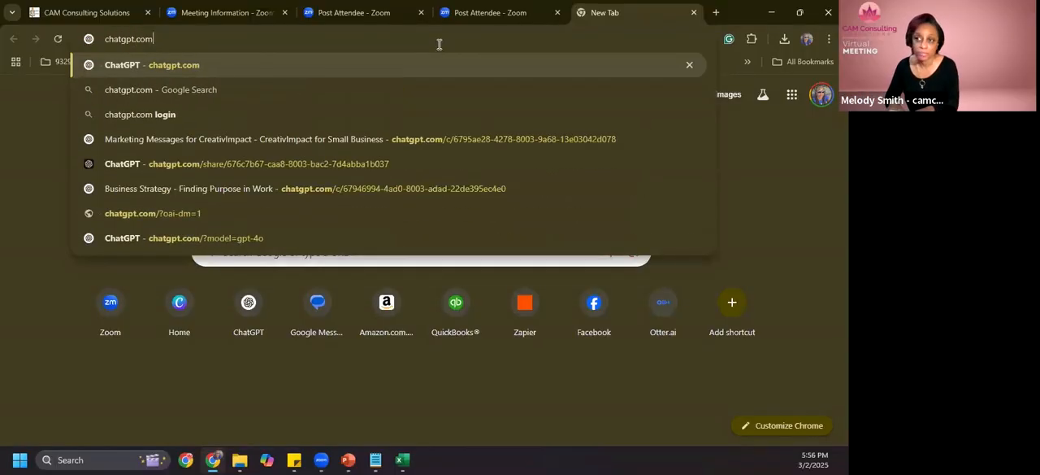
pyautogui.press('Return')
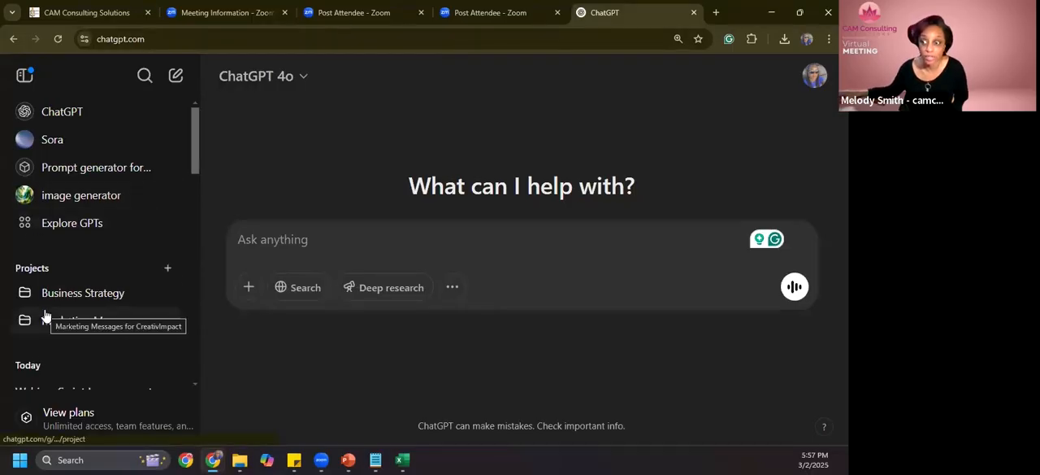
pyautogui.scroll(-1, 46, 315)
pyautogui.scroll(1, 46, 312)
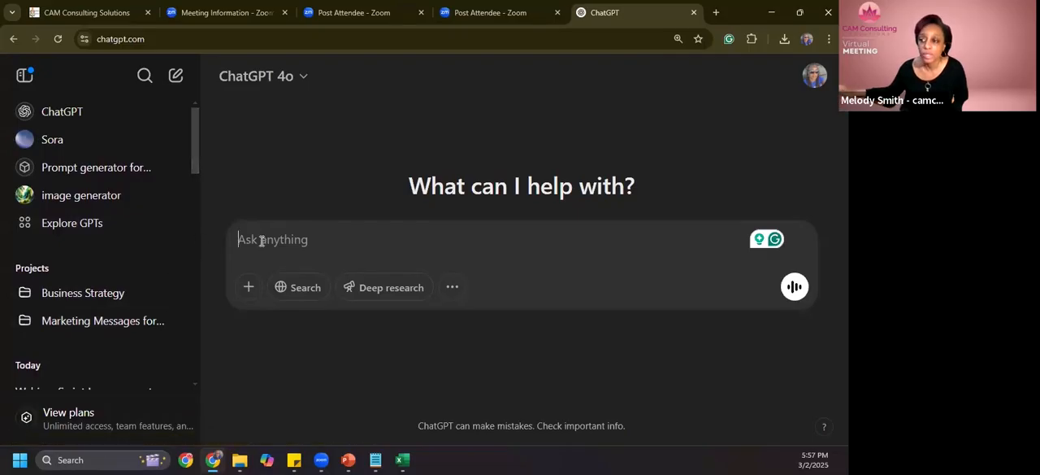
# - Draft a prompt starting "My ideal client is", paste in the example client description from the slide, and remove the attached image
pyautogui.write('My ')
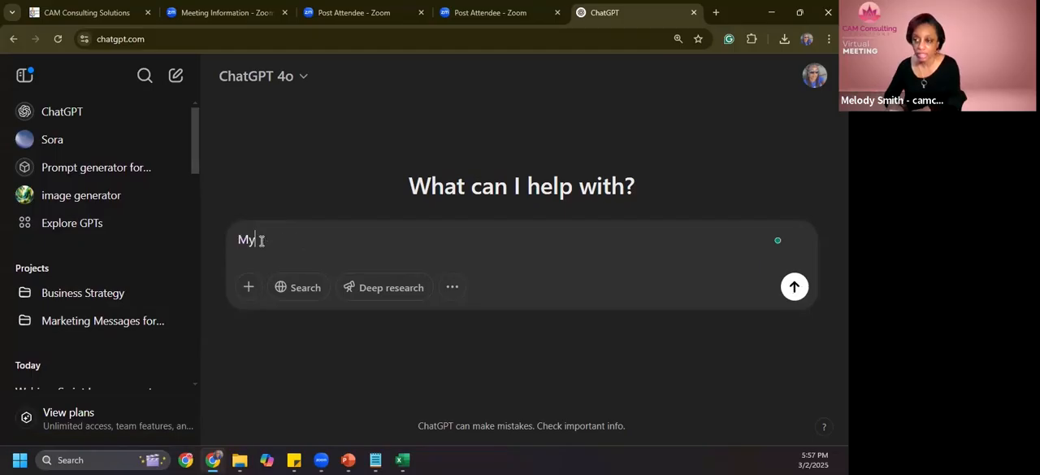
pyautogui.write('idea')
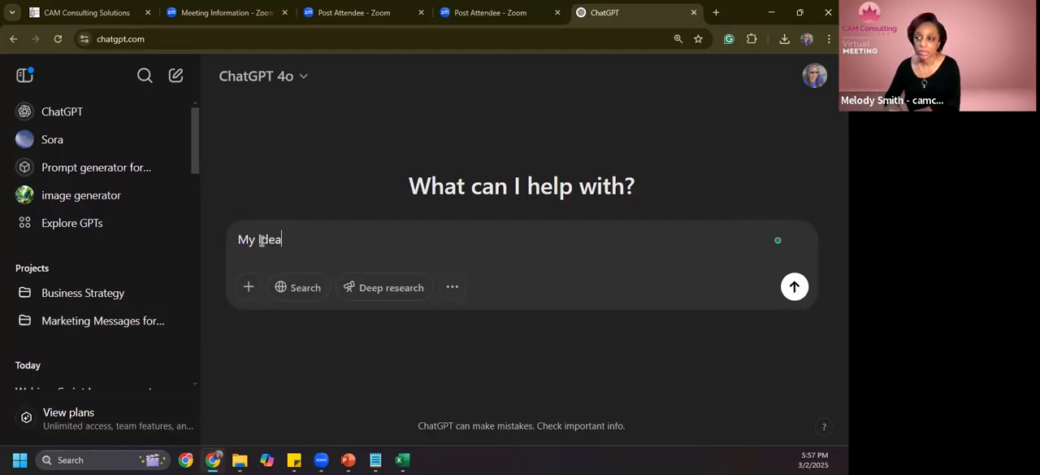
pyautogui.write('l client is')
pyautogui.hotkey('alt', 'Tab')
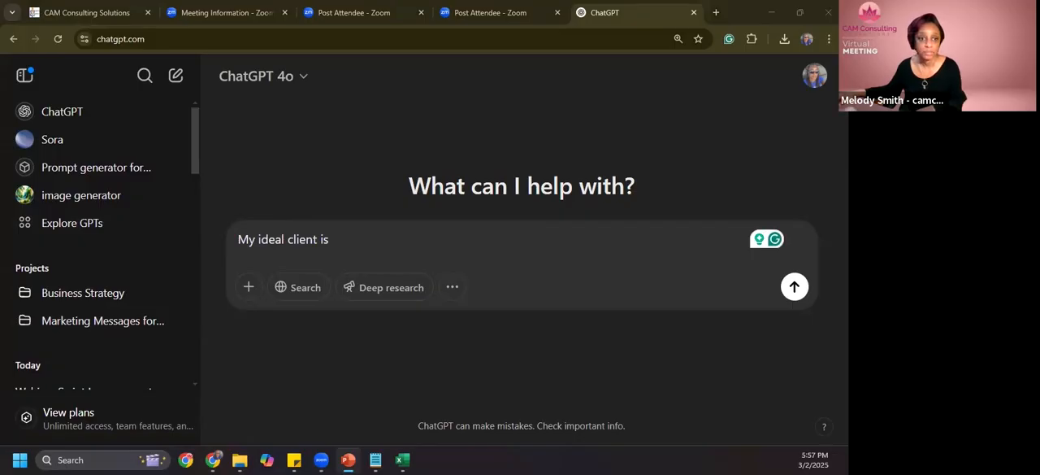
pyautogui.click(417, 225)
pyautogui.hotkey('ctrl', 'v')
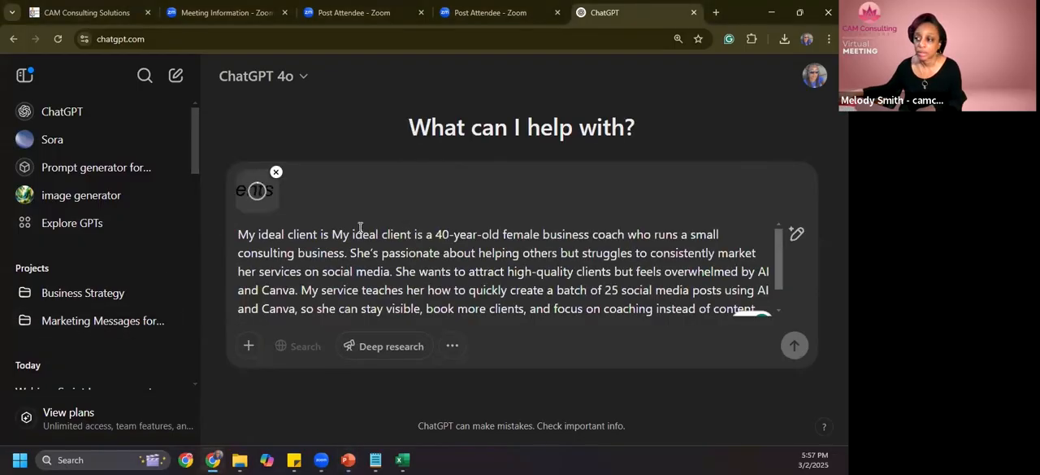
pyautogui.click(276, 173)
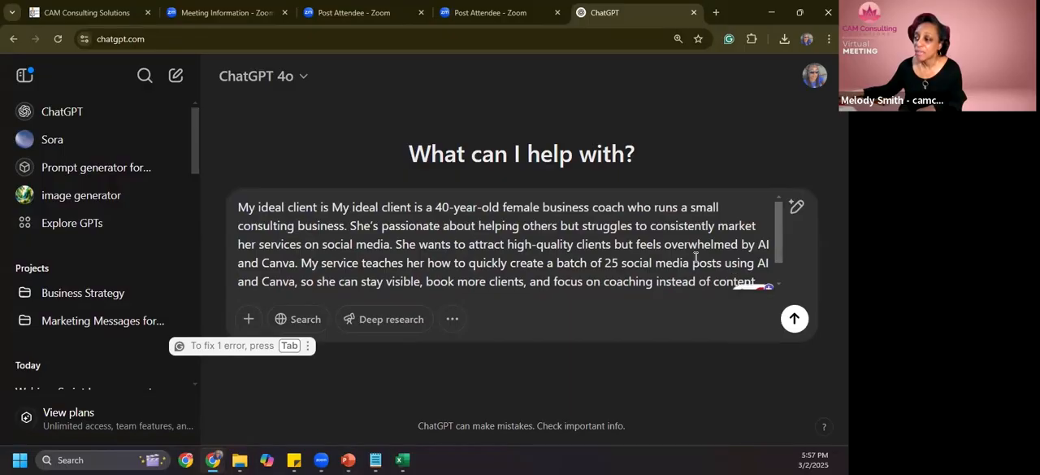
# - Clean up the drafted prompt by removing the closing quotation mark and the duplicate "My ideal client is" at its start
pyautogui.scroll(-1, 657, 249)
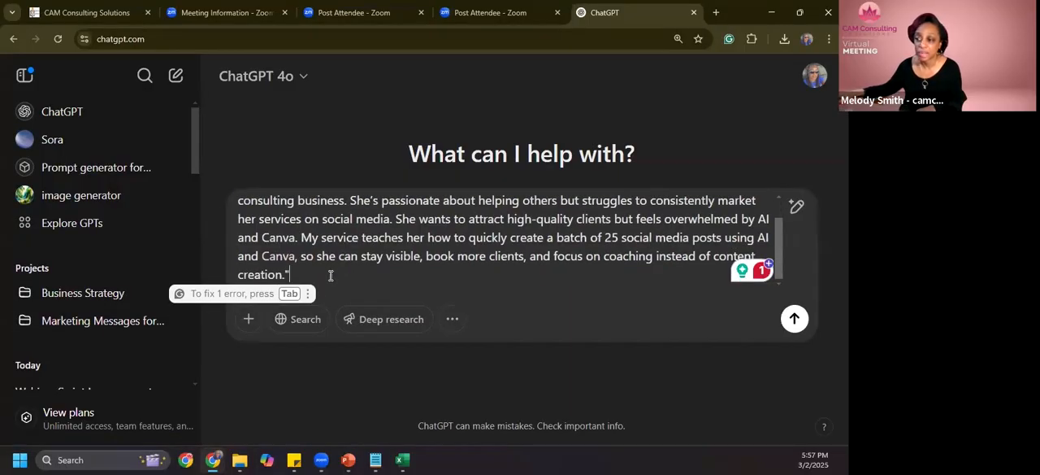
pyautogui.press('Tab')
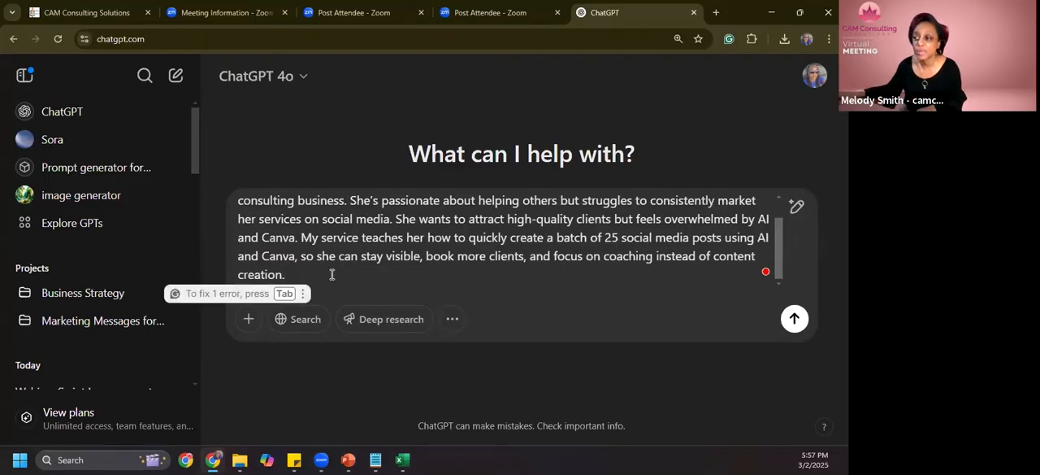
pyautogui.scroll(1, 332, 275)
pyautogui.click(332, 207)
pyautogui.hotkey('shift', 'End')
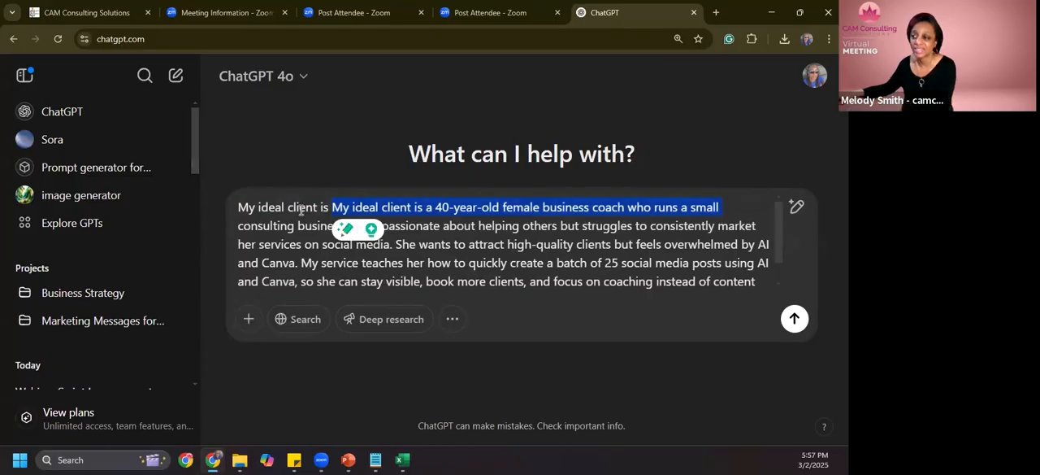
pyautogui.moveTo(332, 208); pyautogui.dragTo(242, 213)
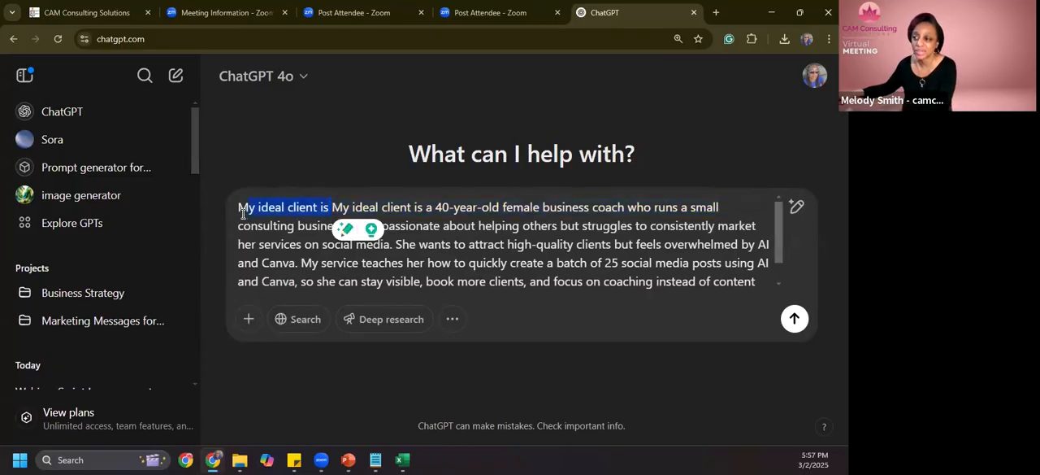
pyautogui.press('BackSpace')
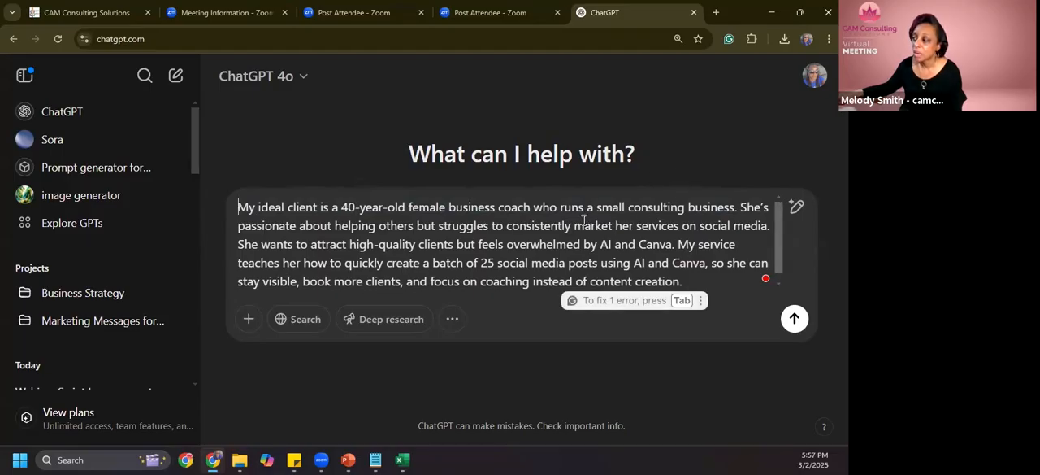
# - Replace the whole drafted prompt with the question "Who is my ideal client?" and submit it
pyautogui.hotkey('ctrl', 'a')
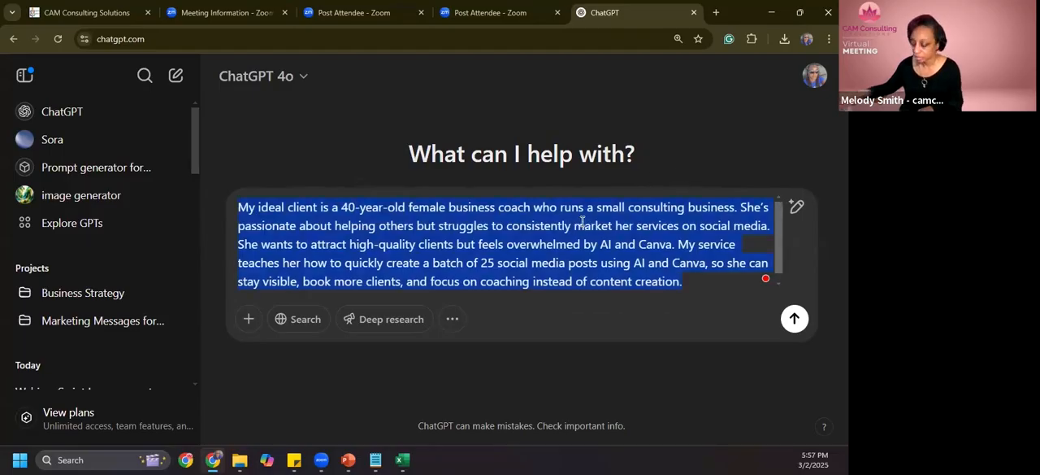
pyautogui.press('BackSpace')
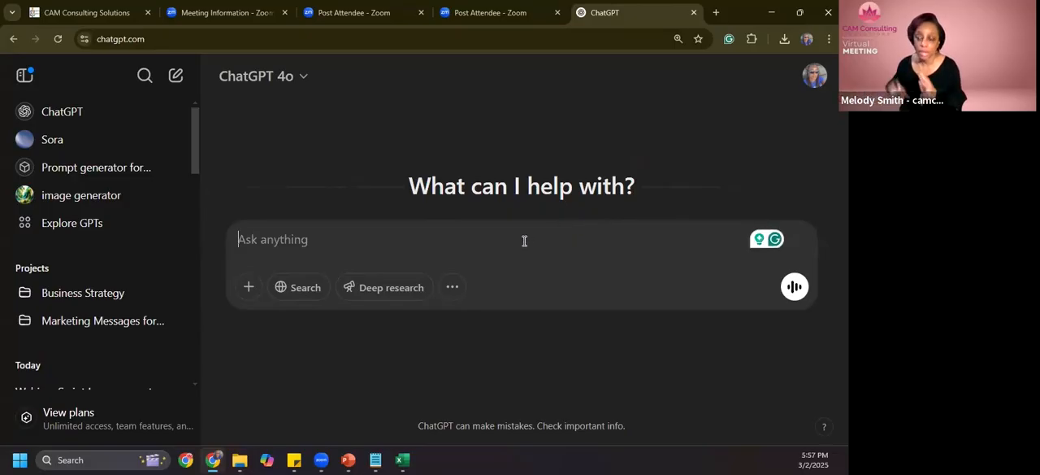
pyautogui.write('W')
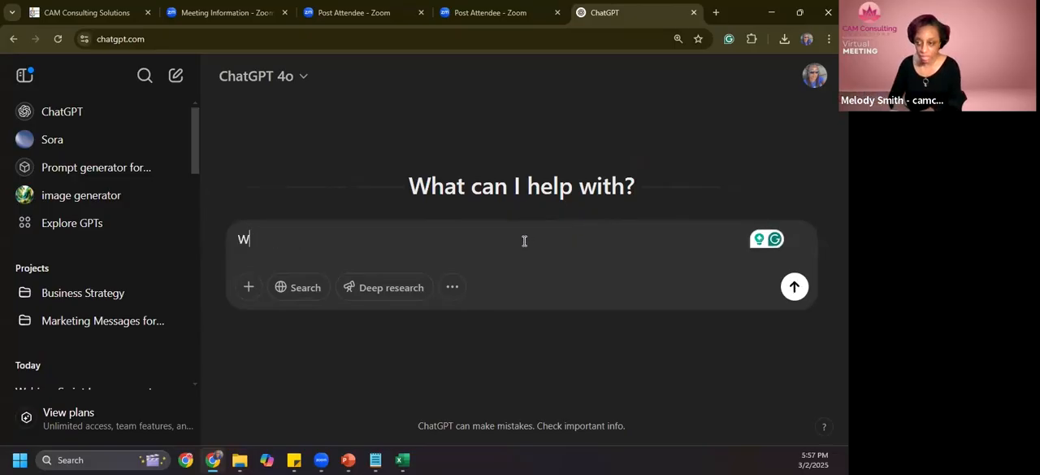
pyautogui.write('ho is my ')
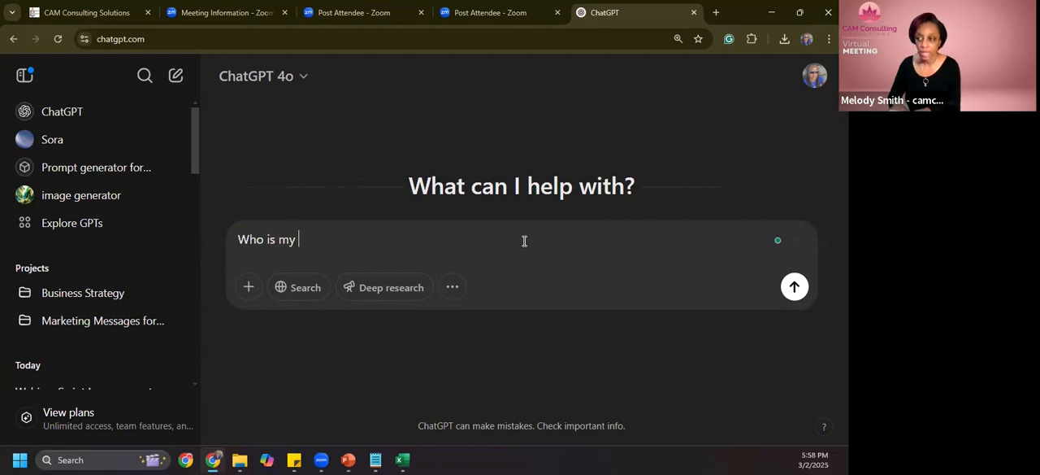
pyautogui.write('ideal cliehnt')
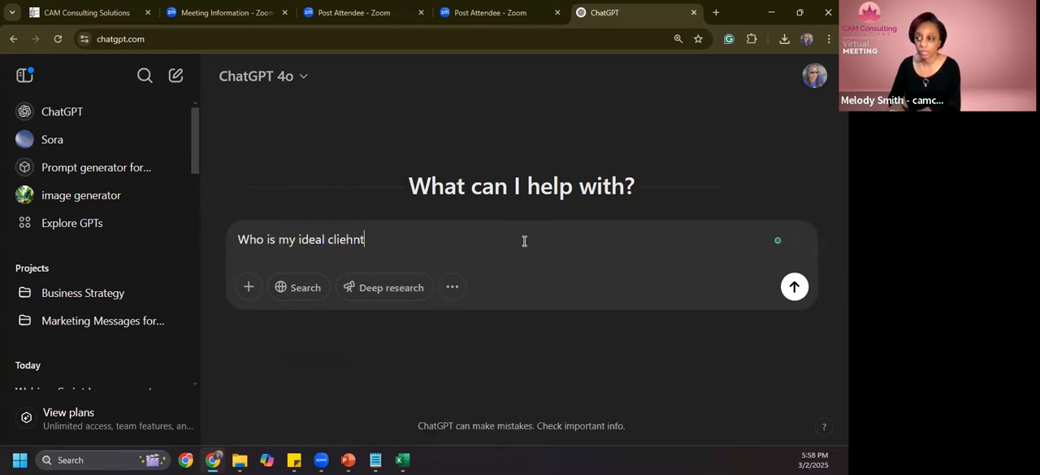
pyautogui.write('nt?')
pyautogui.press('Return')
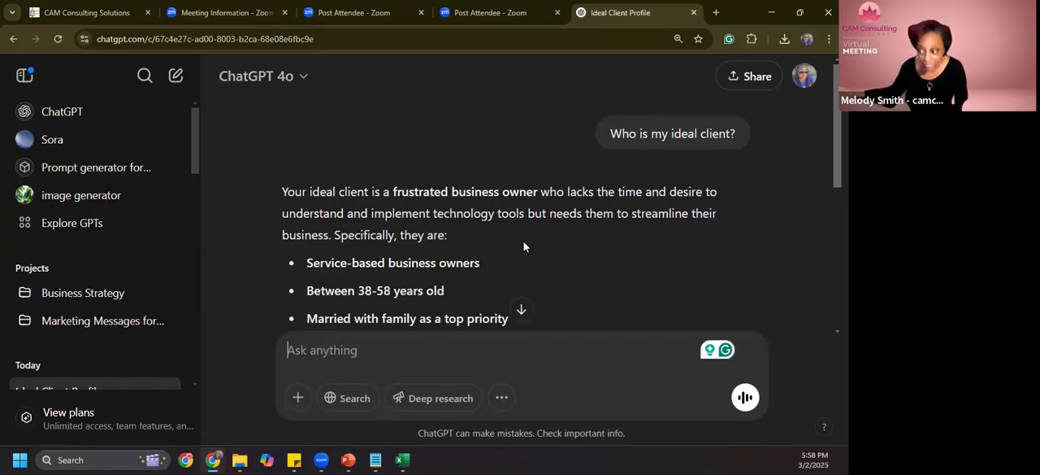
# - Read through the ideal client answer, including the bulleted characteristics and the closing paragraph
pyautogui.scroll(-1, 511, 252)
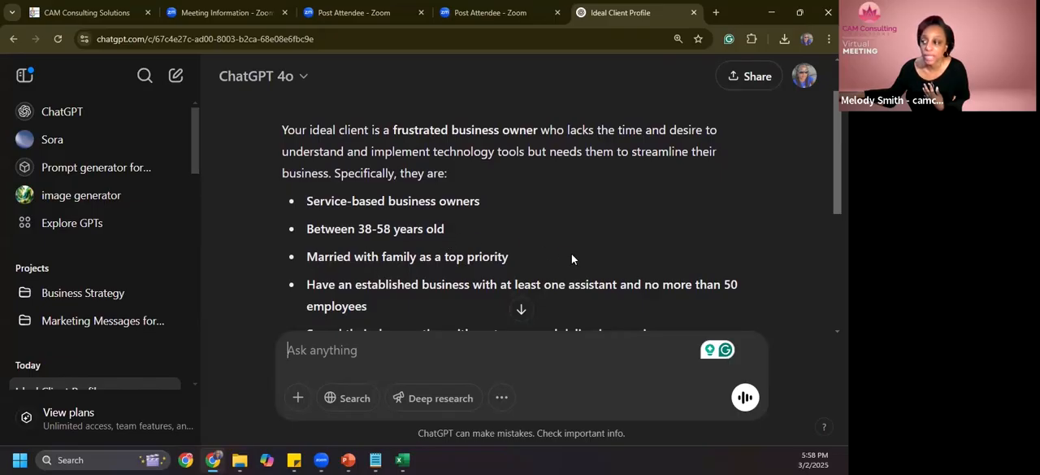
pyautogui.scroll(-1, 572, 256)
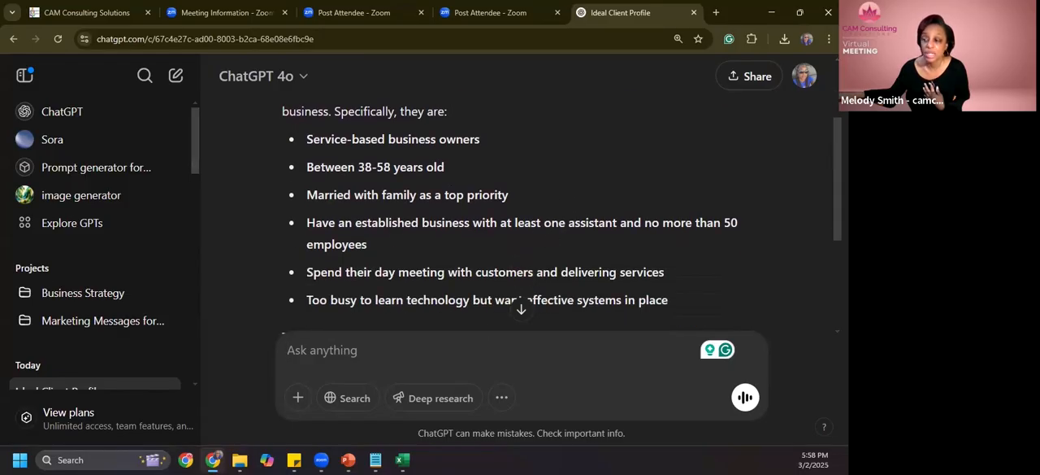
pyautogui.hotkey('alt', 'Tab')
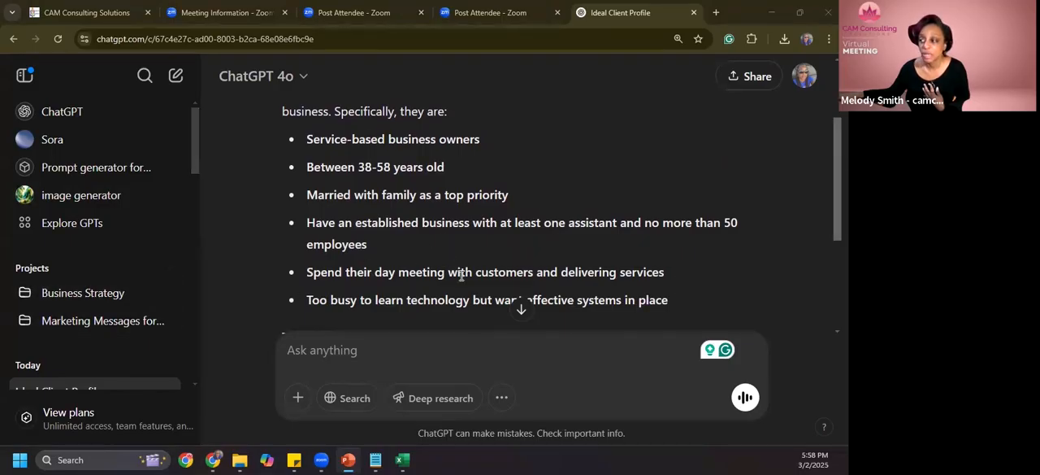
pyautogui.scroll(-1, 456, 268)
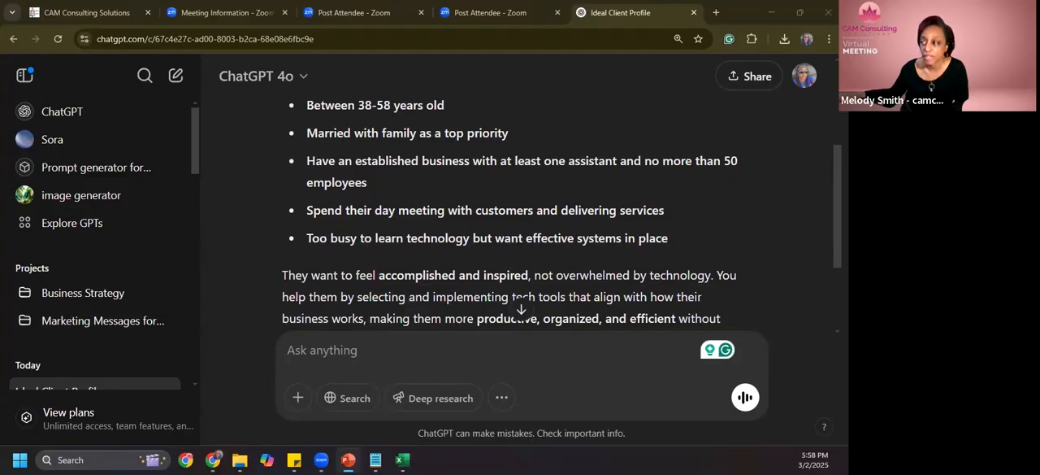
pyautogui.scroll(-1, 629, 250)
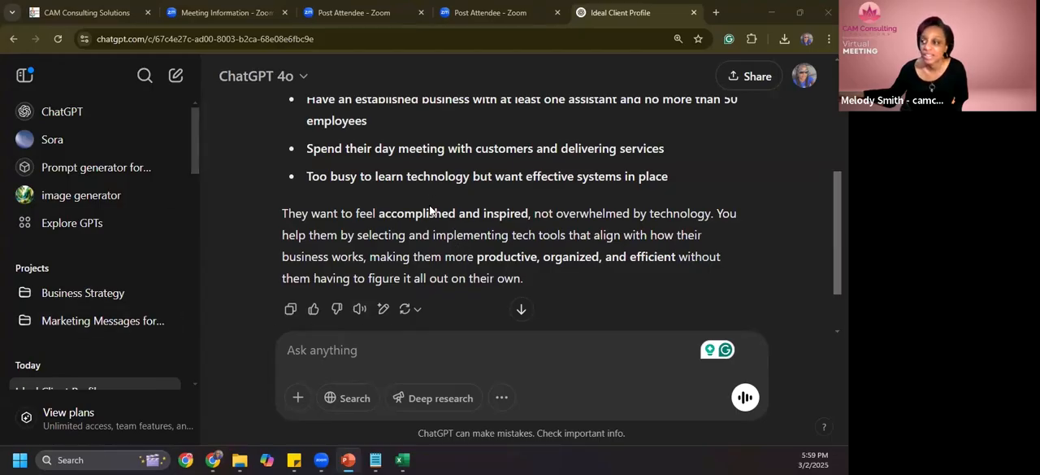
pyautogui.scroll(5, 429, 211)
pyautogui.scroll(-5, 429, 211)
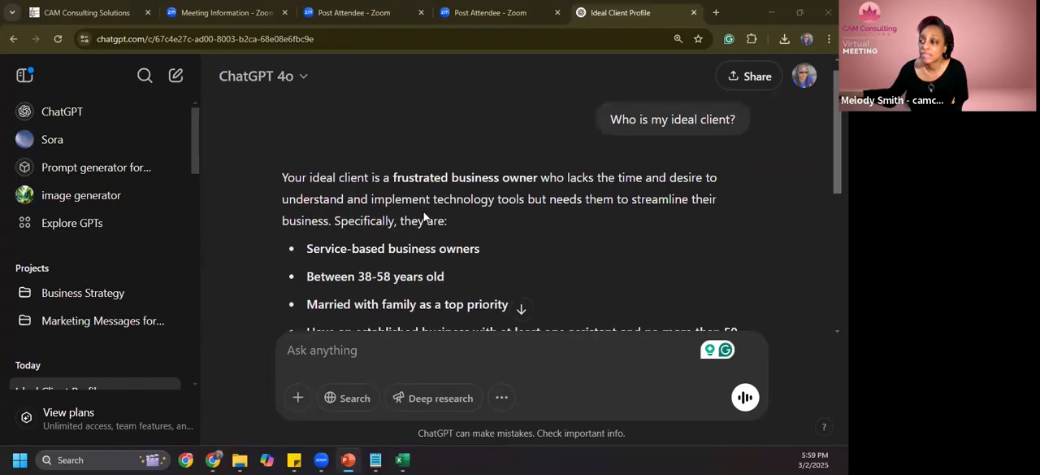
pyautogui.scroll(4, 427, 210)
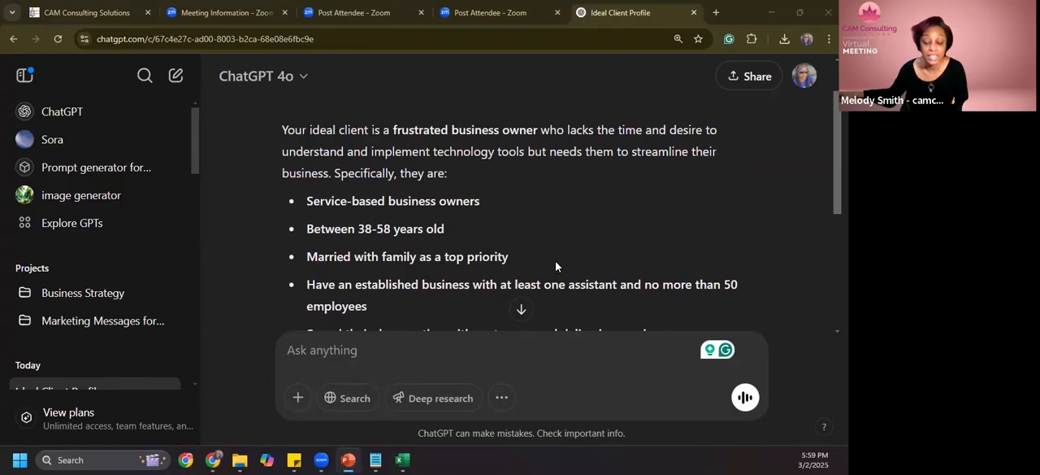
pyautogui.scroll(-1, 556, 265)
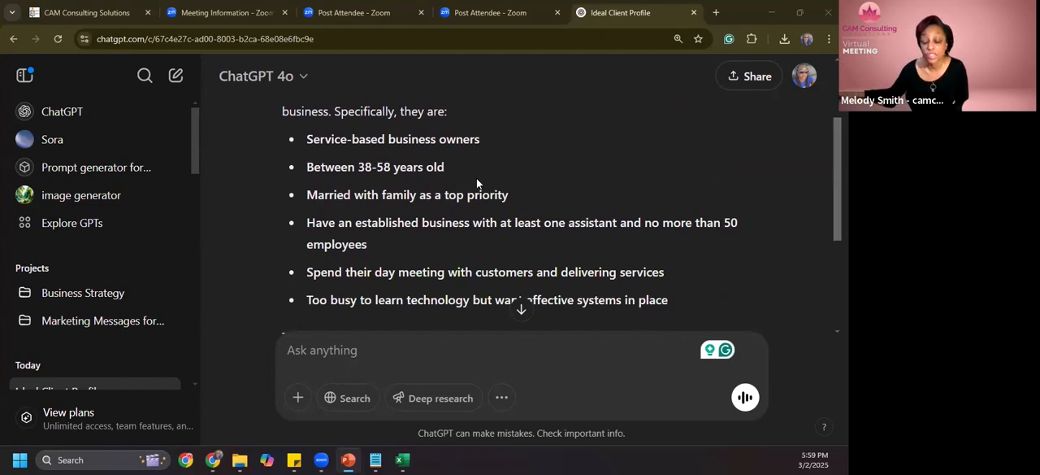
pyautogui.scroll(-2, 481, 230)
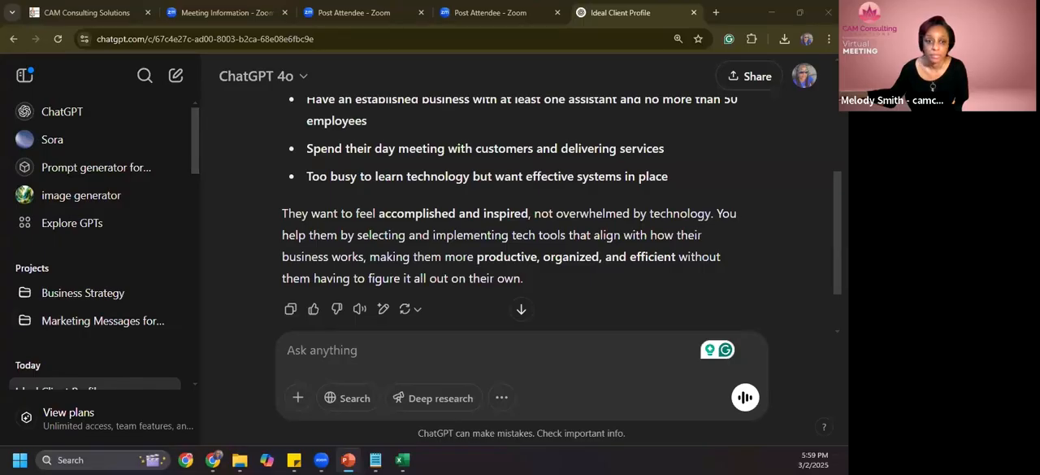
# - Switch back to the PowerPoint slide show at the EXAMPLE slide describing the ideal client
pyautogui.hotkey('alt', 'Tab')
pyautogui.click(130, 401)
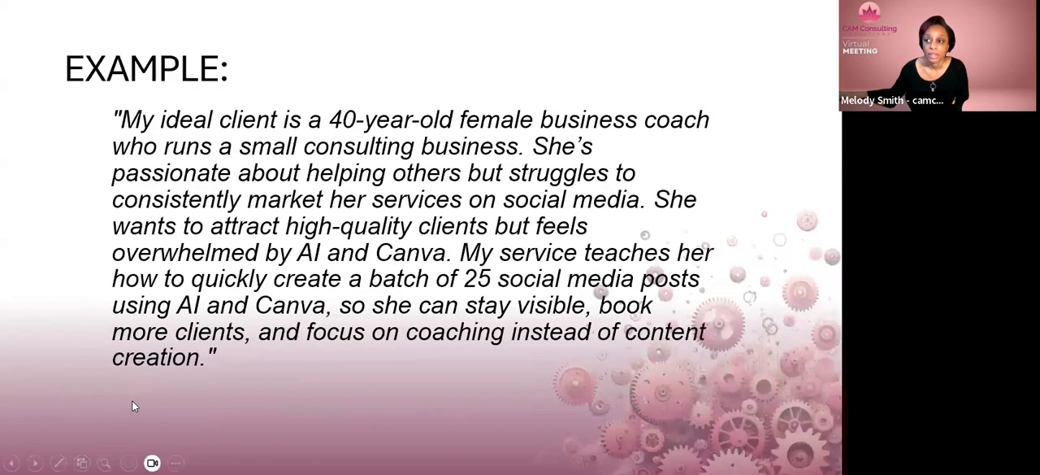
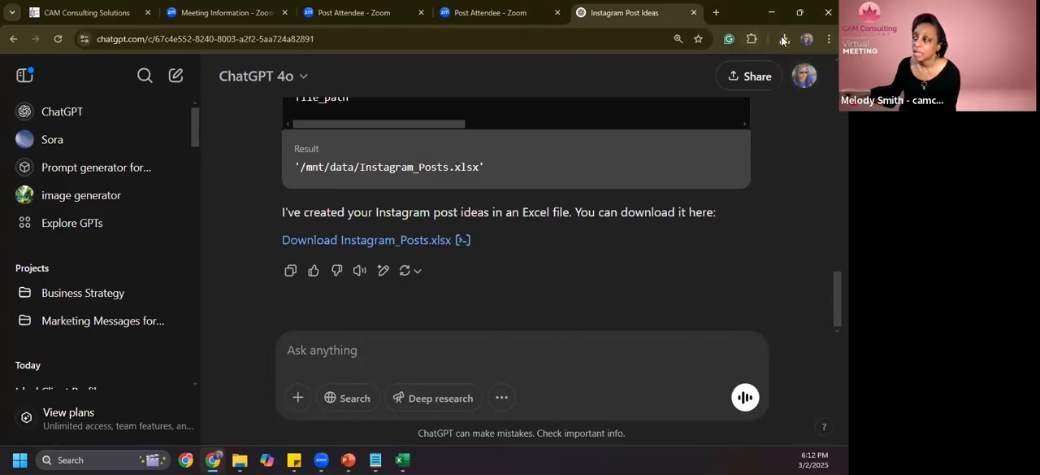
# - Open the downloaded Instagram_Posts.xlsx workbook in Excel and enable editing
pyautogui.click(767, 87)
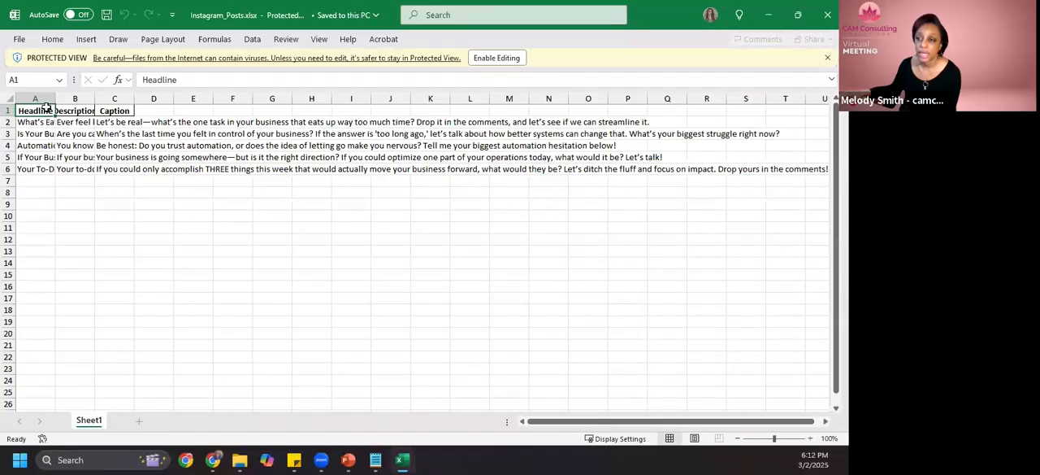
pyautogui.moveTo(37, 98); pyautogui.dragTo(116, 99)
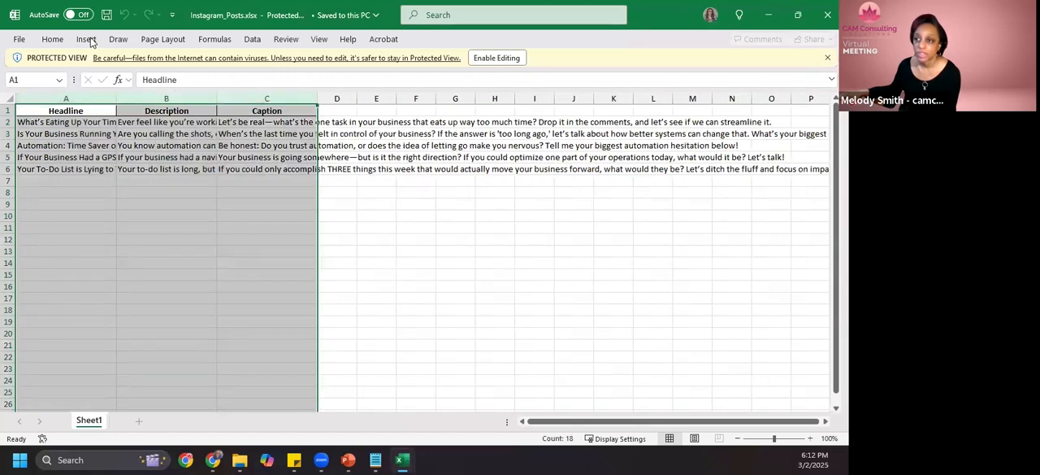
pyautogui.click(163, 39)
pyautogui.click(53, 40)
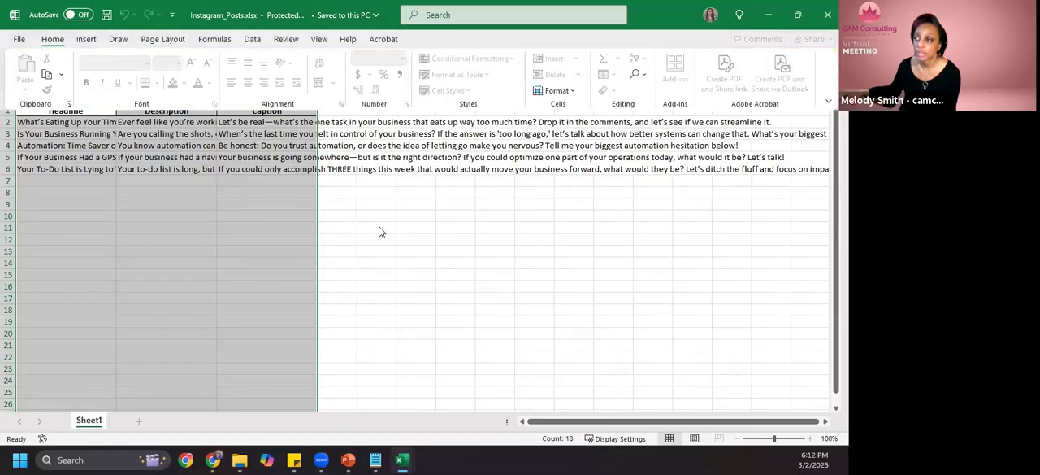
pyautogui.click(387, 111)
pyautogui.click(480, 58)
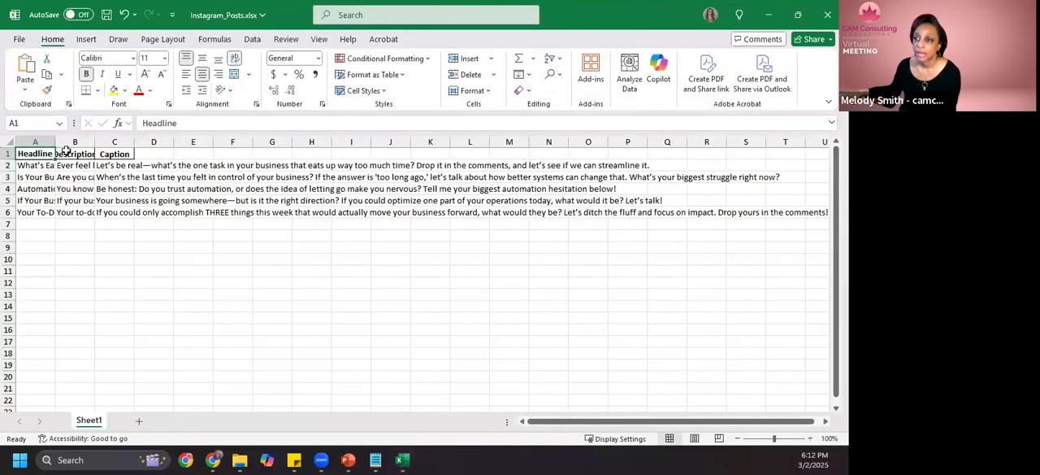
# - Widen the Headline, Description and Caption columns and wrap their text
pyautogui.moveTo(49, 144); pyautogui.dragTo(326, 154)
pyautogui.moveTo(260, 143); pyautogui.dragTo(49, 149)
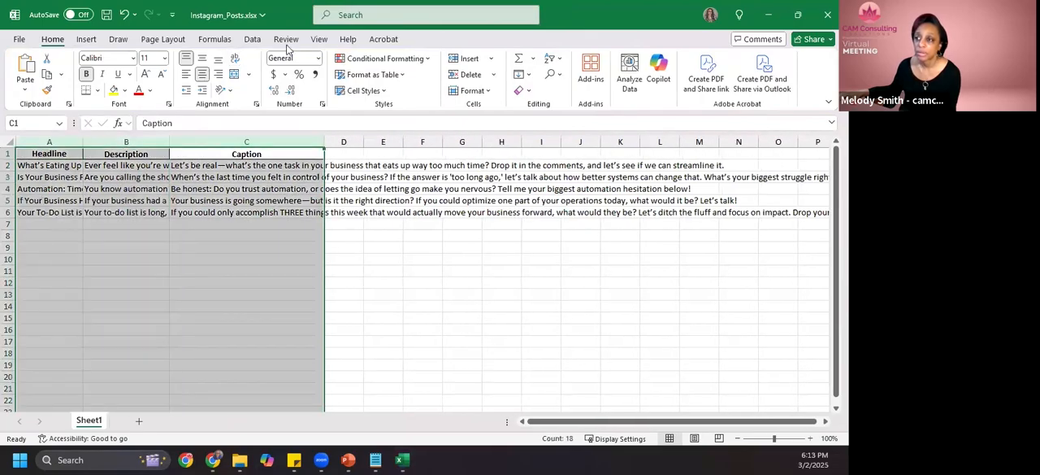
pyautogui.click(235, 58)
pyautogui.click(329, 247)
pyautogui.scroll(-1, 299, 227)
pyautogui.scroll(1, 299, 227)
# - Read through the headlines of the five Instagram posts, from the first row to the last
pyautogui.click(58, 183)
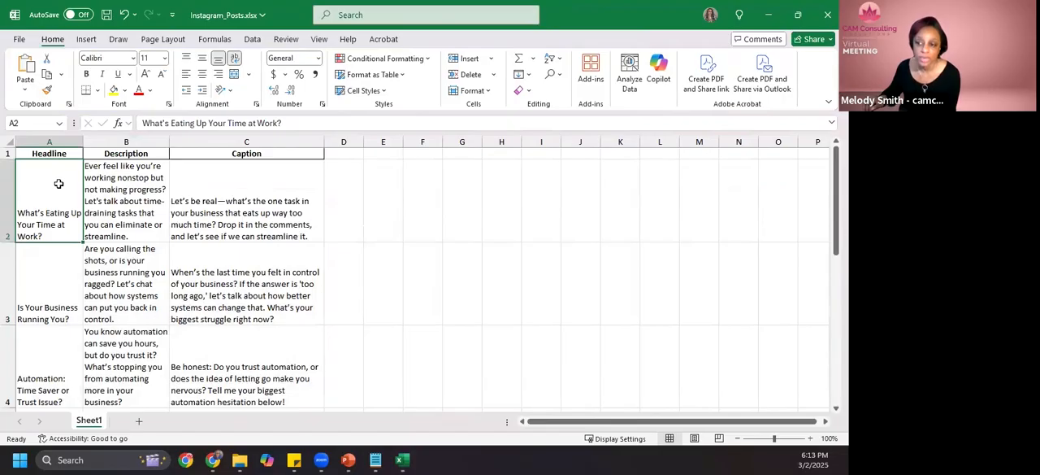
pyautogui.press('Down')
pyautogui.press('Down')
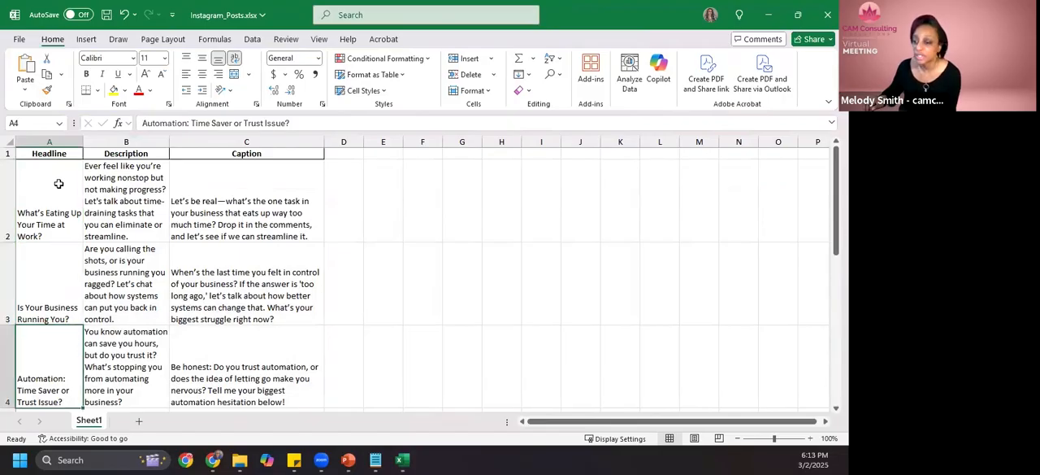
pyautogui.press('Down')
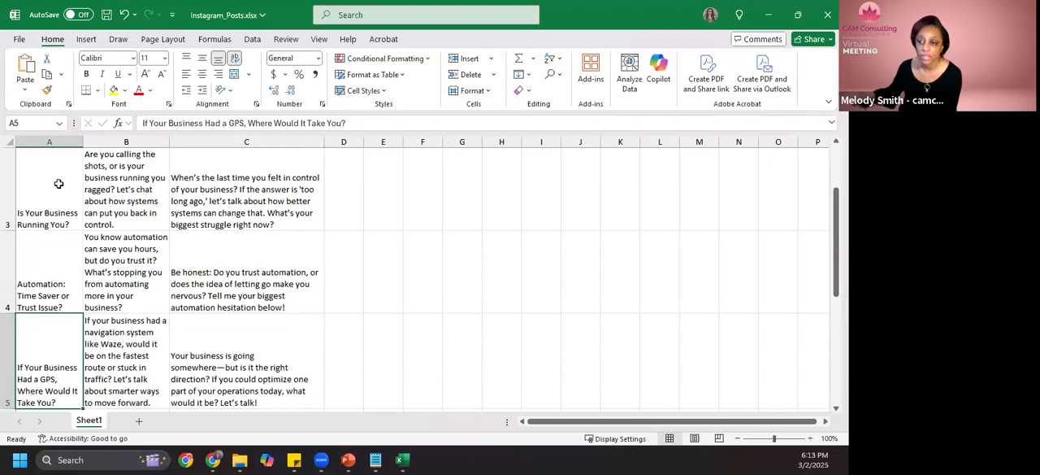
pyautogui.scroll(-1, 29, 359)
pyautogui.click(29, 393)
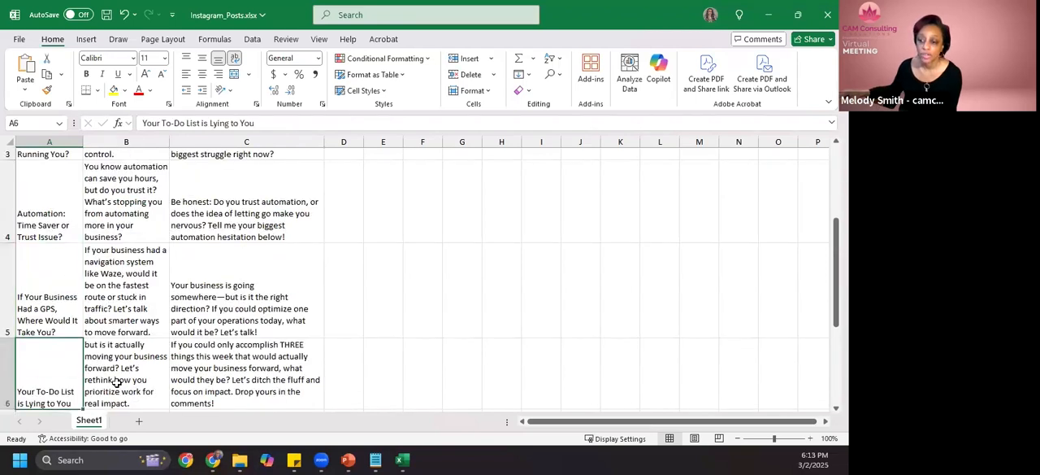
pyautogui.scroll(3, 134, 354)
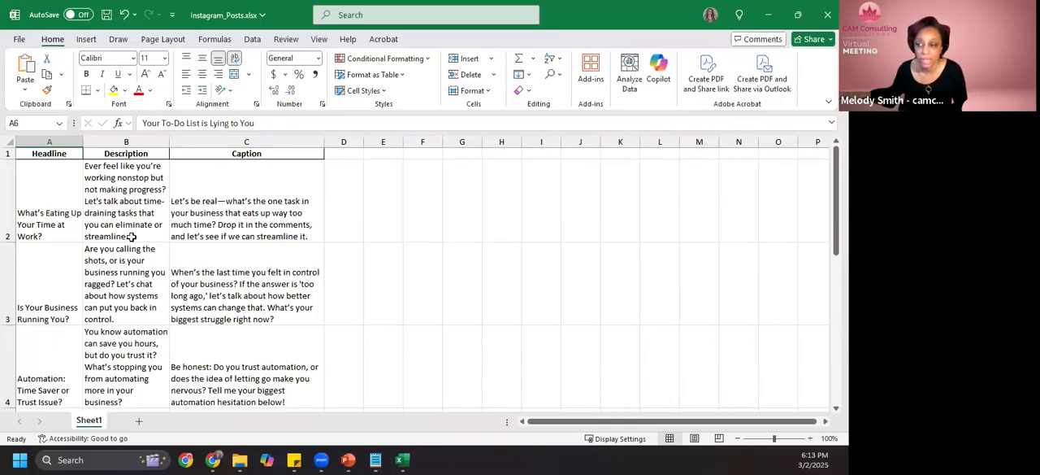
# - Widen the Description column further and select the caption of the first post
pyautogui.moveTo(184, 138); pyautogui.dragTo(240, 142)
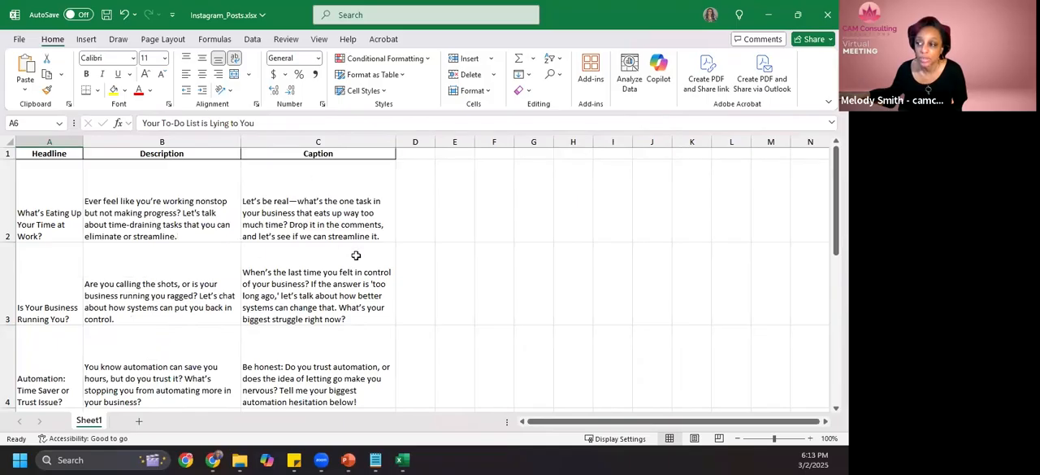
pyautogui.scroll(-2, 356, 257)
pyautogui.scroll(-1, 356, 266)
pyautogui.scroll(4, 354, 272)
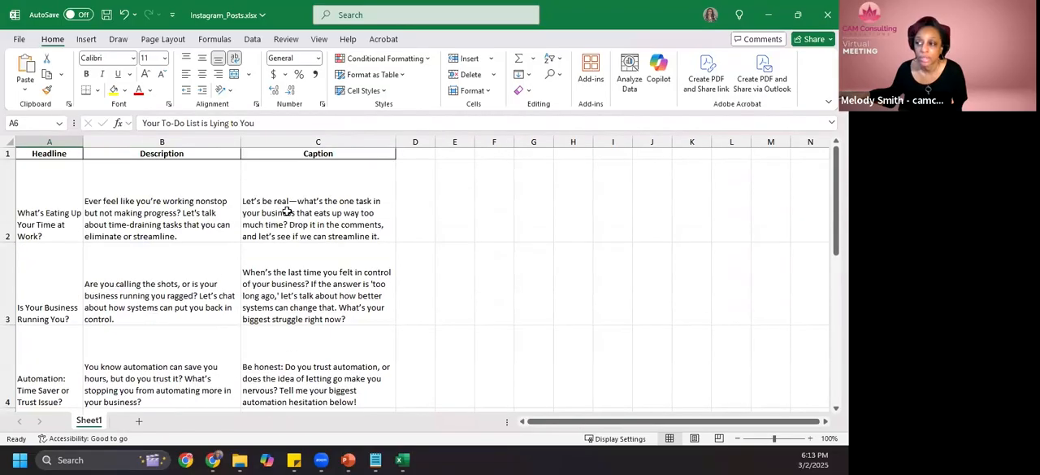
pyautogui.click(281, 210)
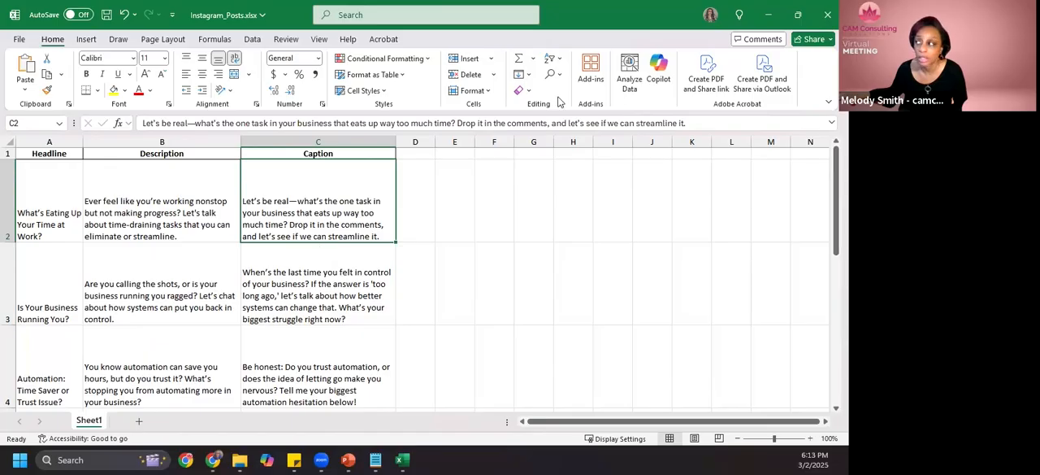
# - Switch back to the ChatGPT conversation and copy the whole original Instagram post prompt into the message box
pyautogui.click(772, 19)
pyautogui.click(770, 16)
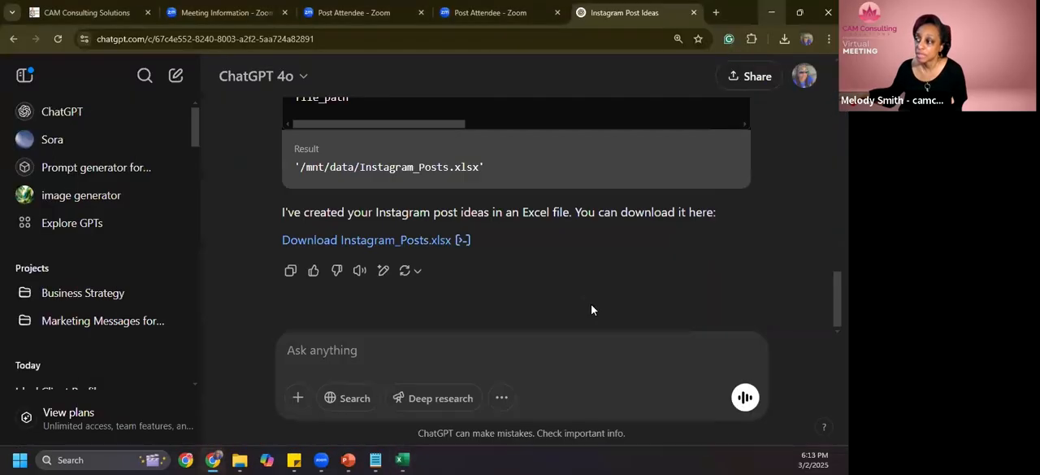
pyautogui.scroll(8, 518, 266)
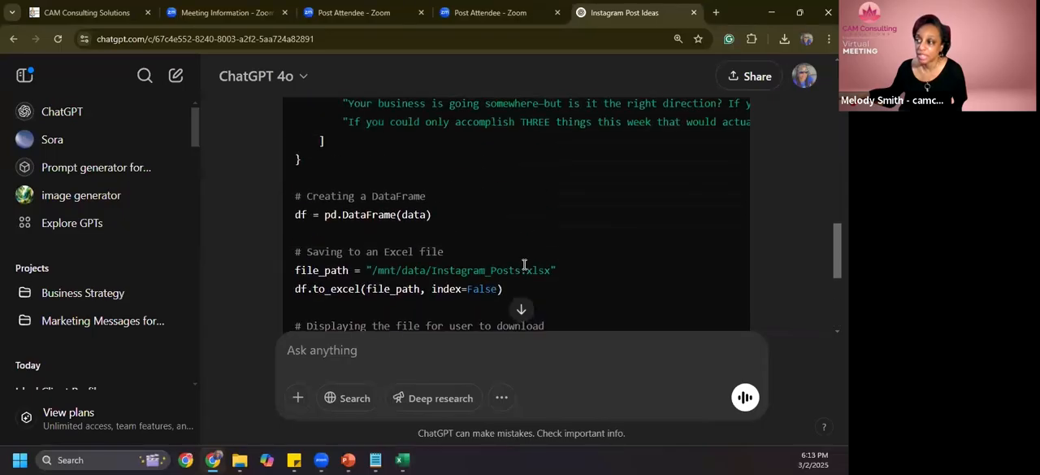
pyautogui.scroll(5, 525, 271)
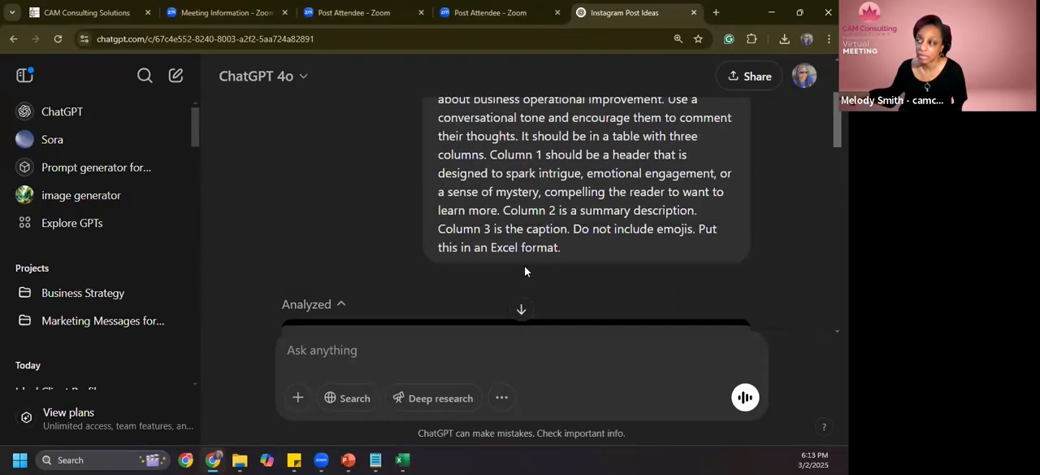
pyautogui.scroll(1, 550, 271)
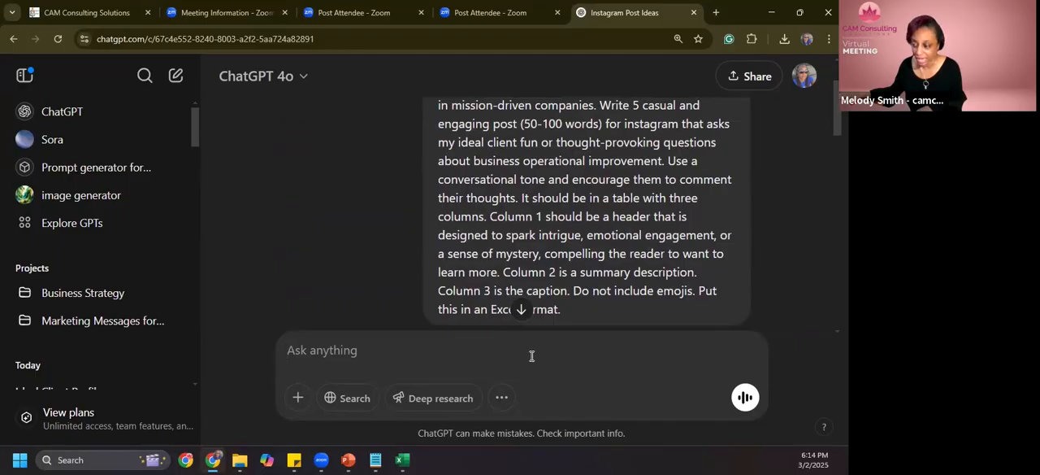
pyautogui.moveTo(567, 307); pyautogui.dragTo(440, 133)
pyautogui.scroll(1, 499, 146)
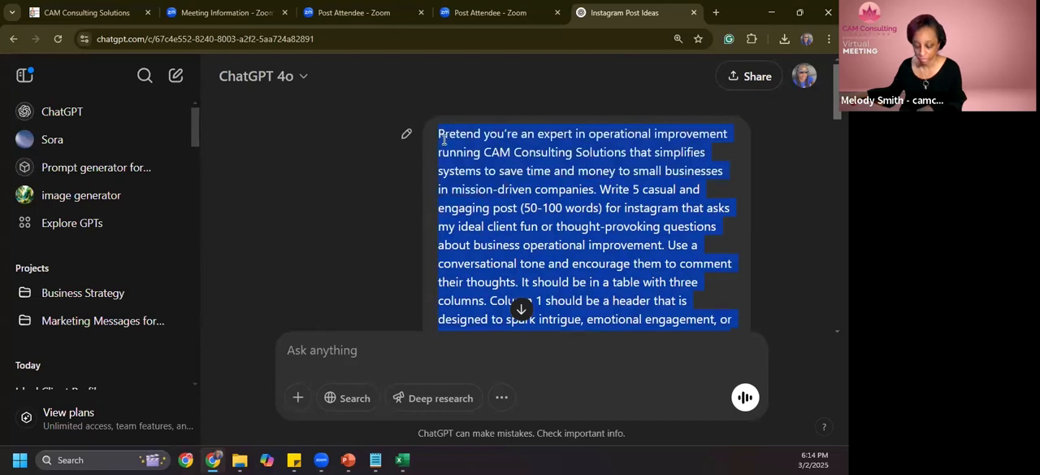
pyautogui.click(423, 347)
pyautogui.hotkey('ctrl', 'v')
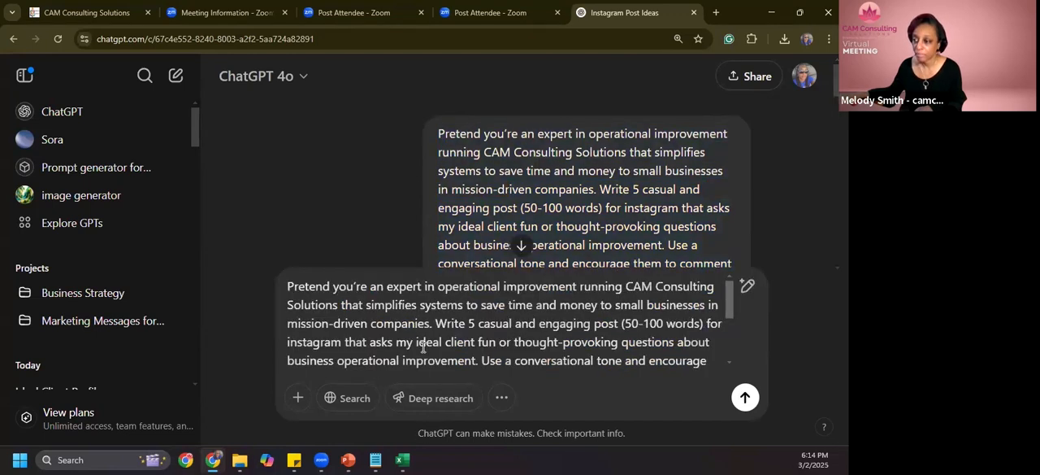
# - Extend the Column 3 caption instruction in the copied prompt with "and should be 150-200 words"
pyautogui.scroll(-3, 447, 350)
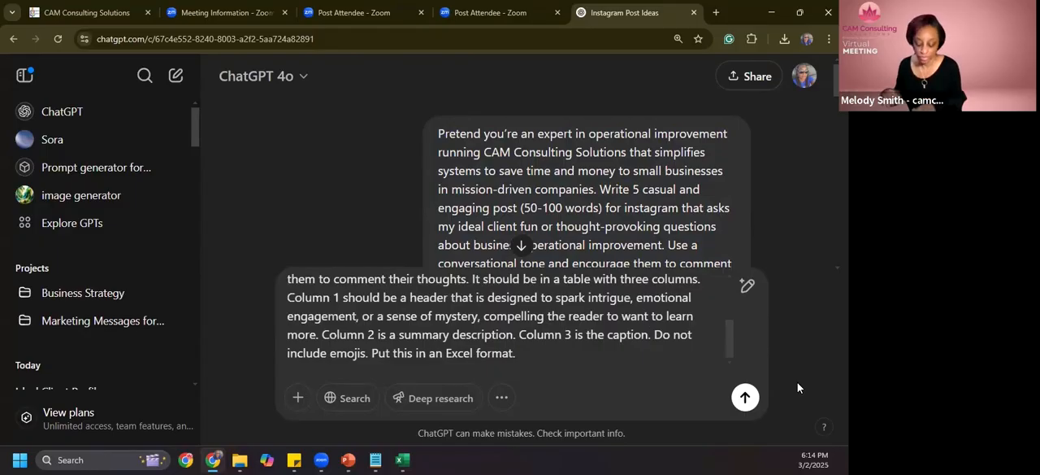
pyautogui.write('and sho')
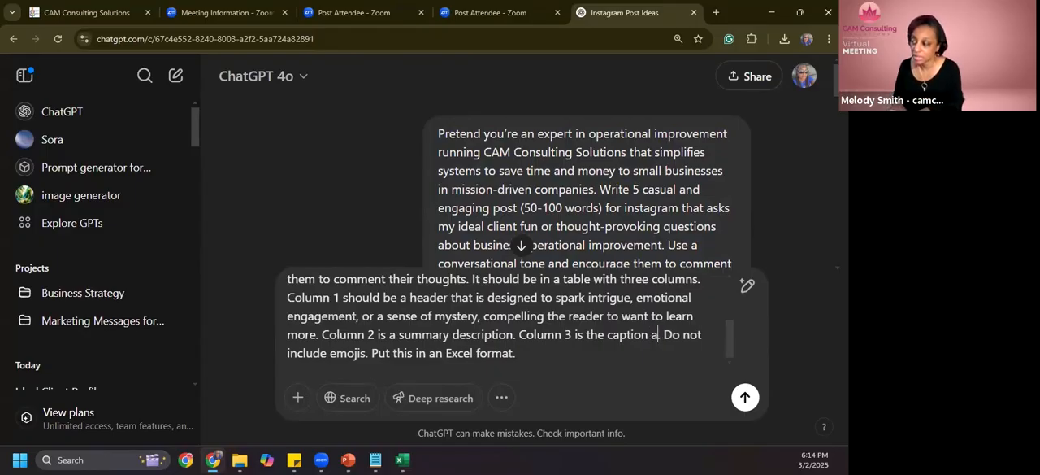
pyautogui.write('uld be ')
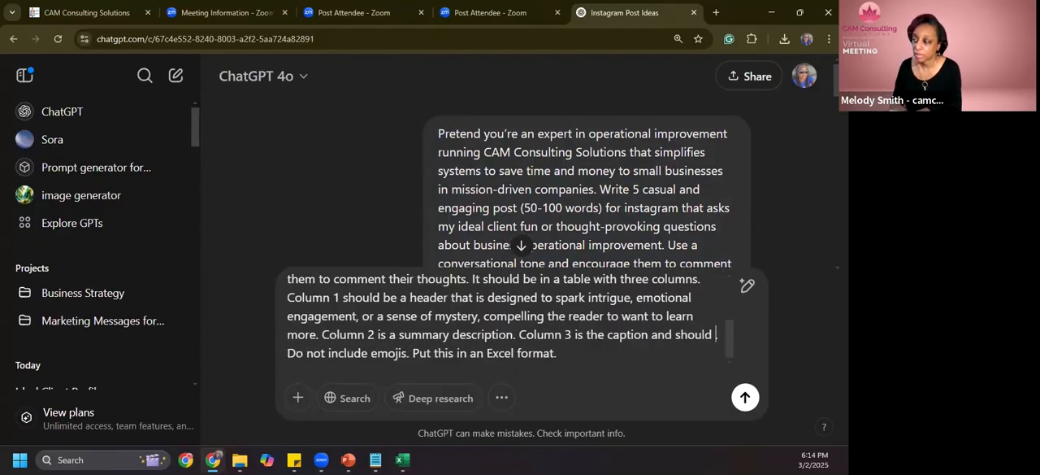
pyautogui.write('2.')
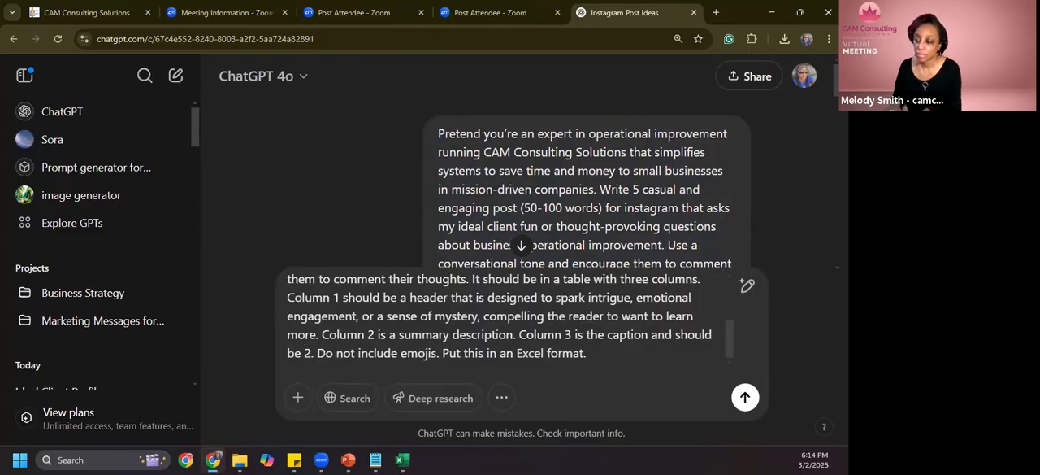
pyautogui.press('BackSpace')
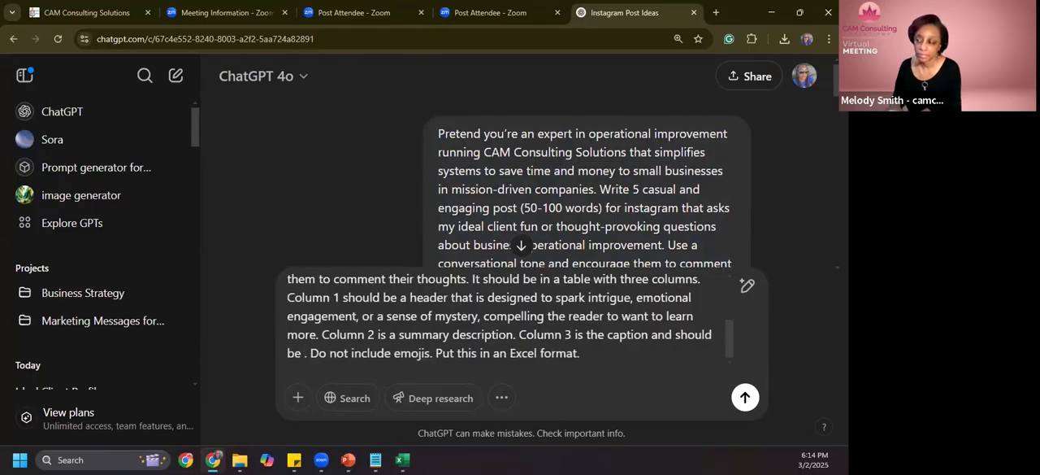
pyautogui.write('140')
pyautogui.press('BackSpace')
pyautogui.press('BackSpace')
pyautogui.write('50-')
pyautogui.write('250')
pyautogui.press('BackSpace')
pyautogui.press('BackSpace')
pyautogui.press('BackSpace')
pyautogui.write('200 words')
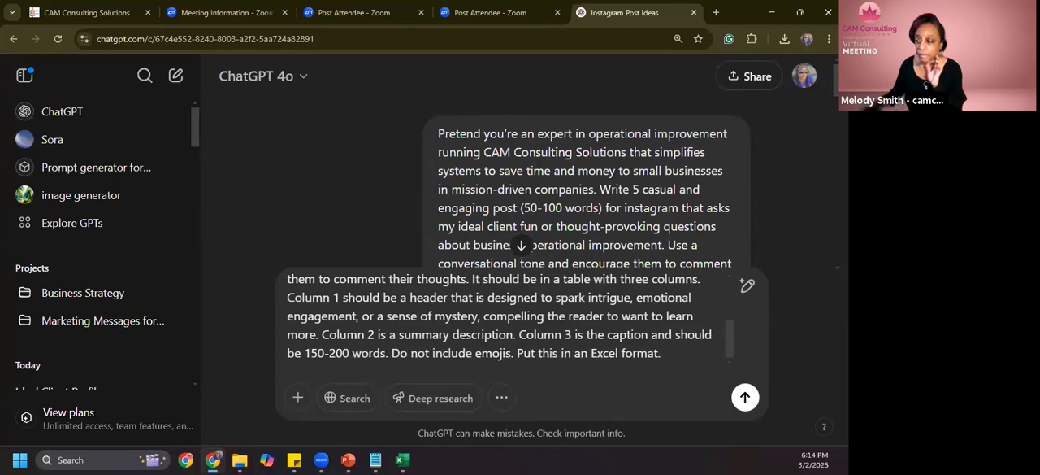
# - Submit the revised prompt and check the headlines and descriptions being generated
pyautogui.click(746, 397)
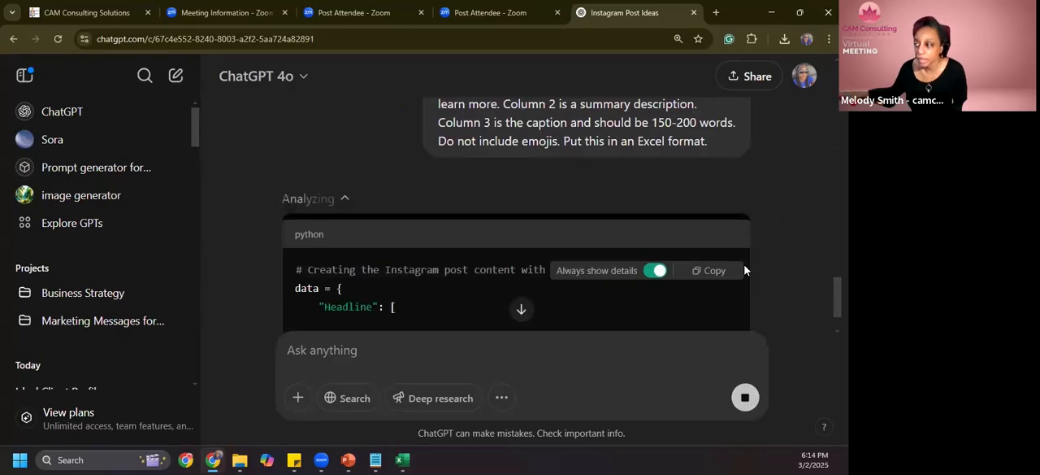
pyautogui.scroll(-1, 570, 284)
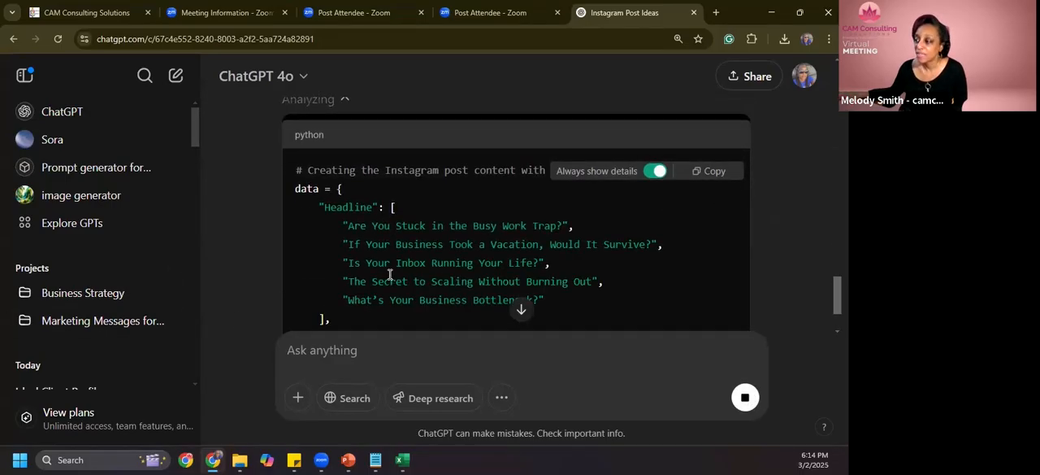
pyautogui.scroll(-1, 643, 312)
pyautogui.scroll(-1, 642, 312)
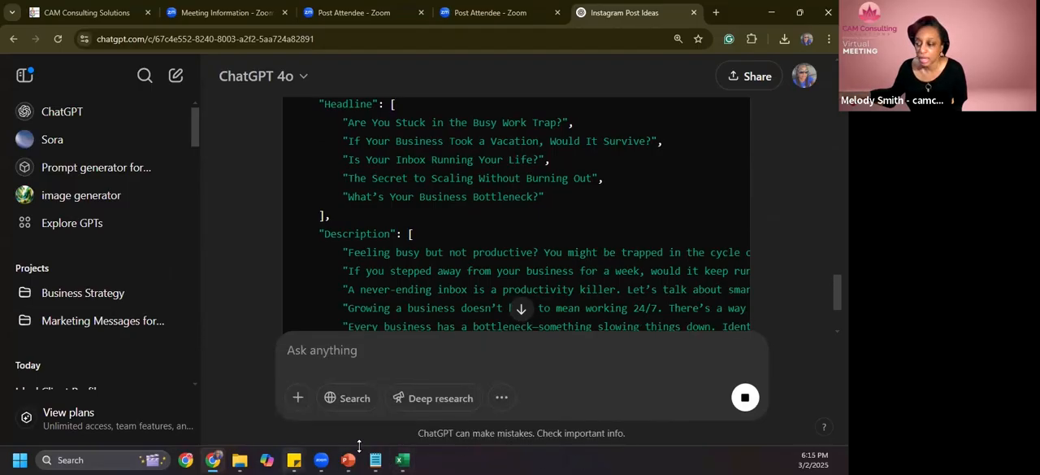
pyautogui.moveTo(401, 460)
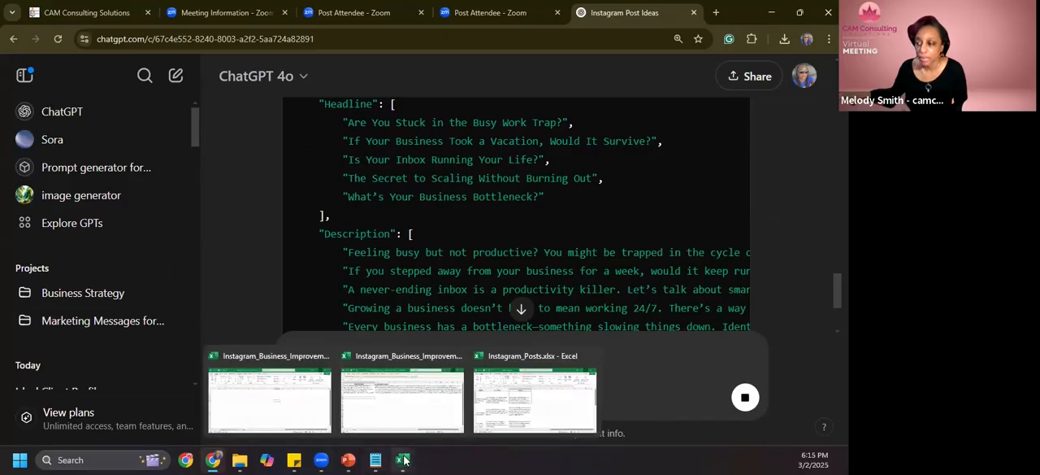
pyautogui.click(296, 425)
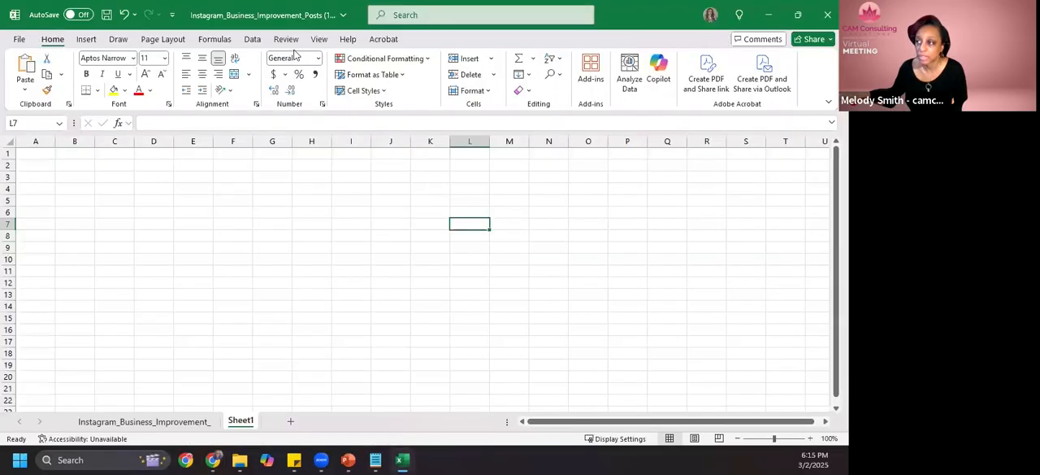
pyautogui.click(20, 41)
pyautogui.click(173, 261)
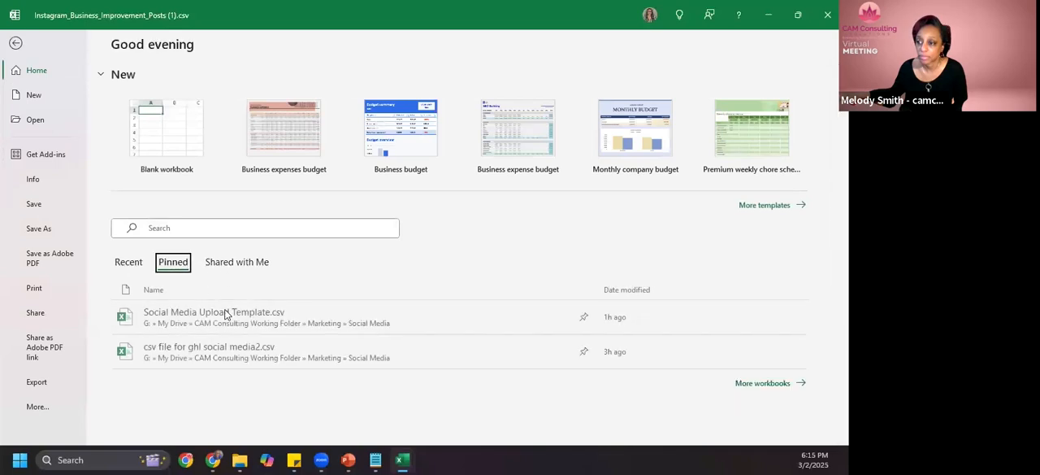
pyautogui.click(291, 323)
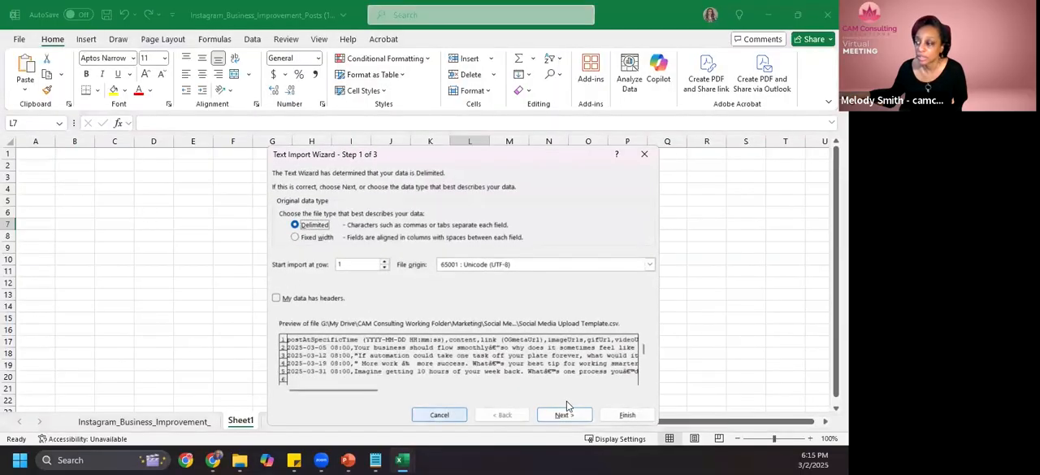
pyautogui.click(461, 416)
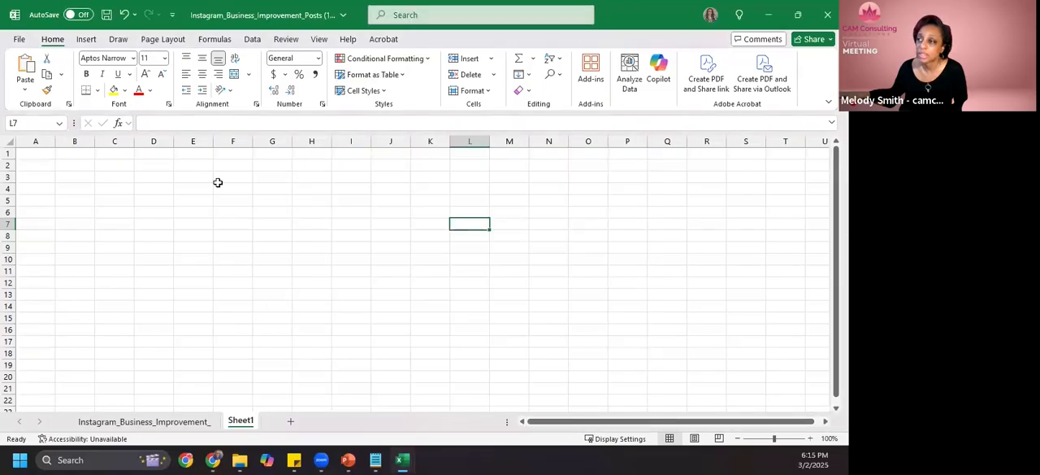
# - Open Social Media Upload Template.csv and import its text as delimited data
pyautogui.click(30, 38)
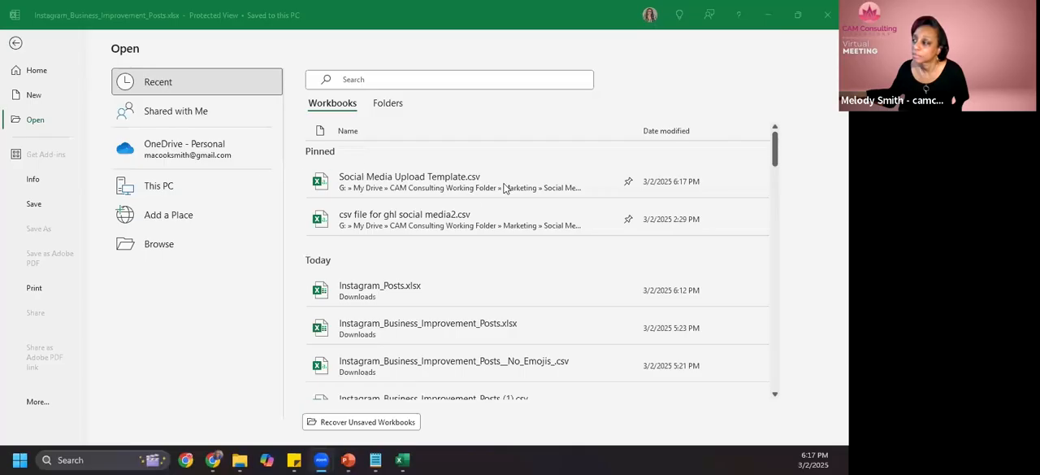
pyautogui.click(481, 184)
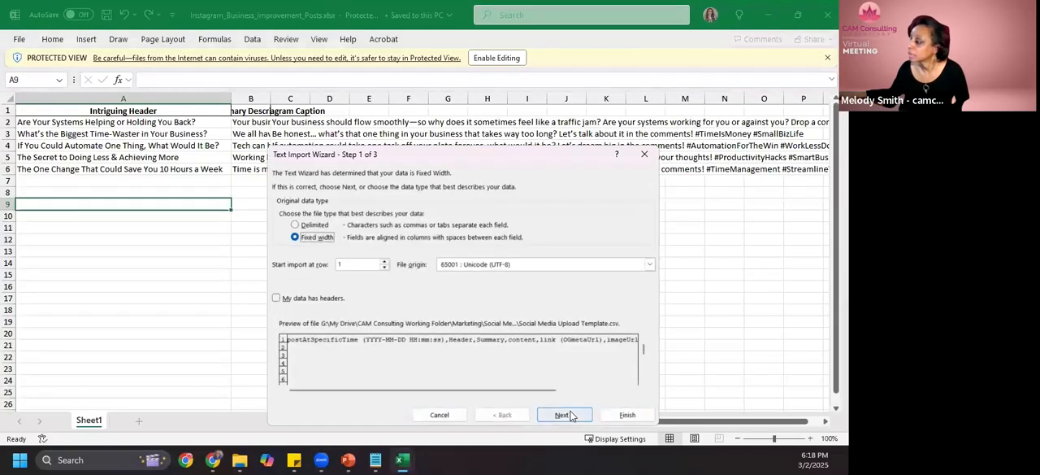
pyautogui.click(324, 227)
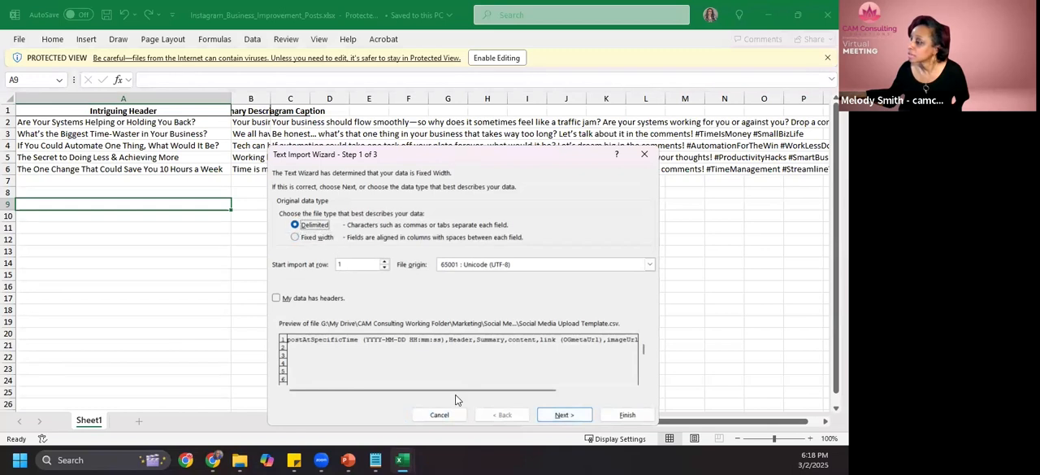
pyautogui.click(561, 415)
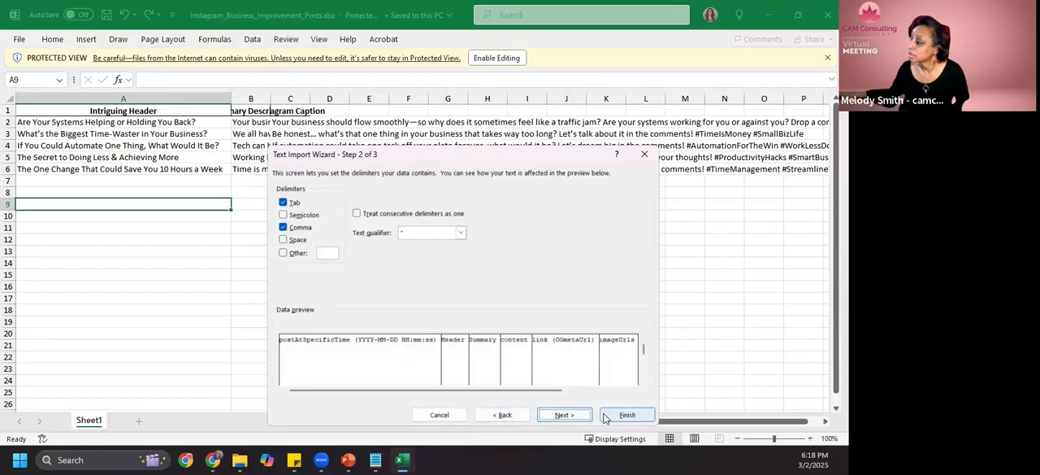
pyautogui.click(604, 417)
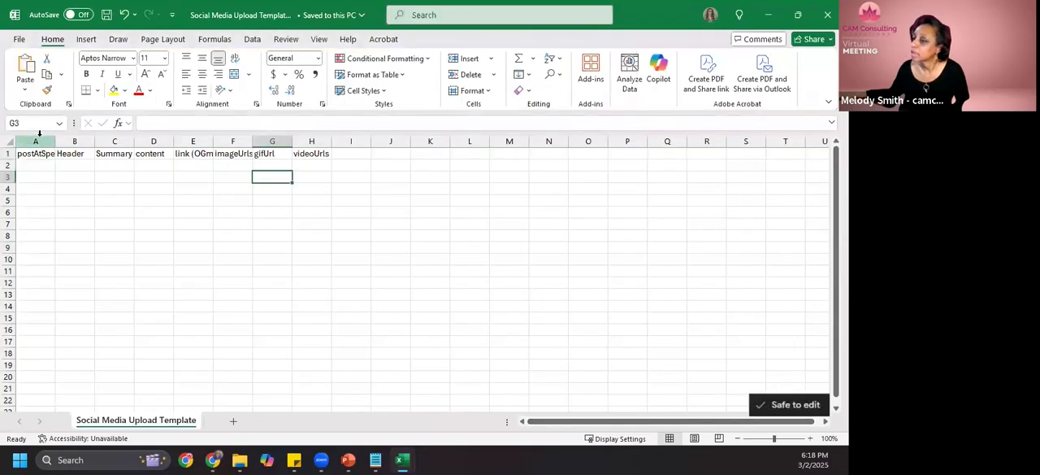
# - Widen all columns of the template so the headings fit, making the posting time column wider than the rest
pyautogui.click(10, 140)
pyautogui.moveTo(55, 142); pyautogui.dragTo(171, 149)
pyautogui.click(168, 174)
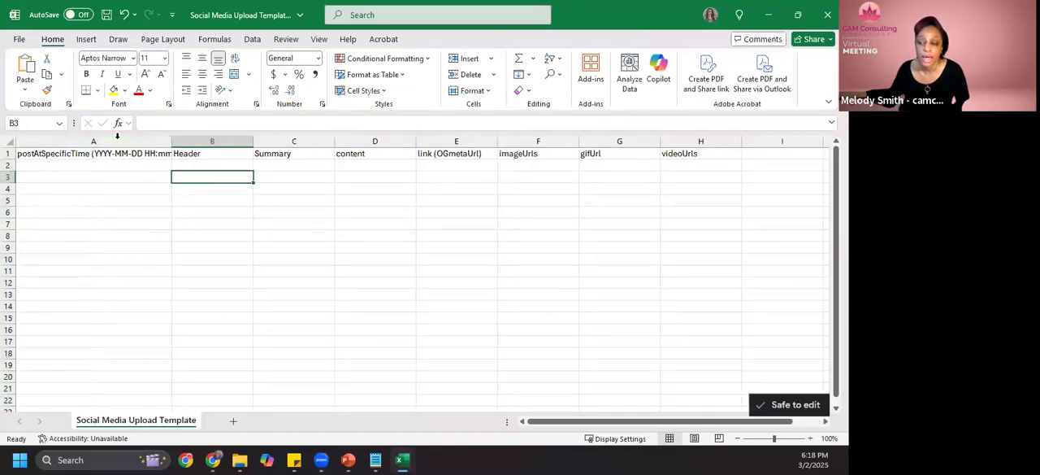
# - Highlight the Header, Summary and content headings in row 1 with a yellow fill
pyautogui.click(27, 152)
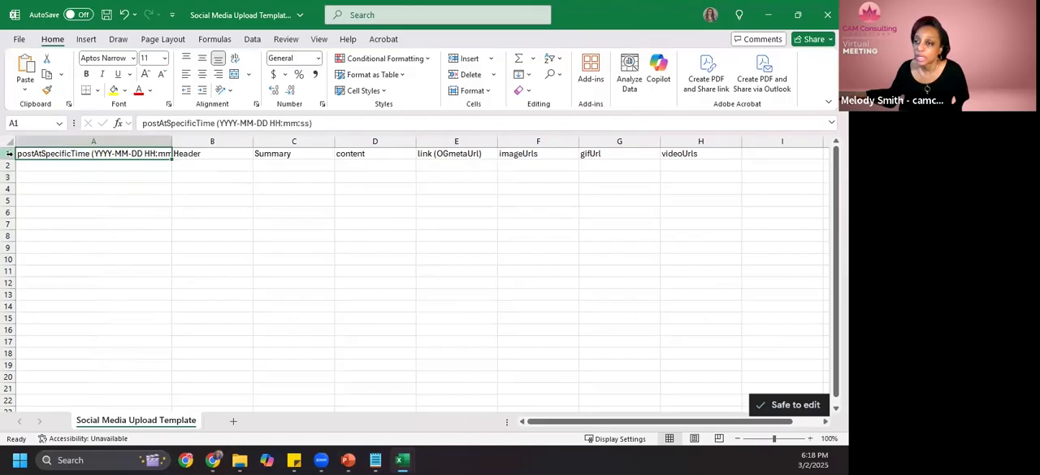
pyautogui.click(9, 153)
pyautogui.click(253, 39)
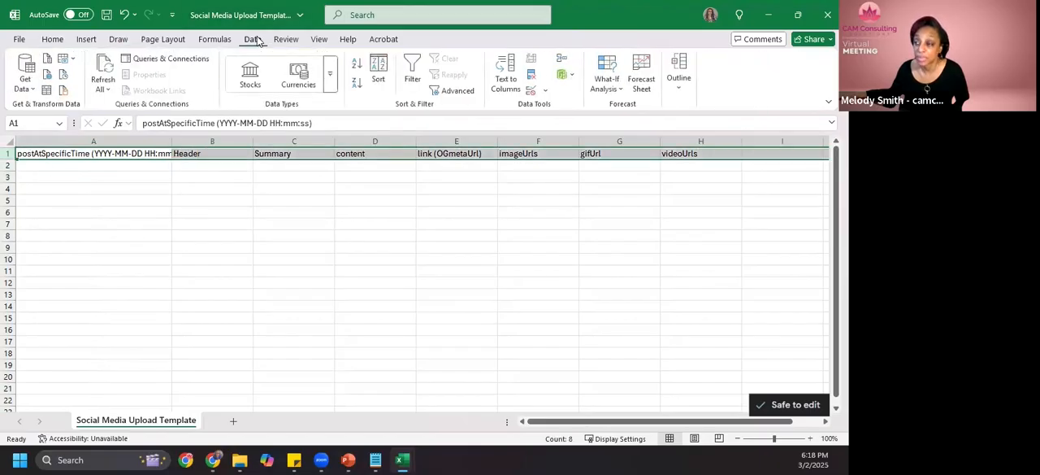
pyautogui.click(215, 154)
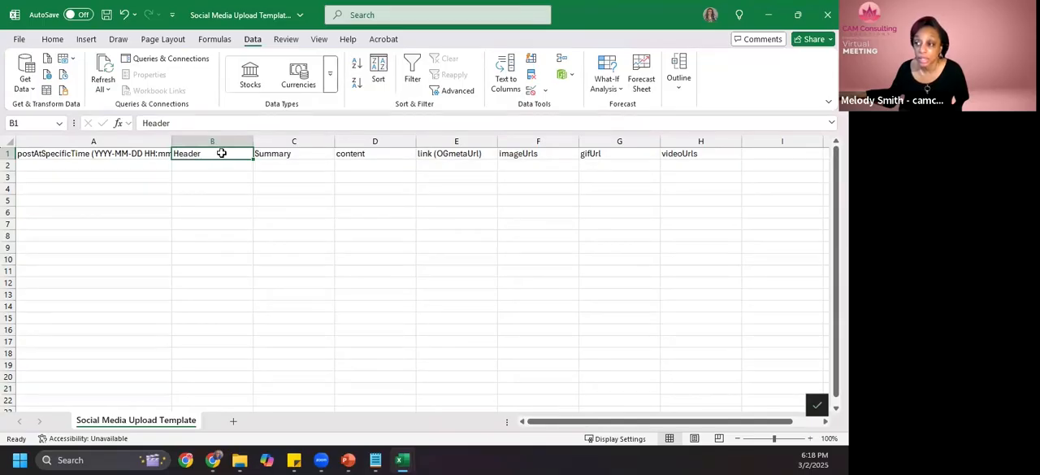
pyautogui.moveTo(221, 153); pyautogui.dragTo(390, 159)
pyautogui.click(52, 39)
pyautogui.click(114, 90)
pyautogui.click(272, 200)
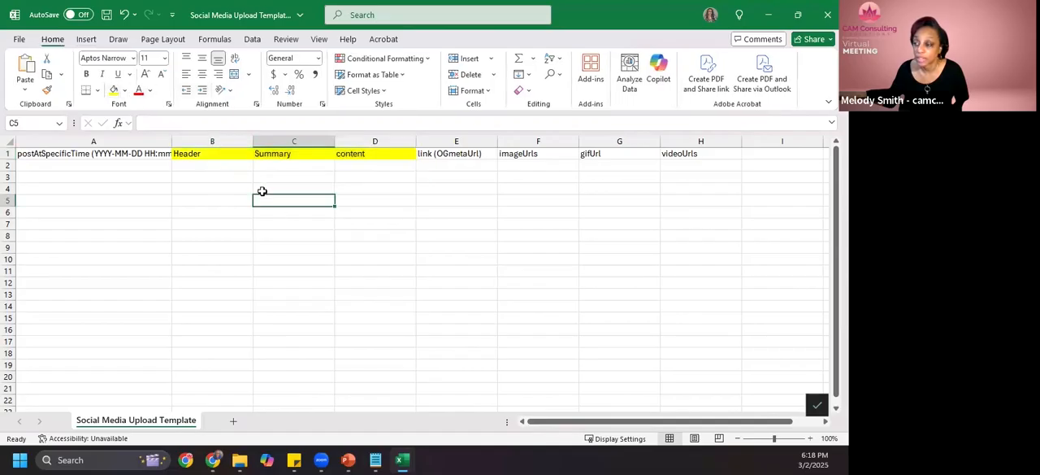
# - Go through the highlighted Header, Summary and content headings one by one
pyautogui.click(227, 153)
pyautogui.click(272, 154)
pyautogui.click(356, 152)
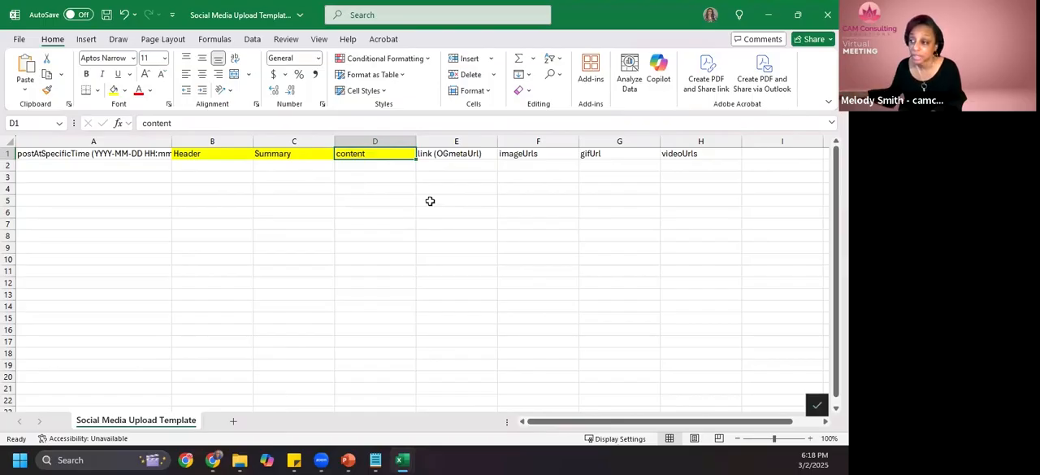
# - Switch to the ChatGPT conversation in the browser, download Instagram_Posts_Detailed.xlsx and open it in Excel
pyautogui.press('alt')
pyautogui.hotkey('alt', 'Tab')
pyautogui.hotkey('alt', 'Tab')
pyautogui.click(213, 460)
pyautogui.scroll(-10, 481, 257)
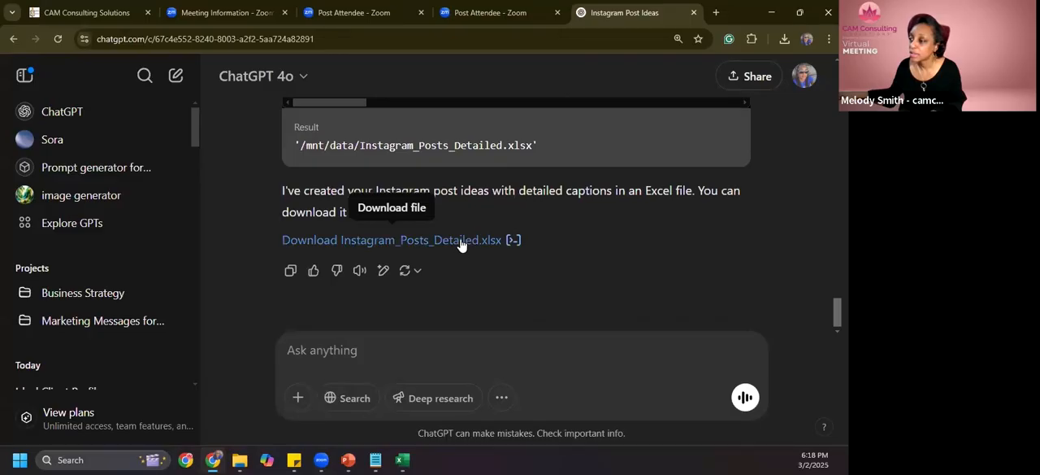
pyautogui.click(460, 241)
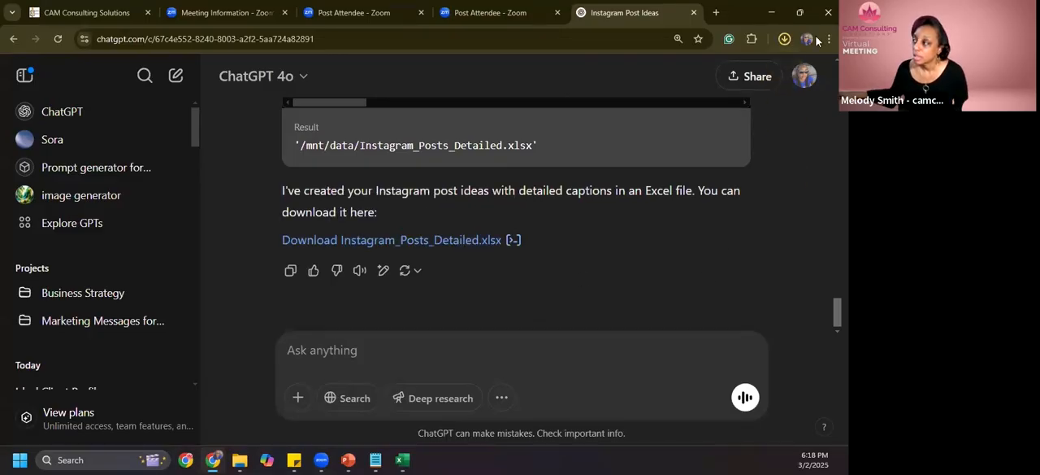
pyautogui.click(785, 41)
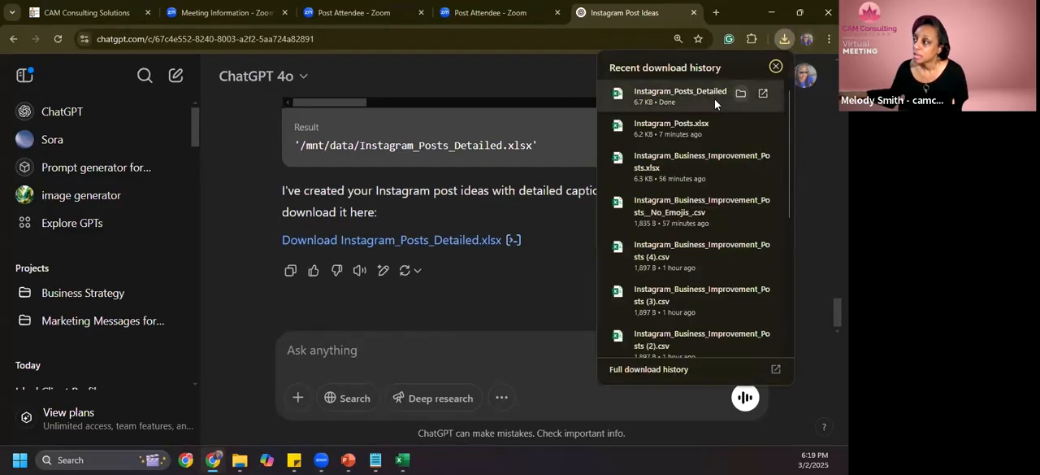
pyautogui.click(706, 105)
pyautogui.click(430, 295)
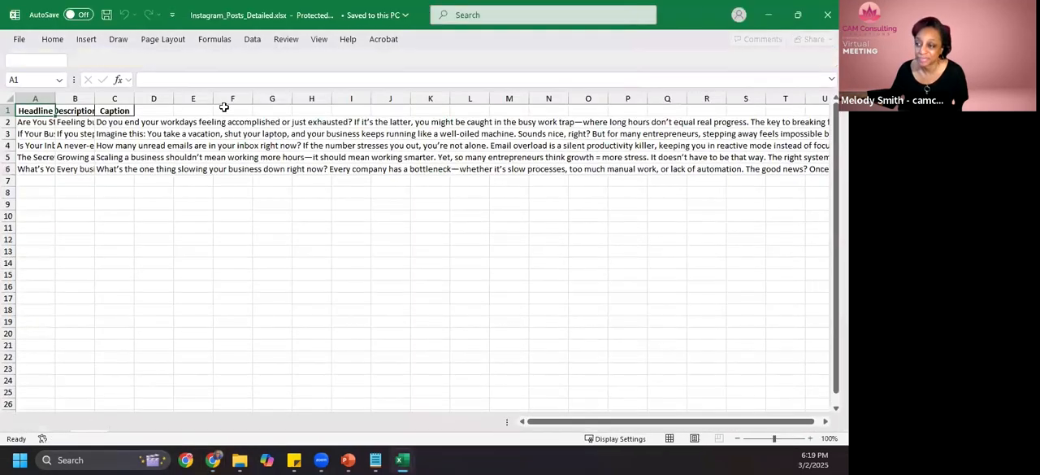
pyautogui.moveTo(41, 98); pyautogui.dragTo(272, 145)
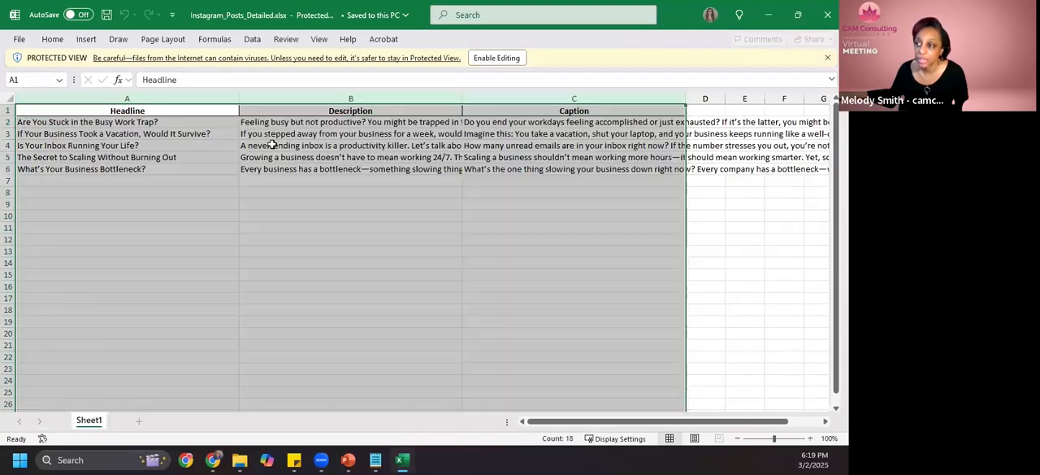
pyautogui.click(253, 42)
pyautogui.click(405, 15)
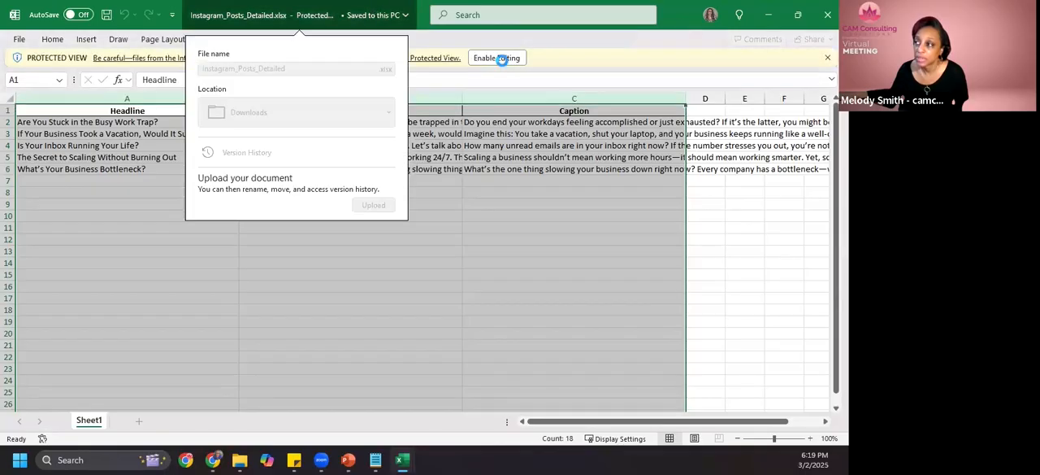
# - Enable editing on the downloaded workbook and widen the Headline, Description and Caption columns with wrapped text
pyautogui.click(502, 58)
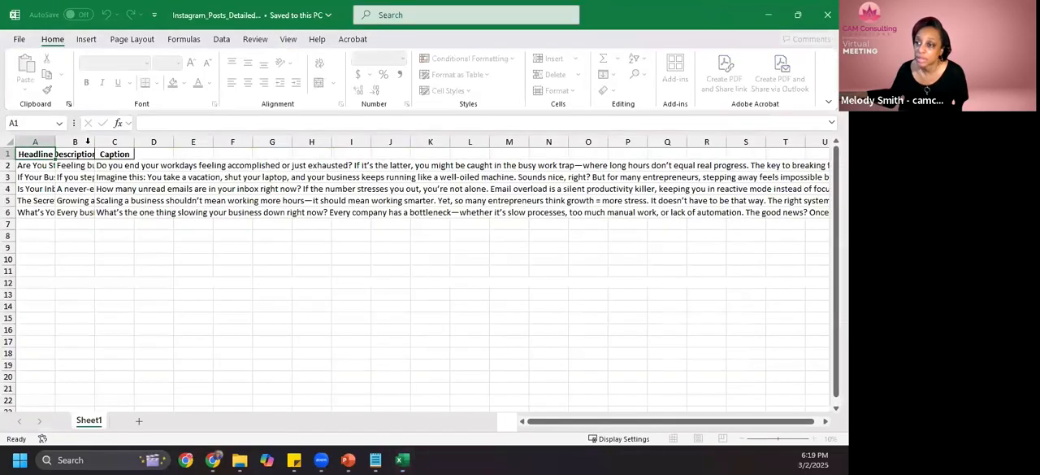
pyautogui.moveTo(35, 141); pyautogui.dragTo(285, 142)
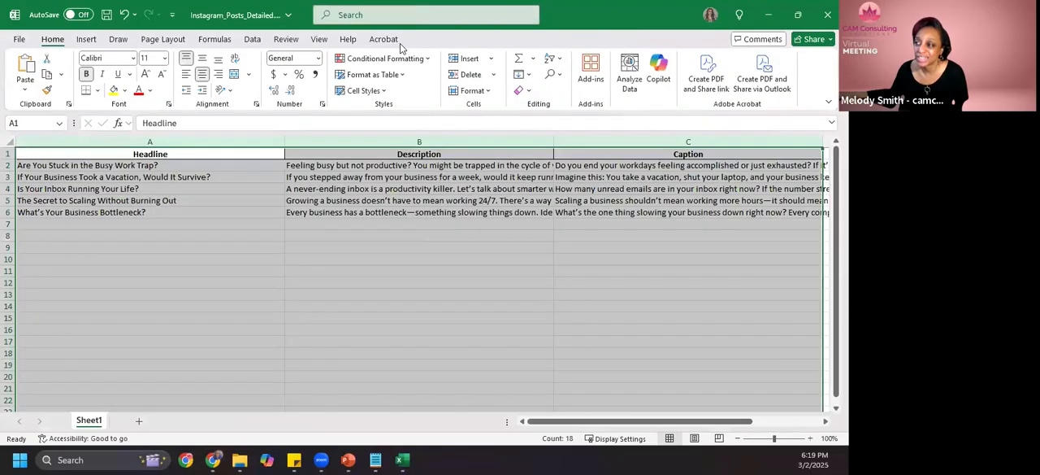
pyautogui.click(234, 61)
pyautogui.click(500, 269)
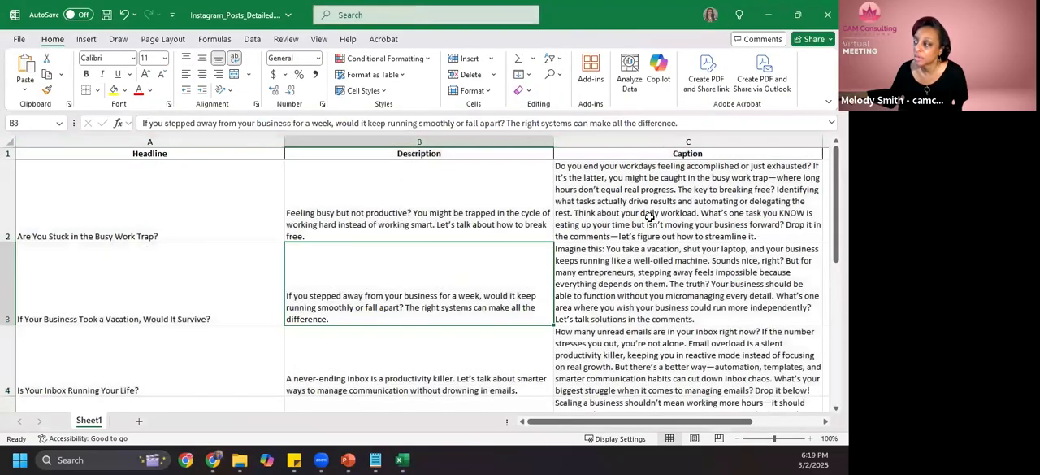
# - Review the length and wording of the captions for all five posts
pyautogui.click(646, 207)
pyautogui.scroll(-5, 664, 253)
pyautogui.scroll(5, 662, 244)
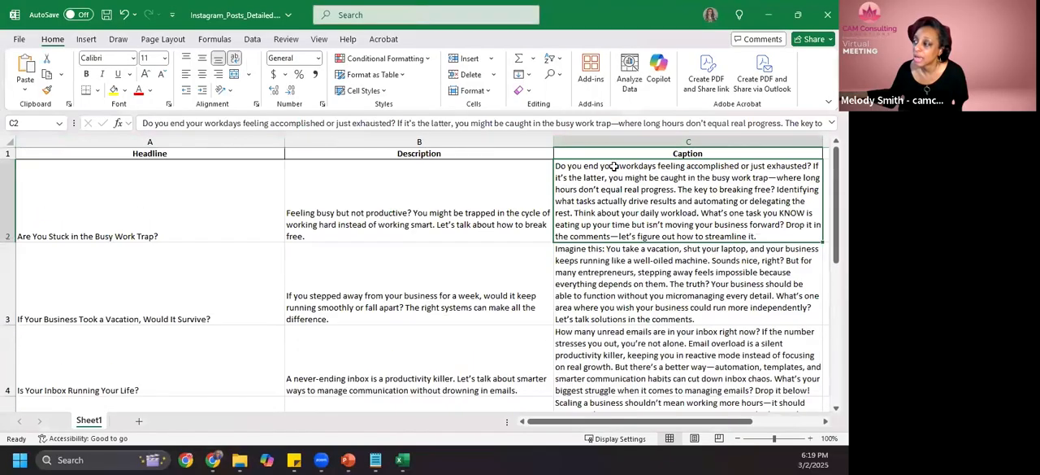
pyautogui.press('Down')
pyautogui.click(654, 209)
pyautogui.scroll(-5, 649, 264)
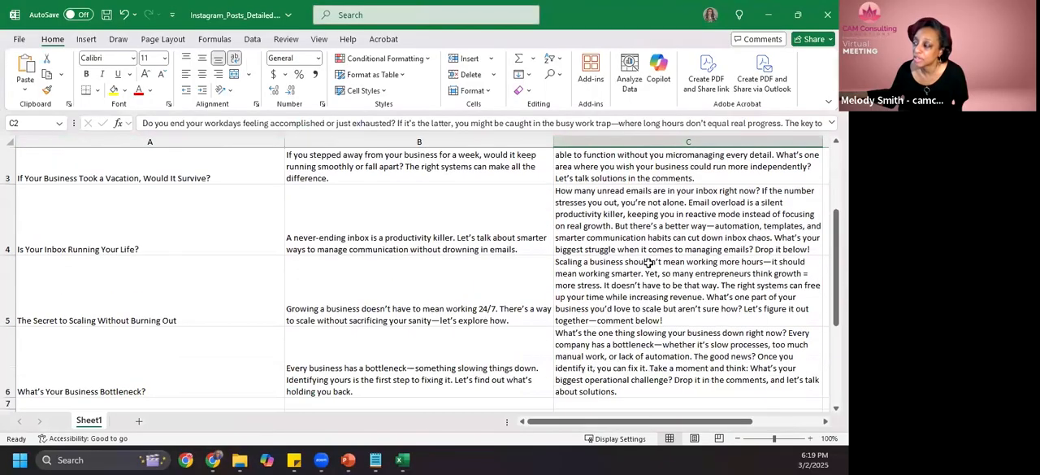
pyautogui.scroll(5, 662, 267)
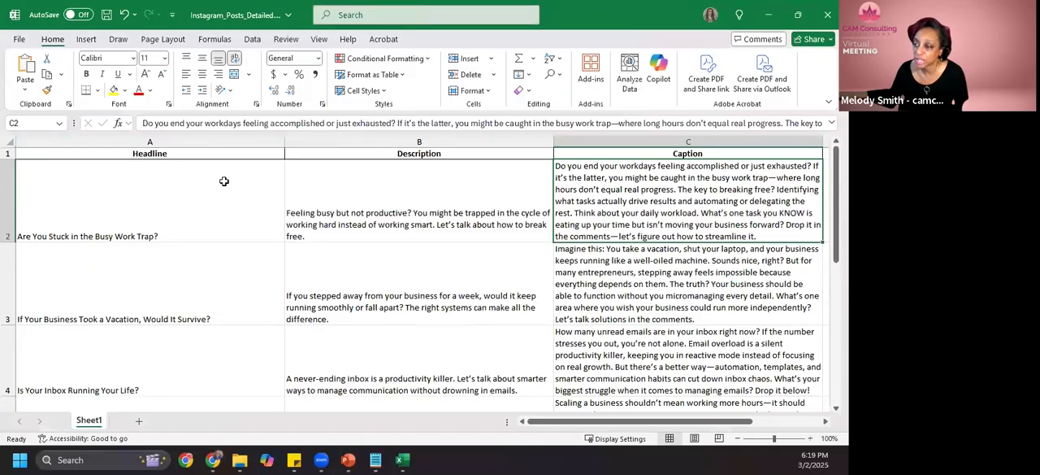
# - Copy the headlines, descriptions and captions of all five posts, cells A2 to C6, without the heading row
pyautogui.moveTo(176, 180); pyautogui.dragTo(626, 332)
pyautogui.scroll(-1, 635, 339)
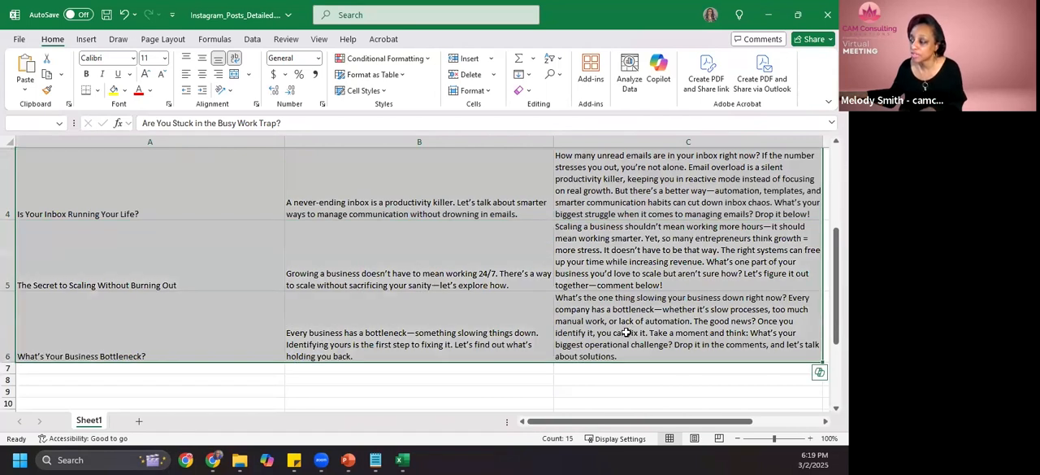
pyautogui.hotkey('ctrl', 'q')
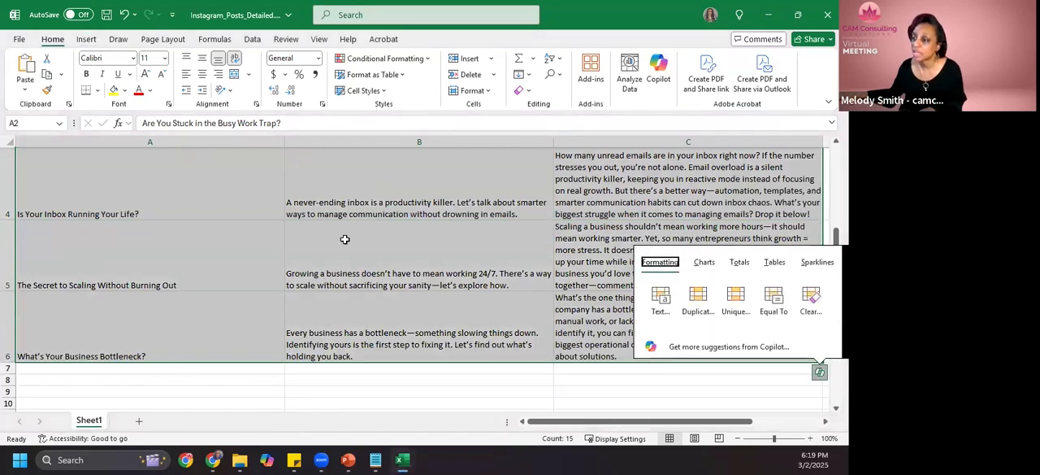
pyautogui.press('Escape')
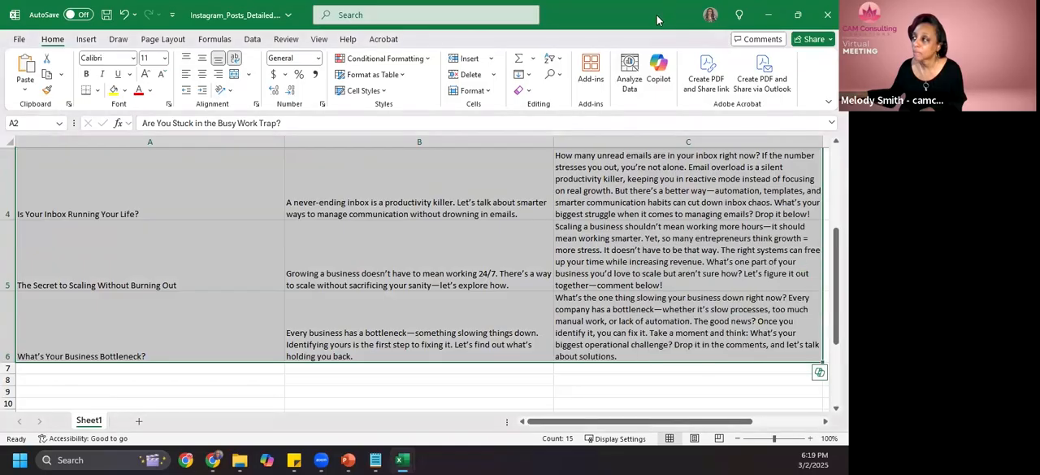
pyautogui.hotkey('ctrl', 'c')
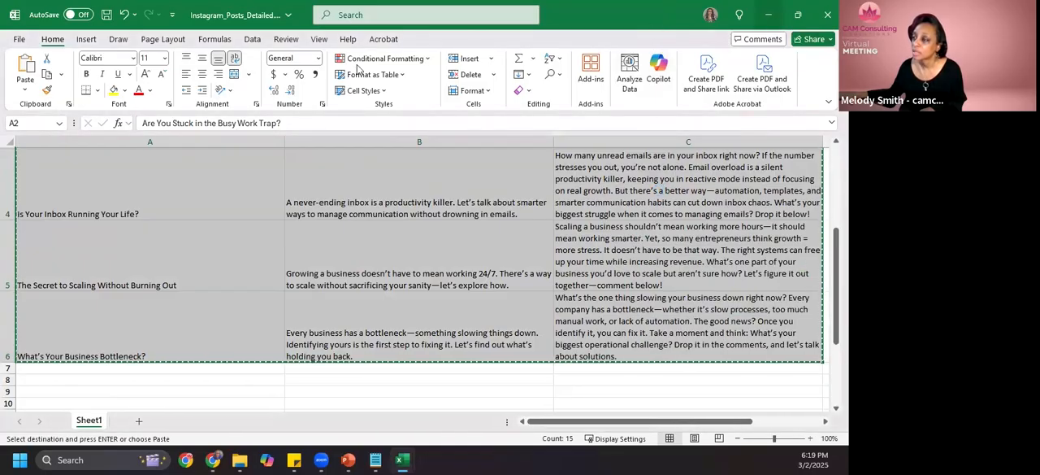
pyautogui.click(20, 39)
pyautogui.click(22, 42)
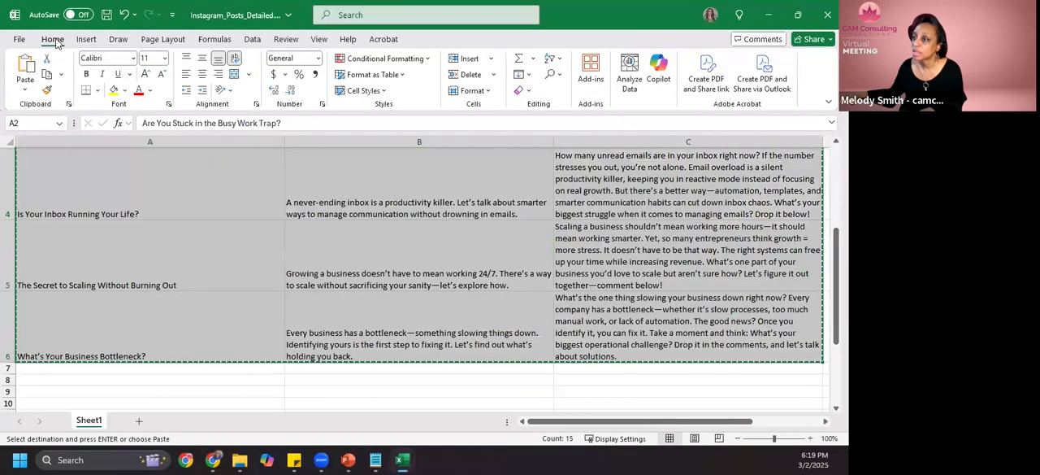
pyautogui.click(251, 39)
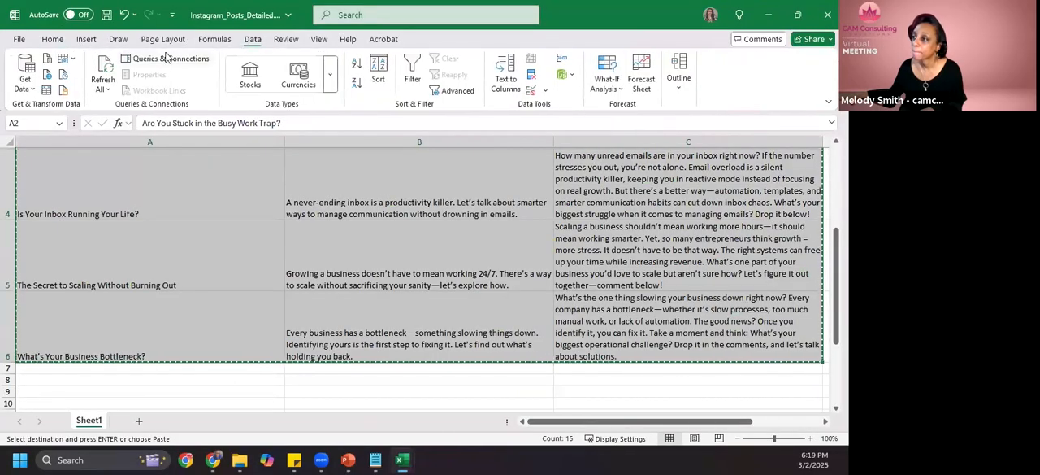
pyautogui.click(86, 39)
pyautogui.click(52, 39)
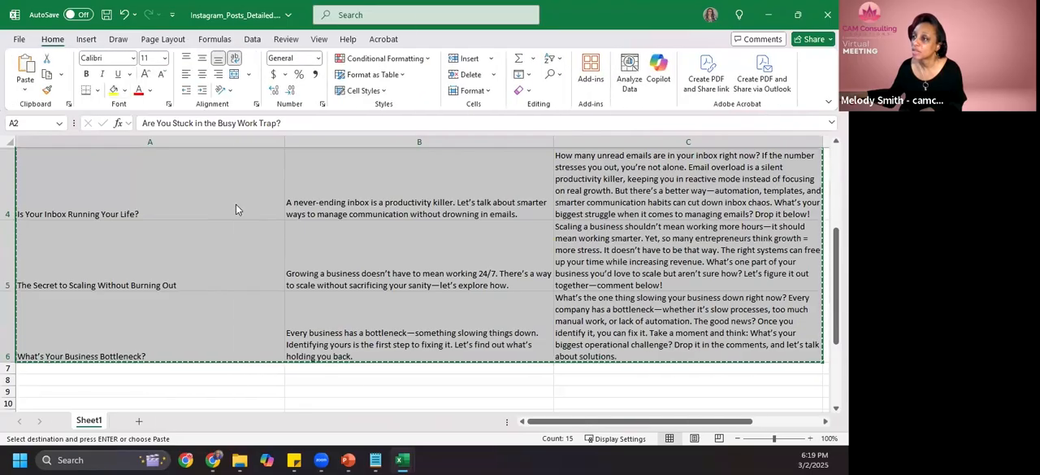
pyautogui.rightClick(235, 204)
# - Copy the selected posts again and paste them into the Social Media Upload Template from cell B2, under Header, Summary and content
pyautogui.click(49, 79)
pyautogui.click(48, 78)
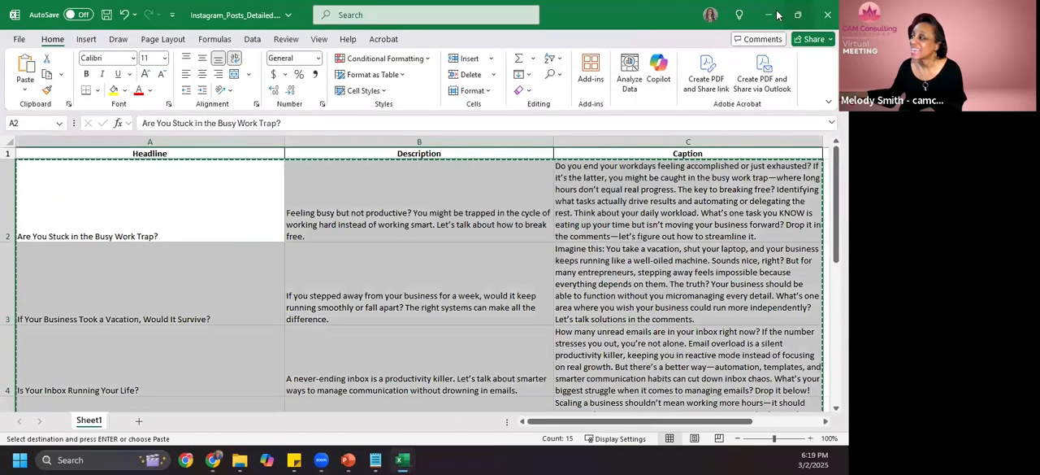
pyautogui.click(768, 15)
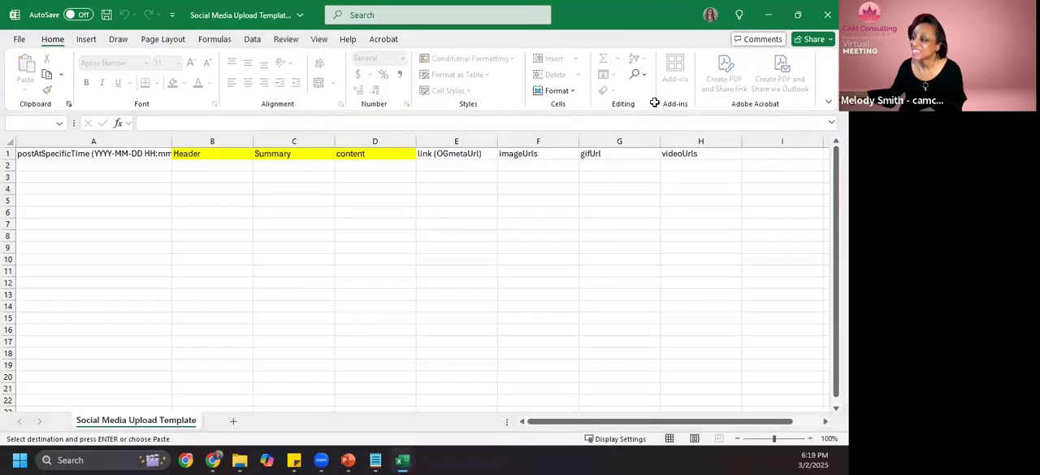
pyautogui.click(234, 164)
pyautogui.rightClick(251, 170)
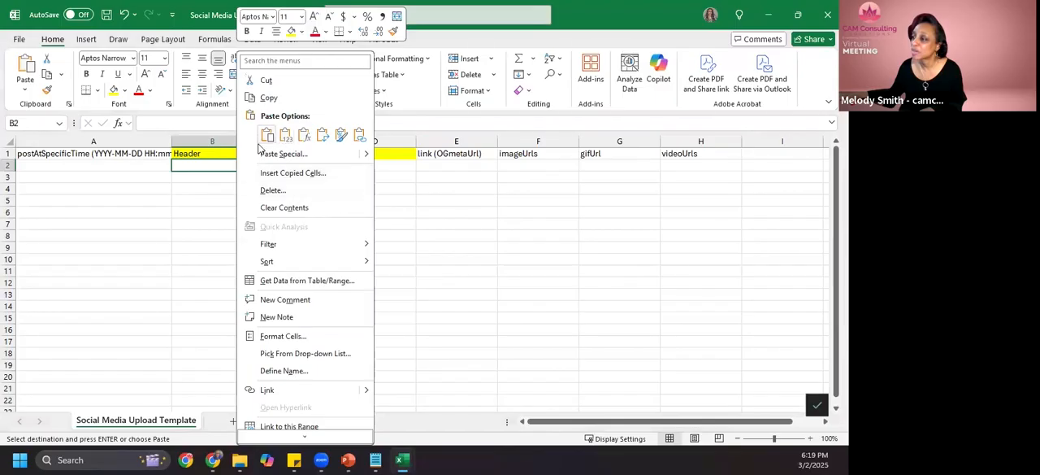
pyautogui.click(268, 138)
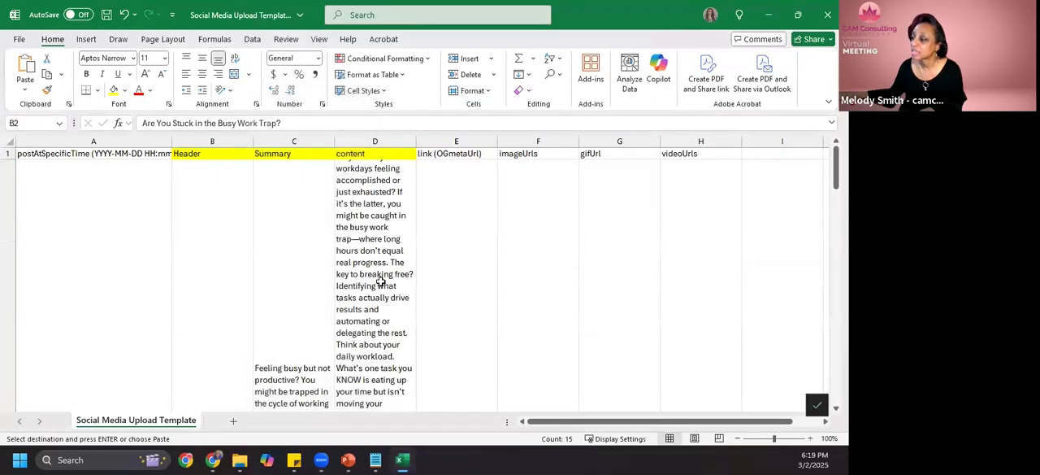
pyautogui.scroll(-2, 206, 229)
pyautogui.scroll(2, 214, 221)
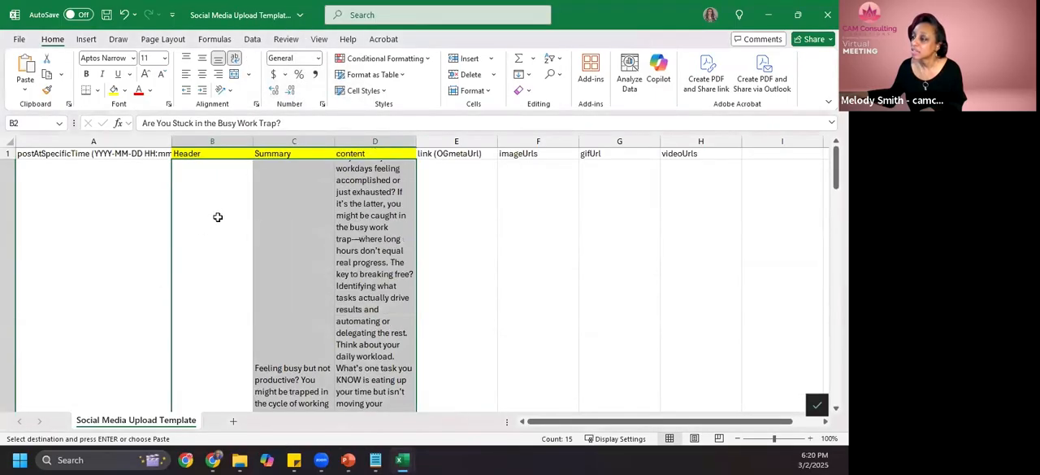
# - Check the pasted posts through the Header, Summary and content columns of the template, ending at cell A2
pyautogui.scroll(-6, 217, 217)
pyautogui.scroll(-4, 217, 216)
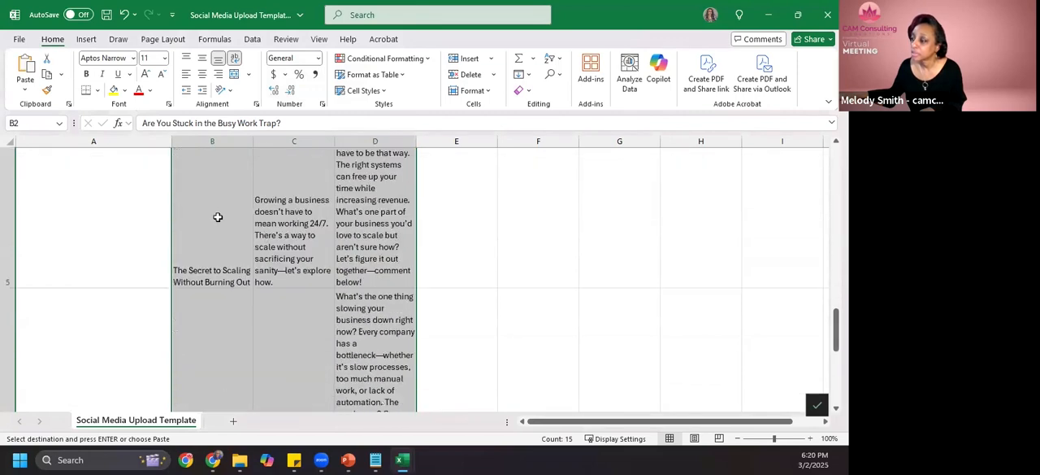
pyautogui.scroll(5, 218, 214)
pyautogui.scroll(3, 218, 211)
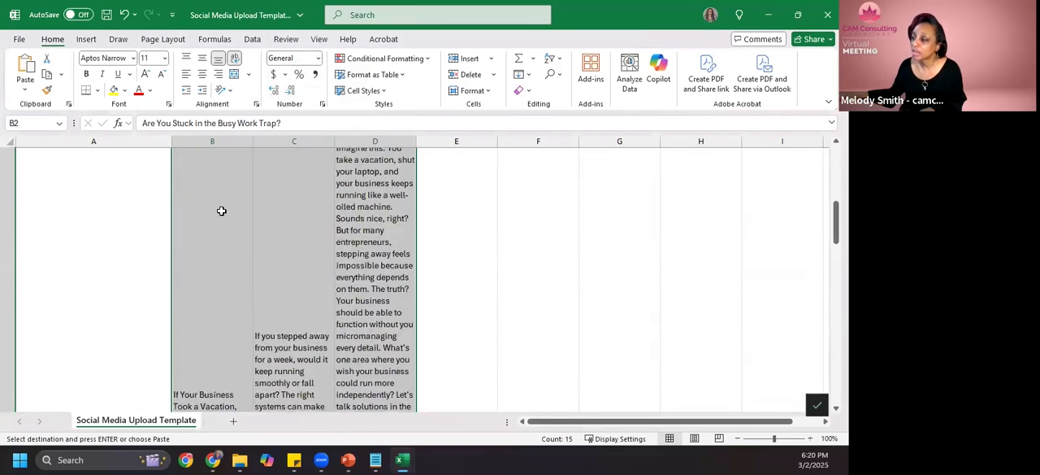
pyautogui.click(106, 167)
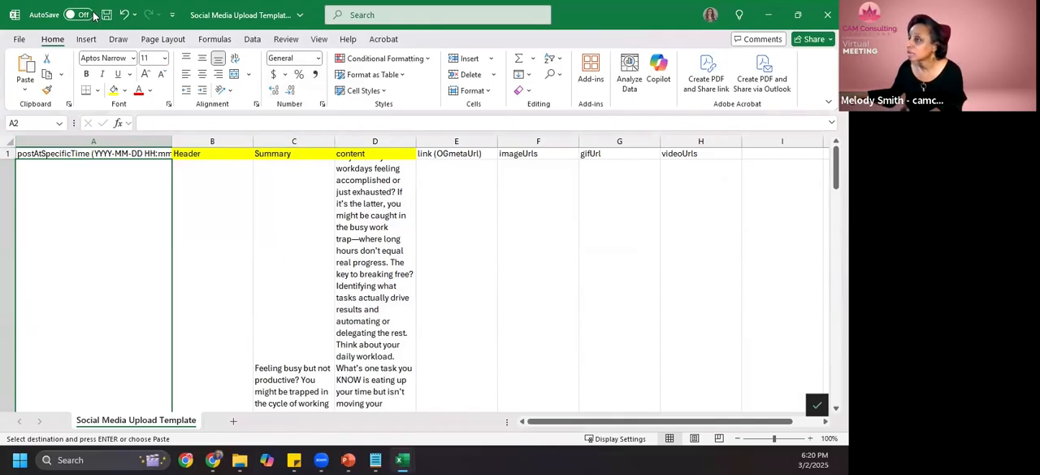
# - Save a copy of the filled template as "3 Easy Ways March" in the Social Media folder, in CSV UTF-8 format
pyautogui.click(19, 41)
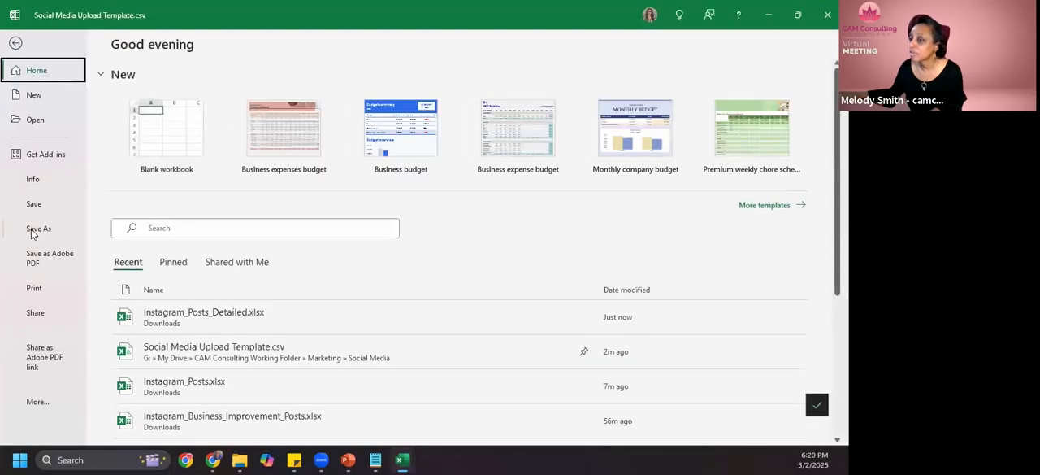
pyautogui.click(37, 229)
pyautogui.click(447, 94)
pyautogui.click(446, 94)
pyautogui.hotkey('ctrl', 'shift', 'Left')
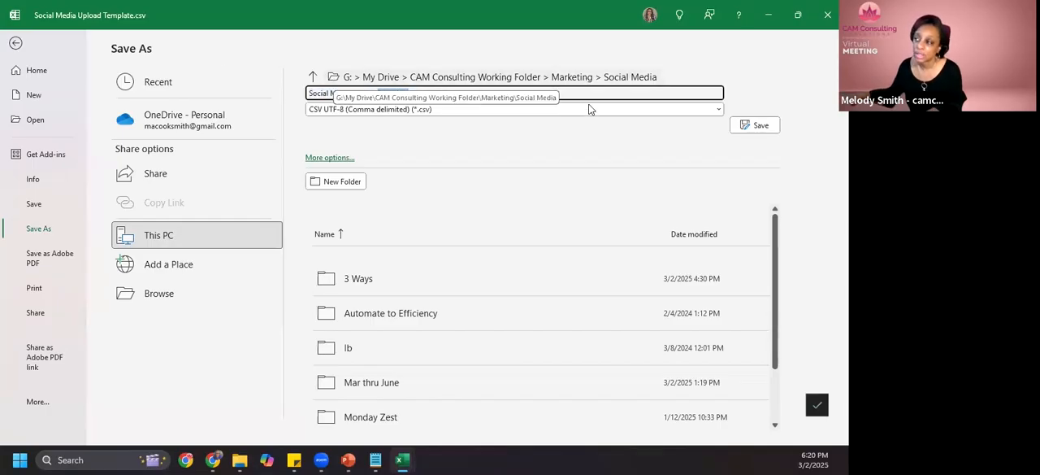
pyautogui.moveTo(590, 93); pyautogui.dragTo(298, 94)
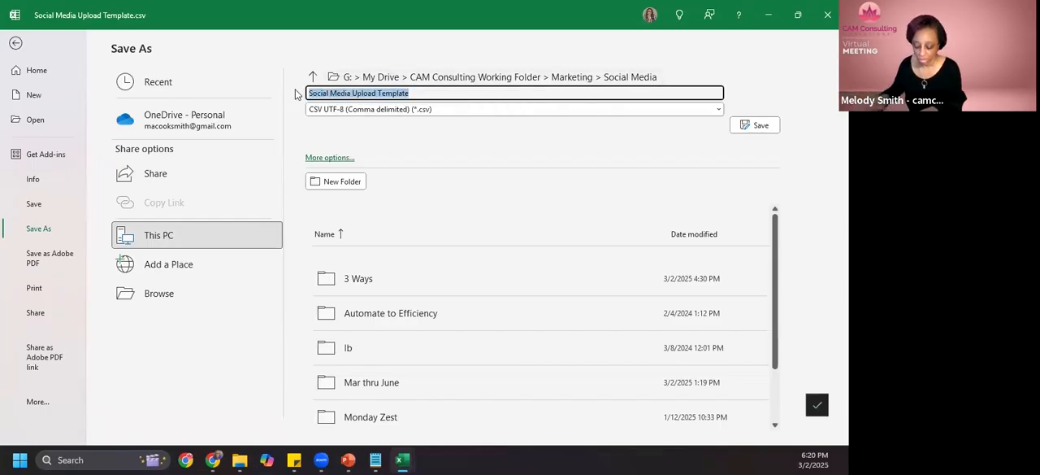
pyautogui.write('3 Easy Ways March')
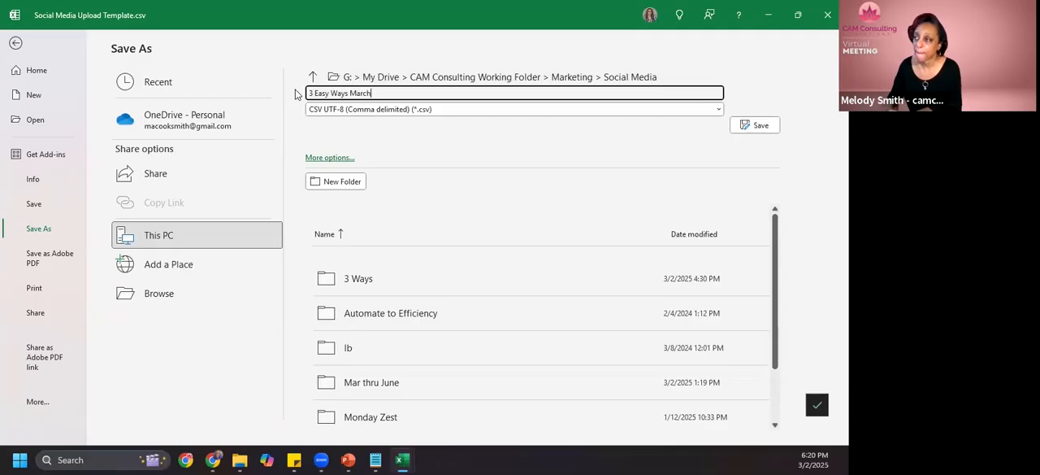
pyautogui.click(756, 125)
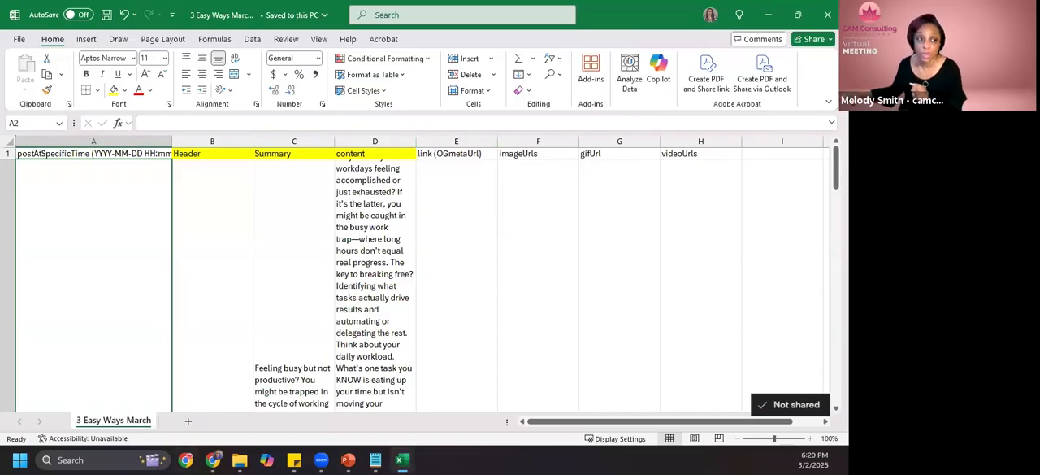
# - Switch to the PowerPoint slide show at the Organize Information slide
pyautogui.click(348, 460)
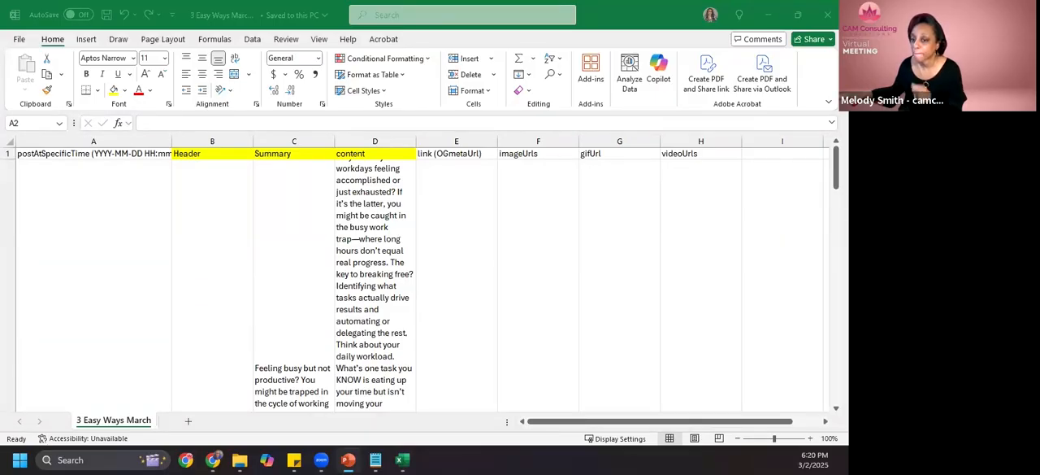
pyautogui.click(348, 460)
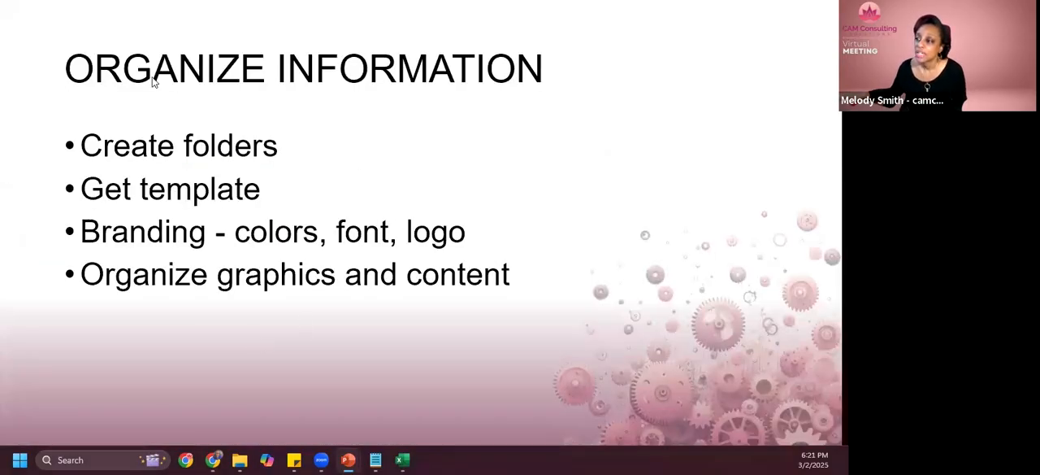
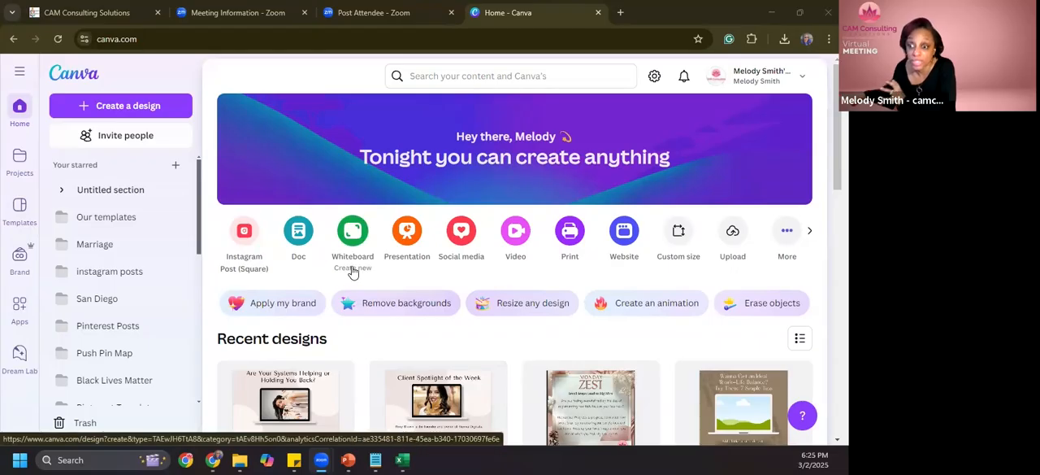
# - Open the Projects overview from the Canva home page
pyautogui.scroll(-1, 396, 267)
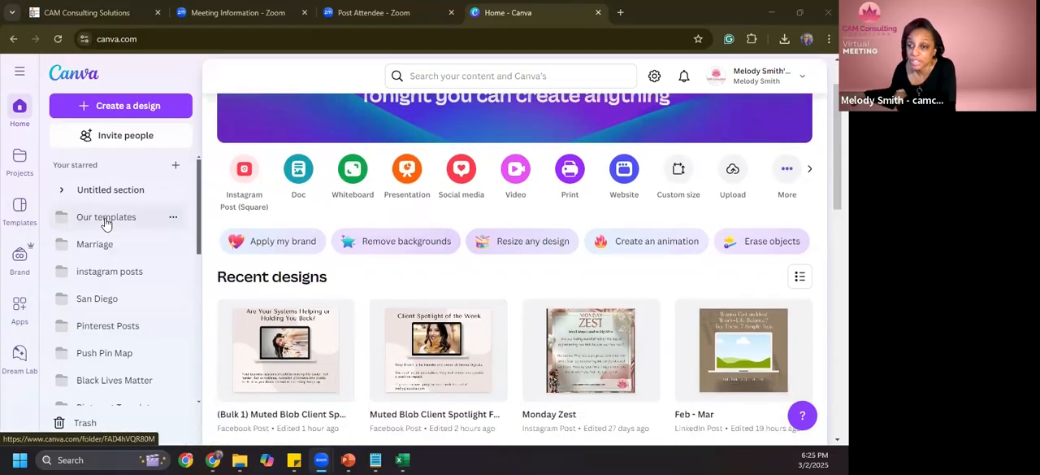
pyautogui.click(21, 164)
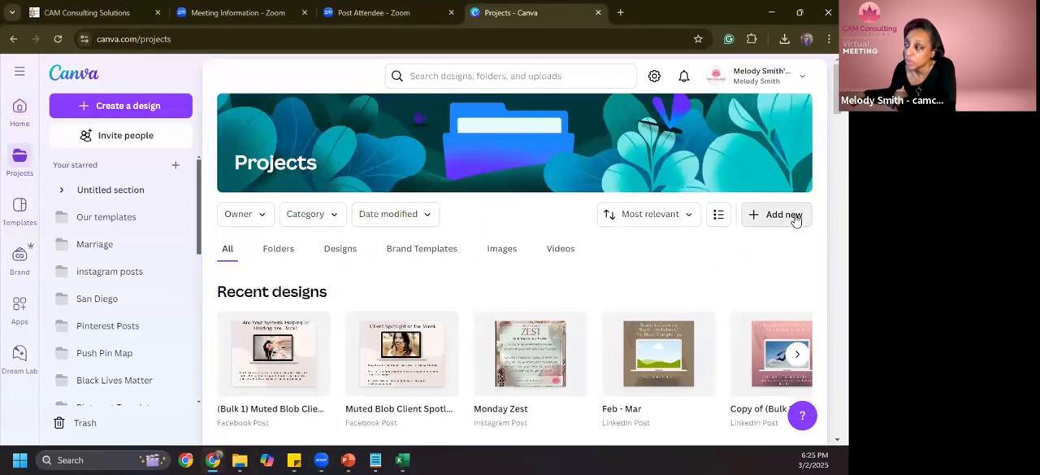
pyautogui.click(795, 219)
pyautogui.click(658, 274)
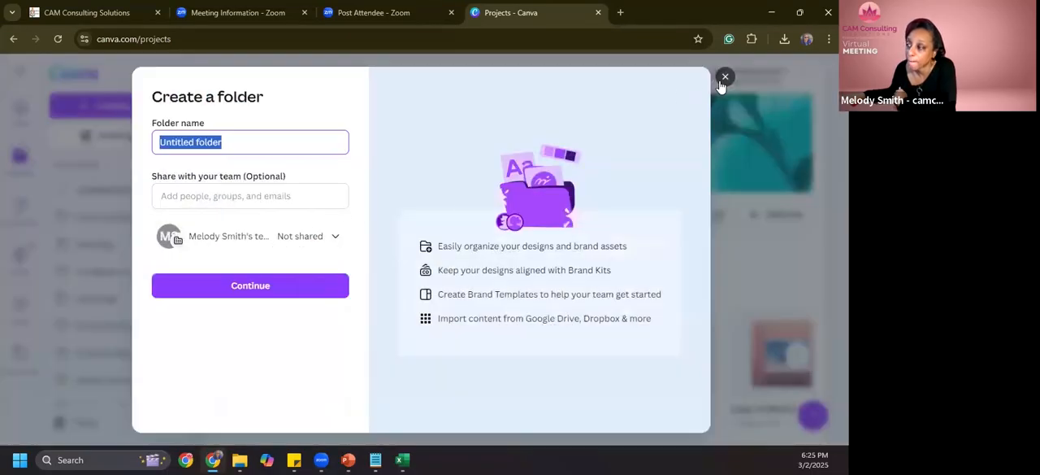
pyautogui.click(724, 78)
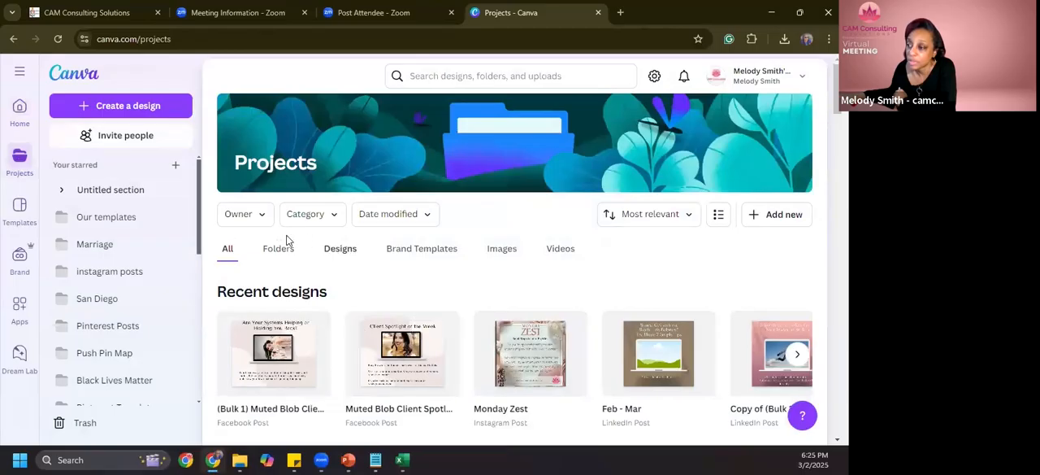
# - Open the 3 Easy Ways Course folder from the project folders and look through its designs
pyautogui.click(283, 245)
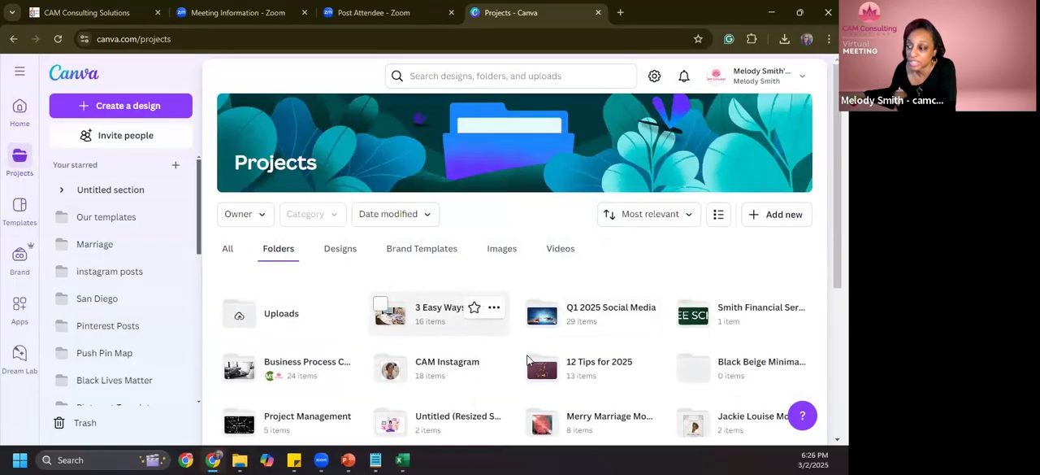
pyautogui.click(438, 317)
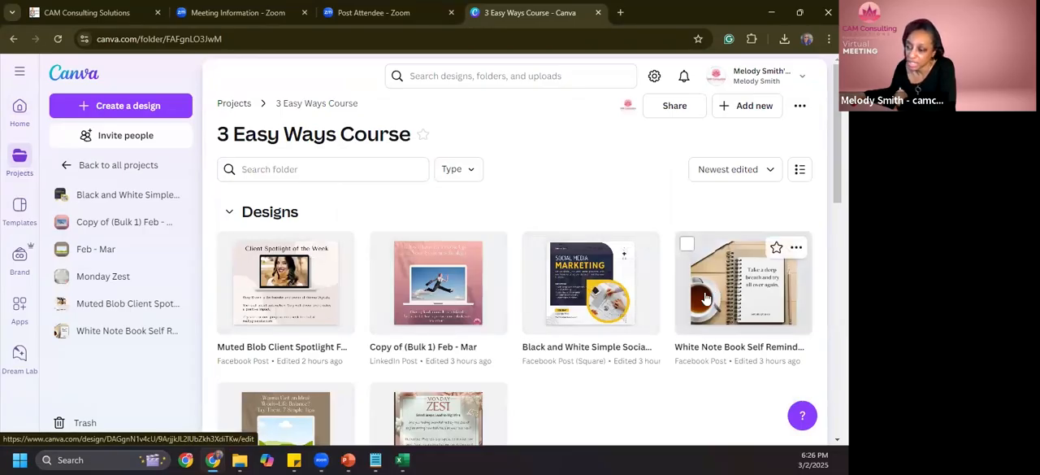
pyautogui.scroll(-1, 696, 300)
pyautogui.scroll(-3, 691, 301)
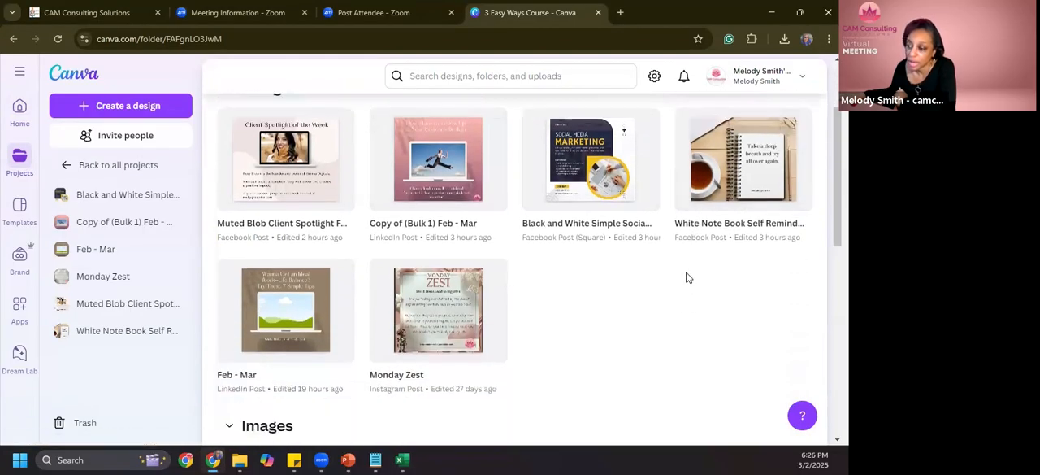
# - View the Monday Zest design, return to the 3 Easy Ways Course folder and look at Copy of (Bulk 1) Feb - Mar
pyautogui.click(433, 333)
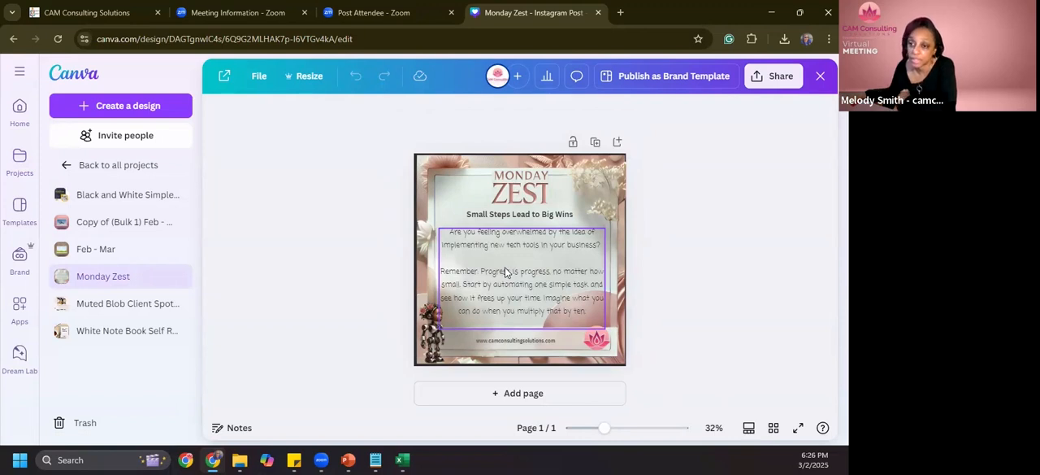
pyautogui.click(117, 165)
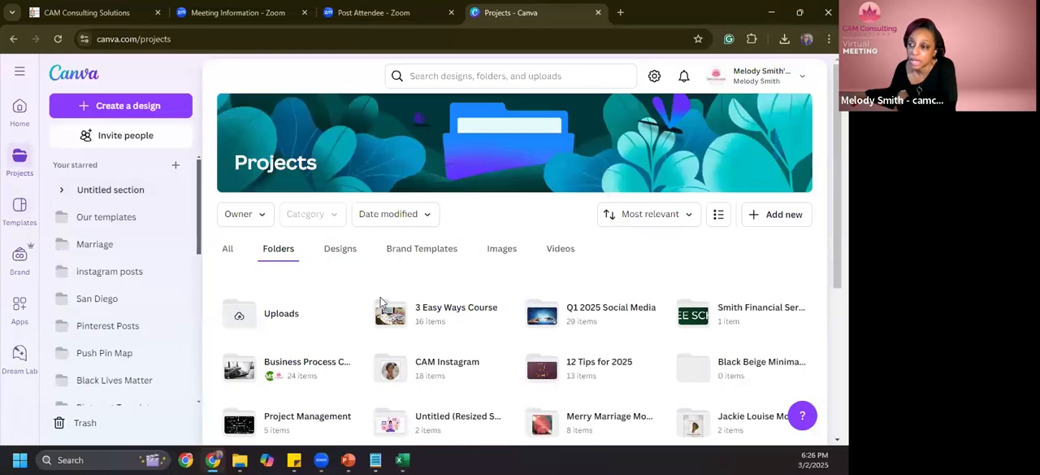
pyautogui.click(445, 323)
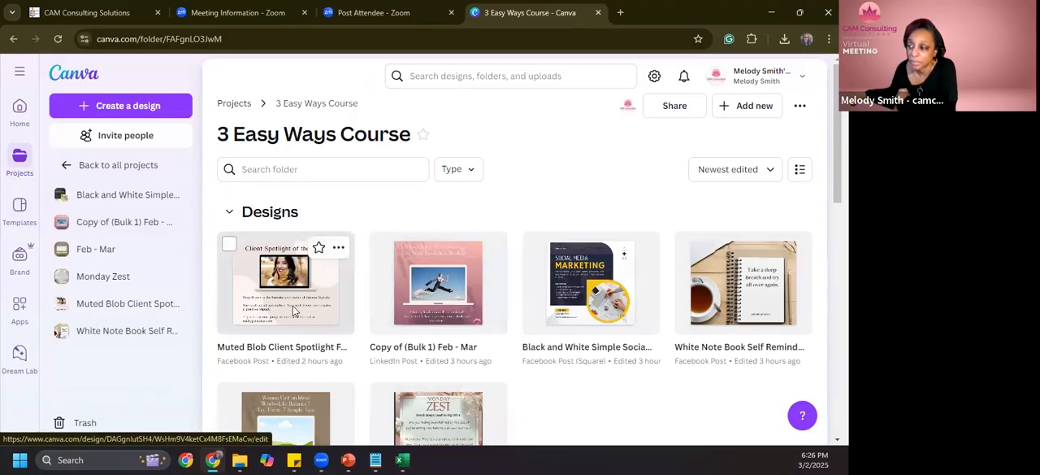
pyautogui.click(429, 306)
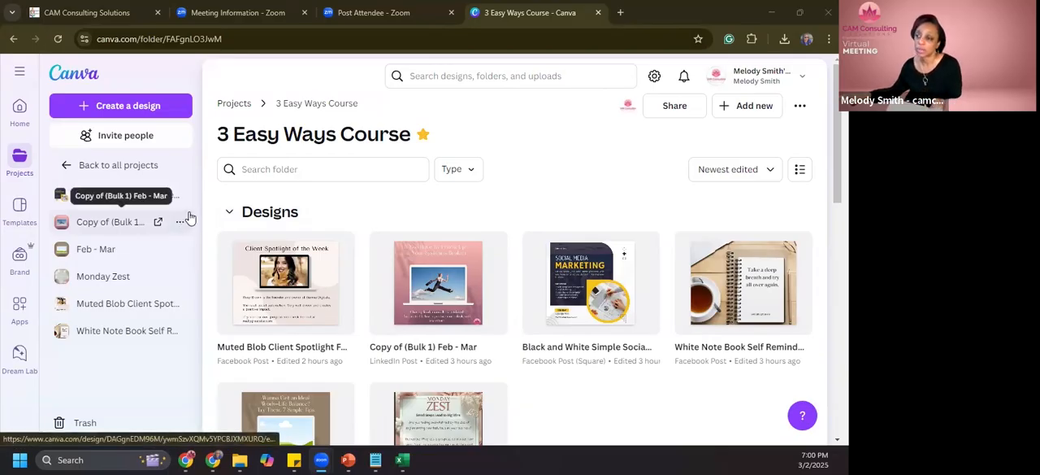
# - Open the Muted Blob Client Spotlight design for editing and start Bulk create with manual data entry
pyautogui.click(332, 286)
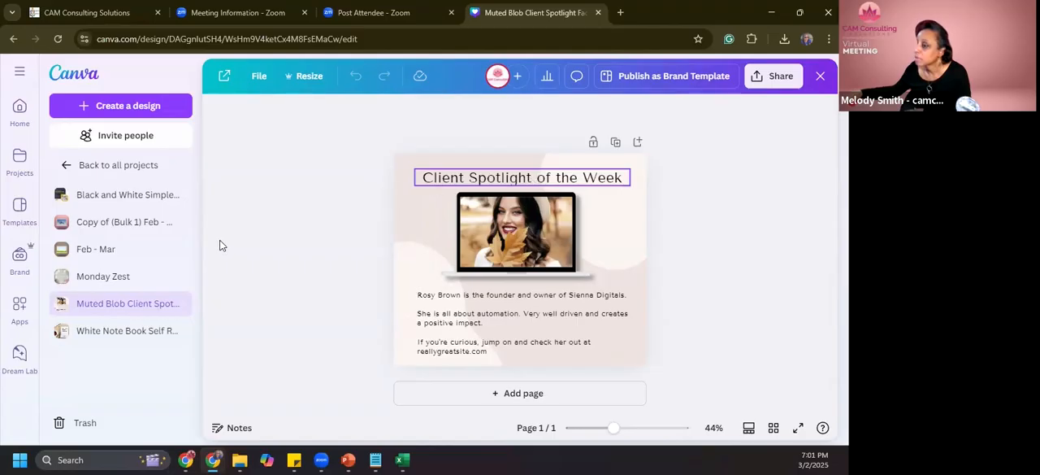
pyautogui.click(139, 311)
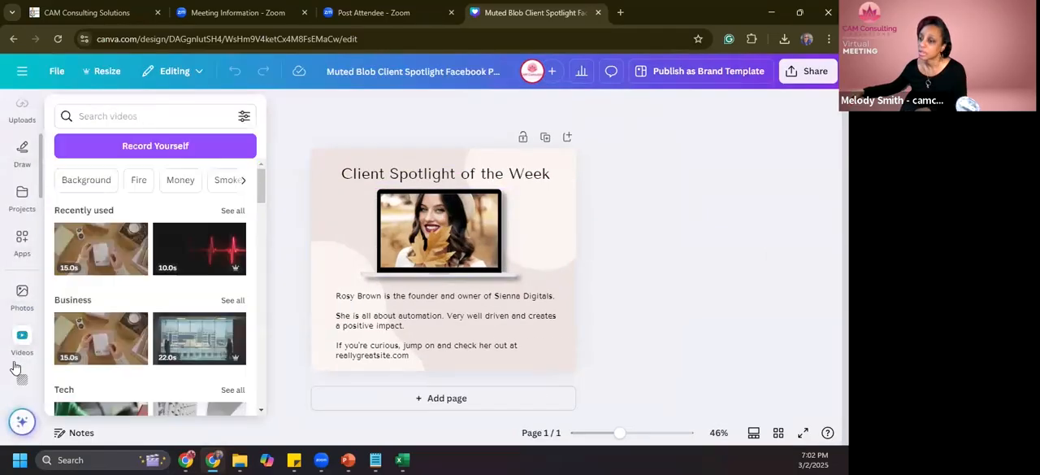
pyautogui.scroll(-2, 17, 366)
pyautogui.click(23, 254)
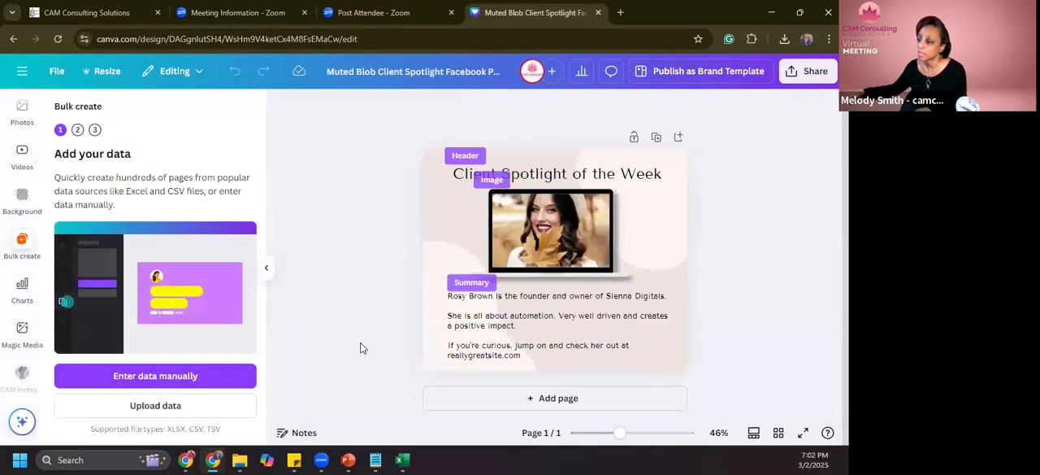
pyautogui.click(213, 376)
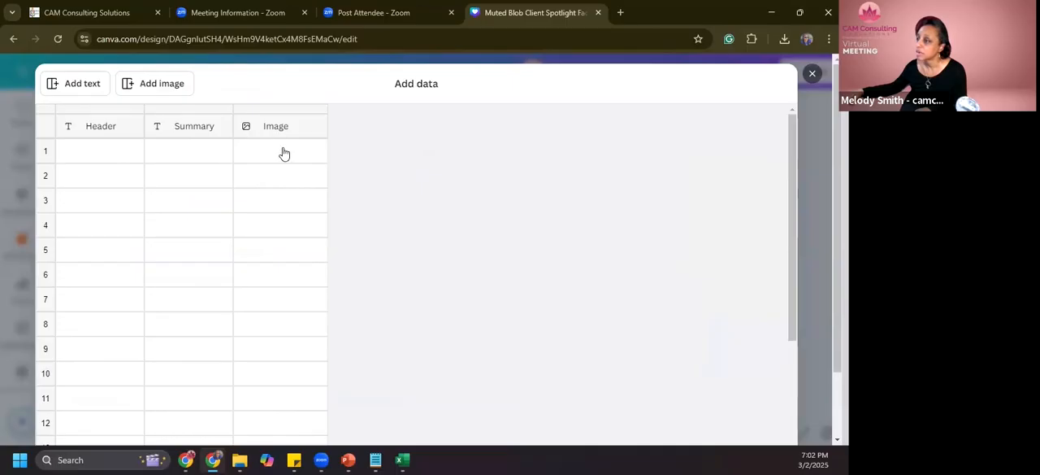
pyautogui.scroll(-2, 360, 336)
pyautogui.scroll(2, 350, 369)
# - Switch to 3 Easy Ways March.csv in Excel and copy the Header and Summary columns, cells B1 to C6
pyautogui.click(402, 460)
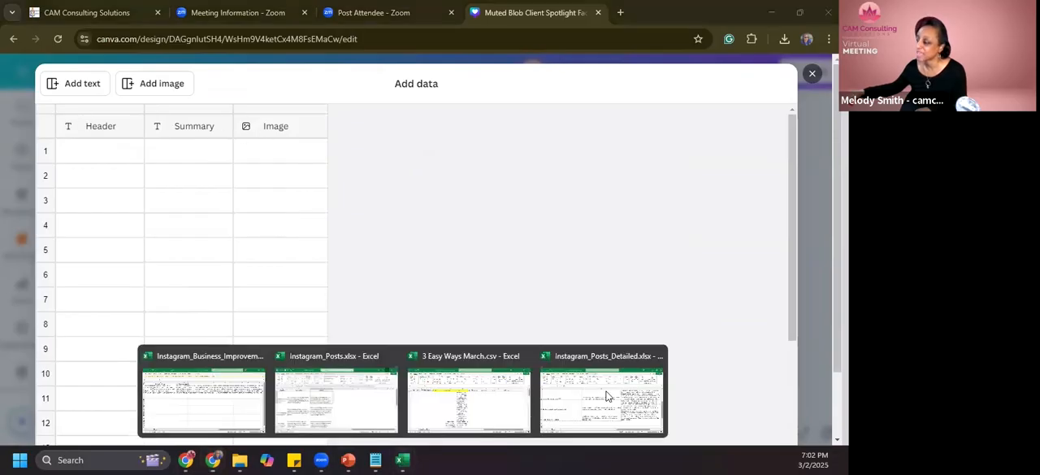
pyautogui.click(510, 416)
pyautogui.moveTo(209, 217); pyautogui.dragTo(292, 220)
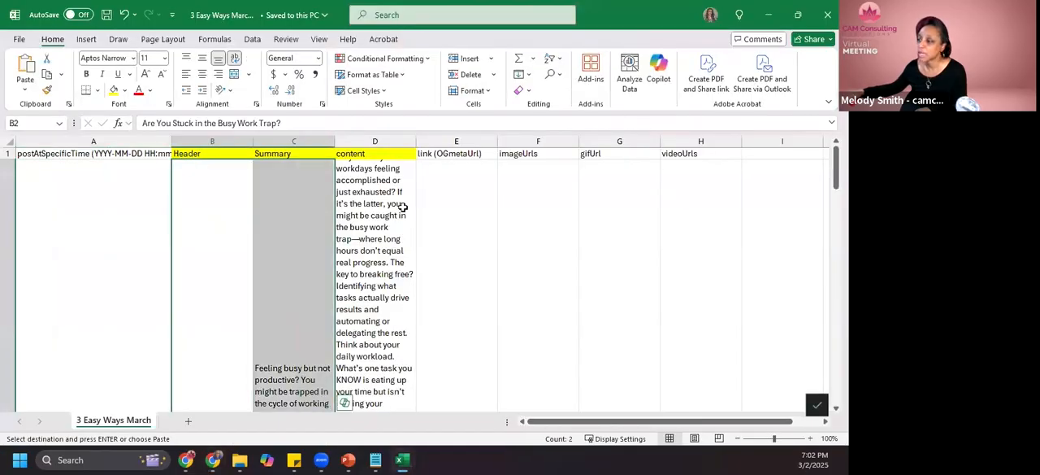
pyautogui.scroll(-1, 333, 235)
pyautogui.scroll(1, 332, 236)
pyautogui.moveTo(221, 154); pyautogui.dragTo(263, 294)
pyautogui.moveTo(264, 332); pyautogui.dragTo(264, 330)
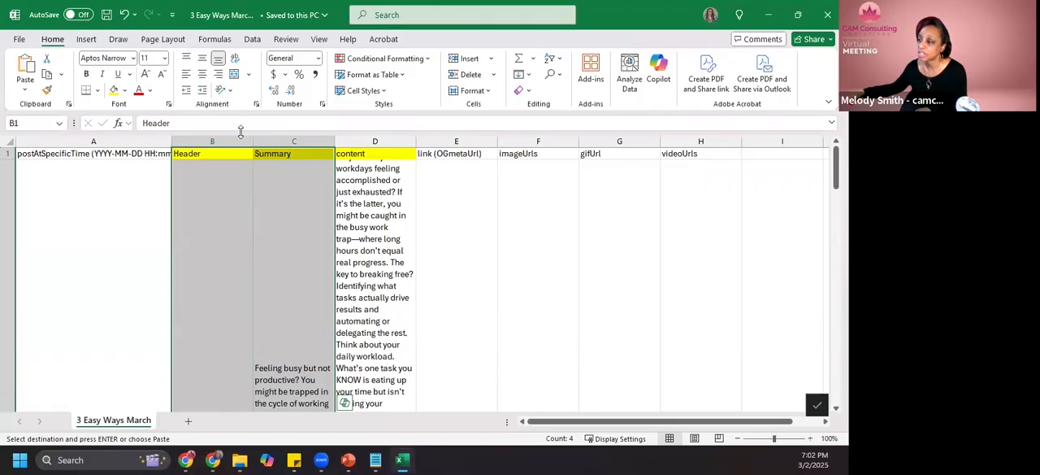
pyautogui.scroll(-10, 244, 204)
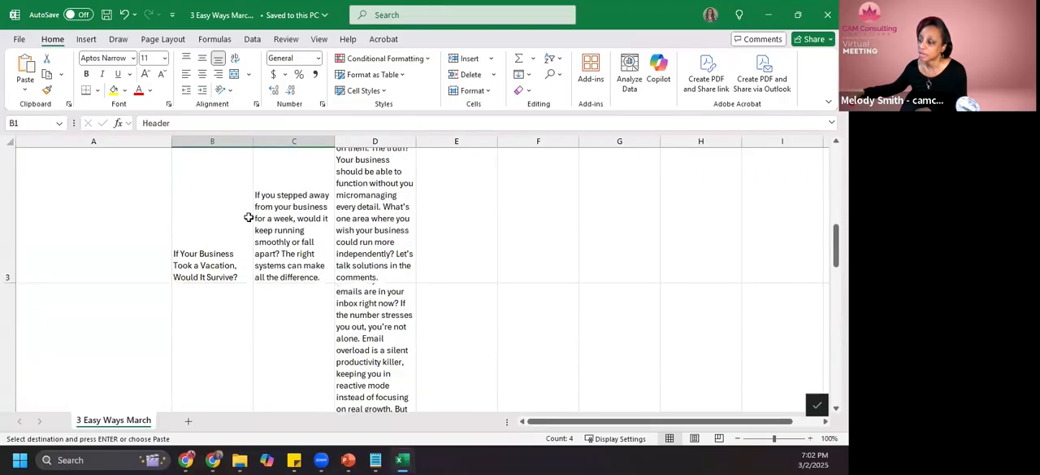
pyautogui.scroll(-6, 249, 217)
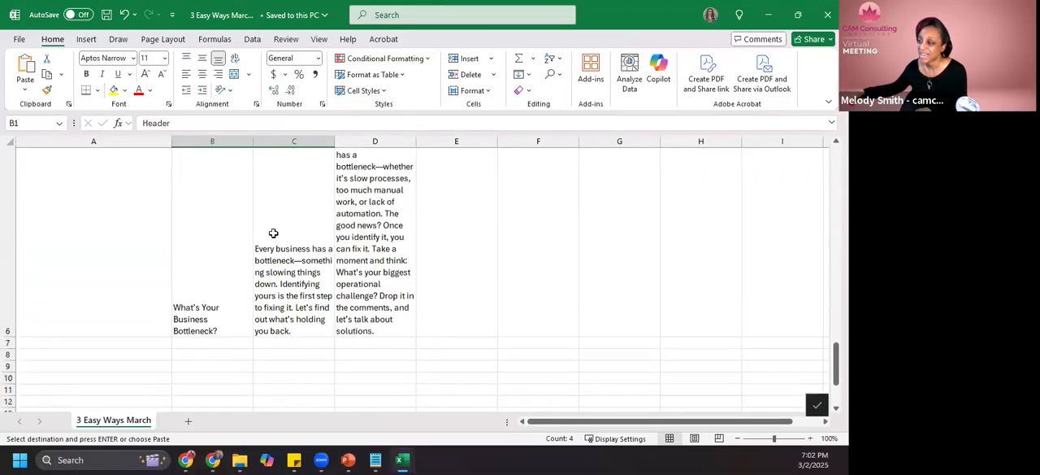
pyautogui.keyDown('shift'); pyautogui.click(275, 233); pyautogui.keyUp('shift')
pyautogui.hotkey('ctrl', 'q')
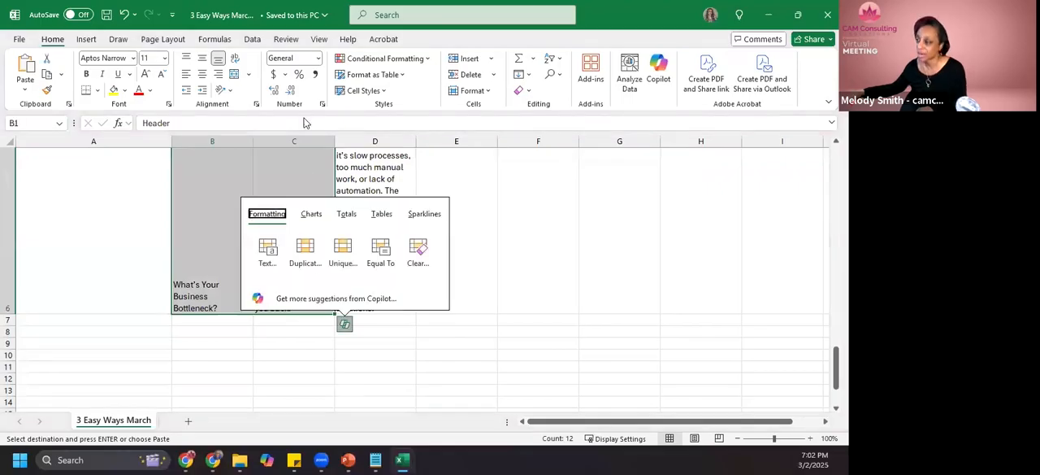
pyautogui.click(48, 77)
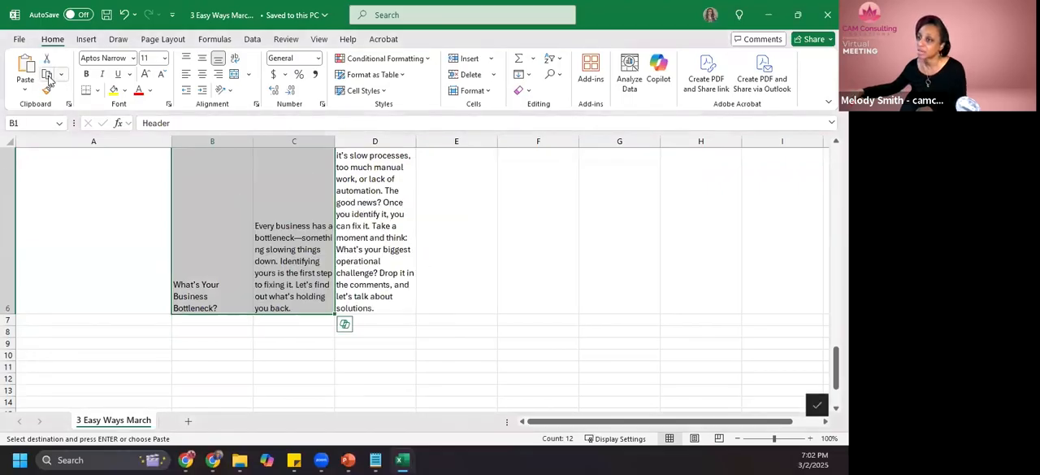
pyautogui.scroll(3, 298, 175)
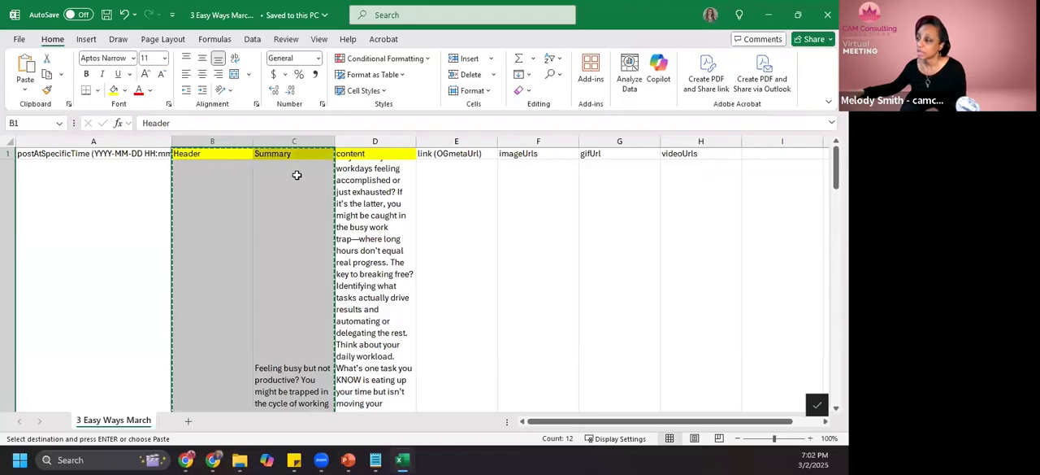
# - Switch back to Canva and paste the copied headers and summaries into the bulk data table, starting at the Header column title
pyautogui.hotkey('alt', 'Tab')
pyautogui.click(126, 130)
pyautogui.click(186, 135)
pyautogui.click(115, 133)
pyautogui.hotkey('ctrl', 'v')
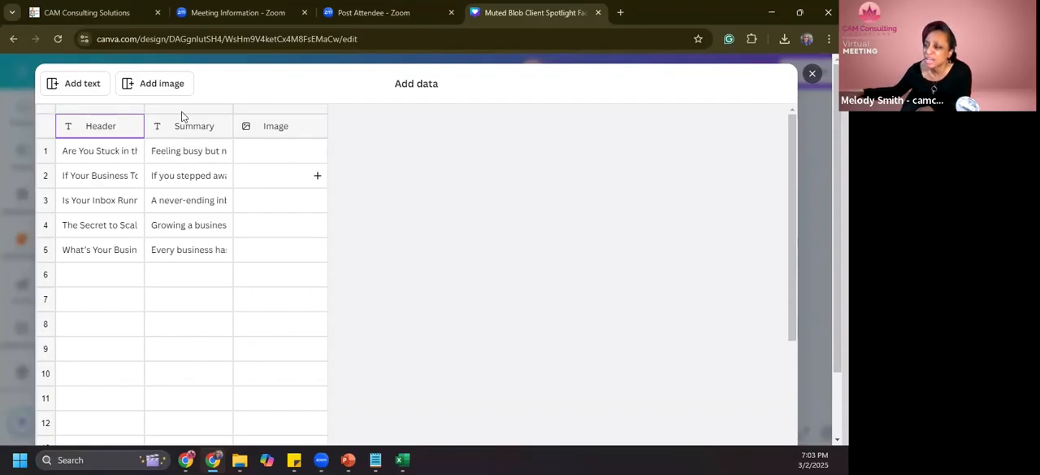
# - Set the row 1 image to the Stress, Headache and Burnout of Business Woman photo from the 3 Easy Ways Course folder
pyautogui.click(317, 152)
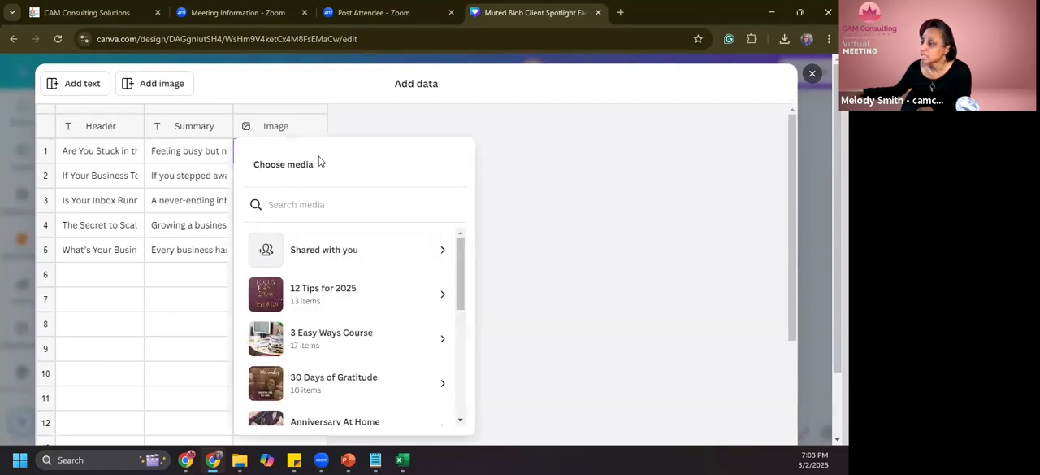
pyautogui.click(358, 343)
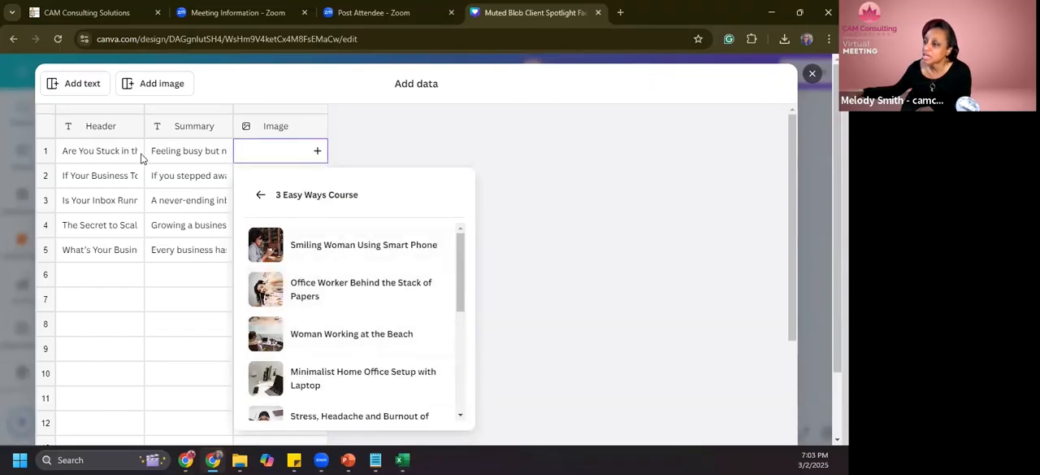
pyautogui.scroll(-3, 400, 324)
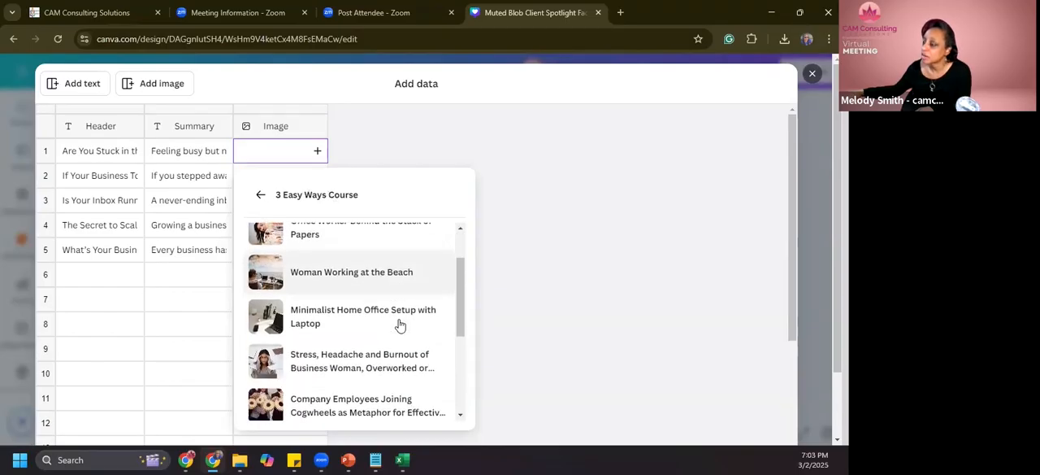
pyautogui.click(392, 304)
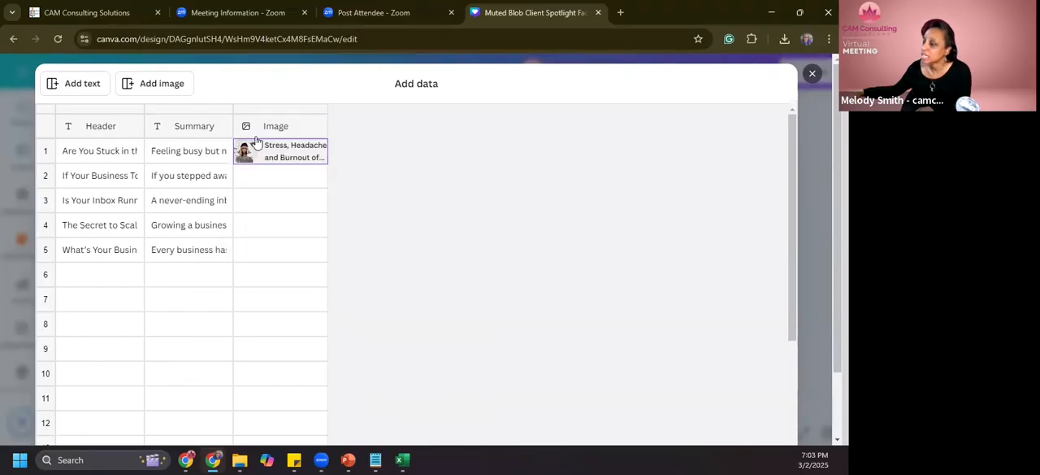
# - Read the second post's full header and summary in 3 Easy Ways March.csv in Excel, and return to the Canva data table
pyautogui.click(133, 178)
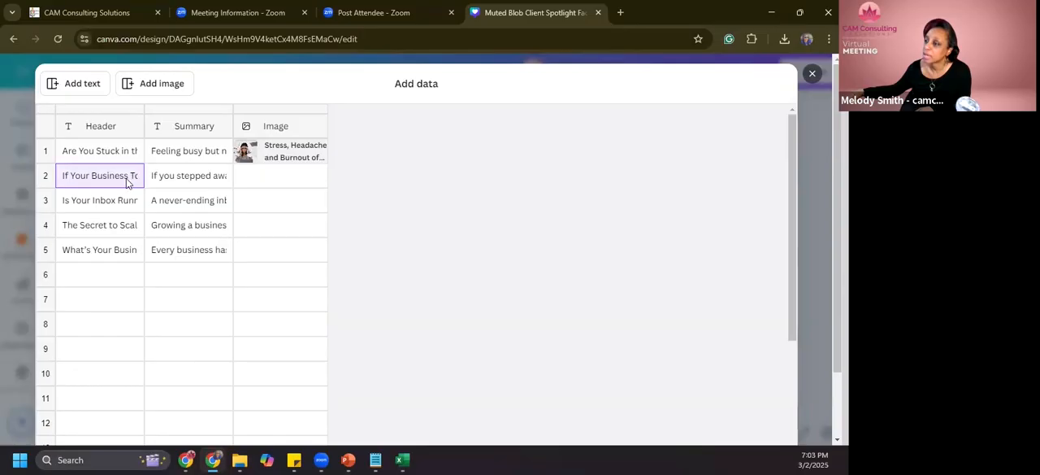
pyautogui.rightClick(126, 178)
pyautogui.click(112, 181)
pyautogui.click(186, 185)
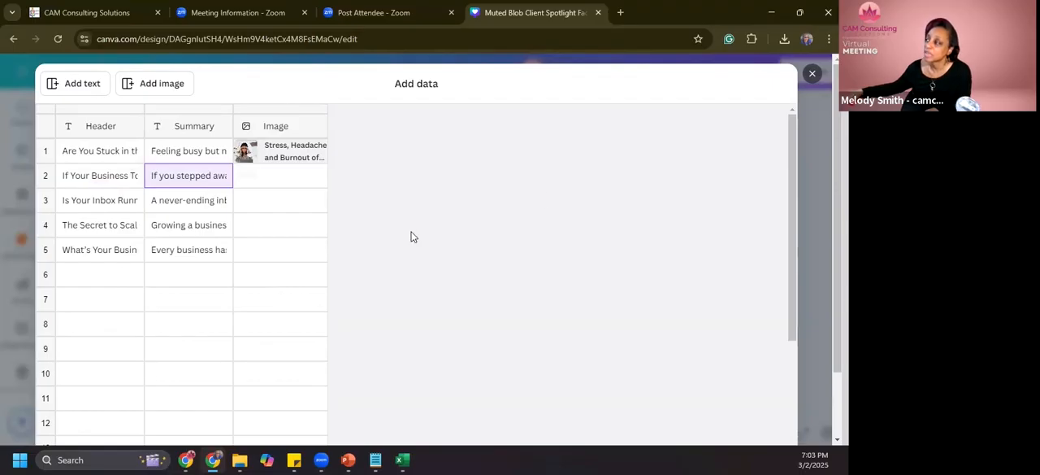
pyautogui.moveTo(400, 460)
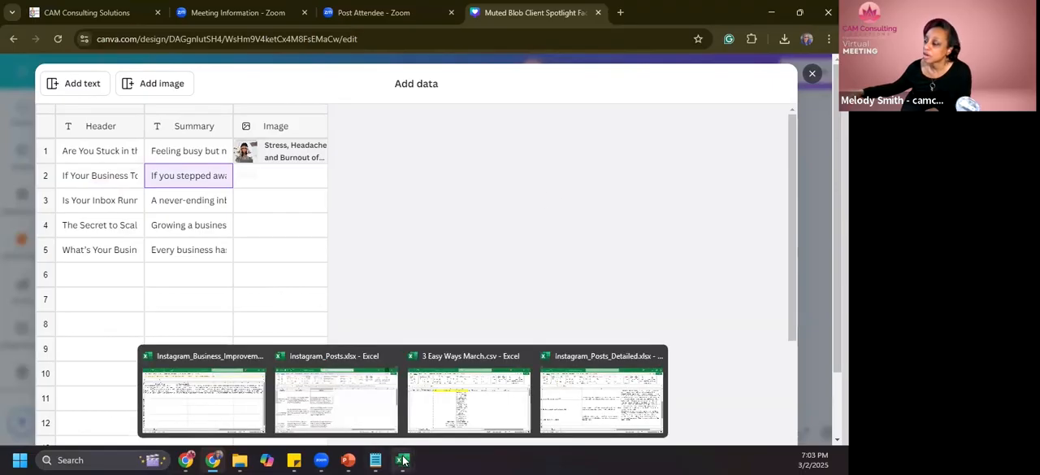
pyautogui.click(439, 382)
pyautogui.scroll(-10, 316, 290)
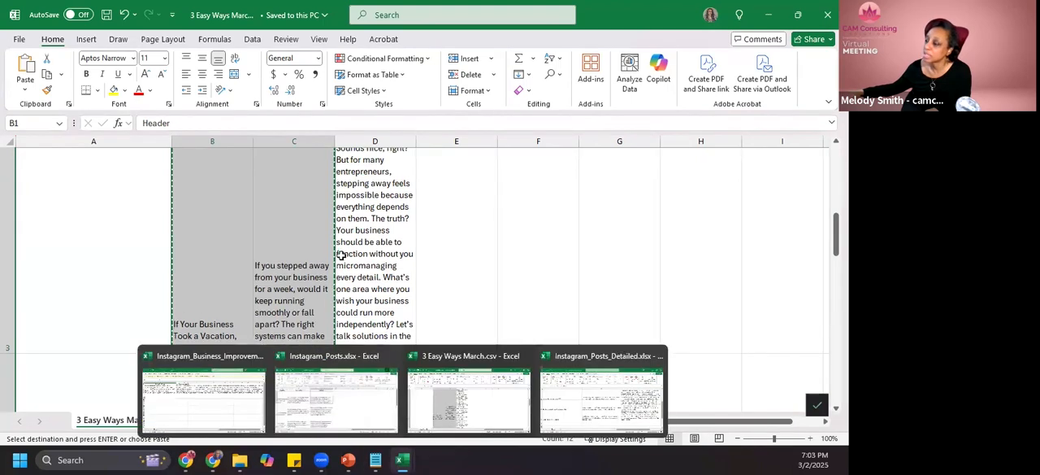
pyautogui.click(402, 461)
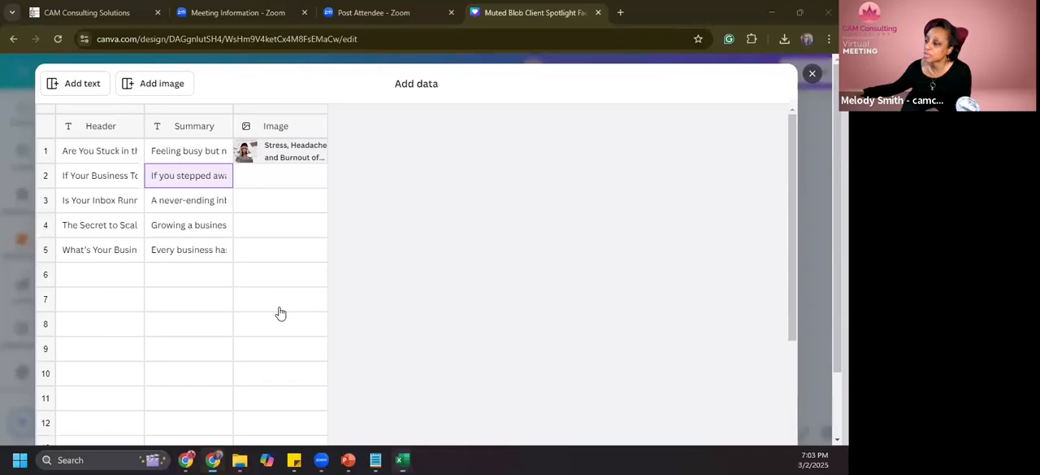
# - Set the row 2 image to the Woman Working at the Beach photo from the 3 Easy Ways Course folder
pyautogui.click(293, 172)
pyautogui.scroll(-3, 372, 366)
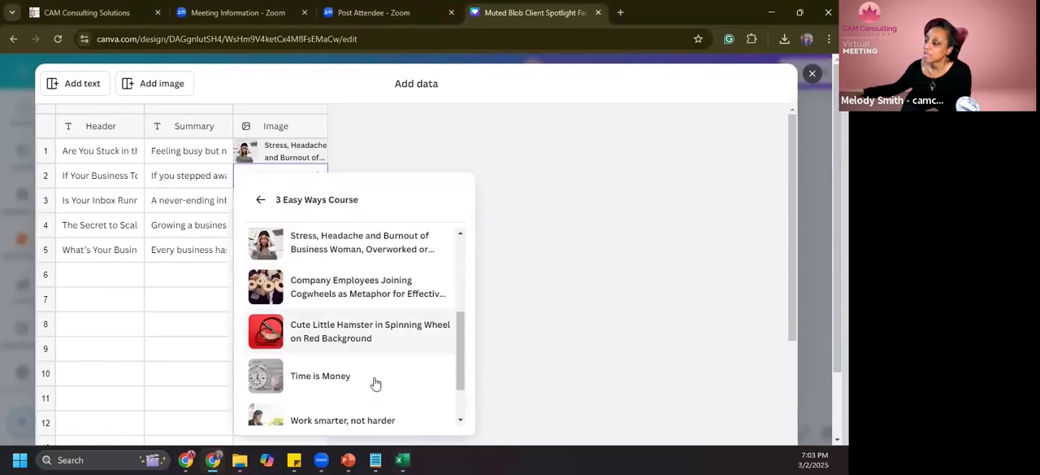
pyautogui.scroll(-1, 368, 391)
pyautogui.scroll(4, 369, 389)
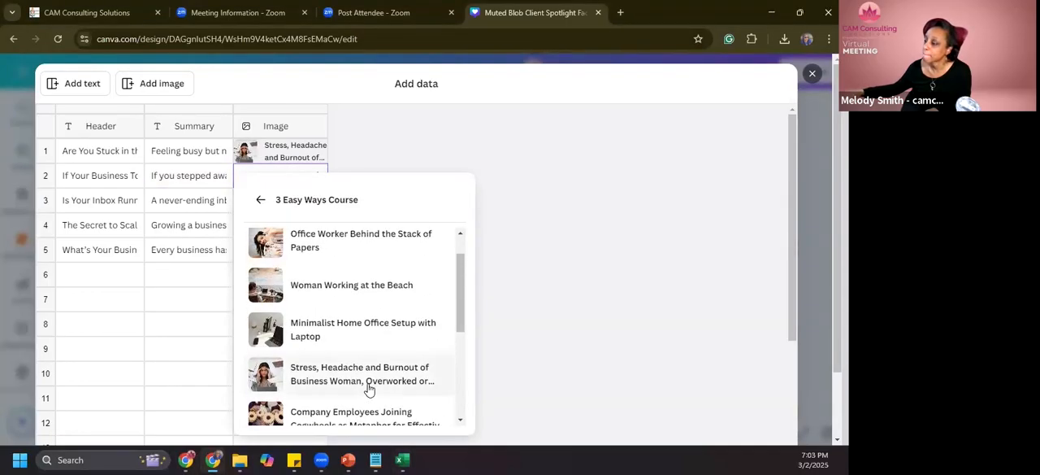
pyautogui.click(368, 341)
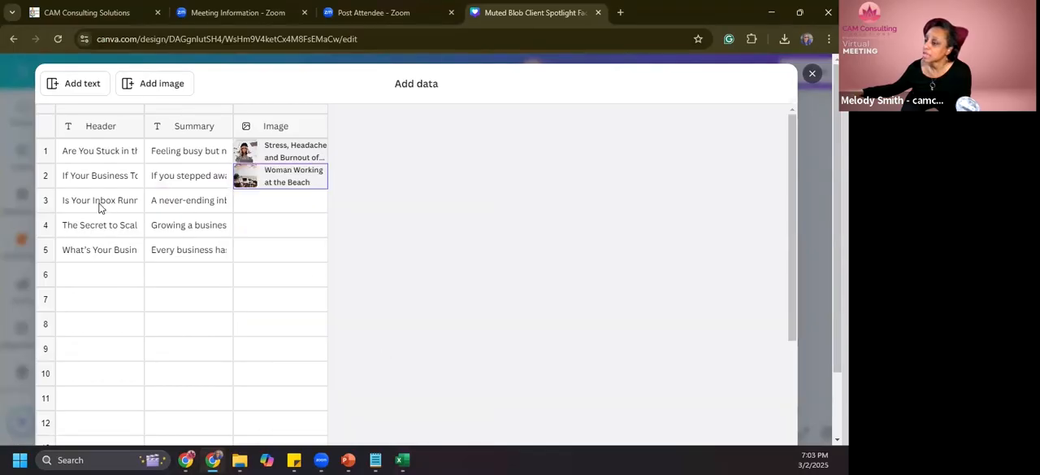
# - Read the third post's full header and summary in 3 Easy Ways March.csv in Excel, and return to the Canva data table
pyautogui.hotkey('alt', 'Tab')
pyautogui.scroll(-3, 374, 363)
pyautogui.scroll(-3, 375, 365)
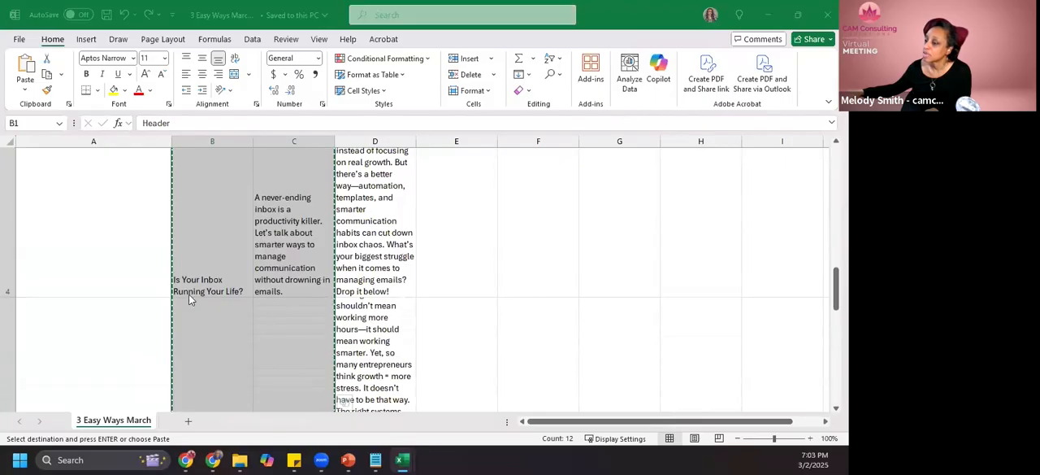
pyautogui.hotkey('alt', 'Tab')
# - Set the row 3 image to Email Overload Spam Communication Stress 3d Illustration from the Q1 2025 Social Media folder
pyautogui.click(261, 205)
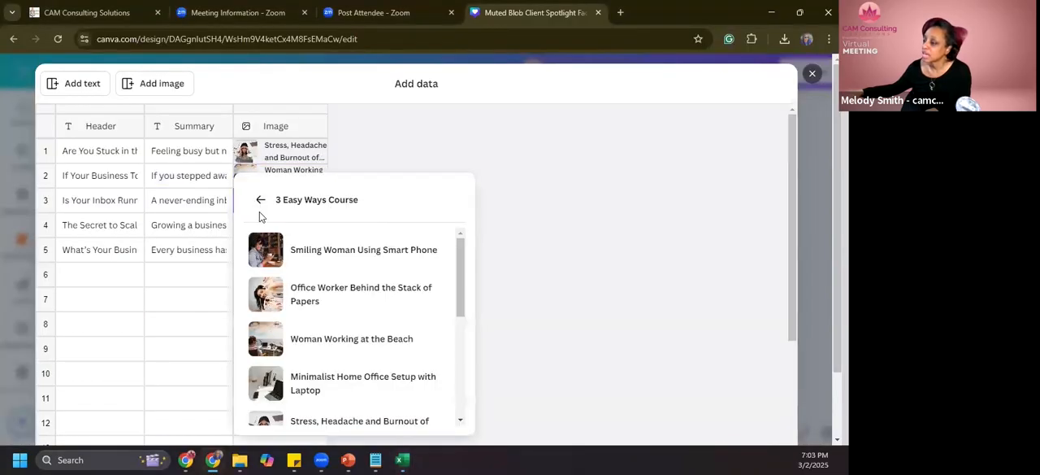
pyautogui.scroll(-5, 371, 360)
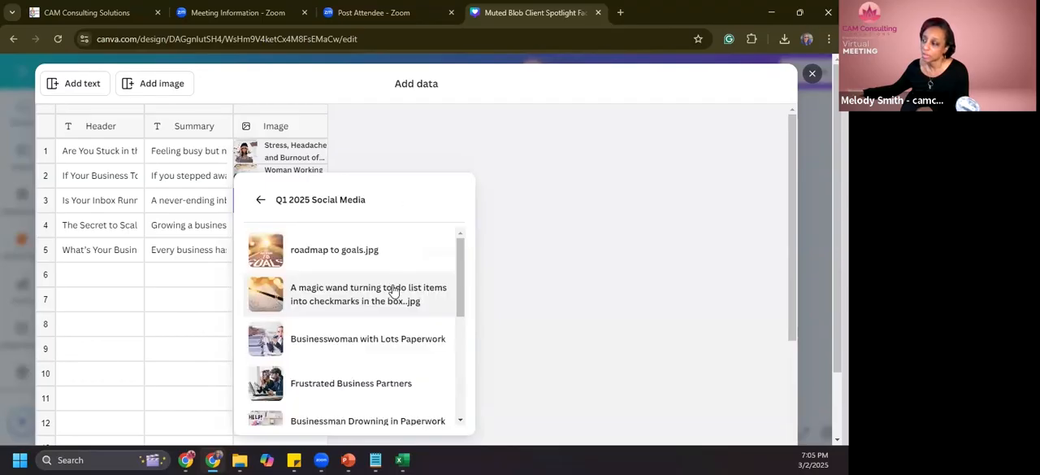
pyautogui.scroll(-3, 390, 295)
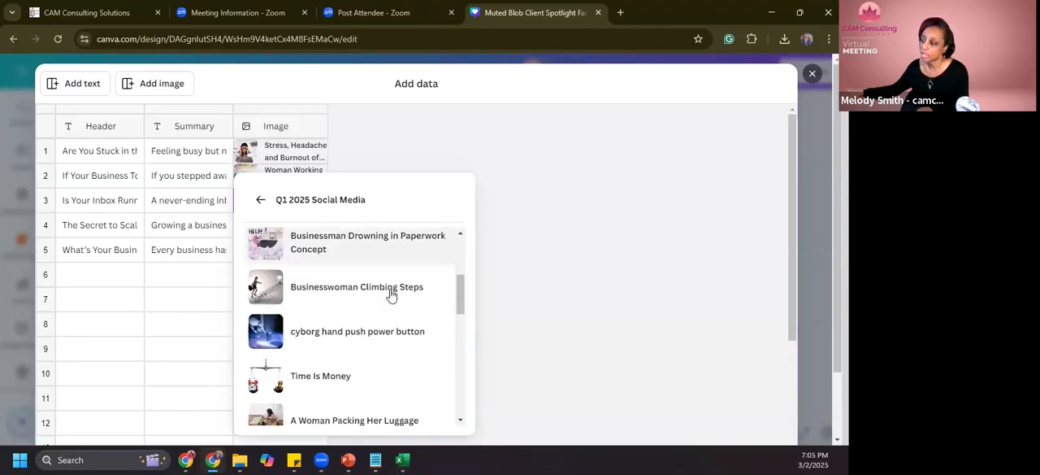
pyautogui.scroll(-6, 391, 295)
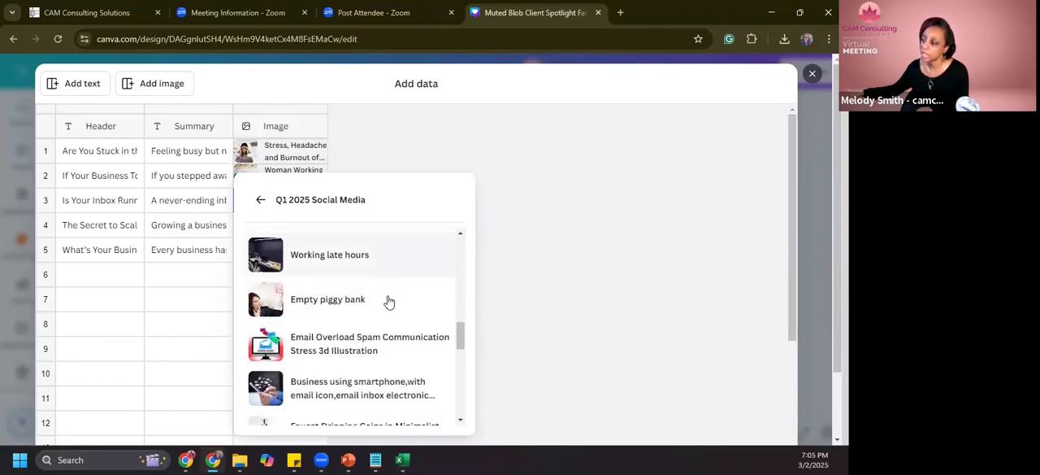
pyautogui.scroll(-1, 388, 302)
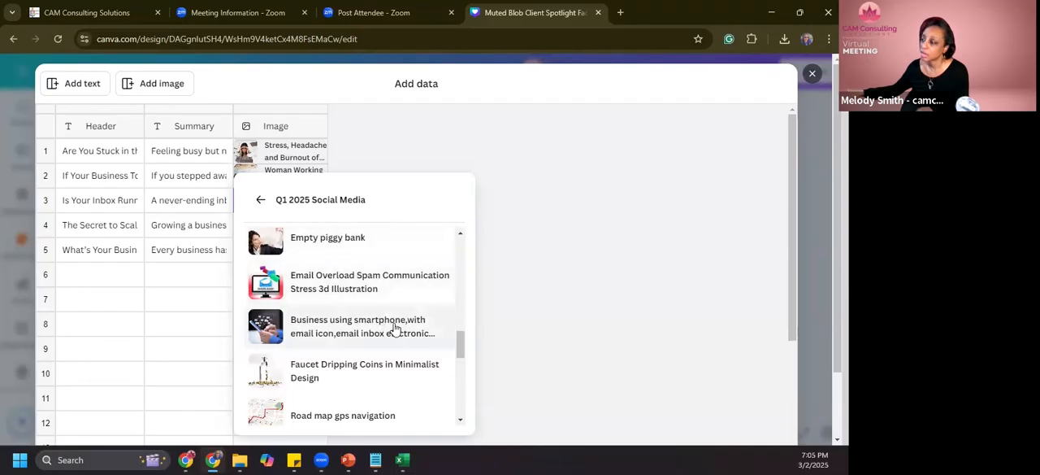
pyautogui.click(383, 285)
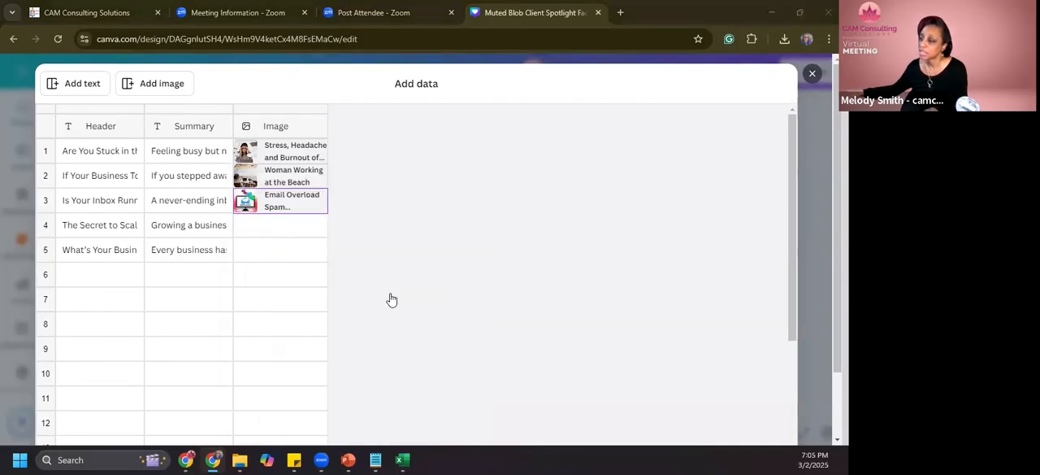
# - Read the fourth post's full header and summary in the Excel sheet, and switch back to the Canva data table
pyautogui.hotkey('alt', 'Tab')
pyautogui.scroll(-5, 387, 334)
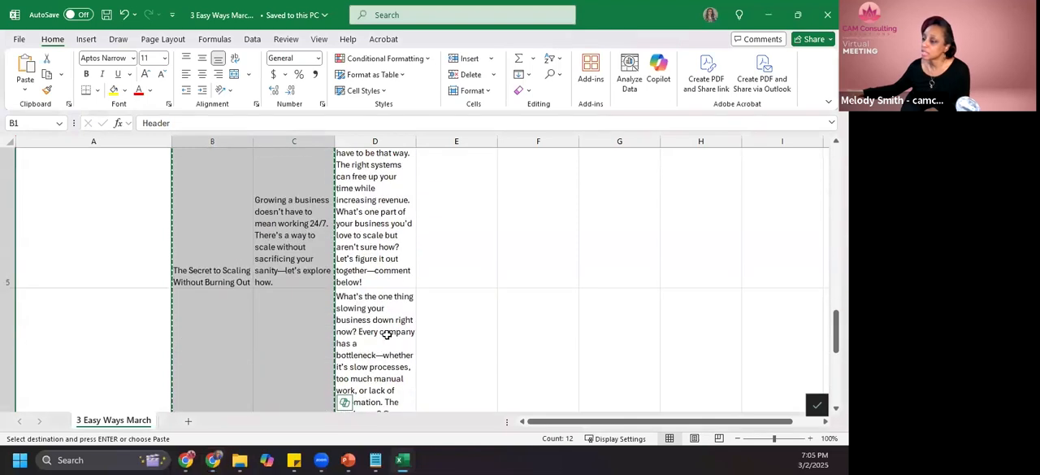
pyautogui.scroll(1, 321, 286)
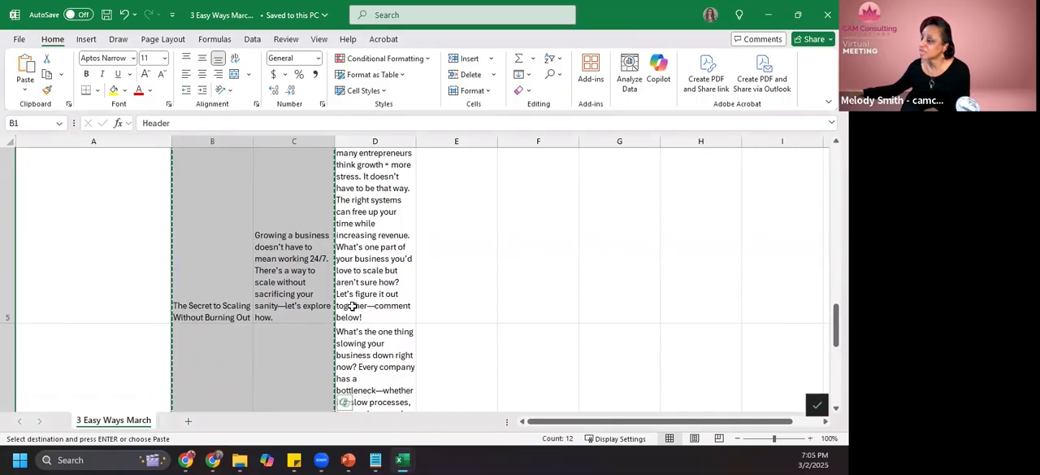
pyautogui.hotkey('alt', 'Tab')
# - Set the row 4 image to the Time Is Money picture from the Q1 2025 Social Media folder
pyautogui.click(306, 225)
pyautogui.scroll(-8, 342, 301)
pyautogui.scroll(-1, 343, 276)
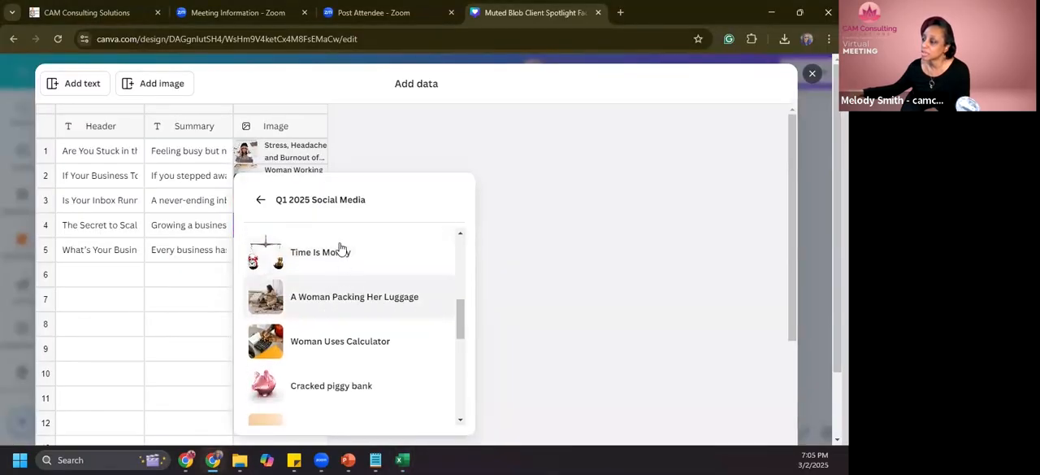
pyautogui.scroll(-5, 353, 301)
pyautogui.scroll(-5, 361, 335)
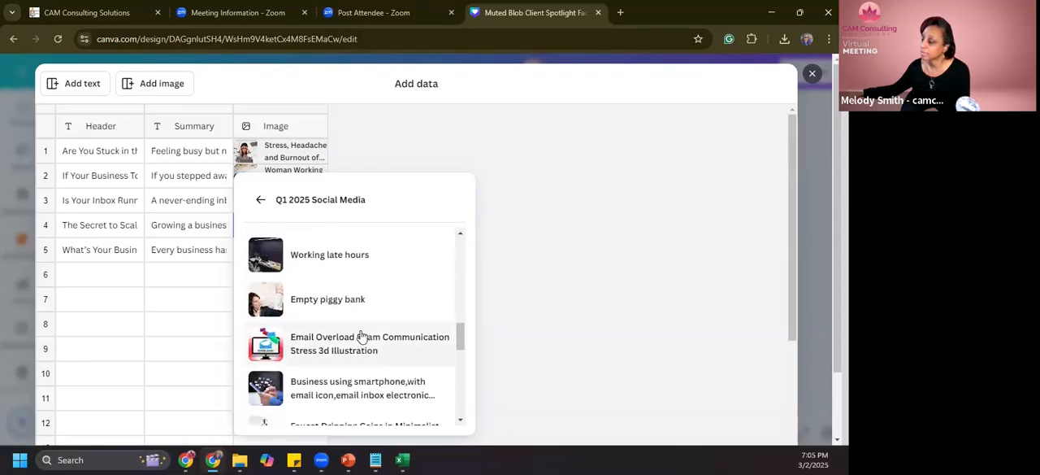
pyautogui.scroll(5, 366, 343)
pyautogui.scroll(5, 367, 343)
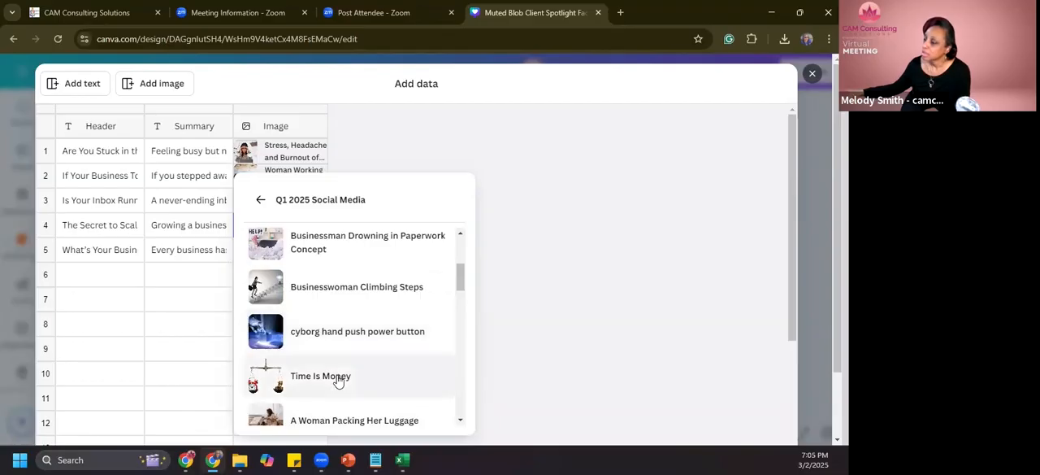
pyautogui.click(342, 375)
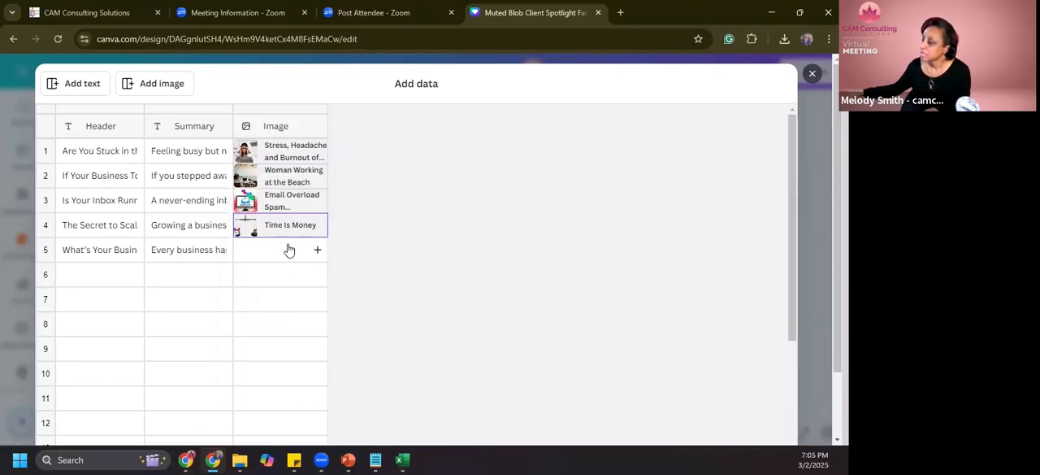
# - Read the fifth post's header and summary at the end of the Excel sheet, and return to Canva
pyautogui.hotkey('alt', 'Tab')
pyautogui.scroll(-3, 373, 357)
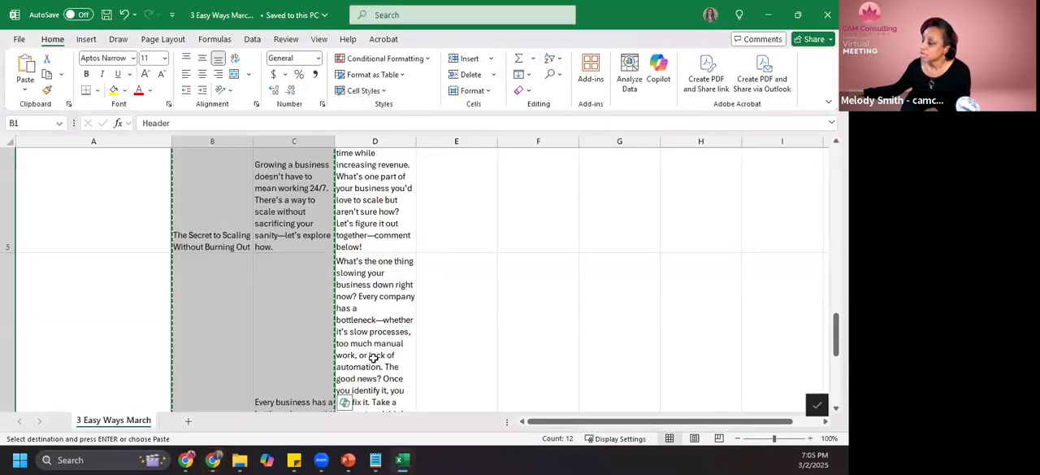
pyautogui.scroll(-3, 373, 357)
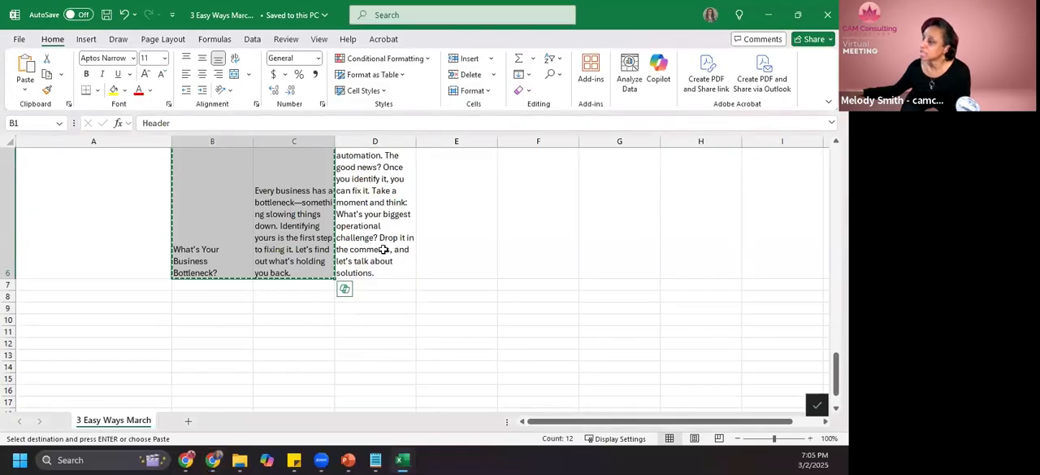
pyautogui.hotkey('alt', 'Tab')
# - Set the row 5 image to Frustrated Business Partners from the Q1 2025 Social Media folder and finish adding the bulk data
pyautogui.click(305, 254)
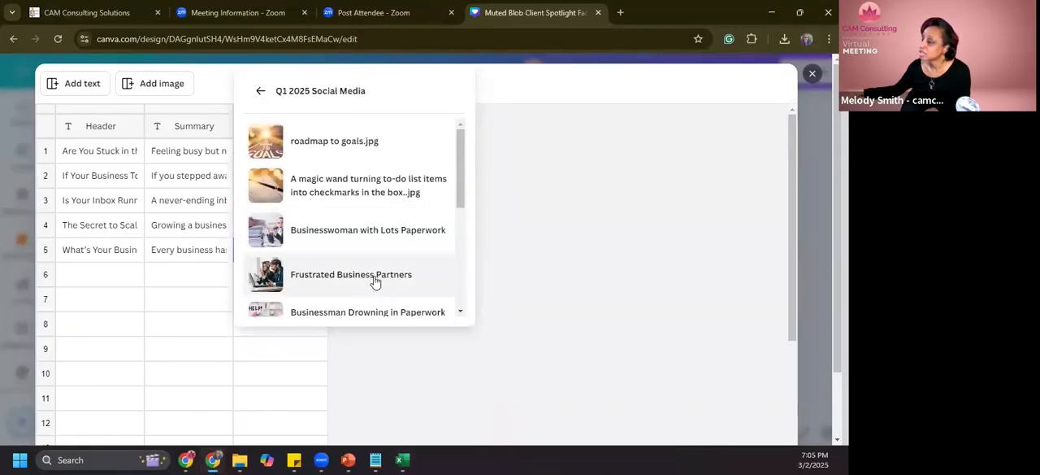
pyautogui.click(375, 277)
pyautogui.scroll(-5, 618, 295)
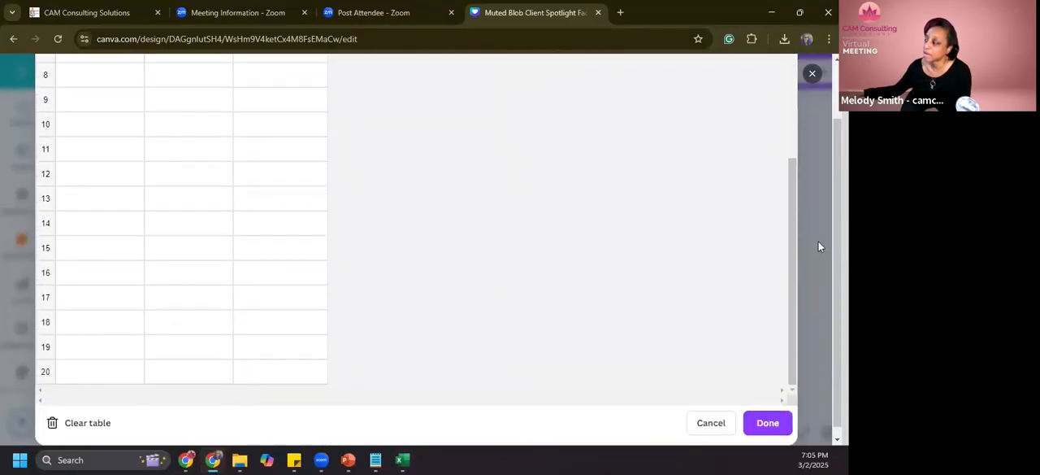
pyautogui.click(768, 419)
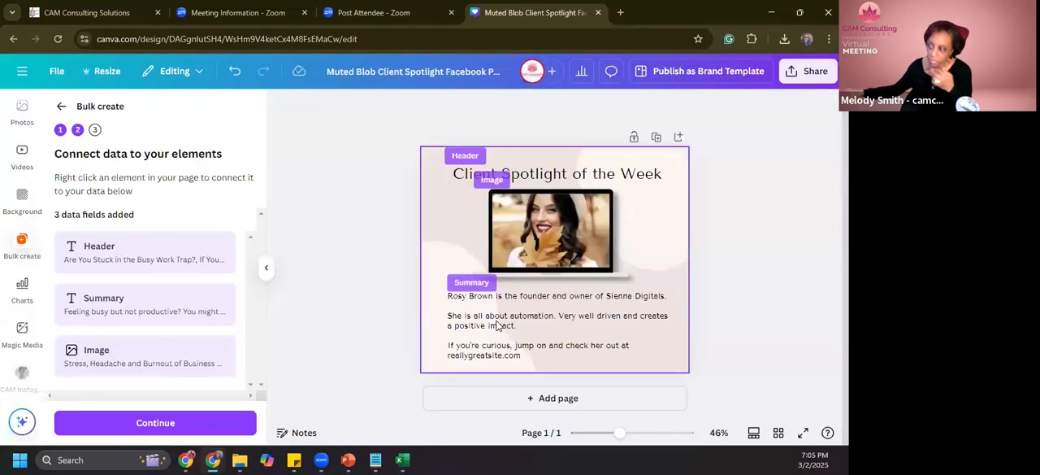
# - Connect the Client Spotlight of the Week title to the Header field and the body text to the Summary field
pyautogui.click(567, 174)
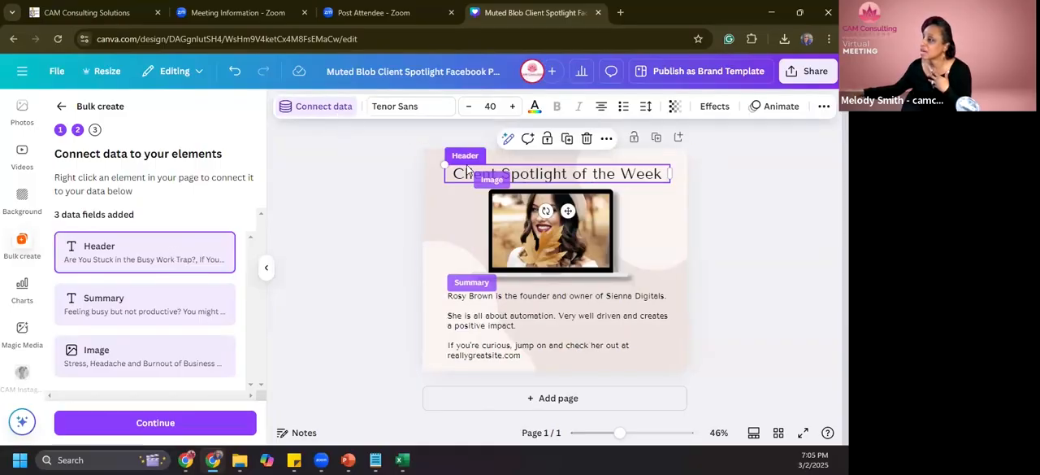
pyautogui.click(323, 107)
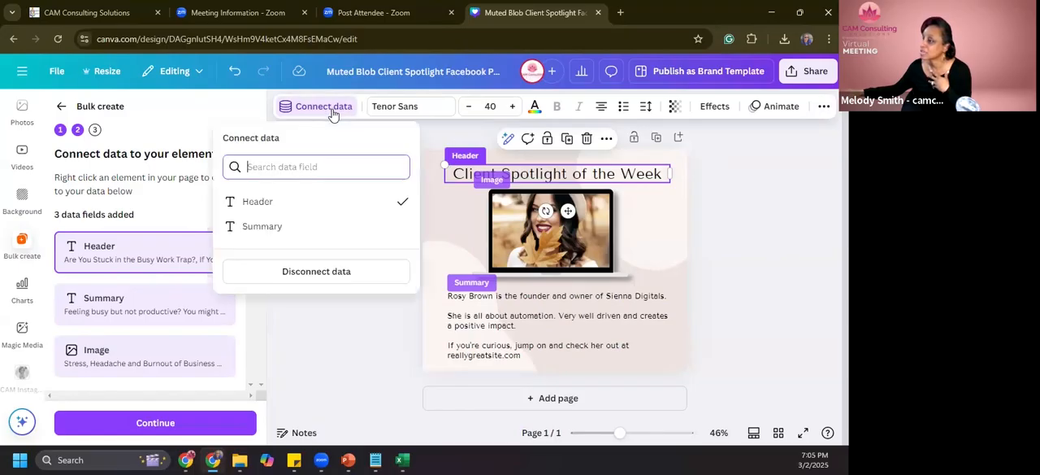
pyautogui.click(259, 201)
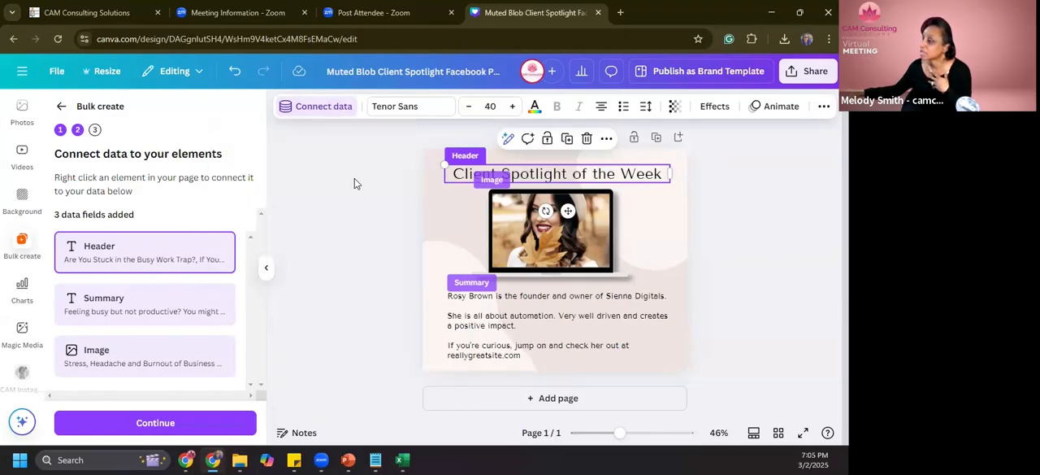
pyautogui.click(457, 326)
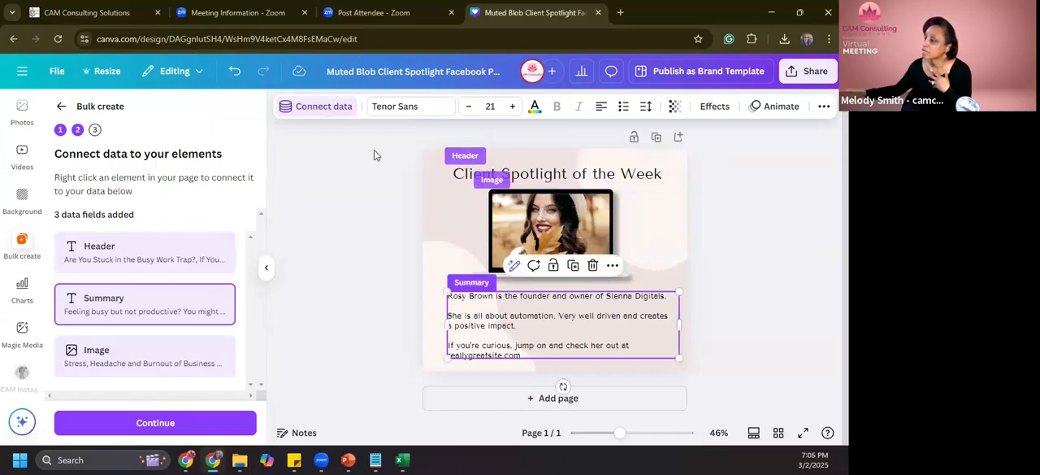
pyautogui.click(337, 110)
pyautogui.click(271, 234)
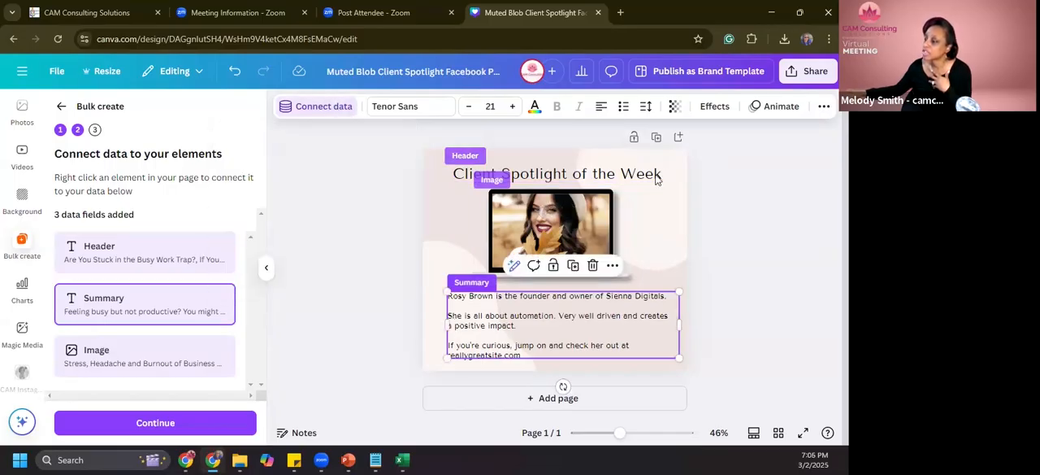
# - Connect the picture on the laptop screen to the Image data field
pyautogui.click(520, 218)
pyautogui.click(341, 111)
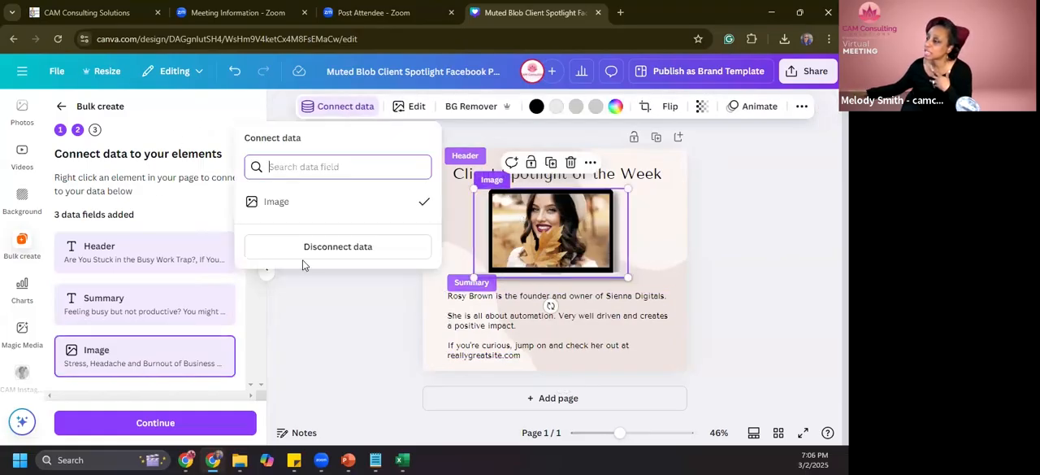
pyautogui.click(281, 205)
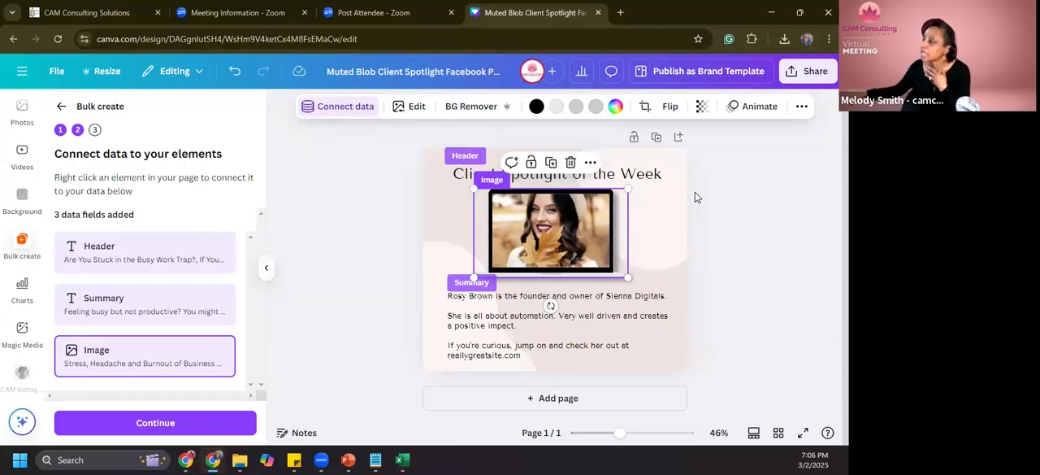
# - Reduce the font size of the Client Spotlight of the Week title to 36
pyautogui.click(655, 175)
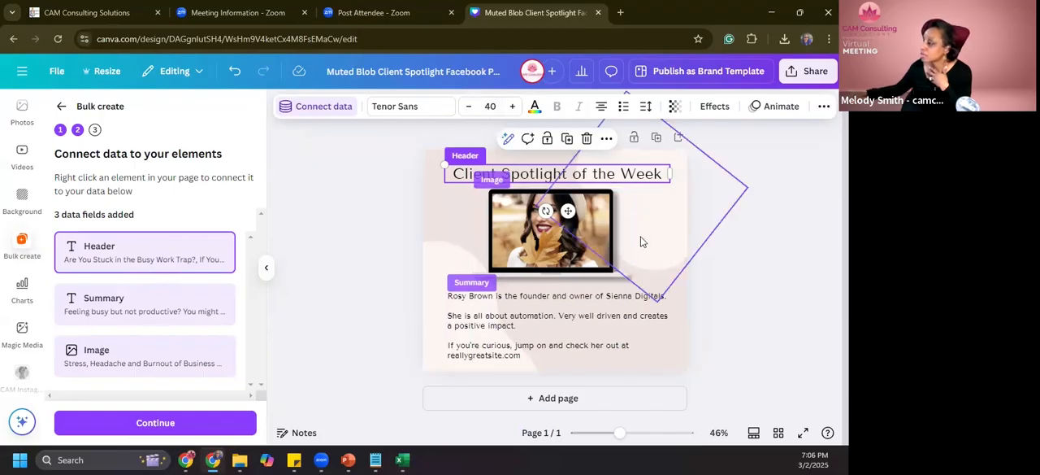
pyautogui.click(468, 106)
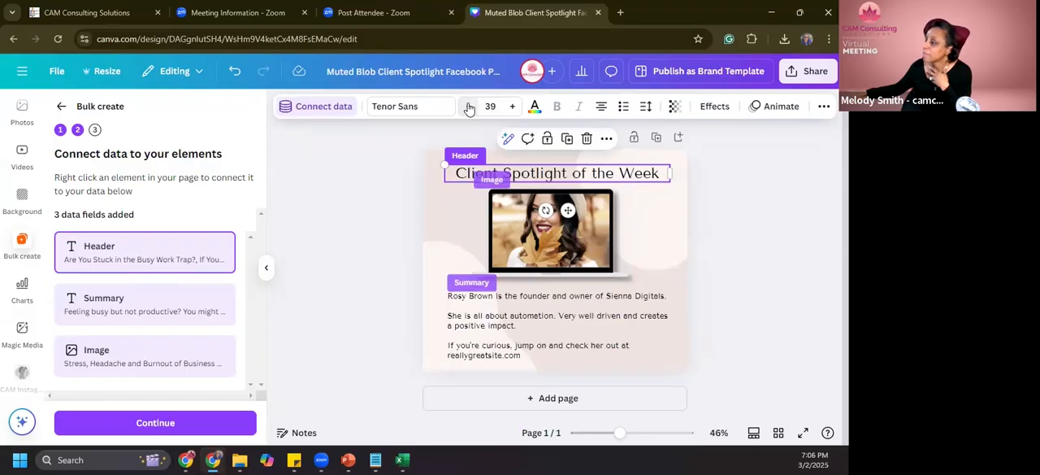
pyautogui.click(469, 106)
pyautogui.click(469, 107)
pyautogui.click(469, 106)
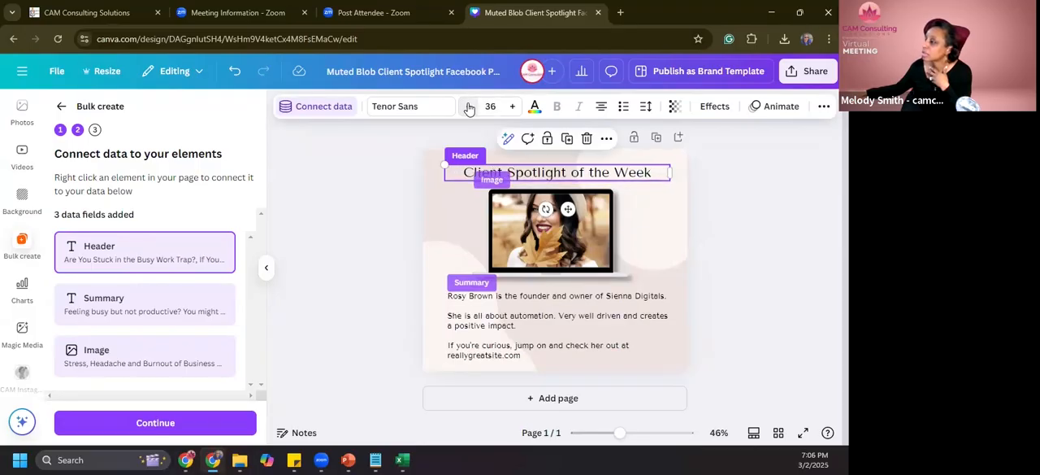
# - Move the summary text, the connected picture and the laptop frame slightly down to leave more room beneath the title
pyautogui.click(583, 323)
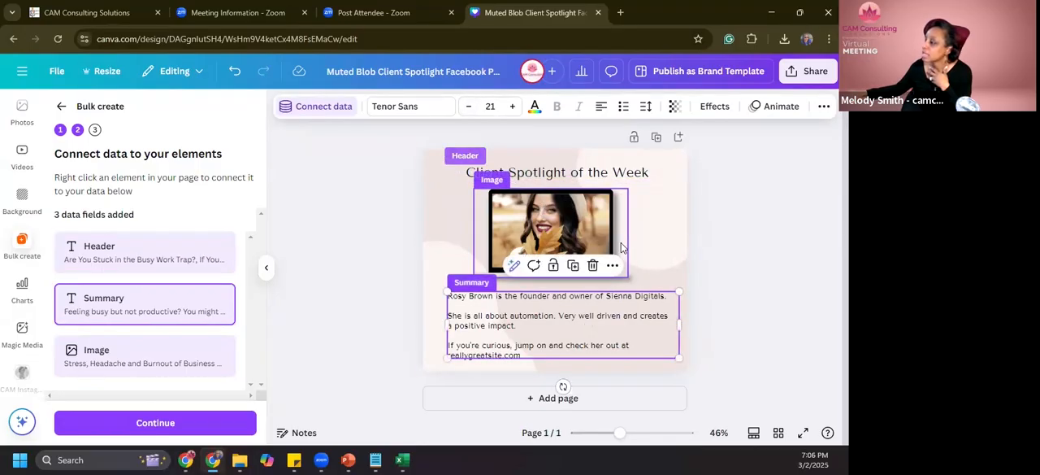
pyautogui.click(619, 244)
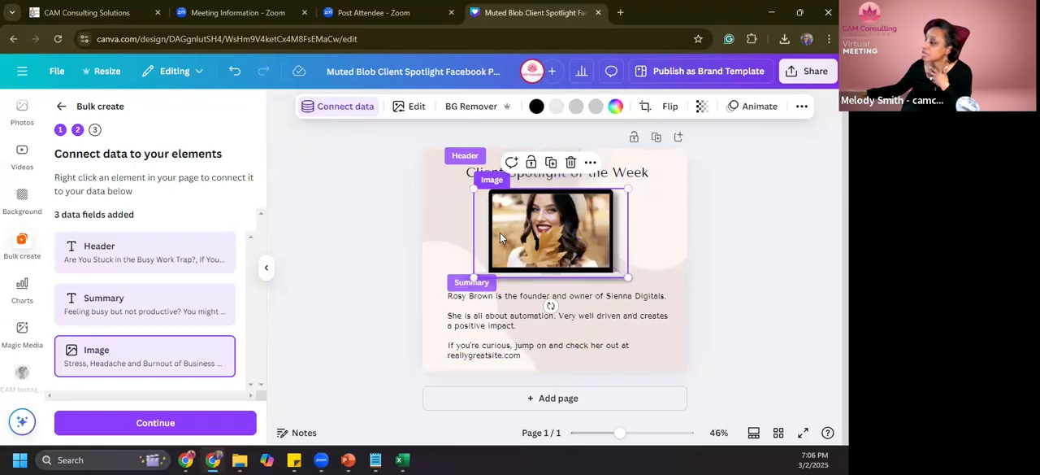
pyautogui.moveTo(507, 320); pyautogui.dragTo(509, 330)
pyautogui.moveTo(541, 230); pyautogui.dragTo(542, 240)
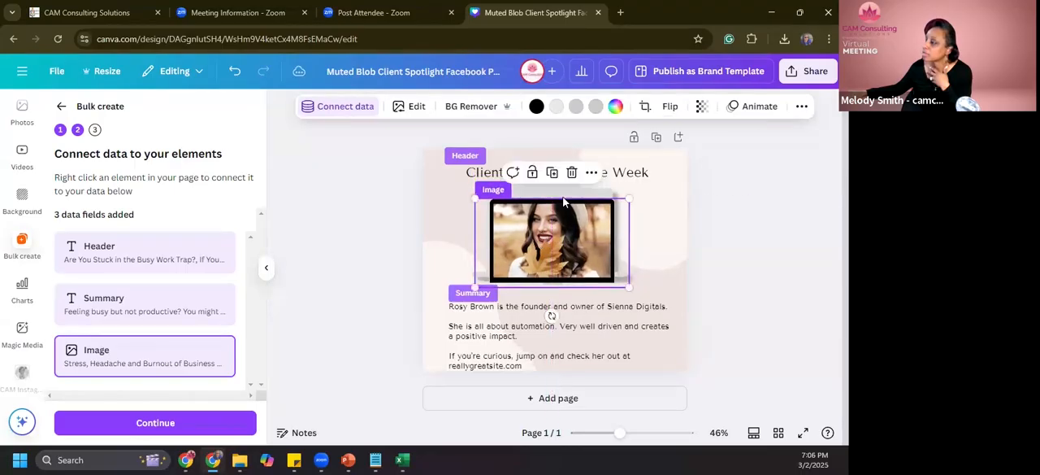
pyautogui.click(566, 208)
pyautogui.moveTo(566, 208); pyautogui.dragTo(565, 207)
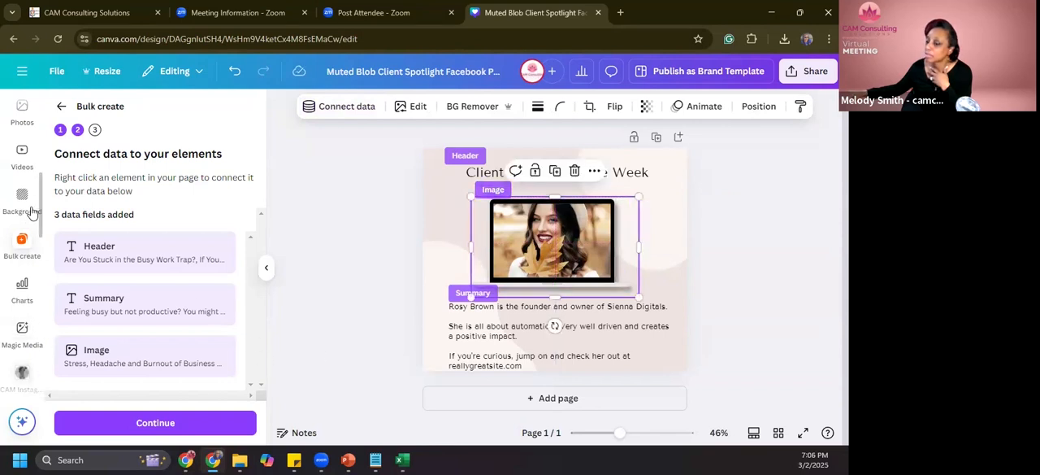
# - Add the round lotus logo from the brand kit, shrunk to a small mark in the page's lower right corner
pyautogui.scroll(5, 32, 212)
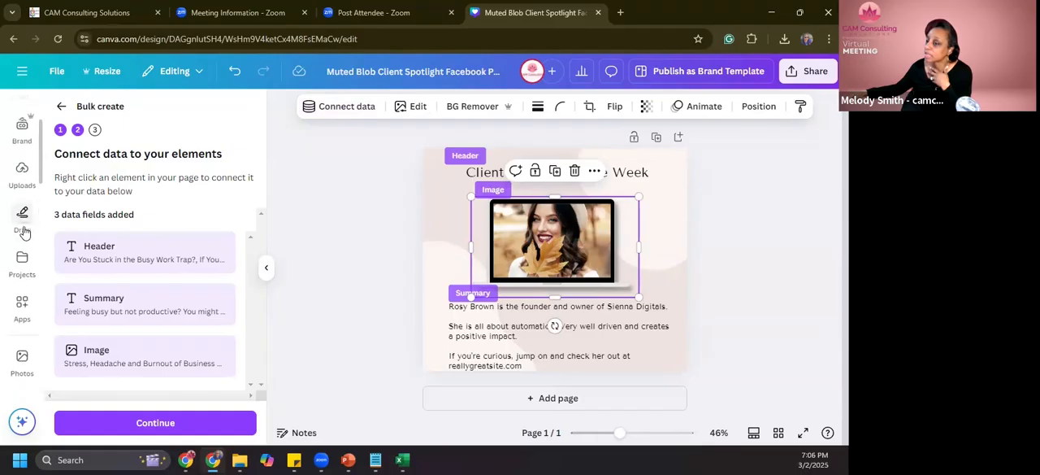
pyautogui.scroll(2, 23, 231)
pyautogui.click(22, 246)
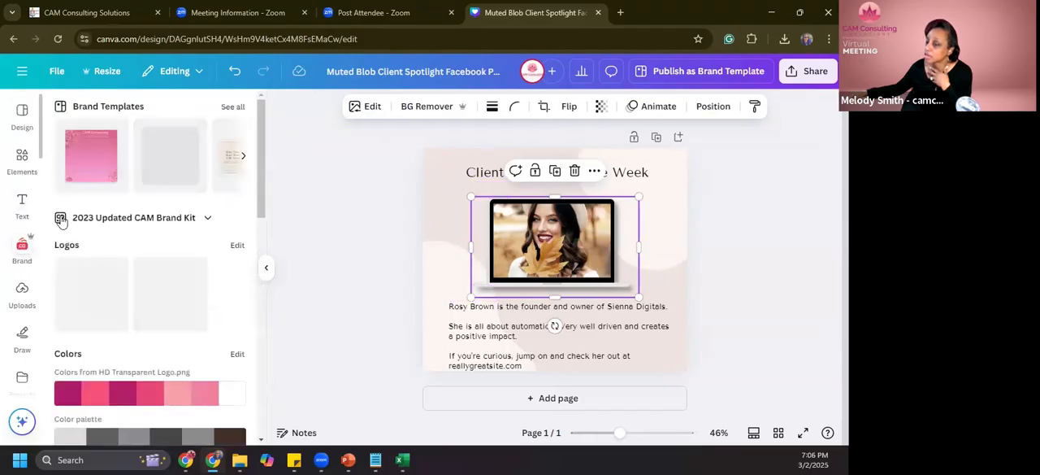
pyautogui.moveTo(90, 292); pyautogui.dragTo(635, 313)
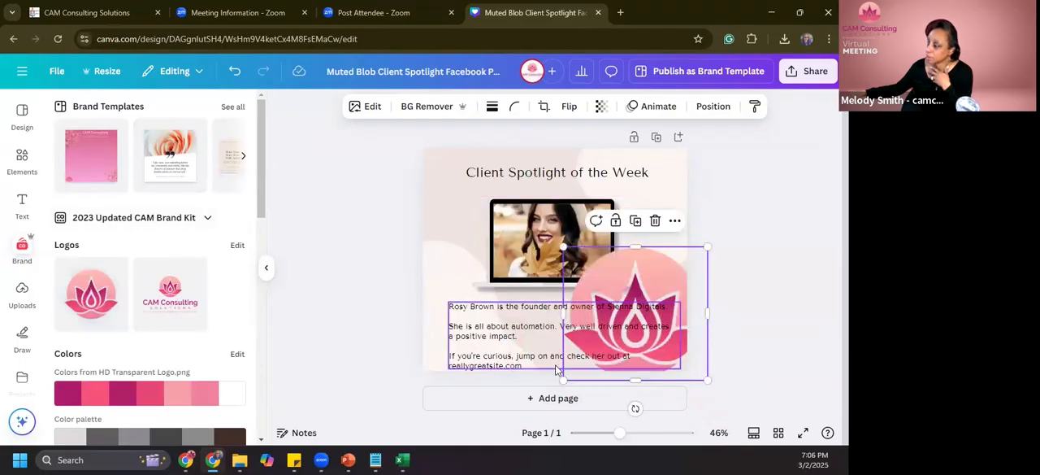
pyautogui.moveTo(707, 247); pyautogui.dragTo(672, 357)
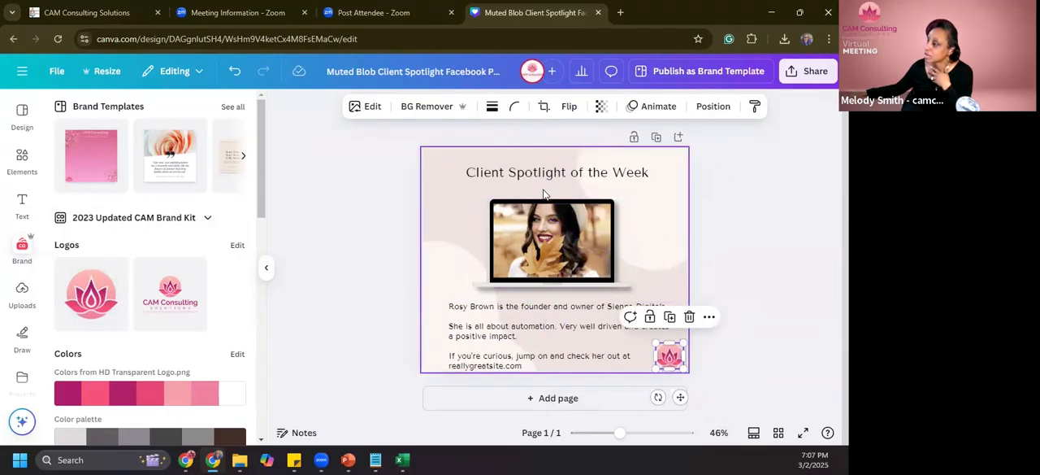
# - Reduce the summary text's font size to 20 and the Client Spotlight of the Week title's to 33
pyautogui.click(508, 334)
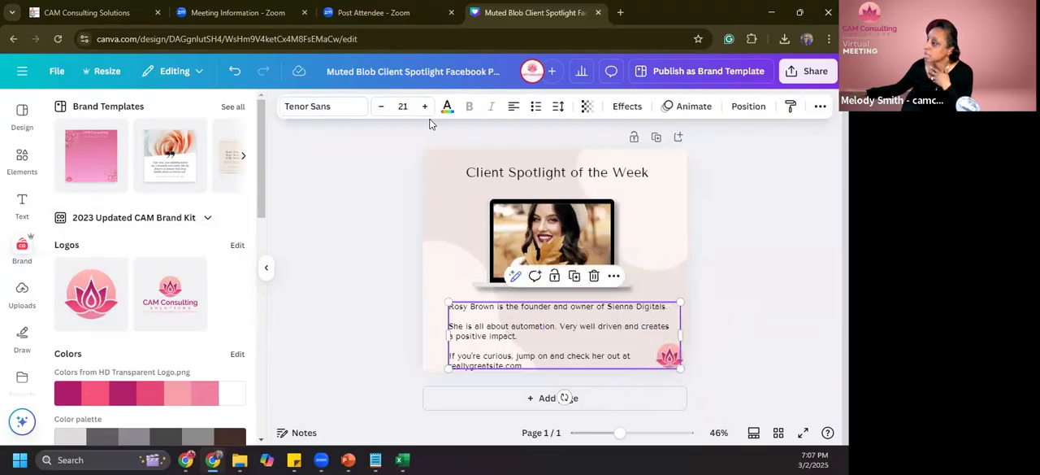
pyautogui.click(383, 107)
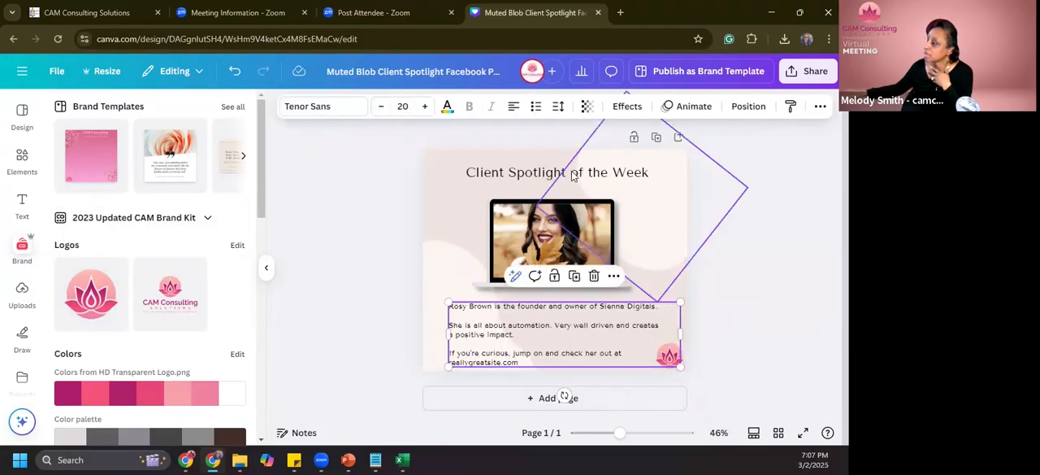
pyautogui.click(536, 170)
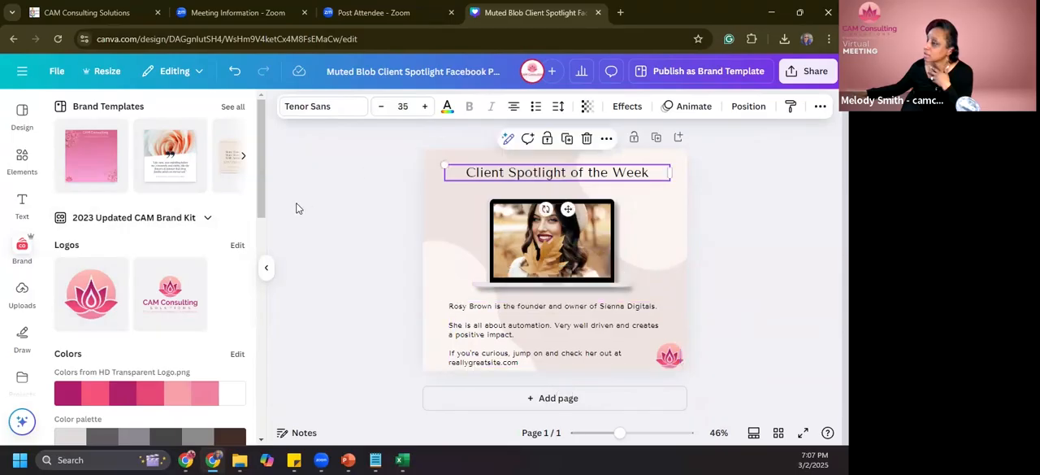
pyautogui.click(382, 107)
pyautogui.click(385, 111)
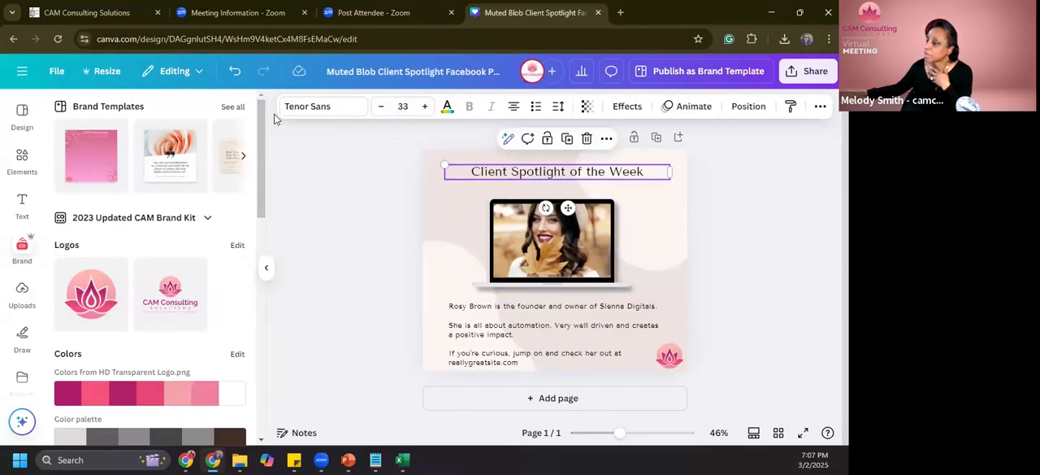
# - Return to Bulk create and proceed from the connected fields to applying the data
pyautogui.scroll(-5, 186, 244)
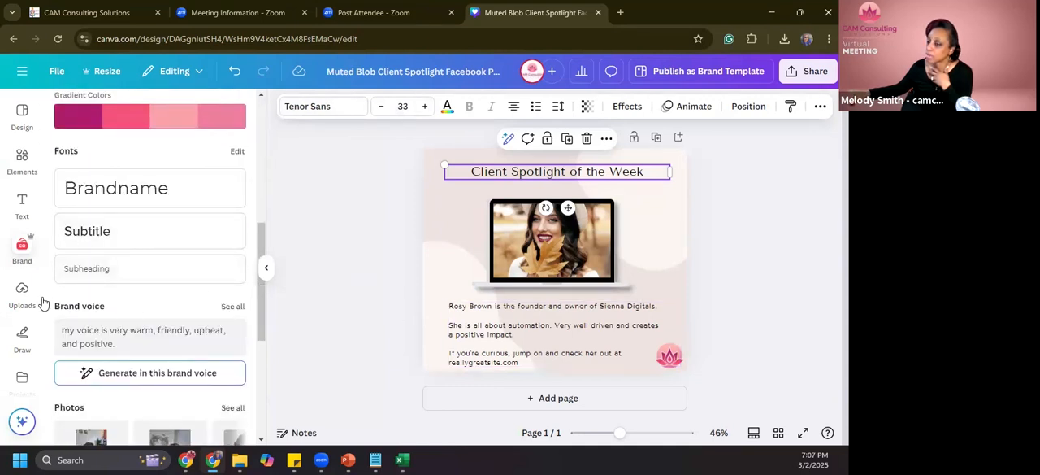
pyautogui.scroll(-5, 24, 228)
pyautogui.scroll(3, 24, 227)
pyautogui.click(22, 184)
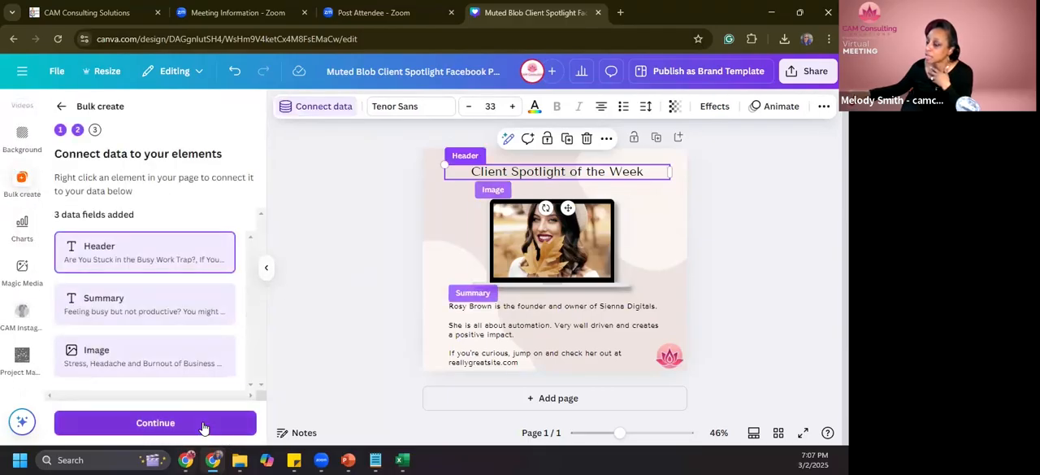
pyautogui.click(203, 426)
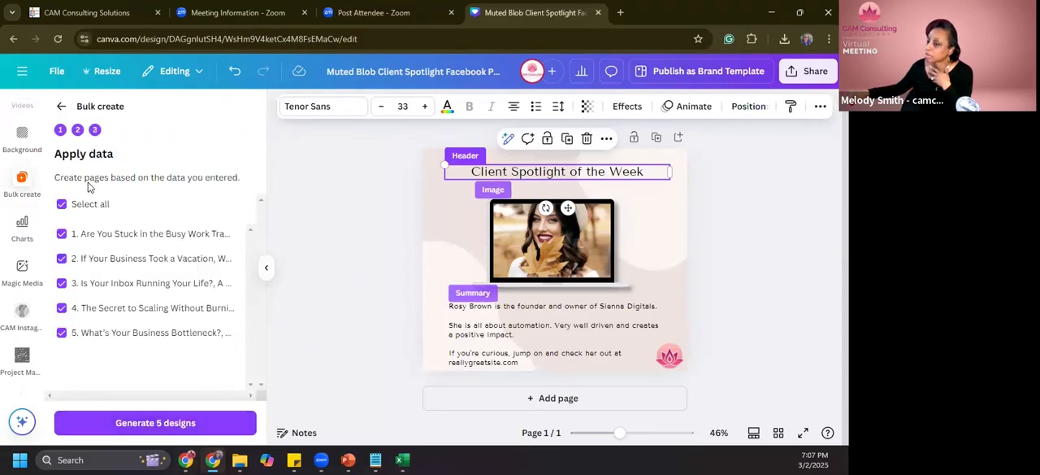
pyautogui.click(62, 204)
pyautogui.click(61, 233)
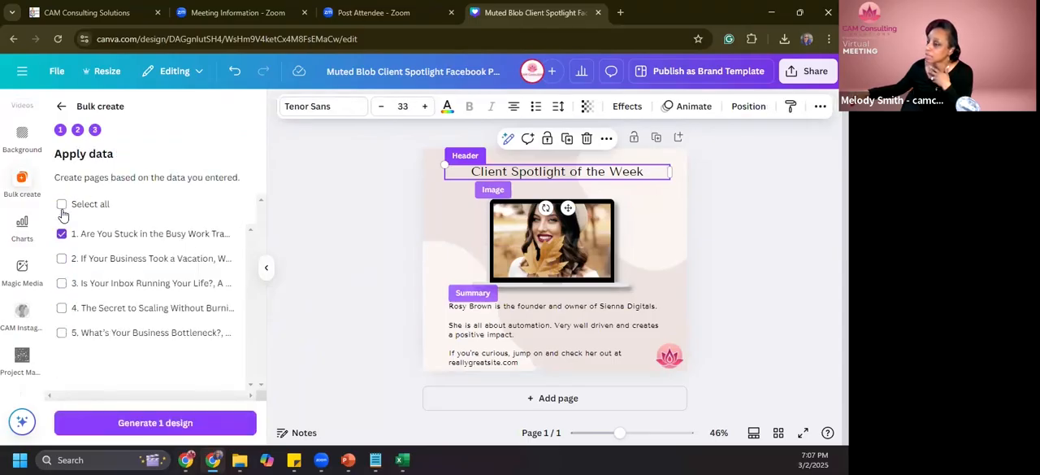
pyautogui.click(61, 205)
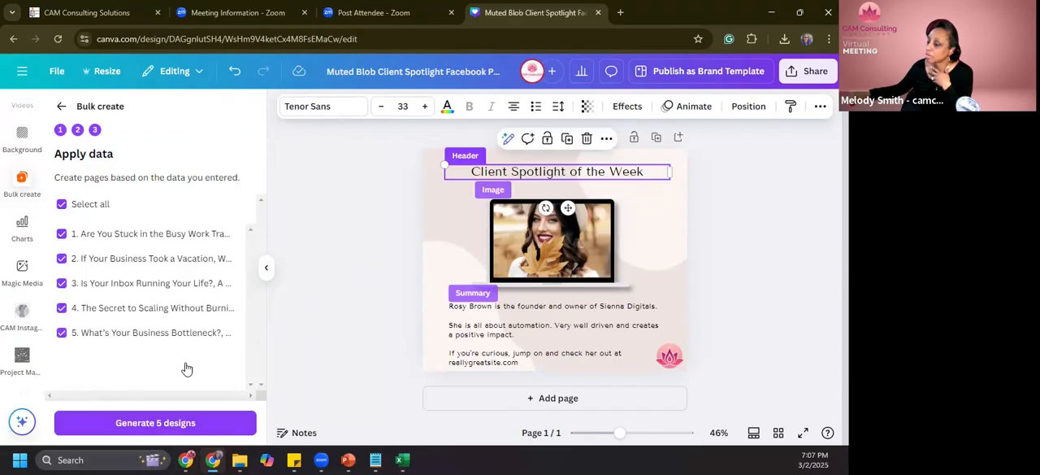
# - Generate the 5 designs from all data rows and look through the resulting pages
pyautogui.click(230, 428)
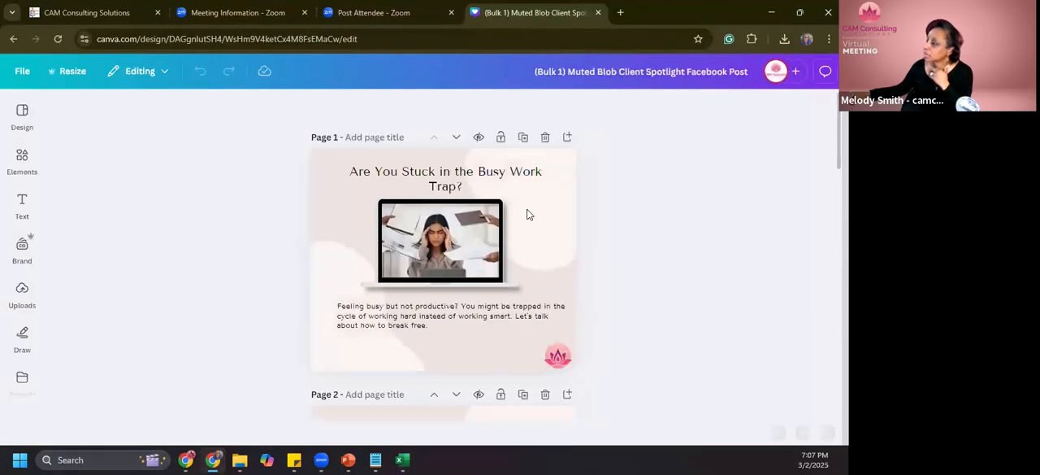
pyautogui.scroll(-2, 472, 358)
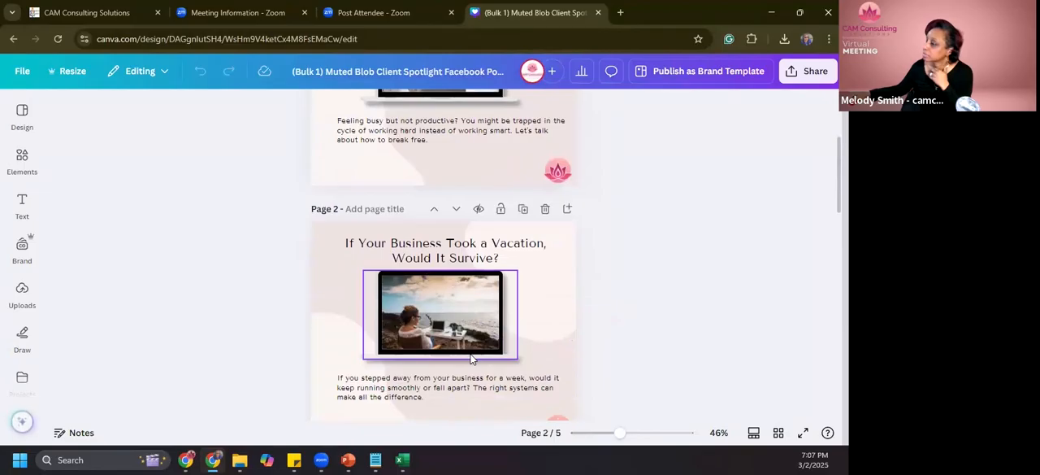
pyautogui.scroll(-4, 472, 358)
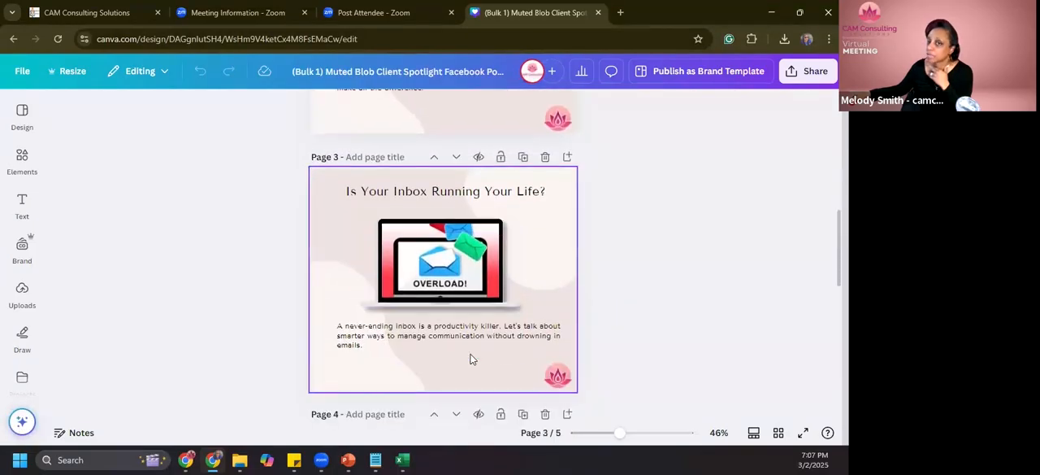
pyautogui.scroll(-6, 472, 357)
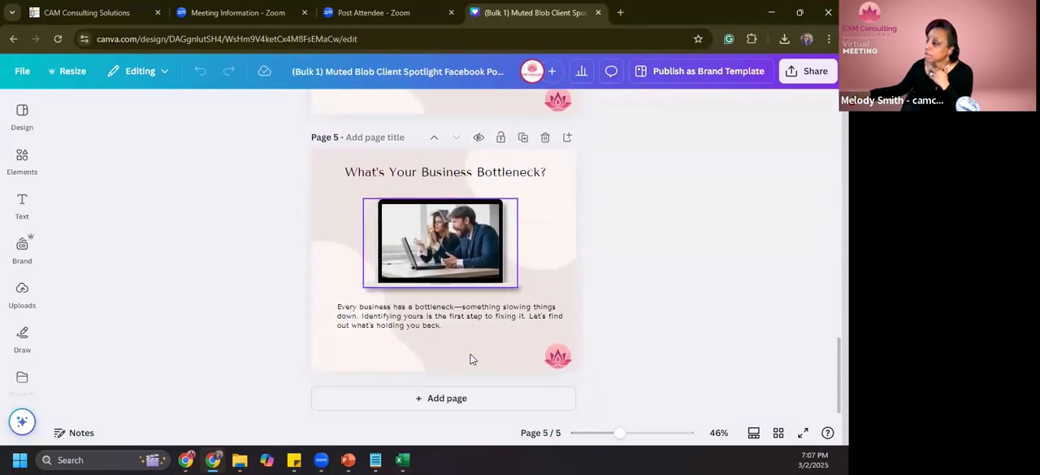
pyautogui.scroll(8, 471, 358)
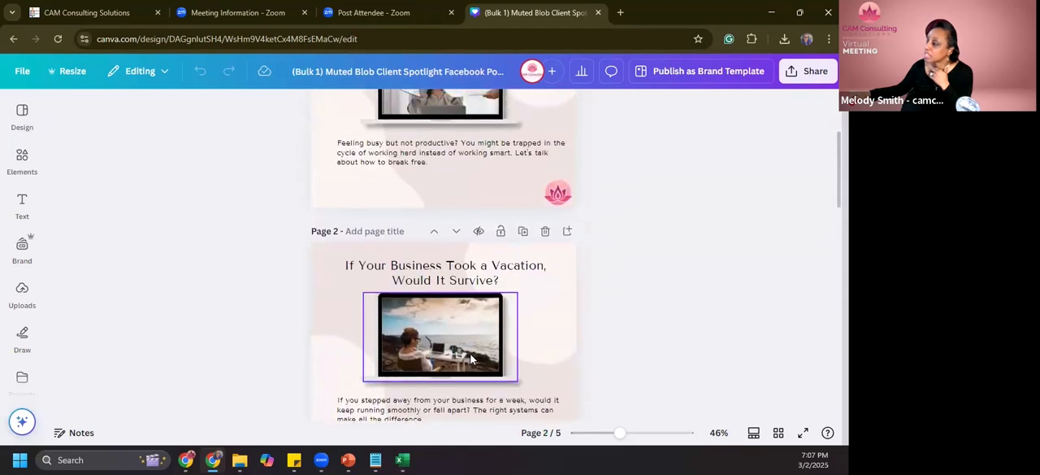
pyautogui.scroll(3, 471, 358)
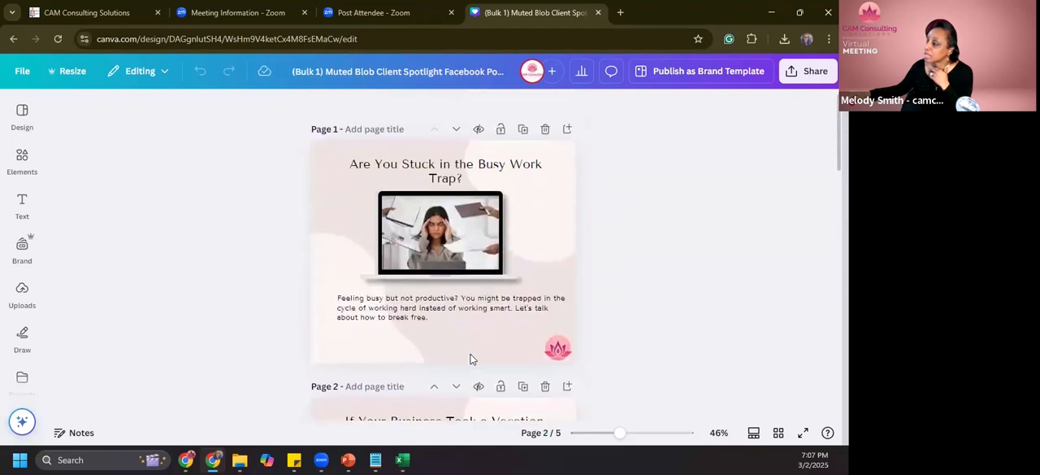
# - Widen page 1's heading text box so the heading fits on one line, and shift it slightly left
pyautogui.click(448, 187)
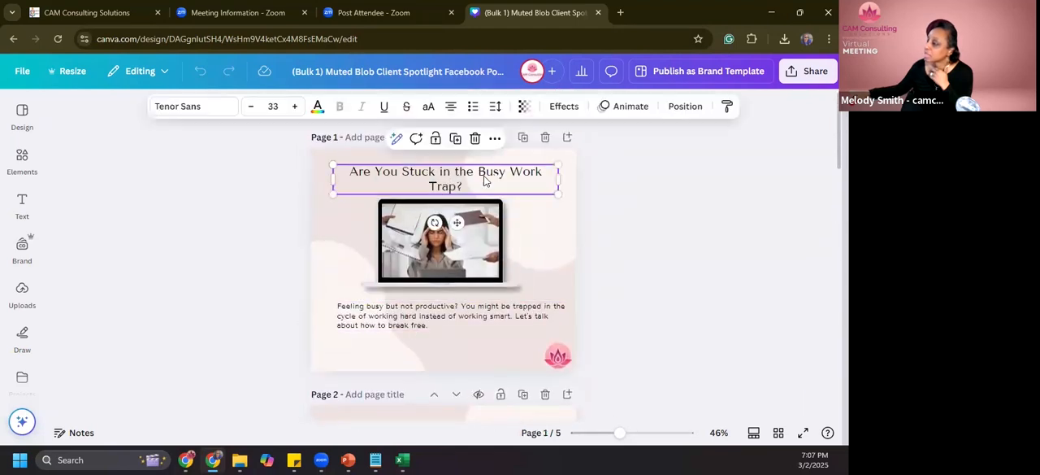
pyautogui.click(558, 176)
pyautogui.hotkey('ctrl', 'c')
pyautogui.moveTo(558, 177); pyautogui.dragTo(567, 181)
pyautogui.click(633, 240)
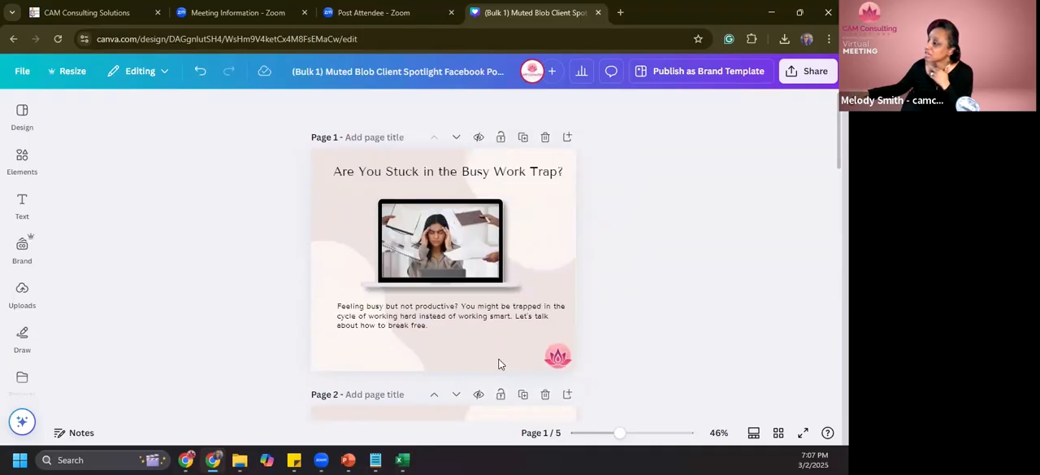
pyautogui.moveTo(449, 169); pyautogui.dragTo(446, 166)
pyautogui.click(600, 247)
# - Rename the design "March 2 Webinar posts"
pyautogui.scroll(-3, 599, 247)
pyautogui.scroll(-8, 599, 248)
pyautogui.scroll(-5, 582, 265)
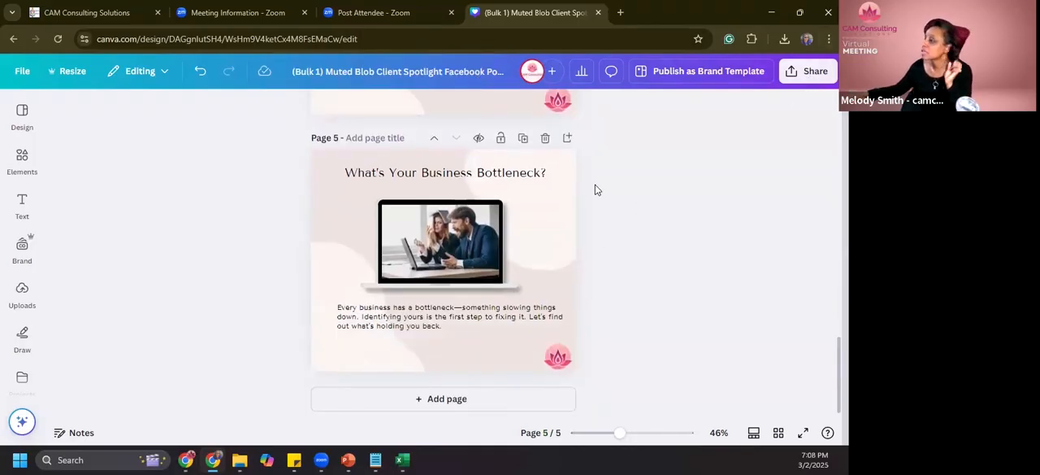
pyautogui.scroll(15, 594, 190)
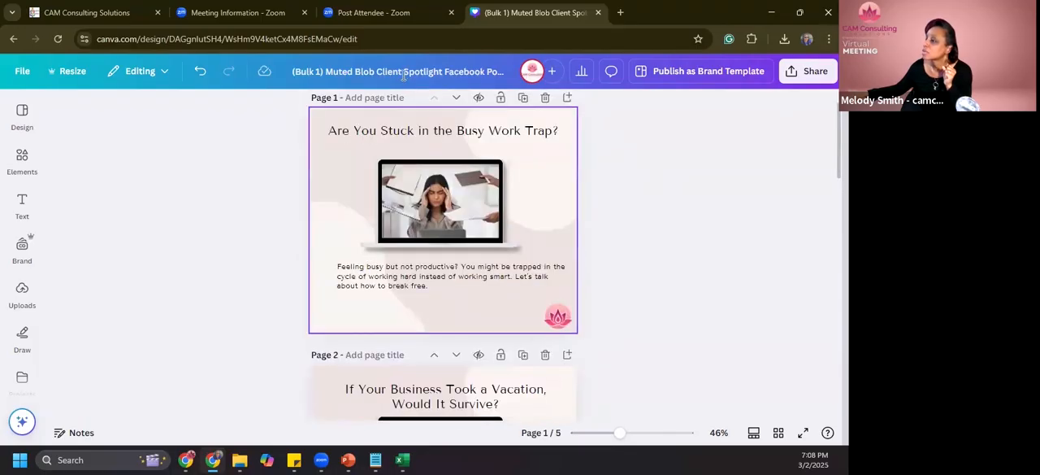
pyautogui.click(437, 72)
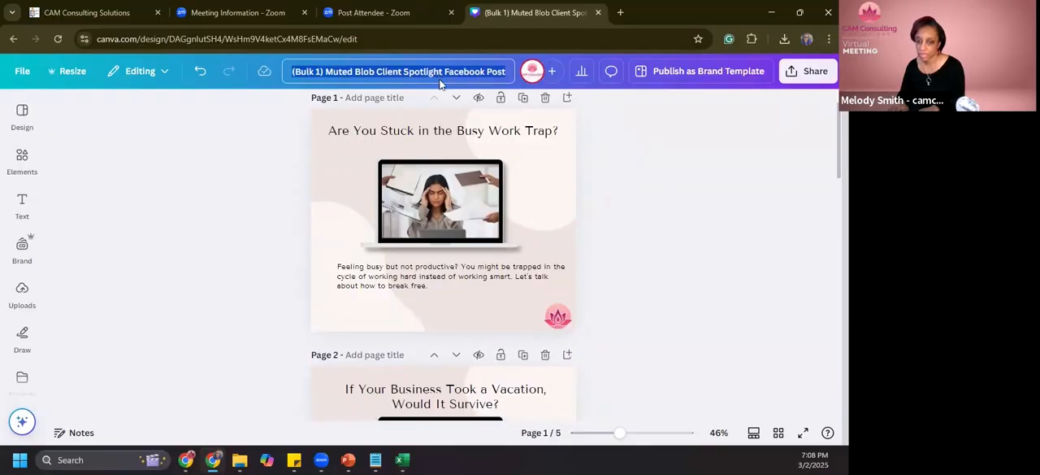
pyautogui.write('Marchy 3')
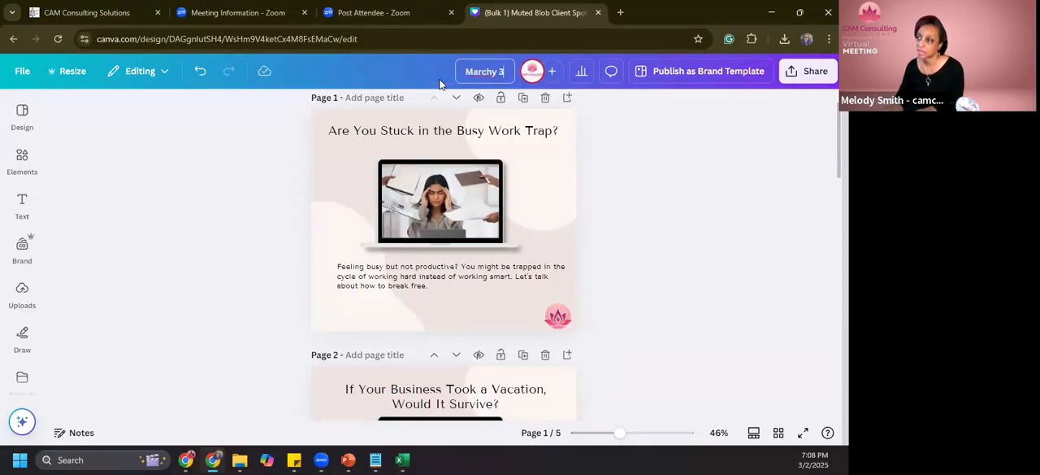
pyautogui.press('BackSpace')
pyautogui.write('2 Webs')
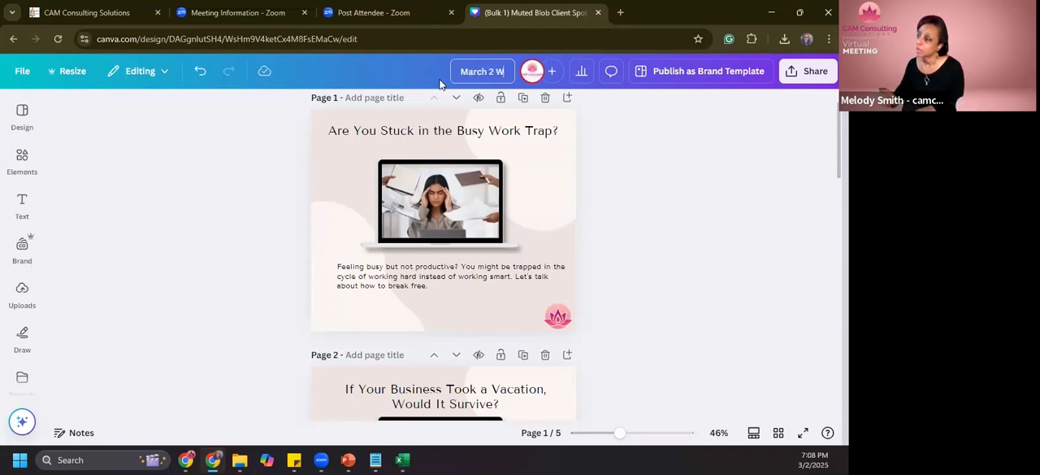
pyautogui.press('BackSpace')
pyautogui.write('inar posts')
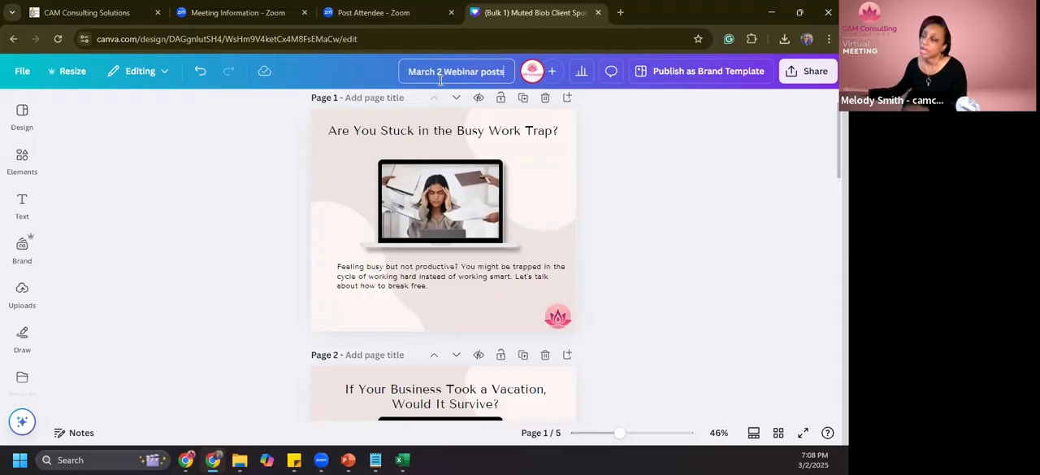
# - Give page 1 a title made of "1 -" followed by its heading, "Are You Stuck in the Busy Work Trap?"
pyautogui.scroll(1, 373, 132)
pyautogui.click(374, 137)
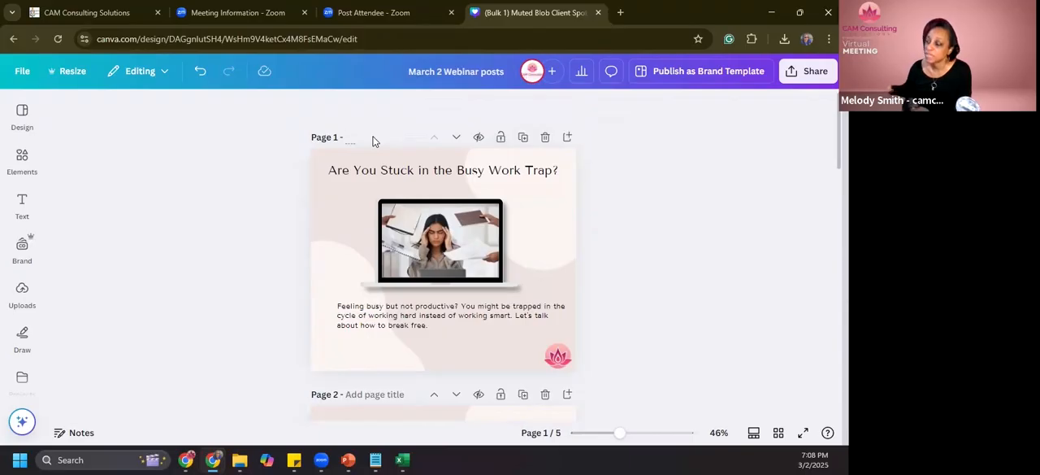
pyautogui.click(431, 179)
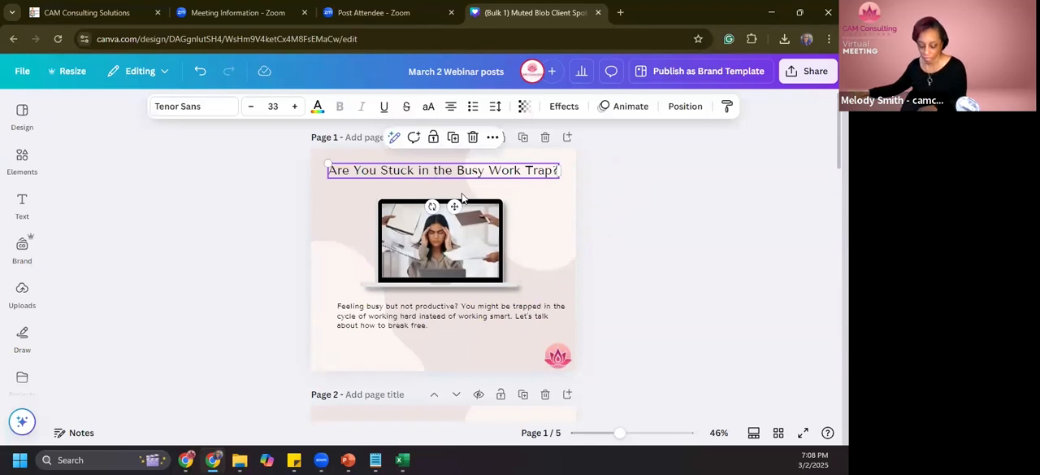
pyautogui.click(364, 139)
pyautogui.hotkey('ctrl', 'v')
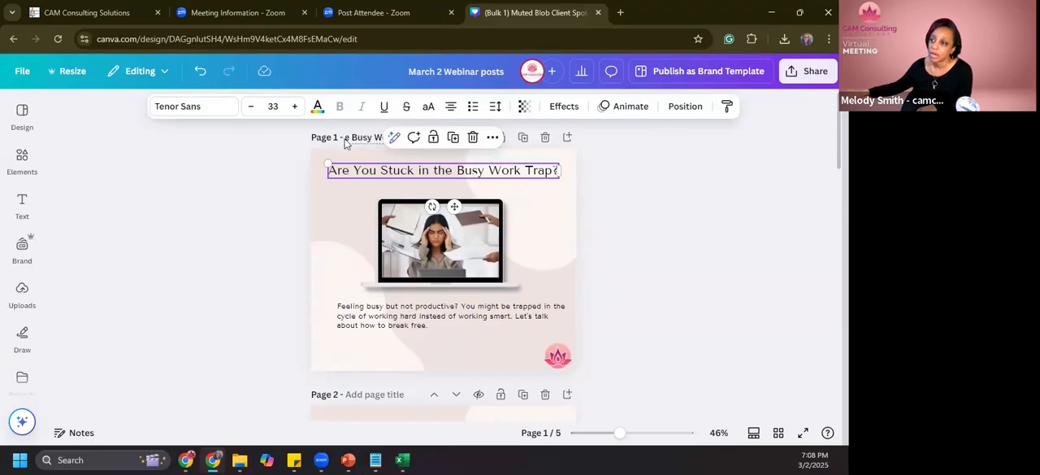
pyautogui.click(604, 259)
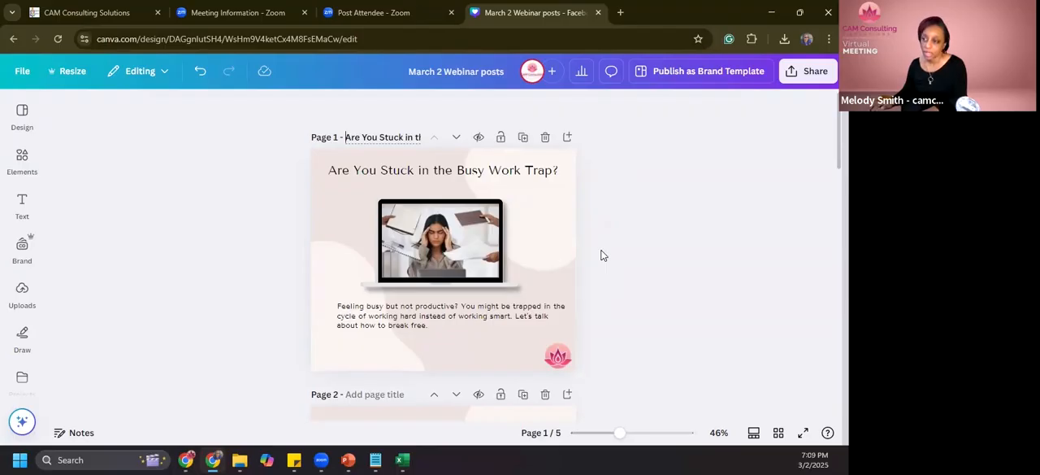
pyautogui.write('1-')
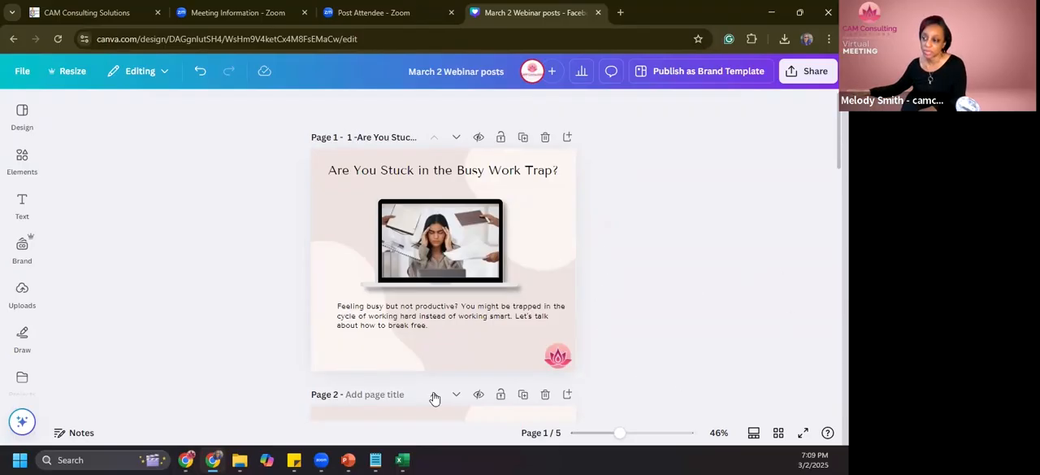
# - Give page 2 a title made of "2 -" followed by its heading, "If Your Business Took a Vacation, Would It Survive?"
pyautogui.click(376, 397)
pyautogui.write('2')
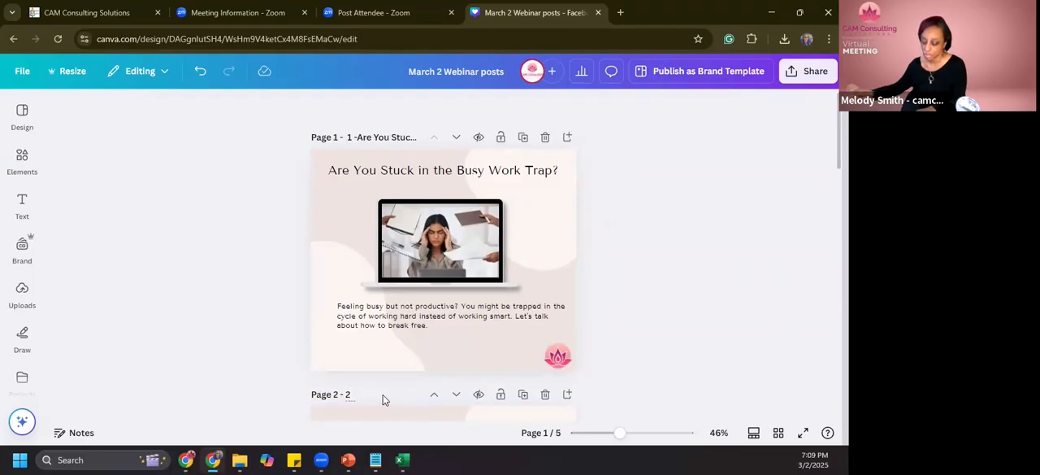
pyautogui.write(' -')
pyautogui.scroll(-4, 400, 377)
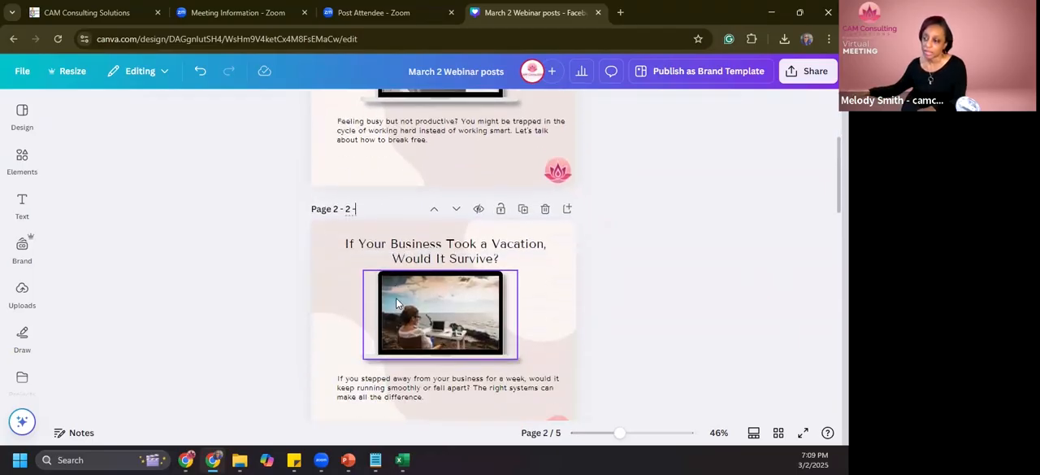
pyautogui.click(401, 259)
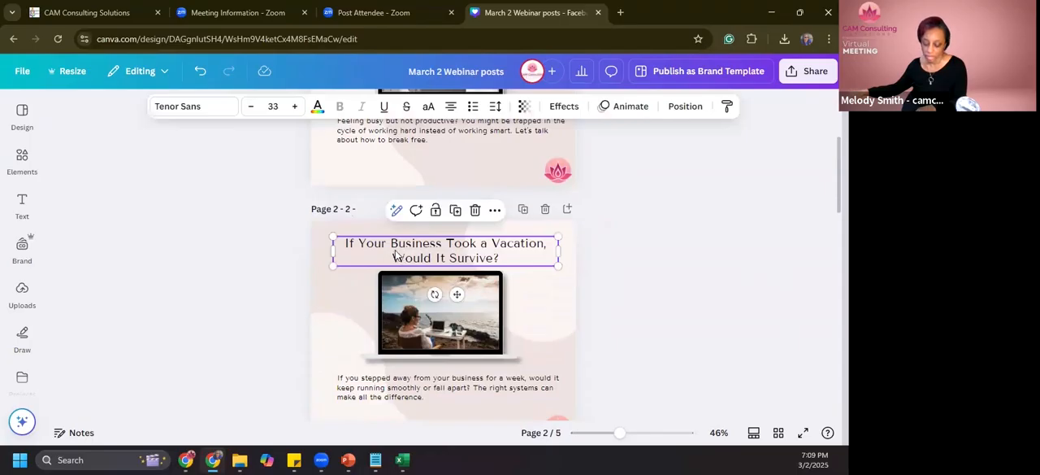
pyautogui.click(401, 220)
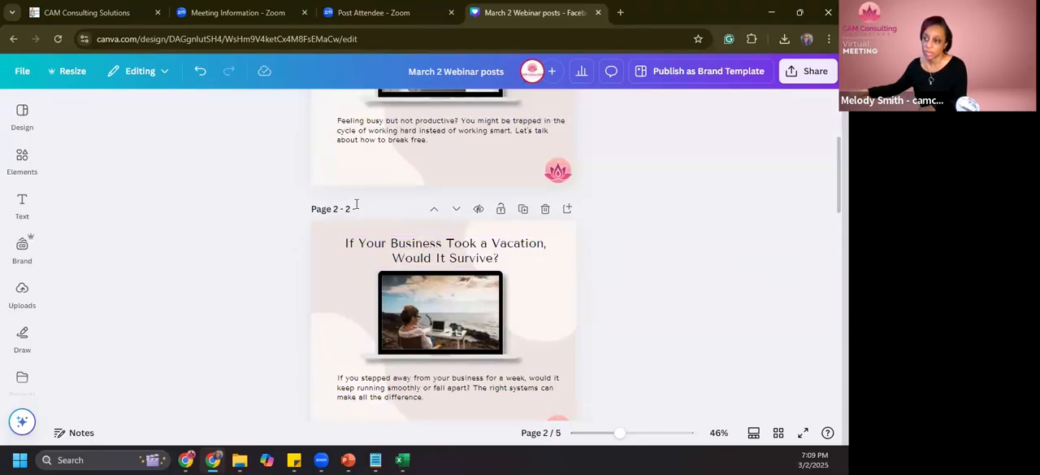
pyautogui.write('If Your Business Took a Vacation, Would It Survive?')
# - Give page 3 a title made of "3-" followed by its copied heading, "Is Your Inbox Running Your Life?"
pyautogui.scroll(-4, 389, 256)
pyautogui.click(372, 220)
pyautogui.write('3-')
pyautogui.click(385, 257)
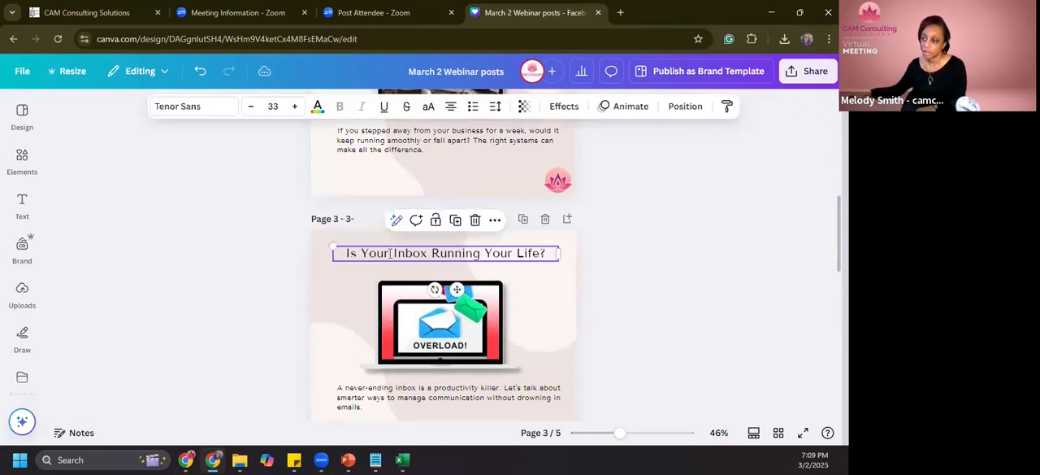
pyautogui.doubleClick(390, 253)
pyautogui.hotkey('ctrl', 'c')
pyautogui.click(377, 220)
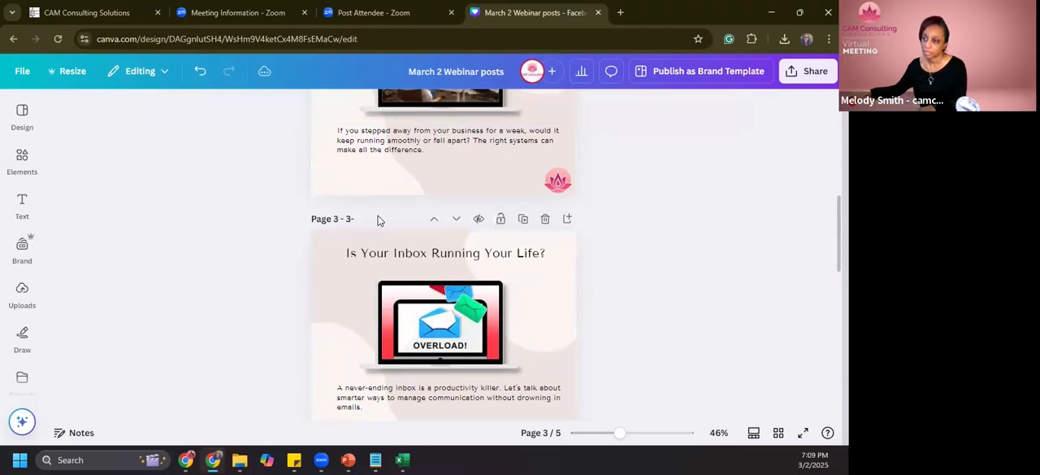
pyautogui.hotkey('ctrl', 'v')
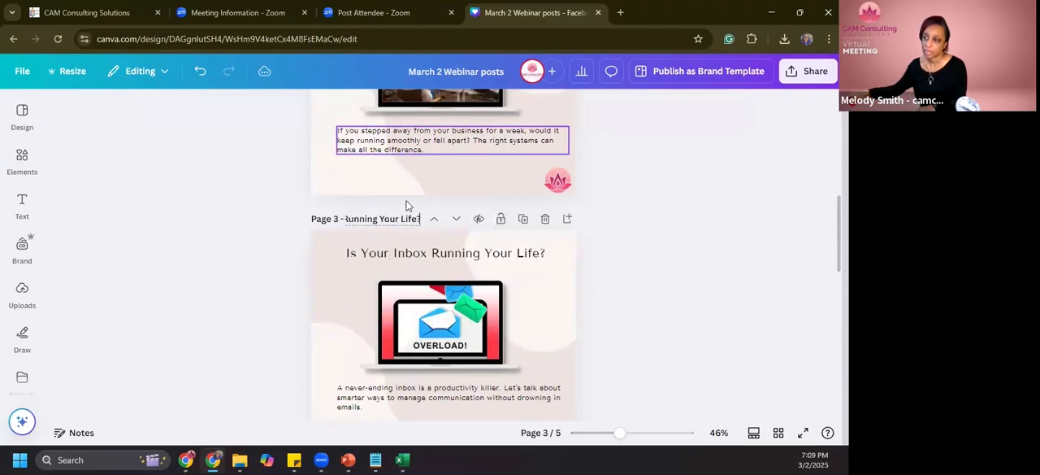
# - Give page 4 a title made of "4 -" followed by its copied heading, "The Secret to Scaling Without Burning Out"
pyautogui.scroll(-4, 409, 204)
pyautogui.click(355, 171)
pyautogui.write('4 -')
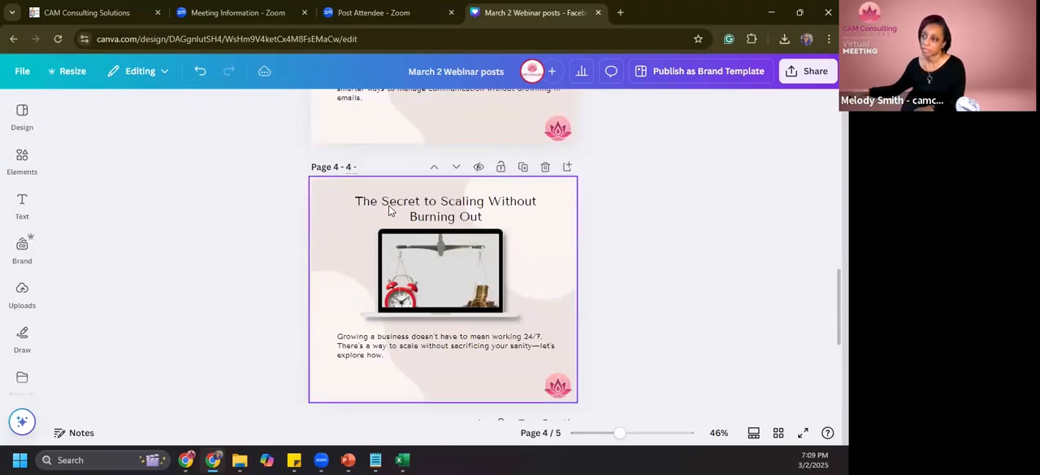
pyautogui.doubleClick(388, 204)
pyautogui.hotkey('ctrl', 'c')
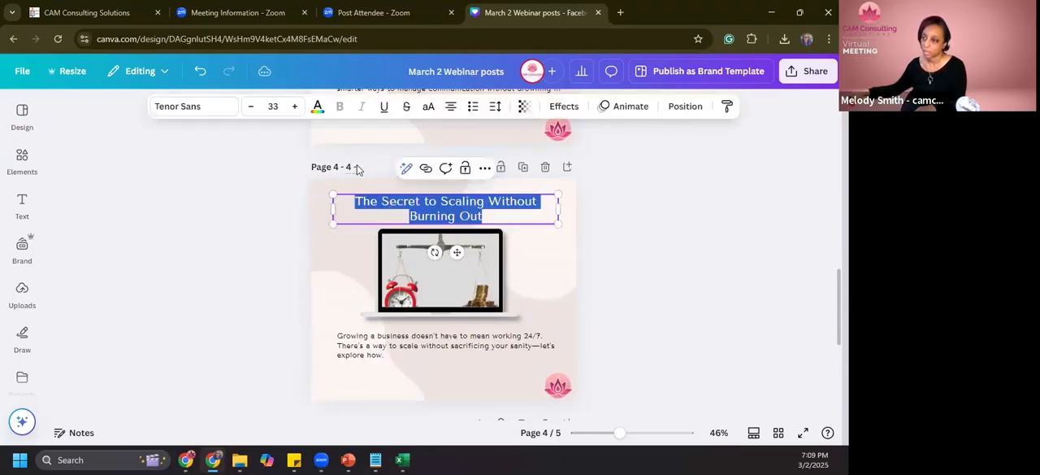
pyautogui.click(359, 168)
pyautogui.hotkey('ctrl', 'v')
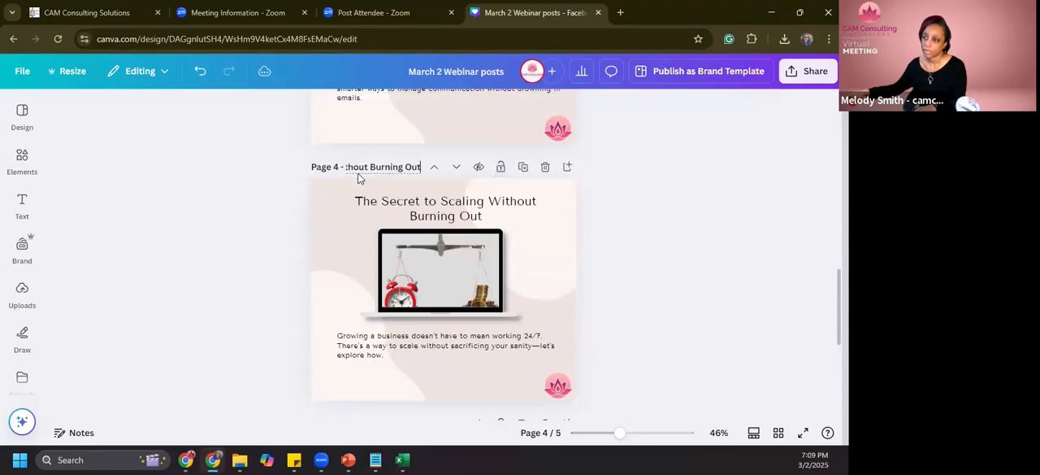
# - Give page 5 a title made of "5 -" followed by its copied heading, "What's Your Business Bottleneck?"
pyautogui.scroll(-5, 360, 177)
pyautogui.scroll(2, 359, 226)
pyautogui.click(358, 260)
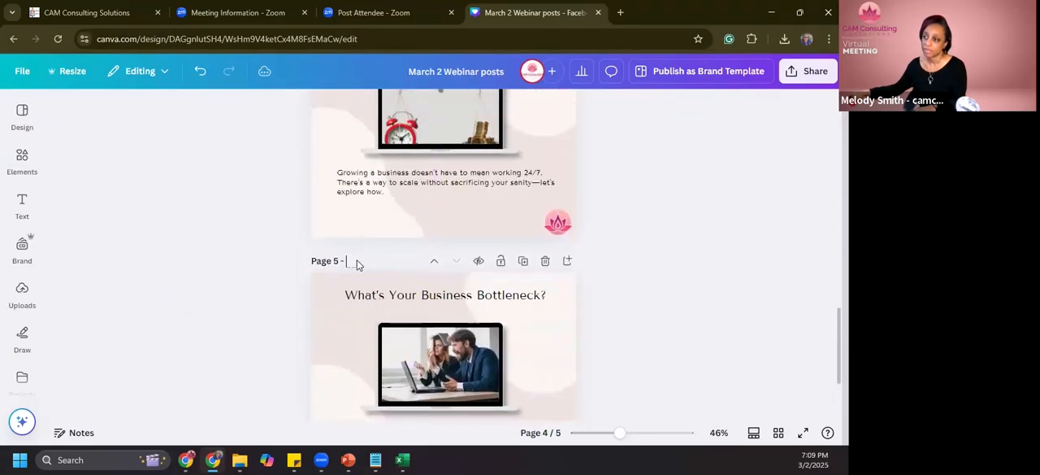
pyautogui.write('5 -')
pyautogui.click(390, 302)
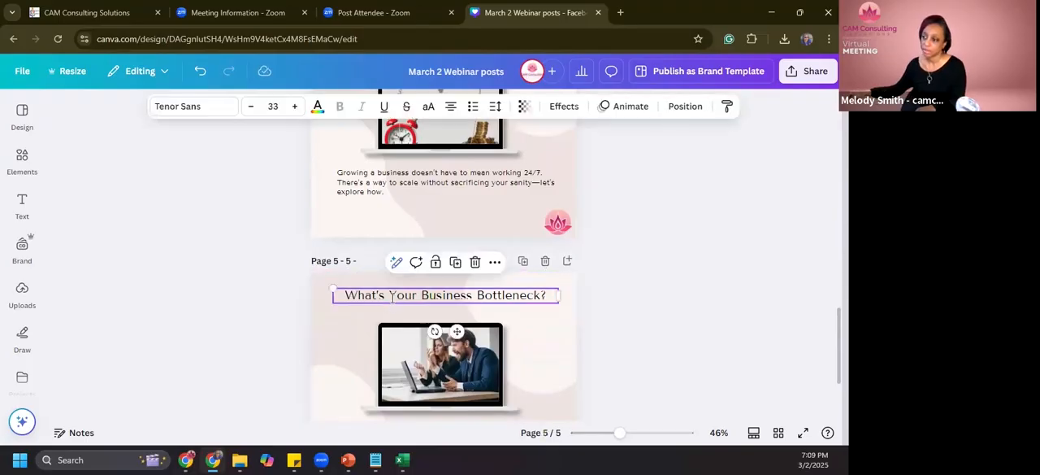
pyautogui.click(391, 299)
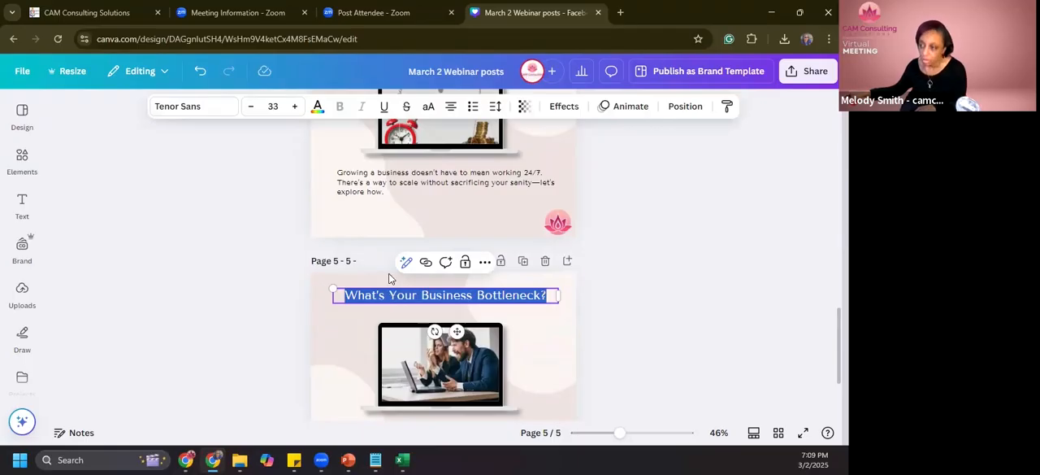
pyautogui.click(364, 262)
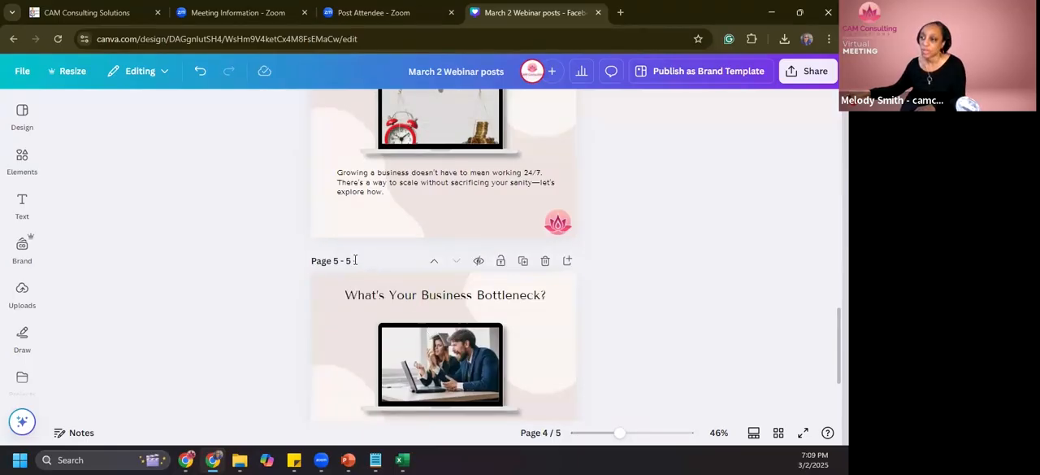
pyautogui.hotkey('ctrl', 'v')
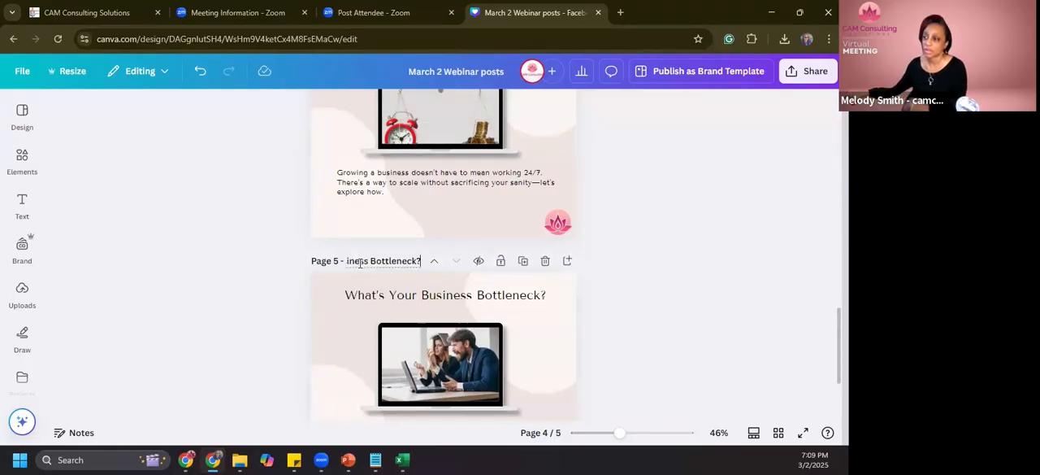
# - Look back over the titled pages and download pages 1–5 of the design as PNG images
pyautogui.scroll(15, 367, 276)
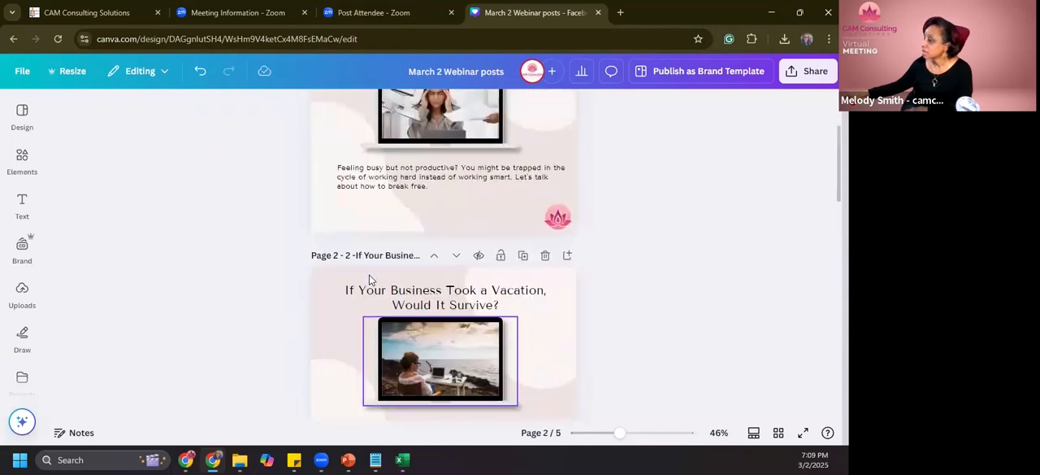
pyautogui.scroll(2, 371, 280)
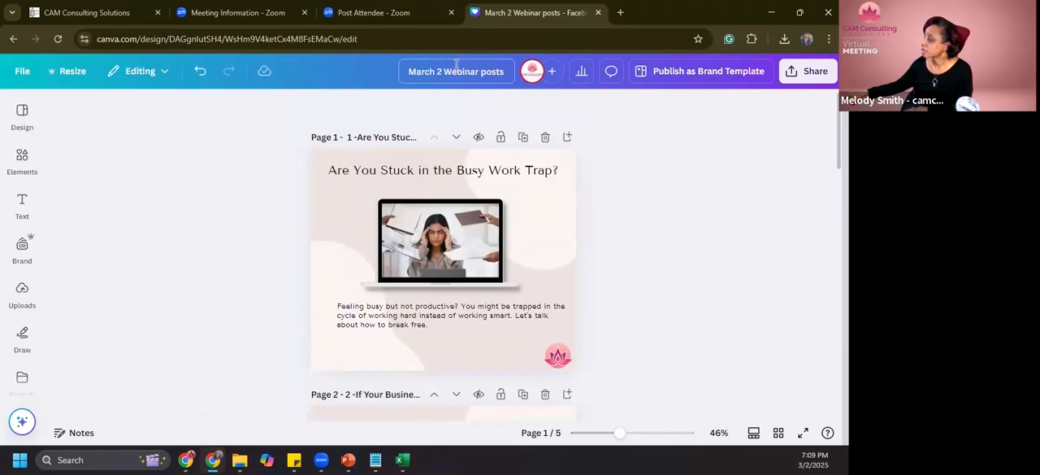
pyautogui.scroll(-10, 489, 247)
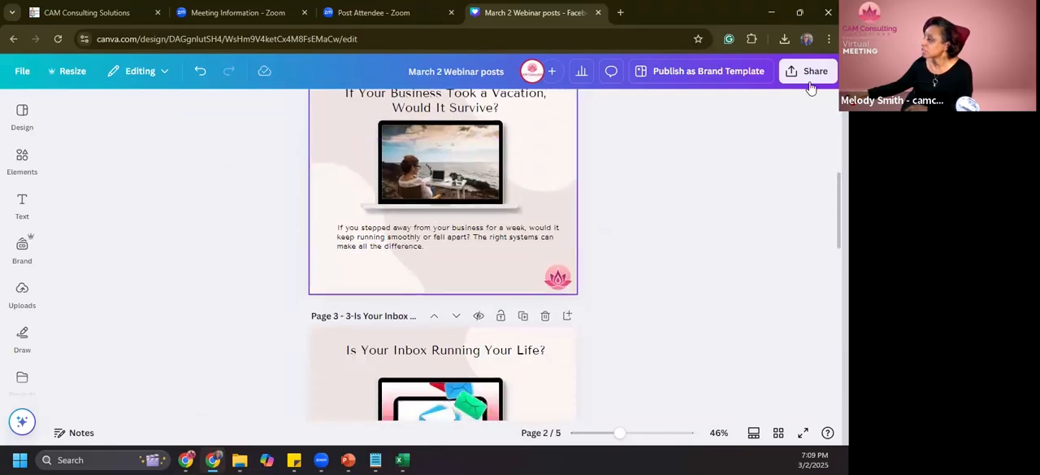
pyautogui.click(807, 73)
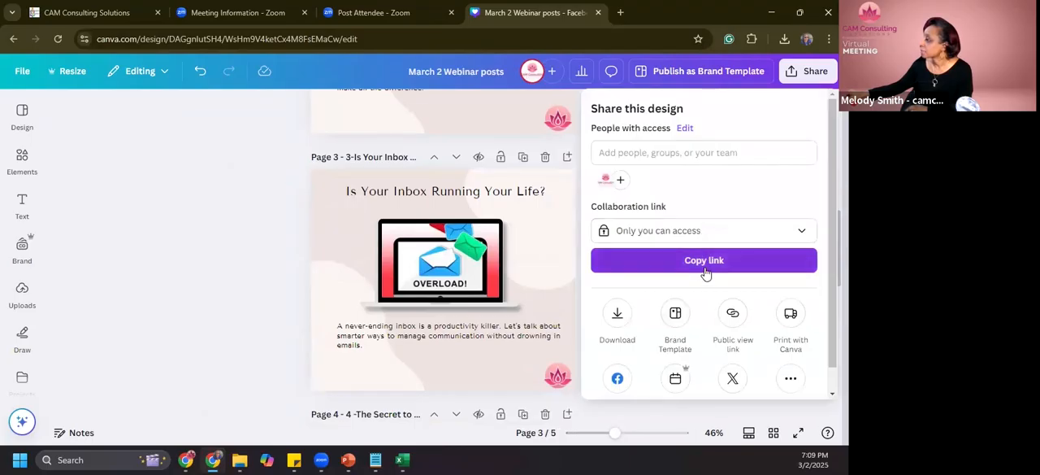
pyautogui.scroll(-1, 705, 273)
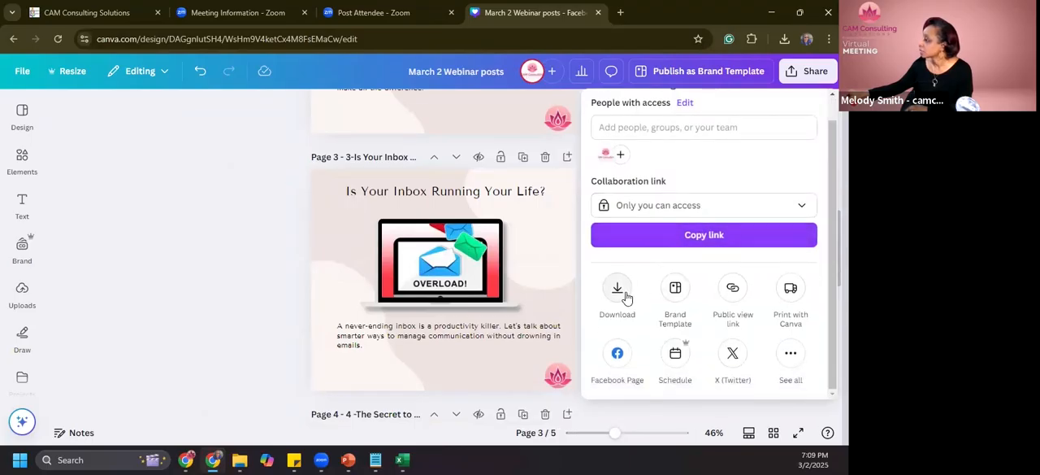
pyautogui.click(617, 293)
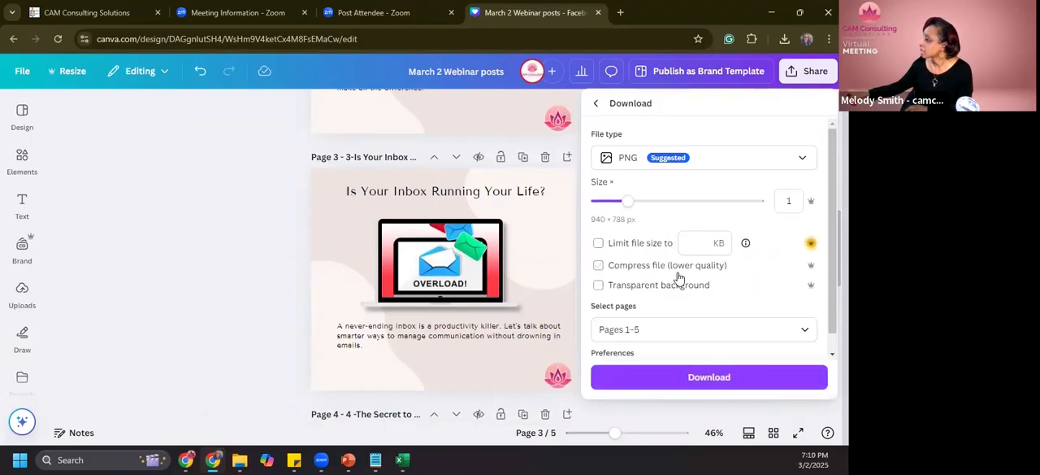
pyautogui.scroll(-1, 701, 286)
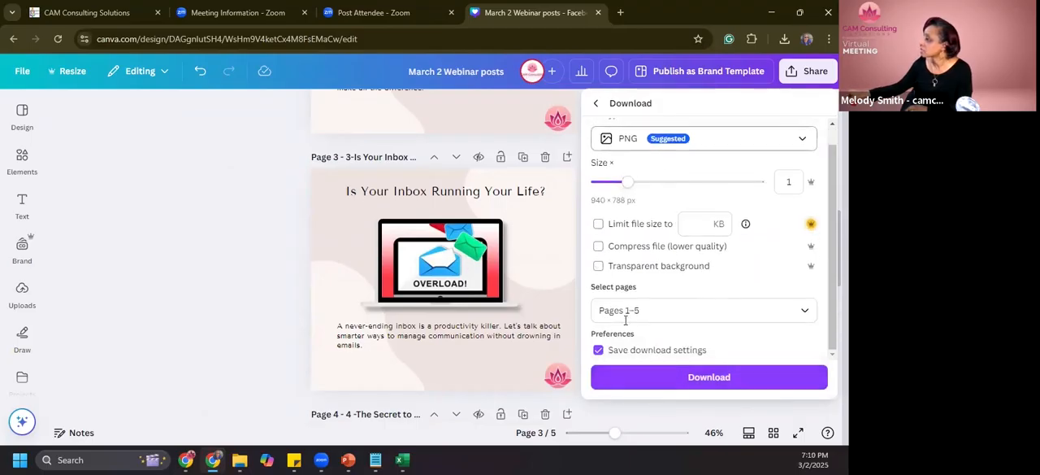
pyautogui.click(642, 380)
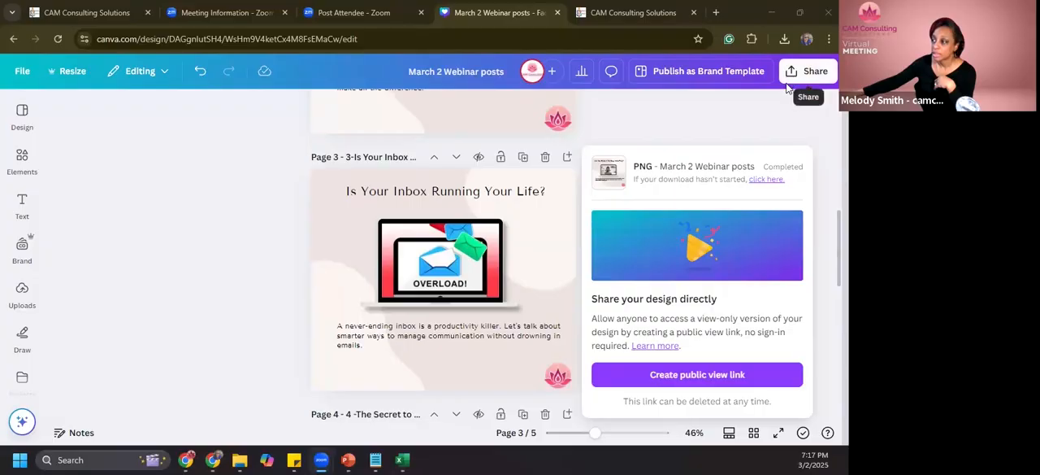
# - Move the downloaded "March 2 Webinar posts.zip" from the Downloads folder to the Social Media folder in File Explorer
pyautogui.click(785, 41)
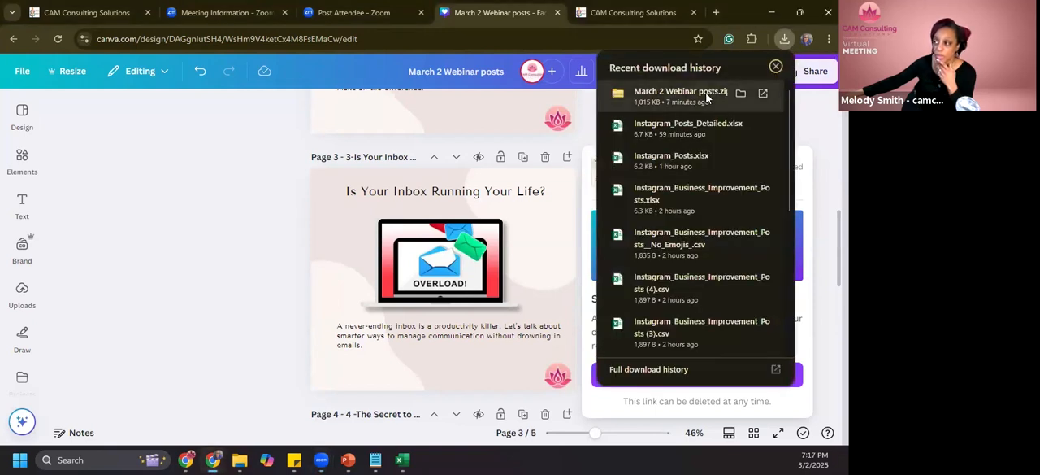
pyautogui.click(740, 96)
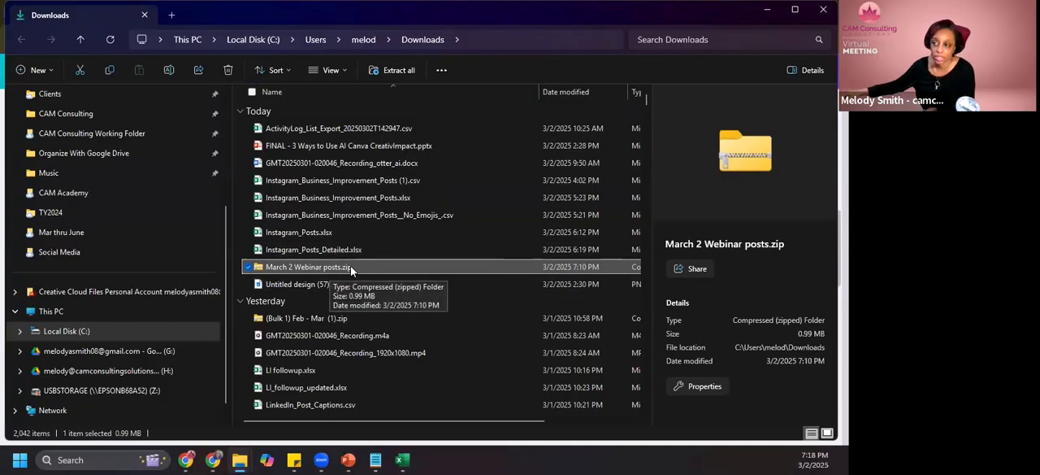
pyautogui.rightClick(325, 272)
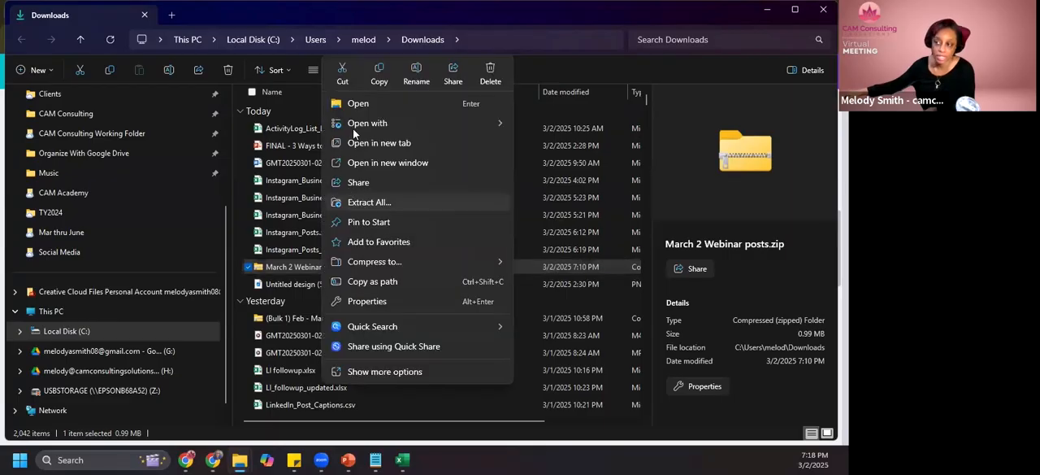
pyautogui.click(342, 73)
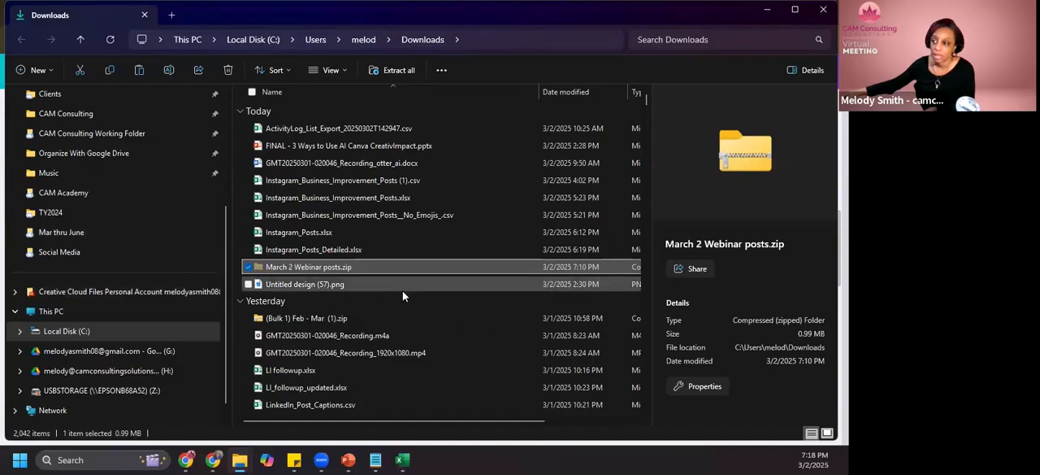
pyautogui.click(81, 253)
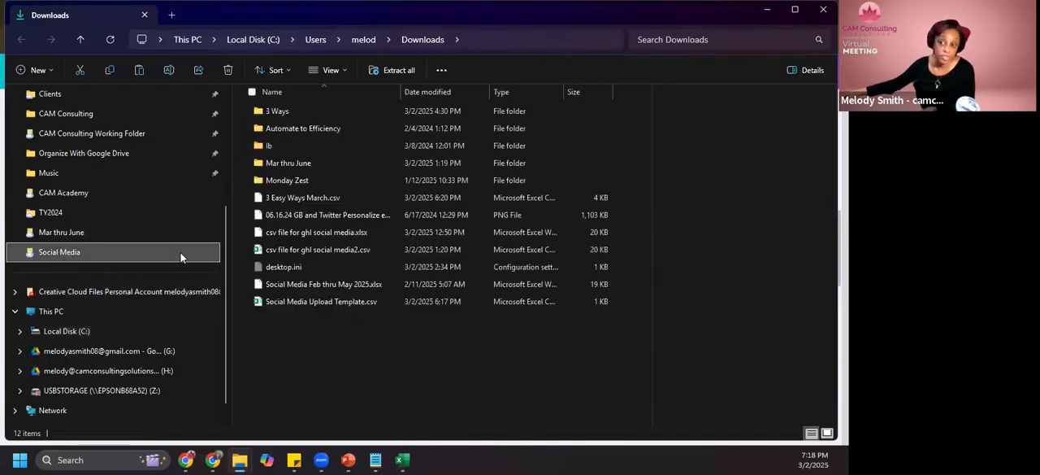
pyautogui.rightClick(367, 378)
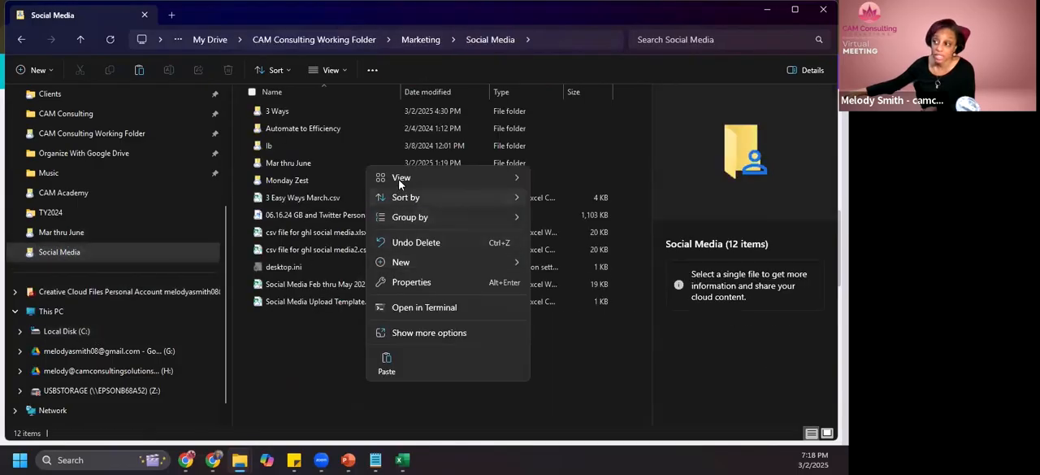
pyautogui.click(386, 366)
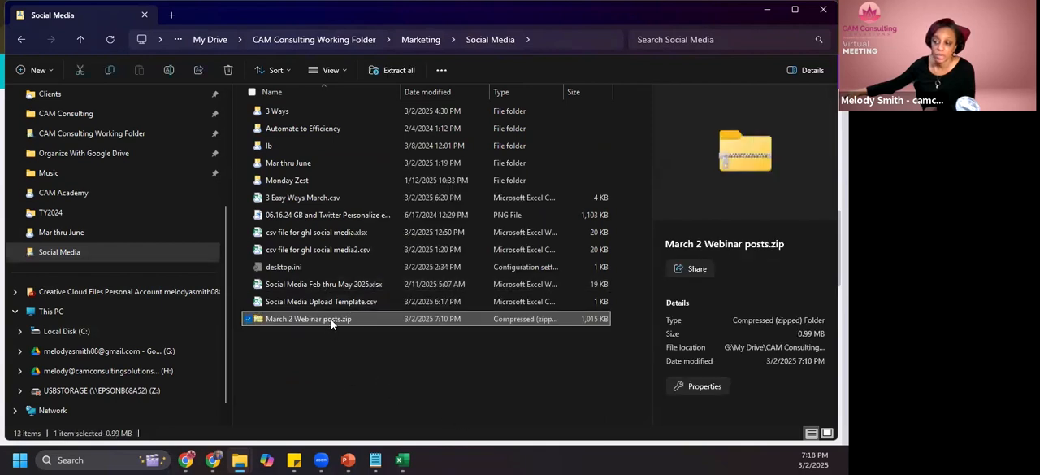
# - Extract all files from "March 2 Webinar posts.zip" and preview the extracted PNG images one after another
pyautogui.doubleClick(332, 320)
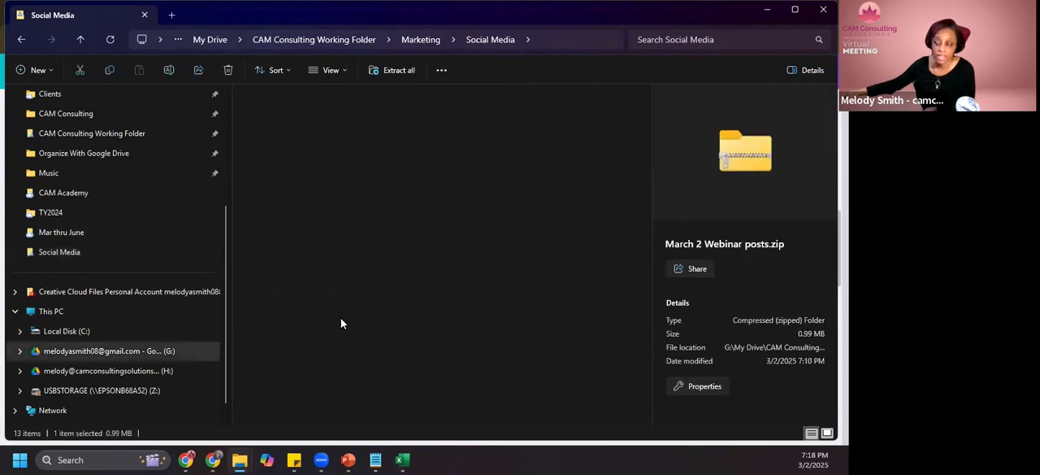
pyautogui.click(385, 71)
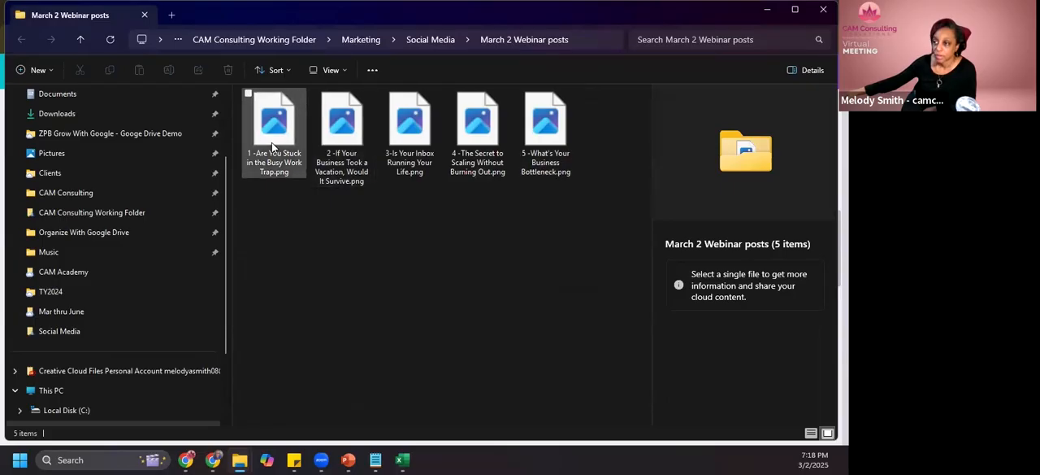
pyautogui.click(291, 105)
pyautogui.click(340, 117)
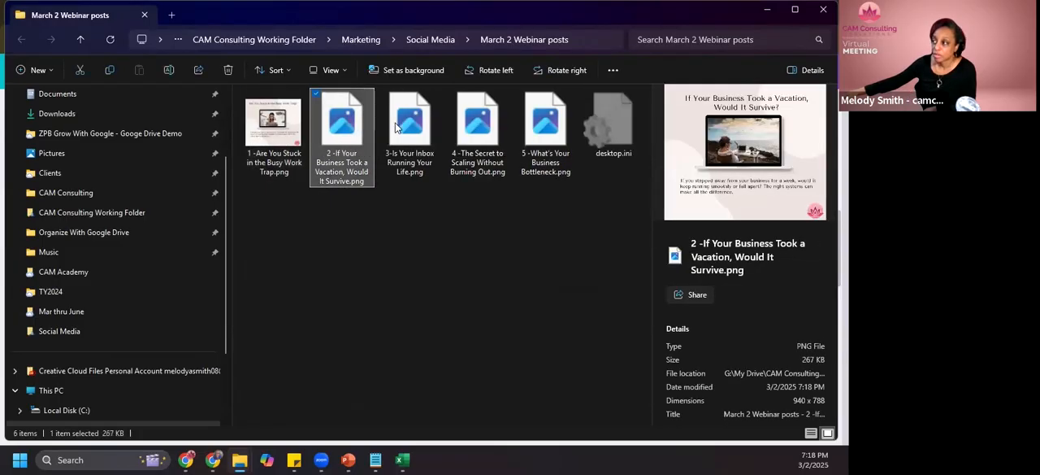
pyautogui.click(398, 126)
pyautogui.click(468, 130)
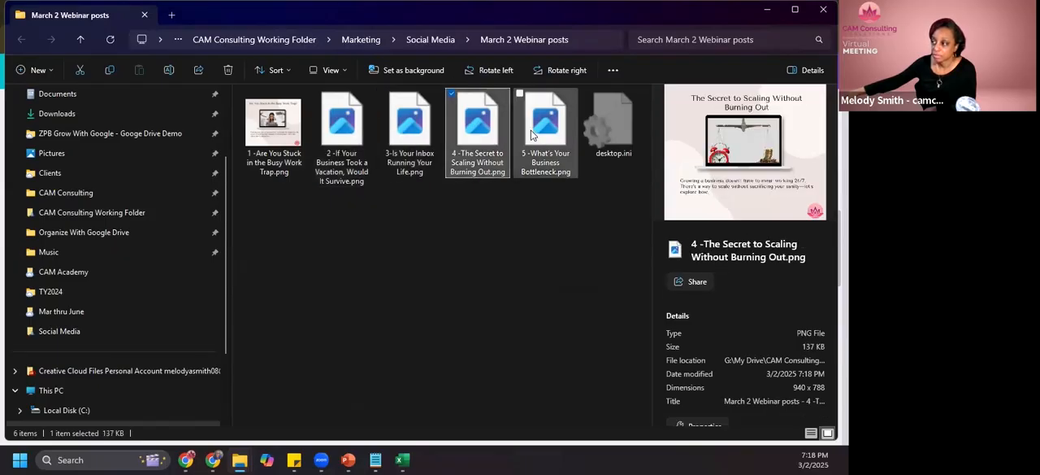
pyautogui.click(532, 138)
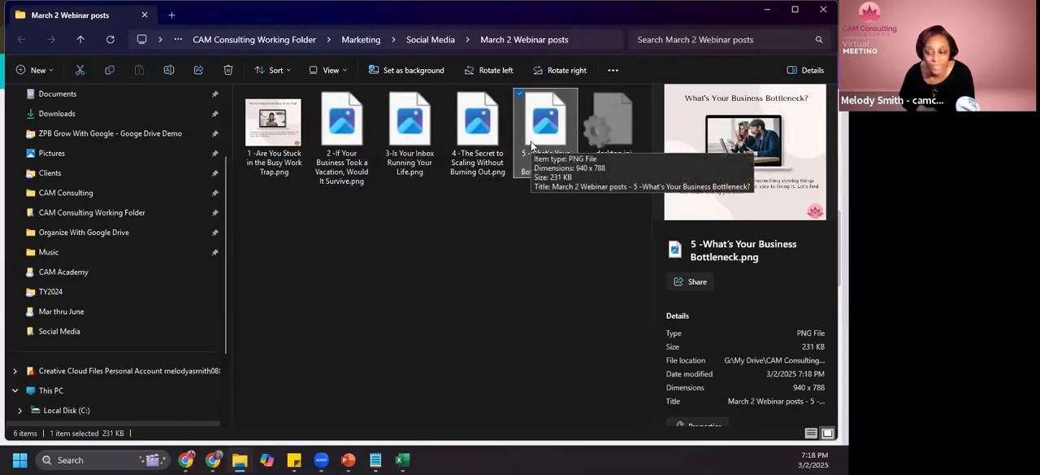
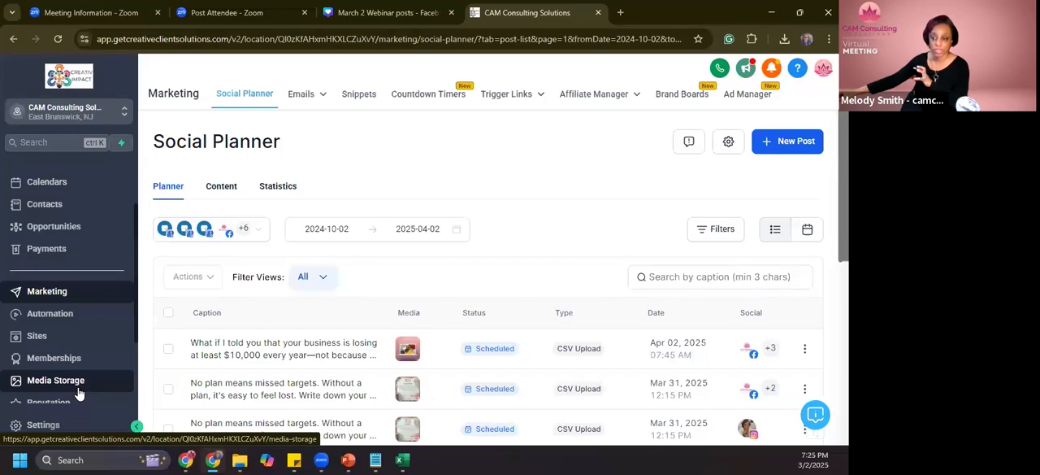
# - Look into Media Storage, return to the Social Planner and browse its list of scheduled posts
pyautogui.click(79, 393)
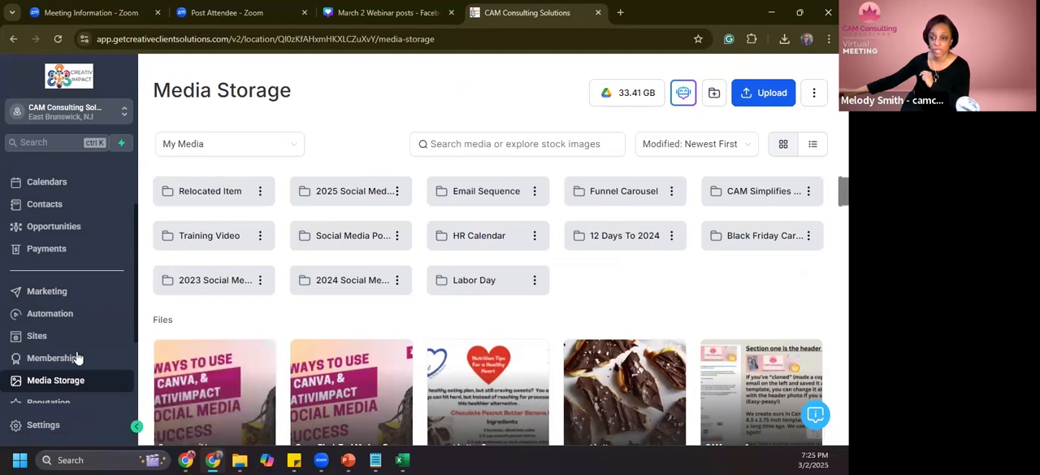
pyautogui.click(14, 39)
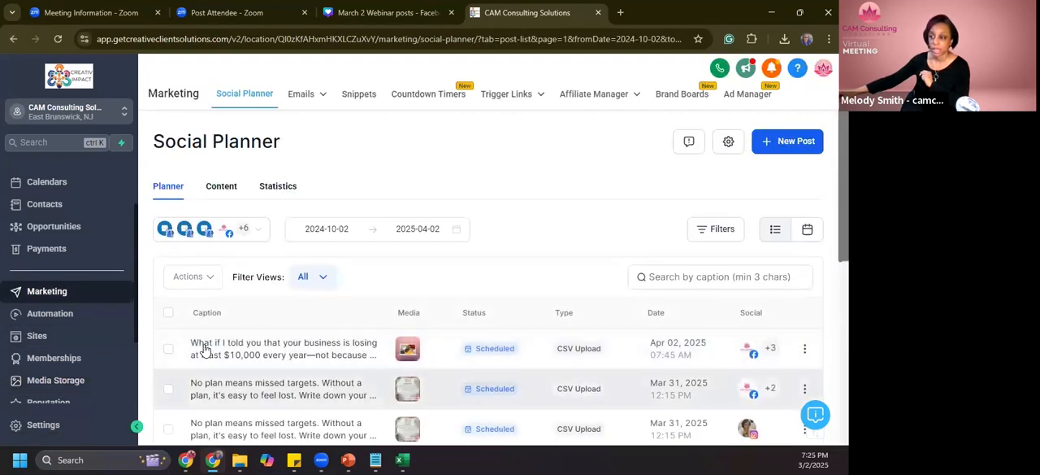
pyautogui.scroll(-1, 515, 325)
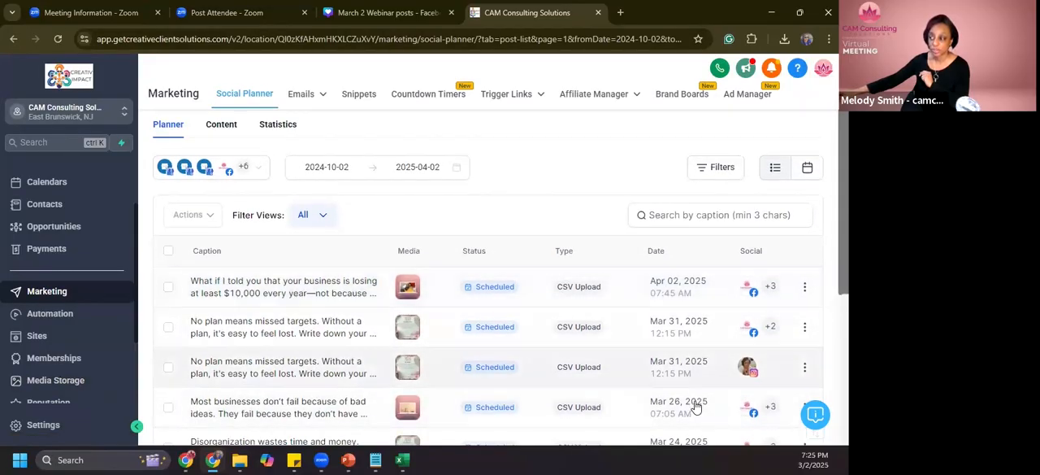
pyautogui.scroll(-1, 689, 385)
pyautogui.scroll(-1, 688, 380)
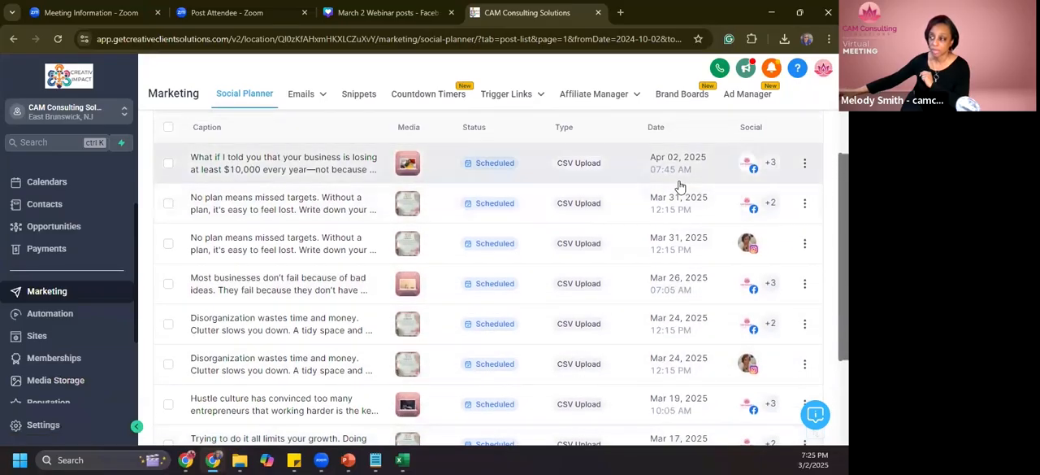
pyautogui.scroll(2, 667, 193)
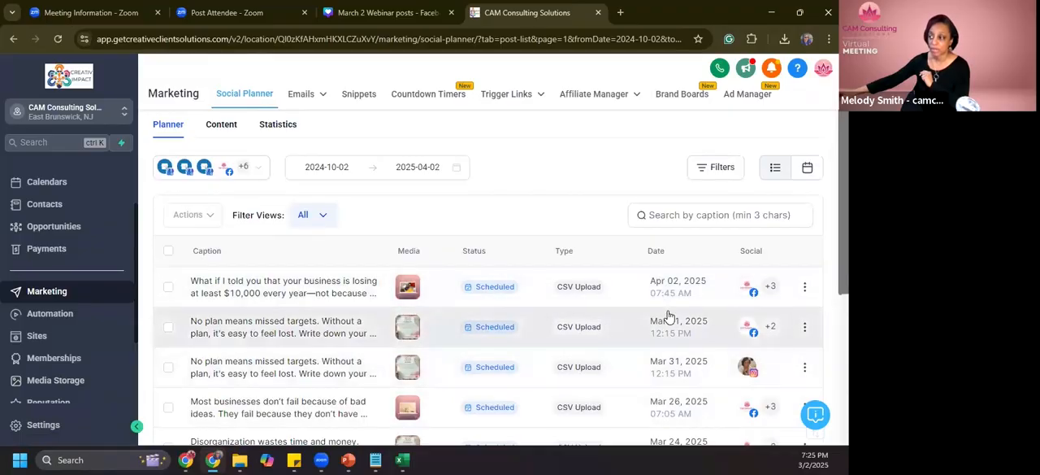
pyautogui.scroll(-5, 668, 315)
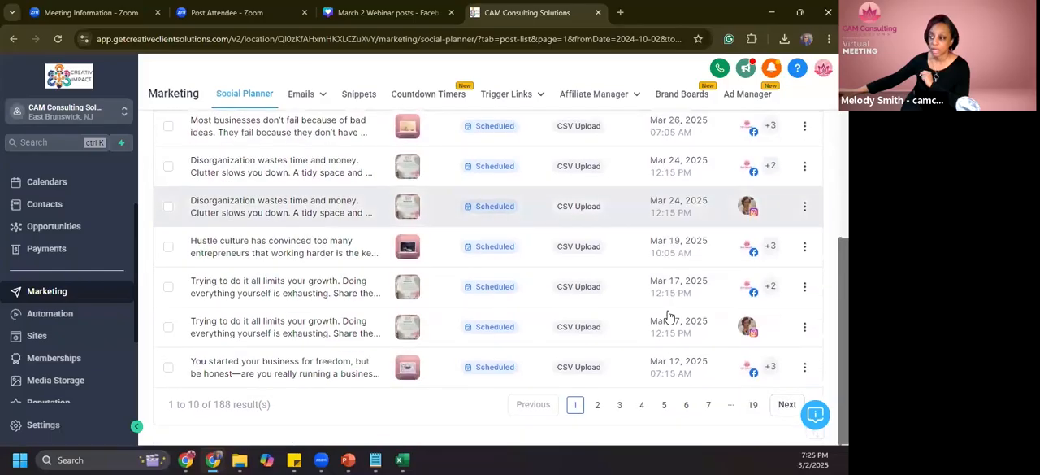
pyautogui.scroll(3, 340, 340)
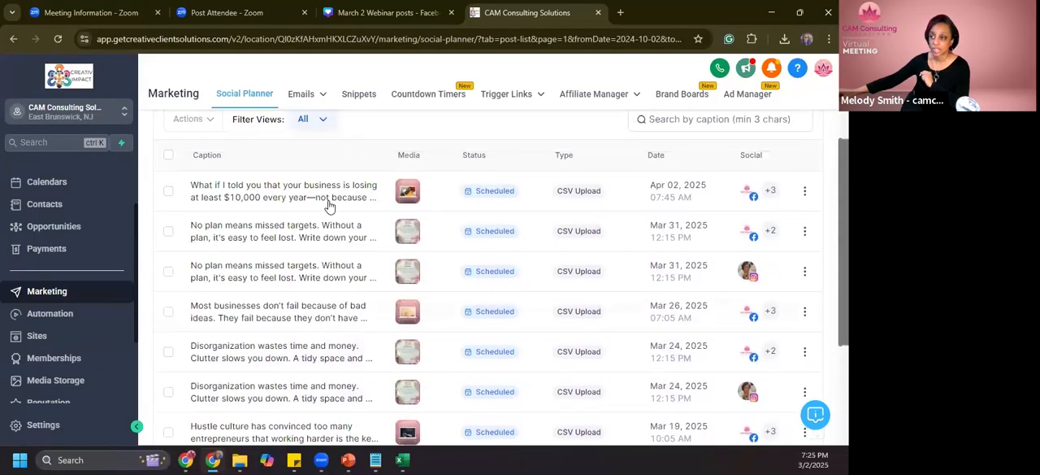
# - View the filter view options of the Social Planner's post list and look over the scheduled posts again
pyautogui.scroll(1, 293, 174)
pyautogui.click(327, 180)
pyautogui.click(525, 203)
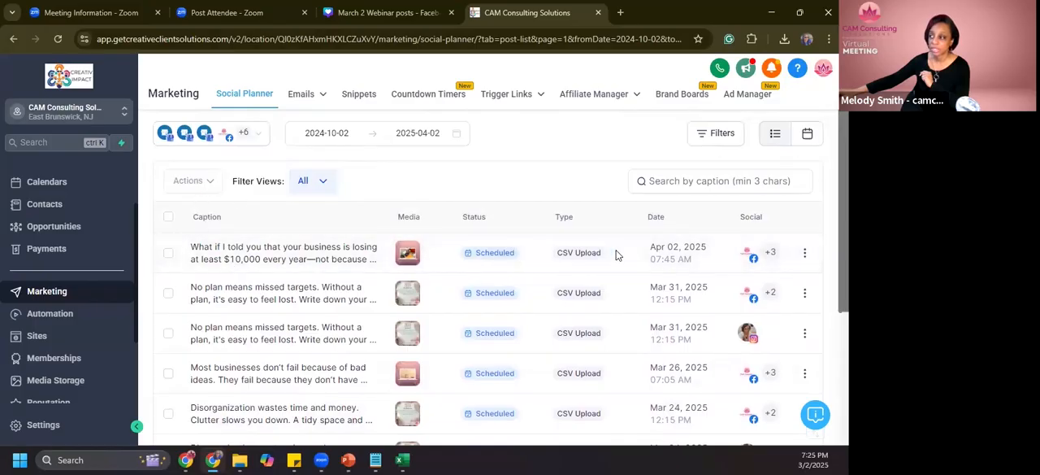
pyautogui.scroll(2, 279, 230)
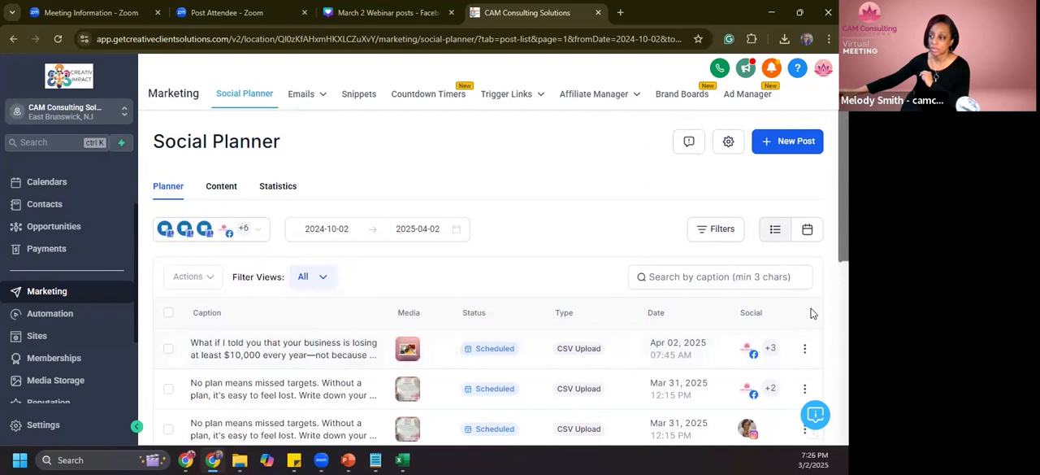
pyautogui.scroll(-2, 792, 313)
pyautogui.scroll(2, 790, 316)
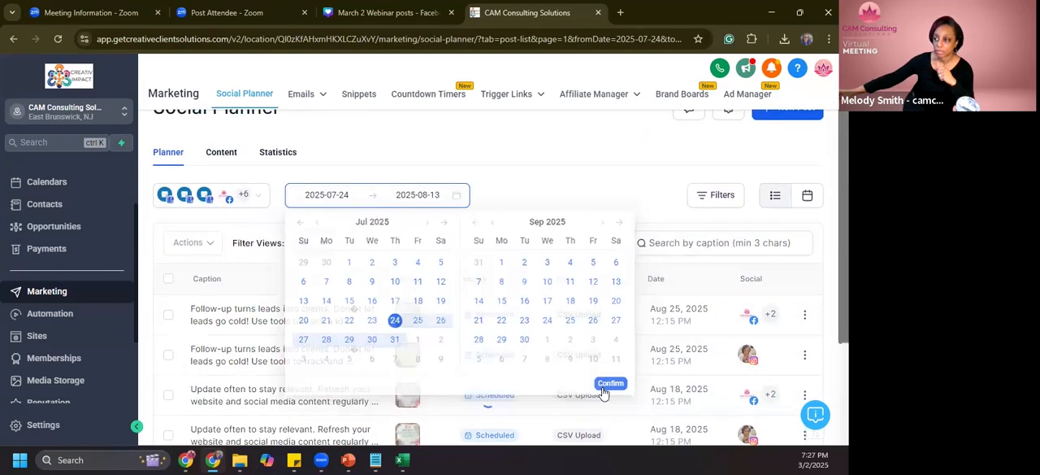
# - Filter the planner to posts dated 2025-07-24 to 2025-08-13 and look over the listed posts
pyautogui.click(608, 385)
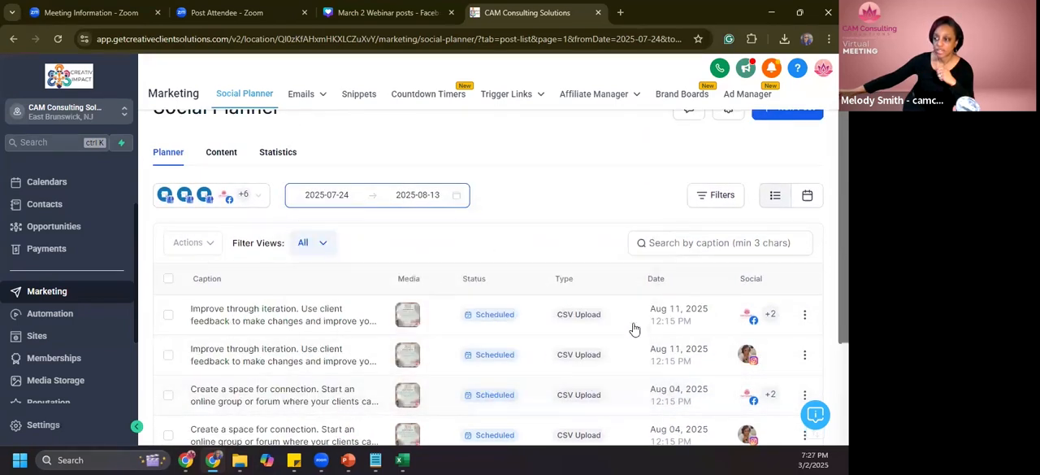
pyautogui.scroll(1, 499, 316)
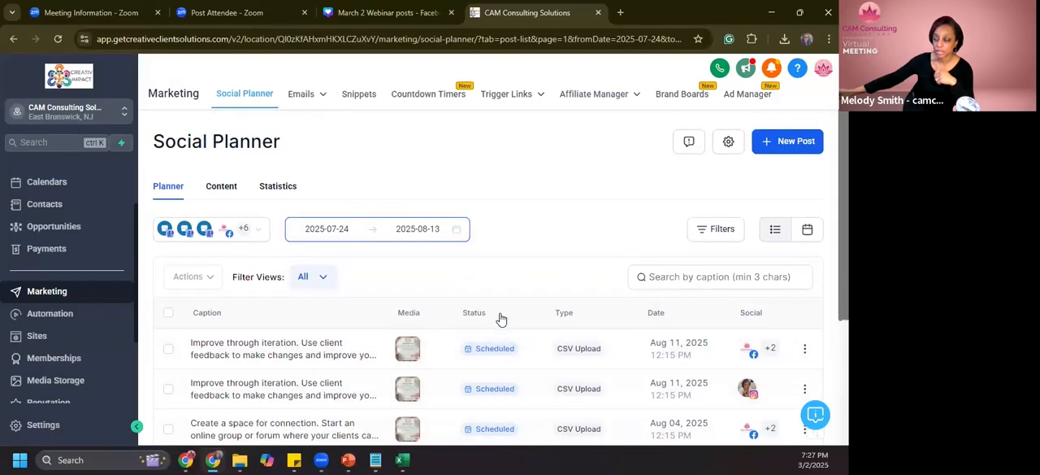
pyautogui.scroll(-2, 447, 301)
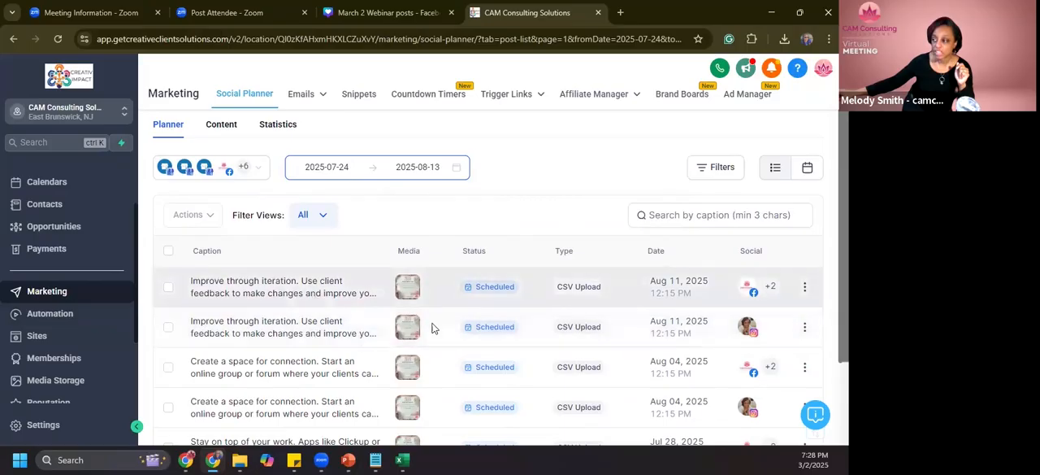
# - Show the details of the first Aug 11, 2025 post and examine its schedule, caption and Facebook preview
pyautogui.click(504, 294)
pyautogui.scroll(-2, 649, 242)
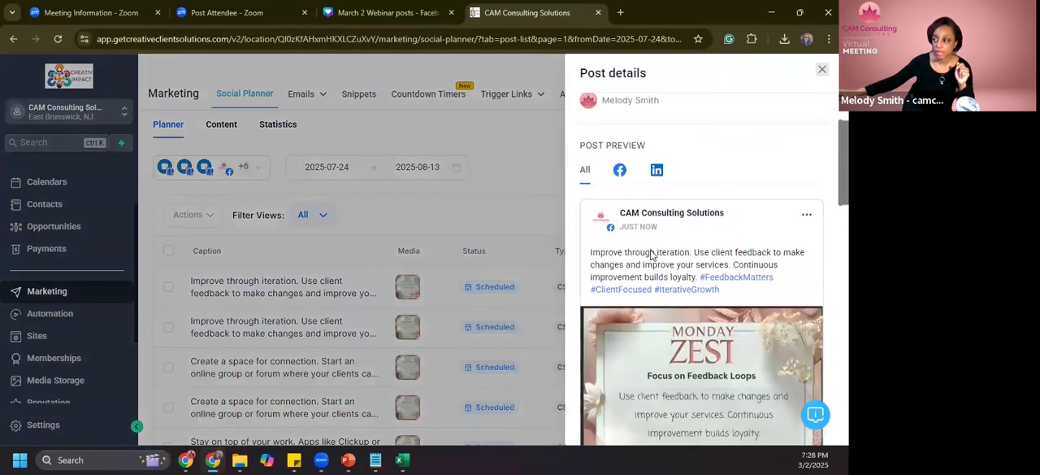
pyautogui.scroll(2, 650, 256)
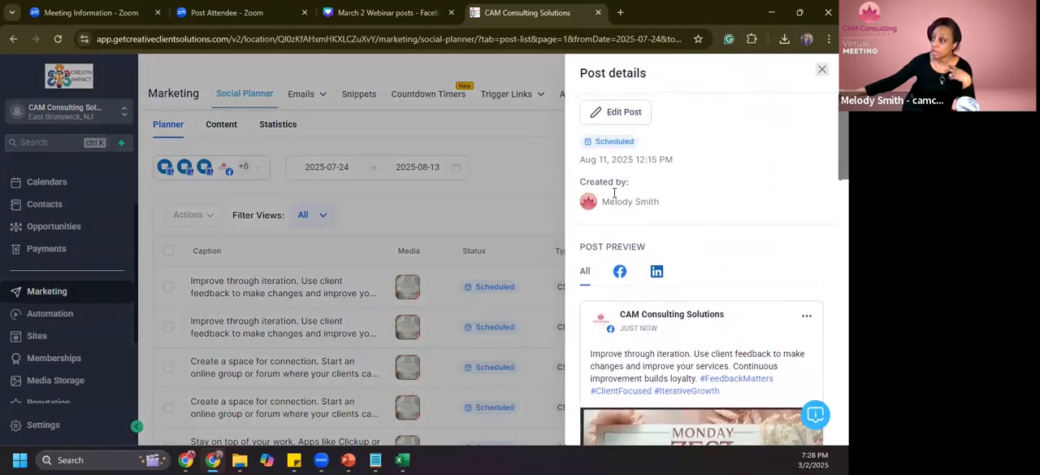
pyautogui.scroll(-2, 603, 286)
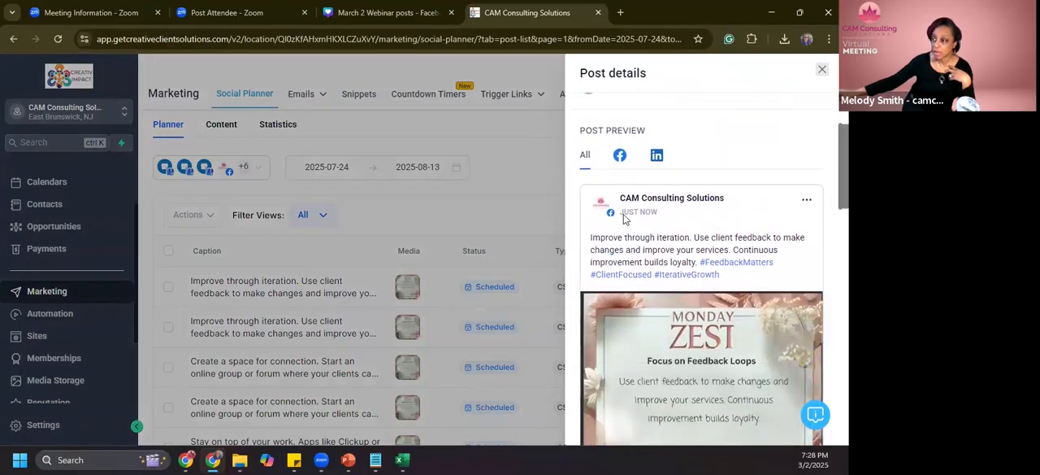
pyautogui.click(620, 155)
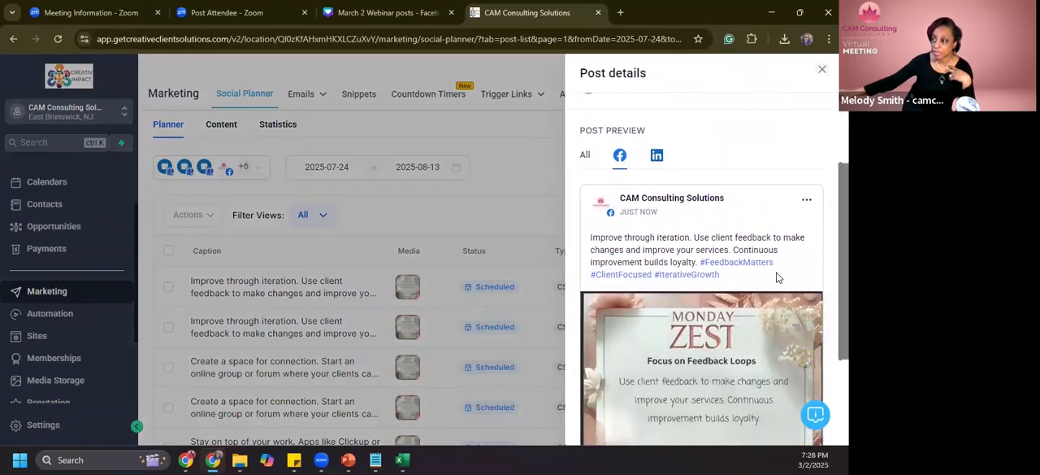
# - Review the LinkedIn previews of the Aug 11, 2025 post for each account, then close its details
pyautogui.click(658, 157)
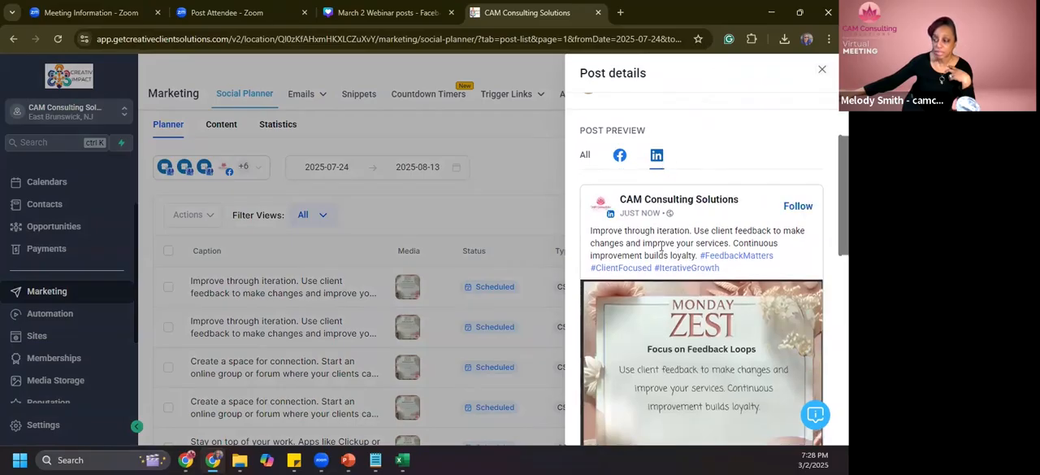
pyautogui.scroll(-1, 762, 267)
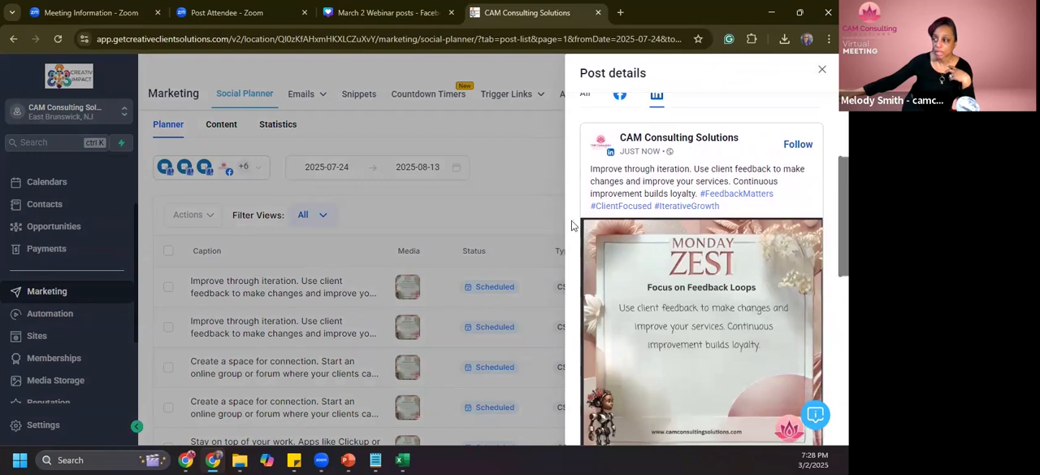
pyautogui.scroll(-1, 746, 280)
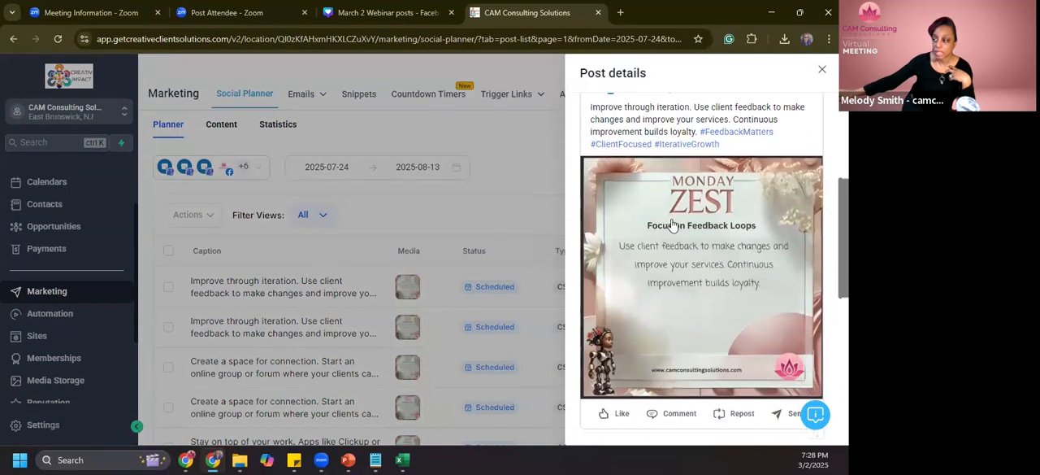
pyautogui.scroll(-3, 689, 244)
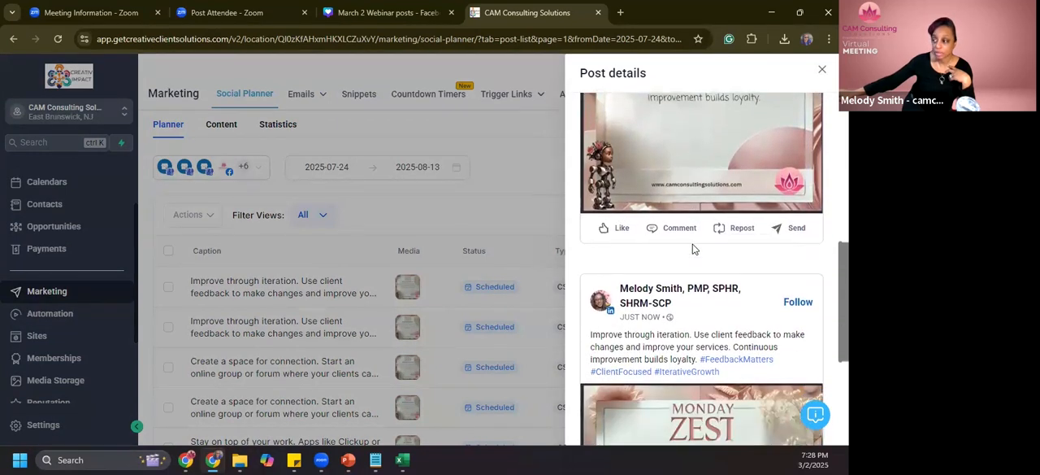
pyautogui.scroll(5, 659, 211)
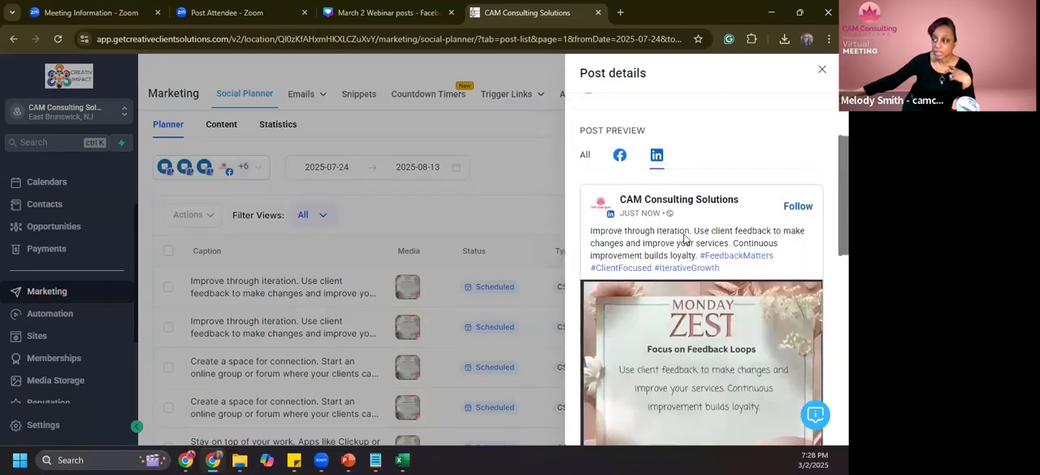
pyautogui.scroll(-3, 685, 239)
pyautogui.scroll(2, 695, 276)
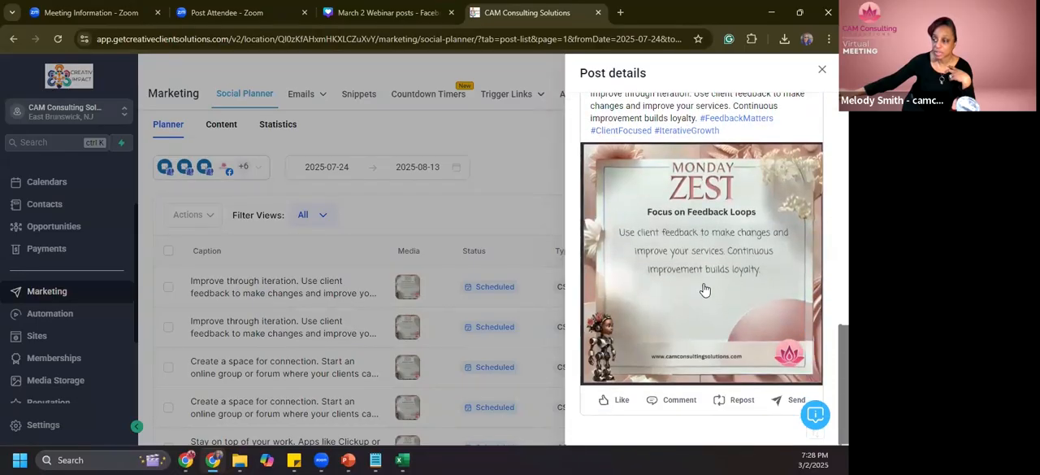
pyautogui.click(522, 179)
pyautogui.scroll(-3, 609, 206)
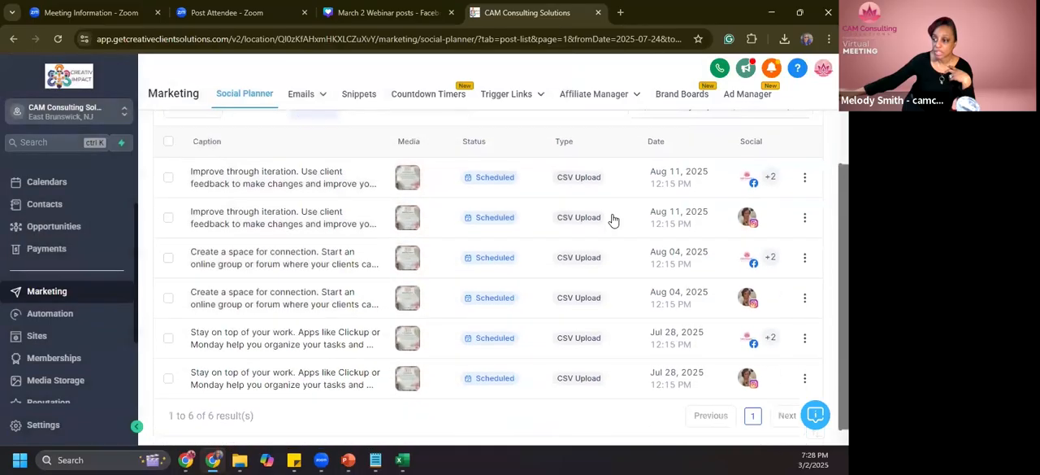
# - Select 2025-05-08 to 2025-08-29 as the planner's date range
pyautogui.scroll(3, 410, 122)
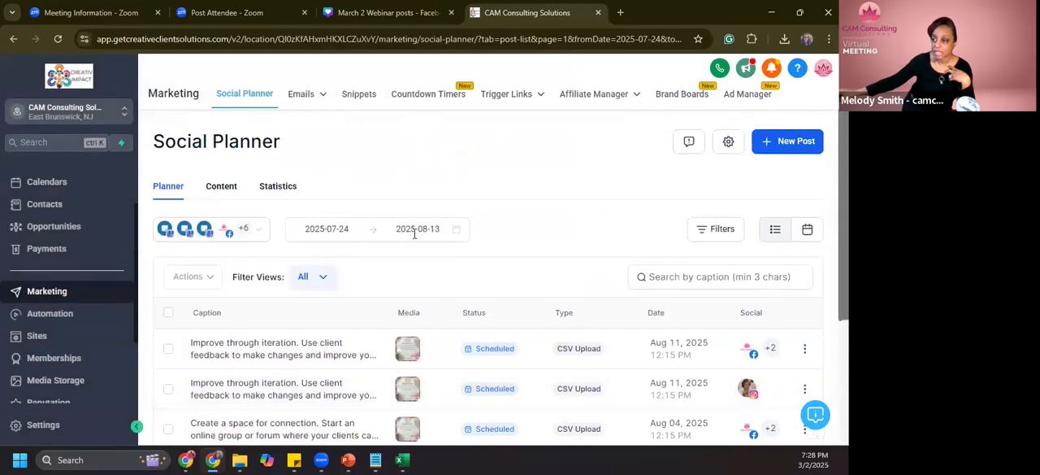
pyautogui.click(341, 230)
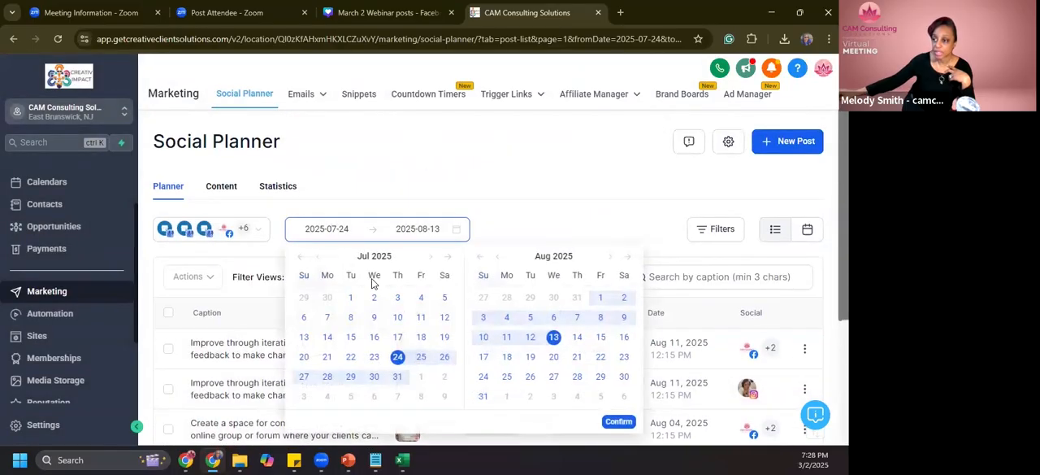
pyautogui.click(320, 258)
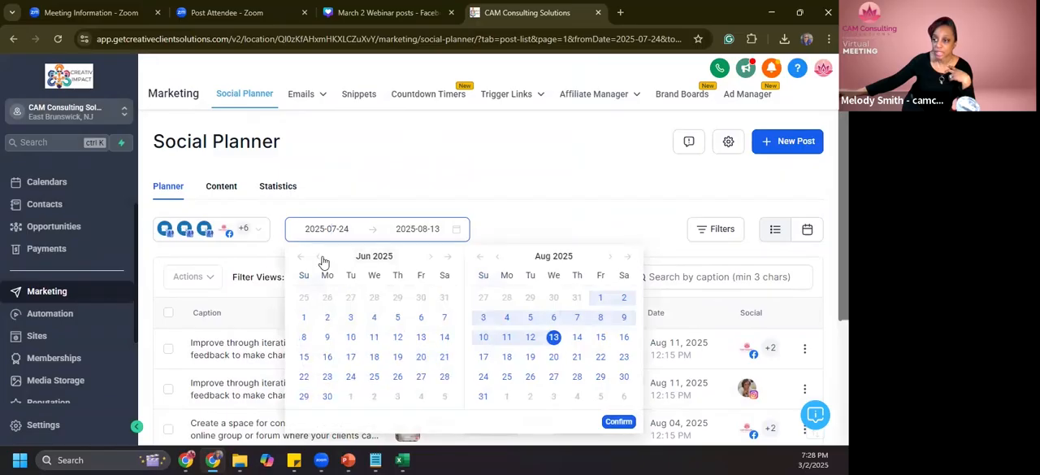
pyautogui.click(318, 258)
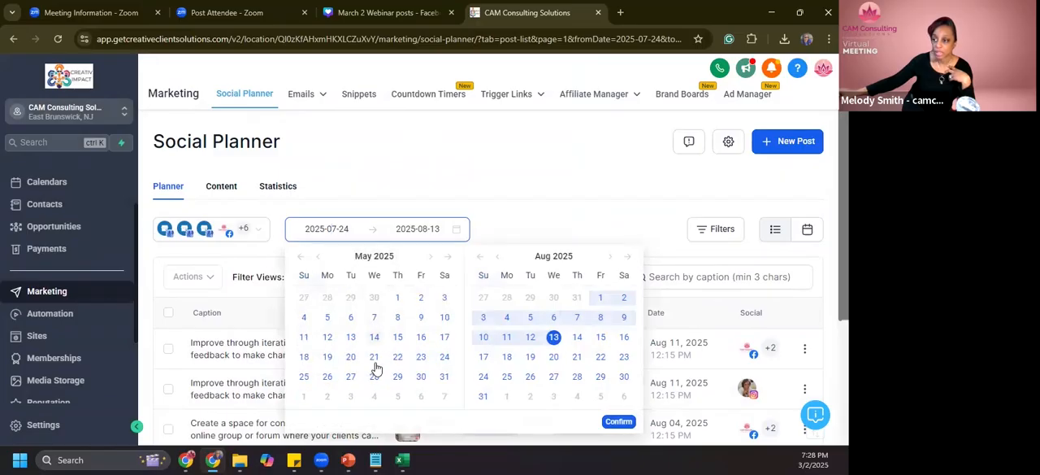
pyautogui.click(319, 258)
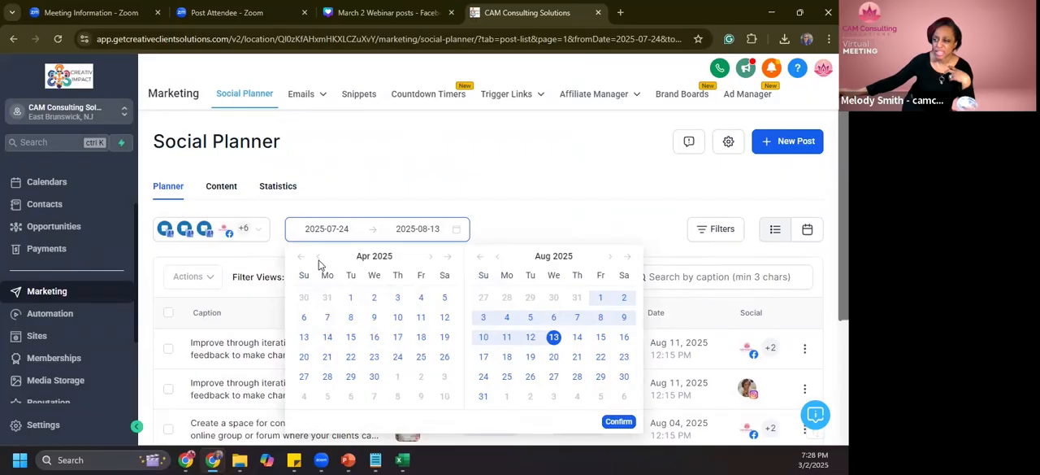
pyautogui.click(430, 257)
pyautogui.click(398, 317)
pyautogui.click(408, 299)
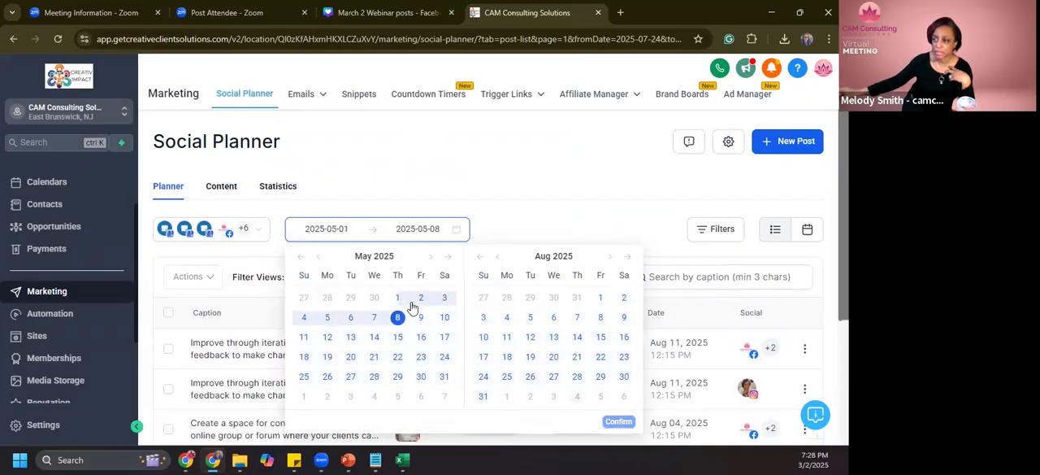
pyautogui.click(398, 317)
pyautogui.click(601, 376)
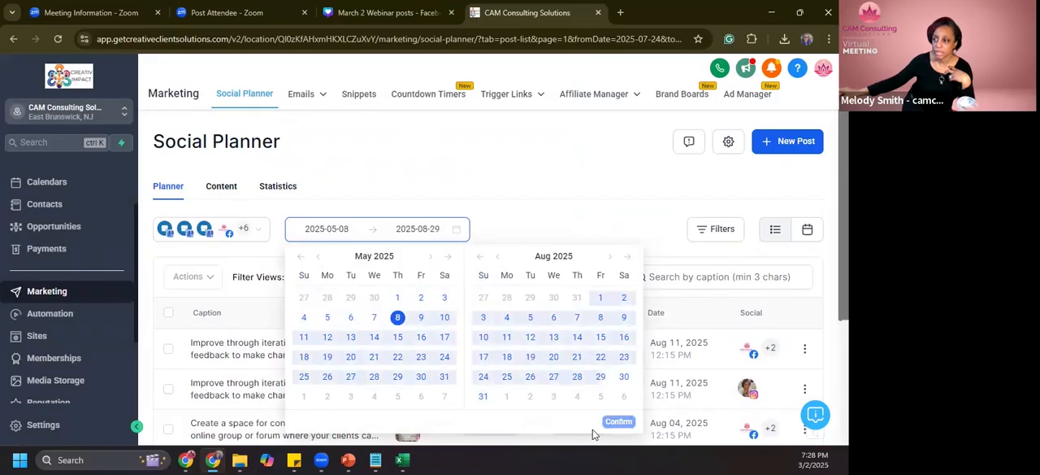
# - Set both the start and end of the planner's date range to 2025-05-08 and apply it
pyautogui.click(397, 317)
pyautogui.click(397, 317)
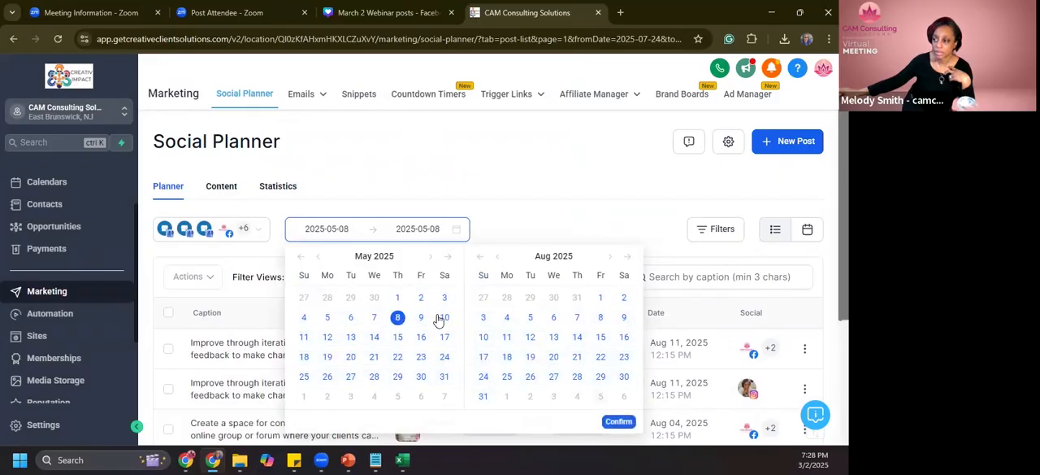
pyautogui.click(616, 423)
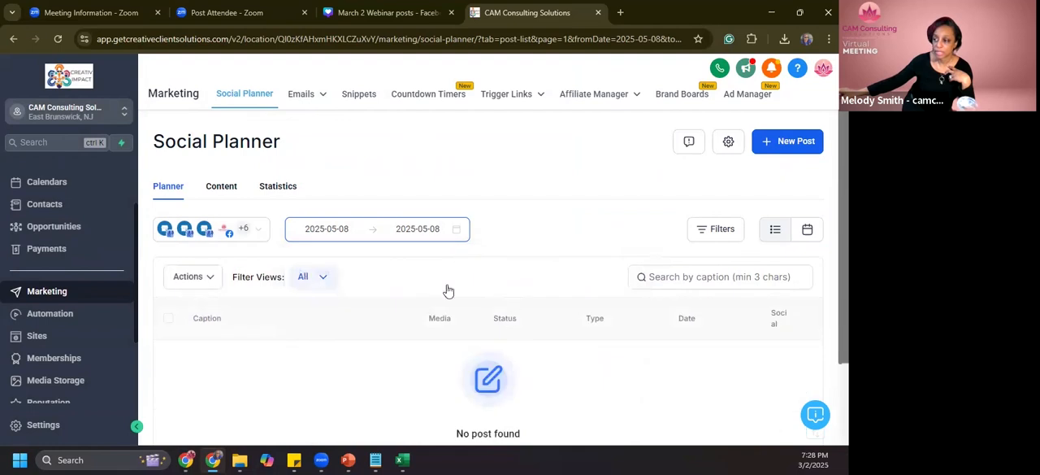
# - Set the planner's date range to 2025-04-01 through 2025-06-04 and apply it
pyautogui.click(334, 230)
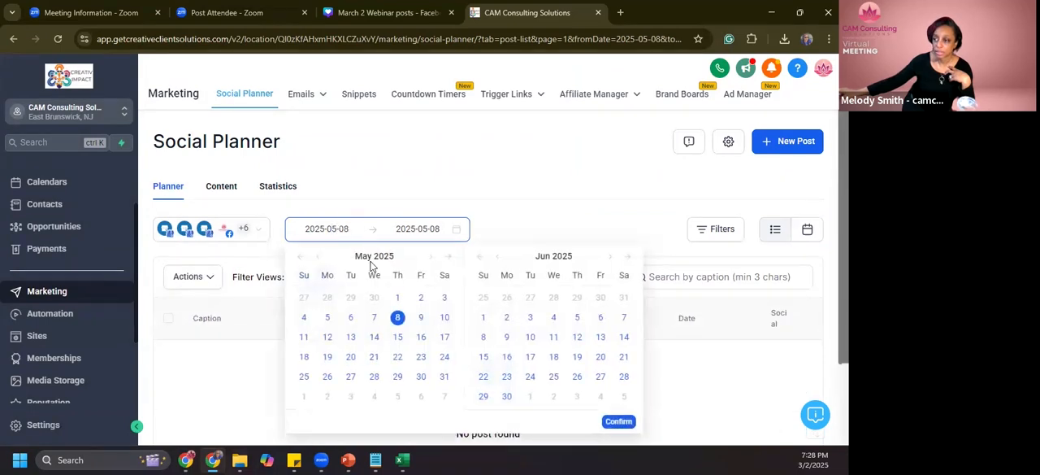
pyautogui.click(318, 260)
pyautogui.click(350, 297)
pyautogui.click(350, 298)
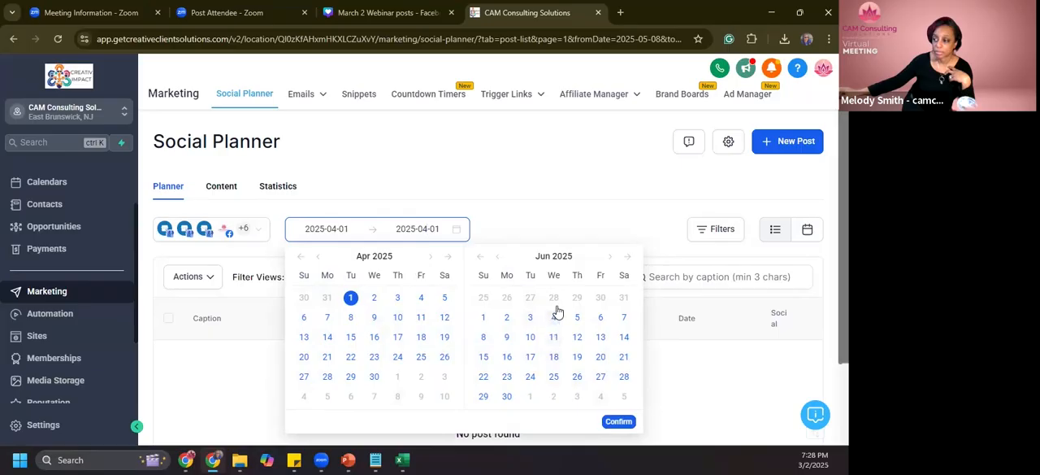
pyautogui.click(556, 314)
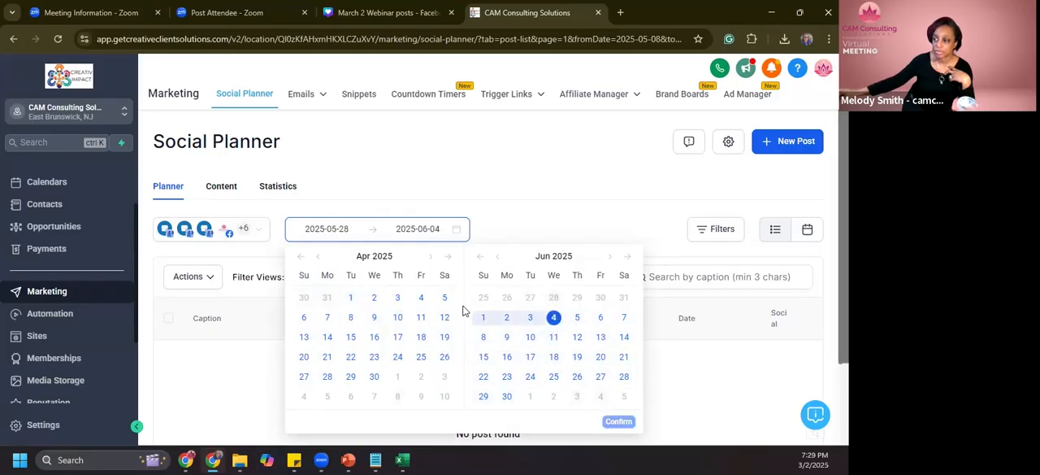
pyautogui.click(351, 297)
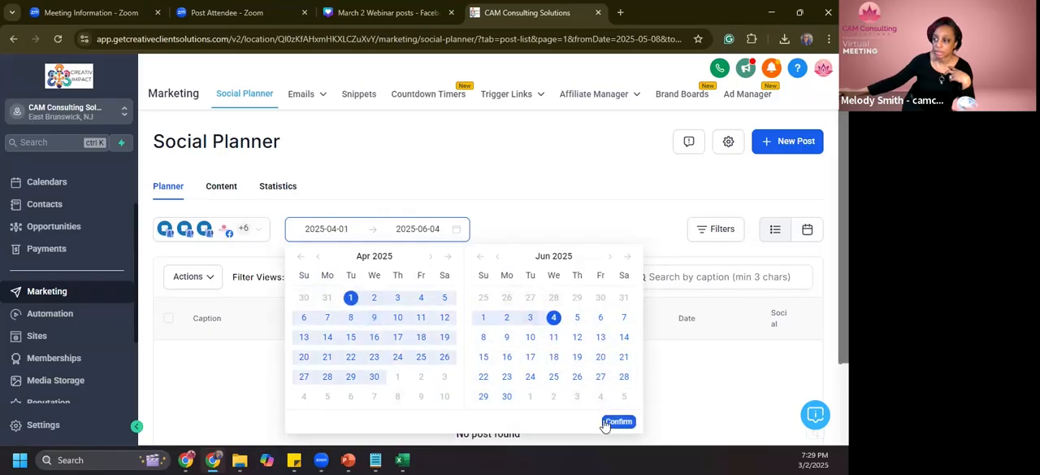
pyautogui.click(617, 422)
# - Show the details of the Jun 4, 2025 post and examine its Facebook caption and image preview
pyautogui.scroll(-1, 476, 360)
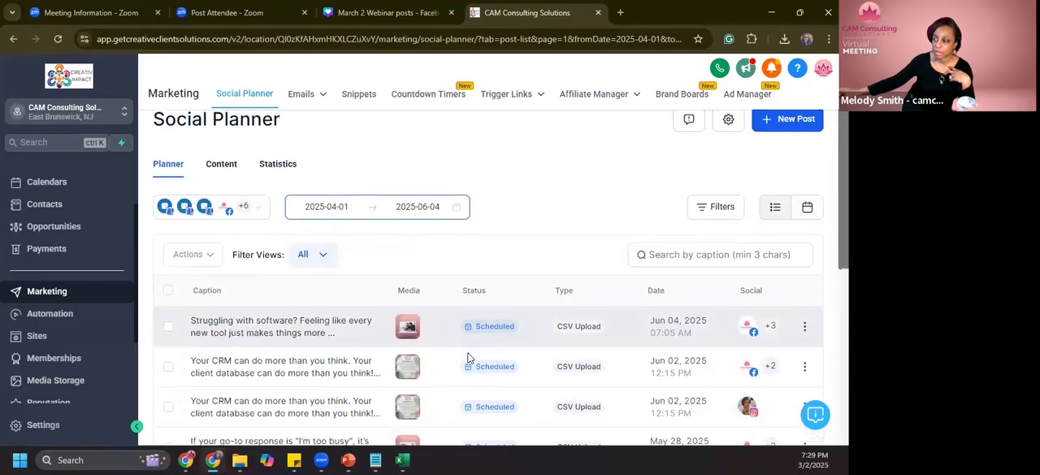
pyautogui.click(335, 281)
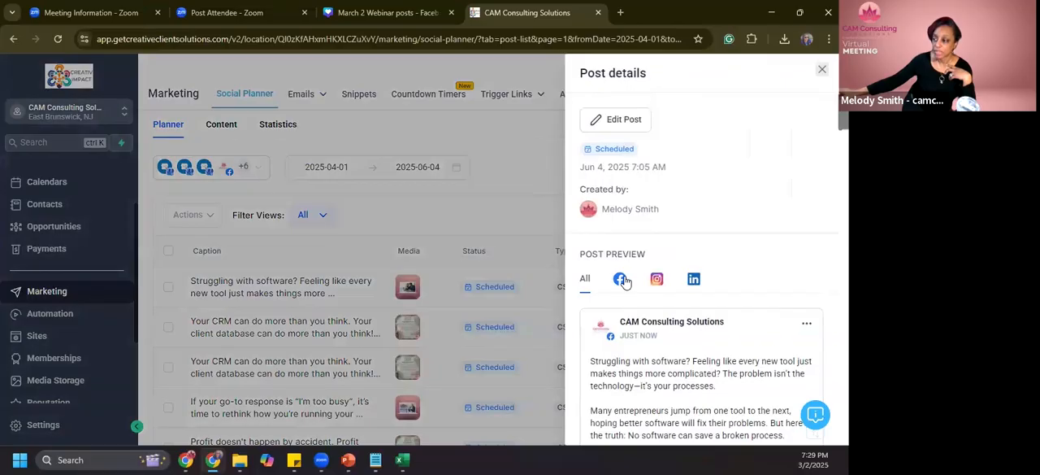
pyautogui.click(623, 280)
pyautogui.scroll(-3, 691, 325)
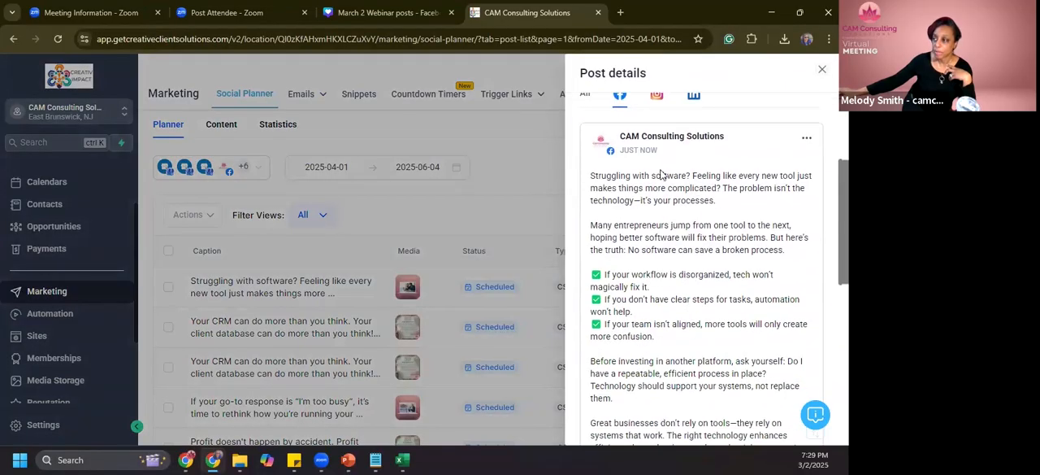
pyautogui.scroll(-6, 661, 175)
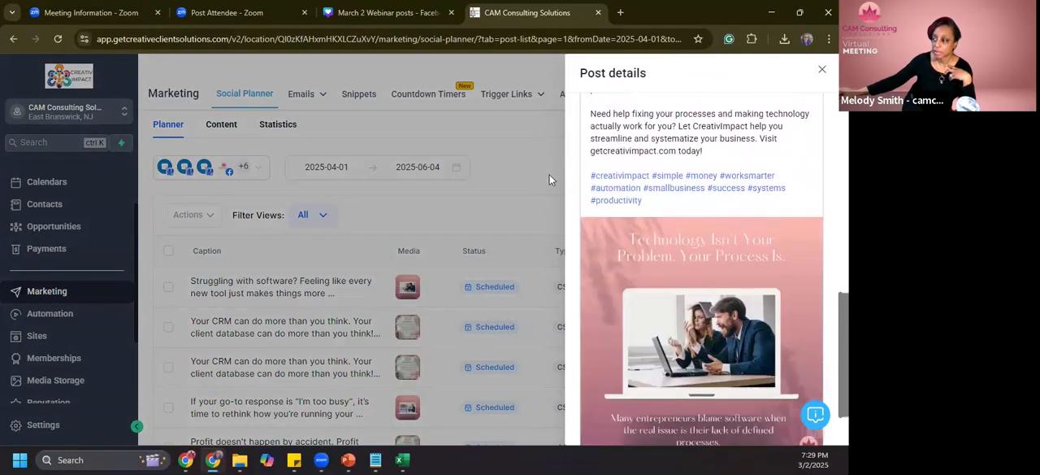
pyautogui.scroll(-2, 662, 295)
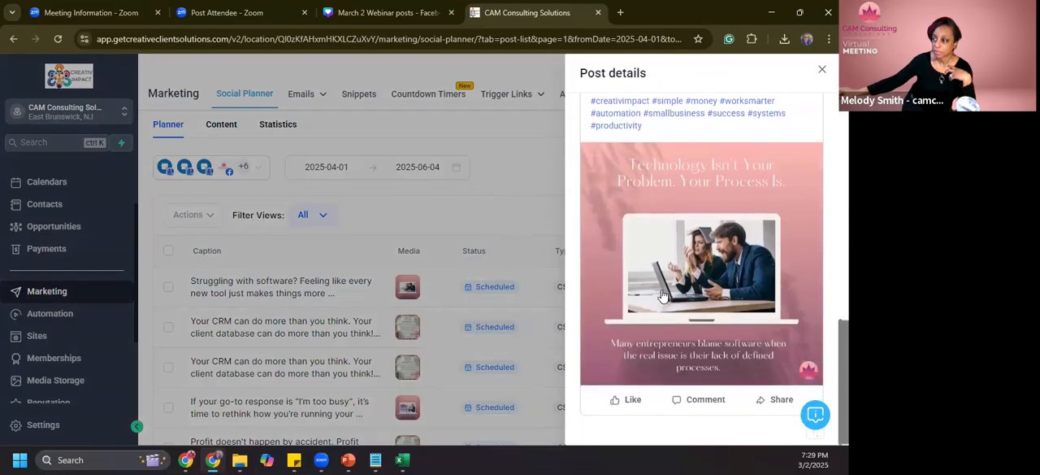
pyautogui.scroll(10, 662, 294)
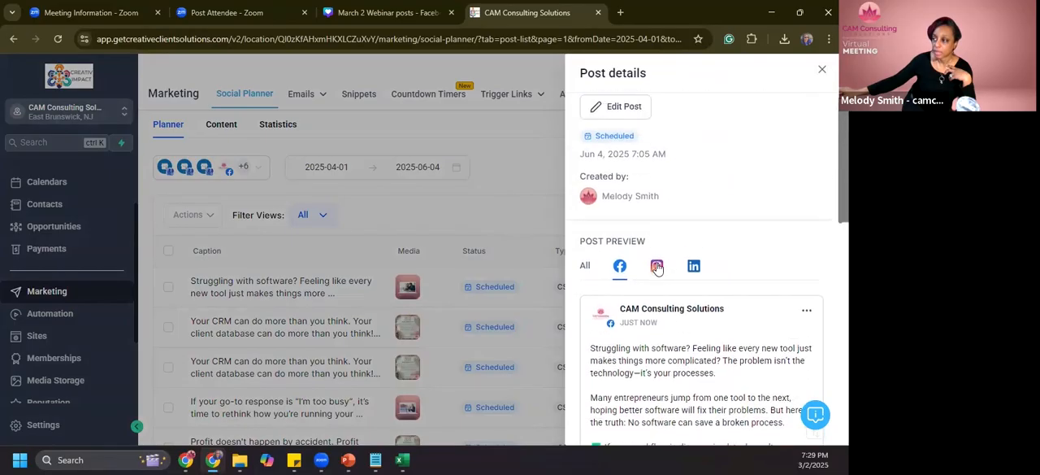
# - Examine the image and caption in the Instagram preview of the Jun 4, 2025 post
pyautogui.click(657, 265)
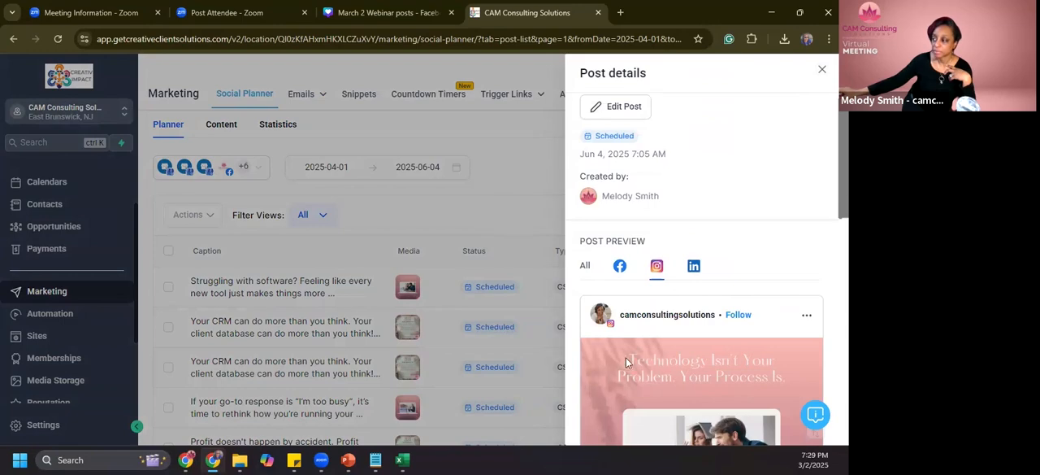
pyautogui.scroll(-8, 626, 360)
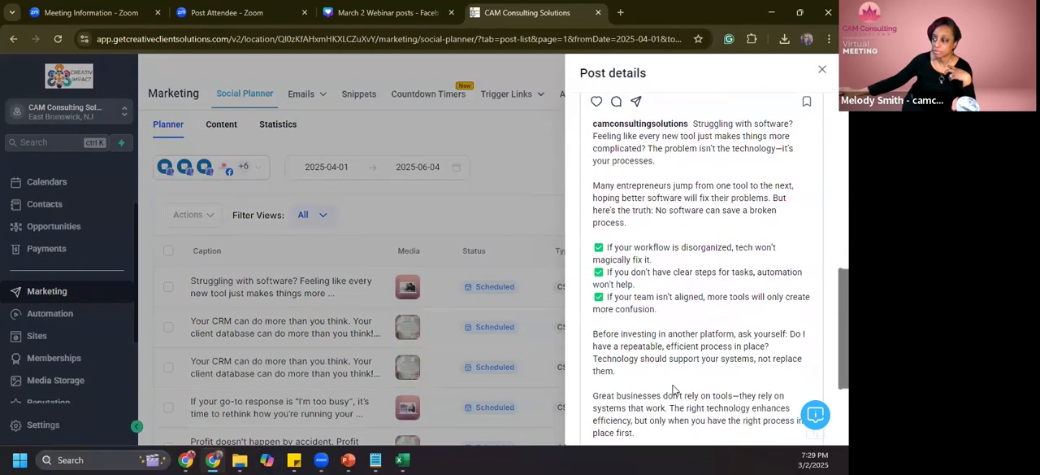
pyautogui.scroll(8, 673, 390)
# - Review the LinkedIn preview of the Jun 4, 2025 post, including its hashtags and image, then close the post details
pyautogui.click(694, 143)
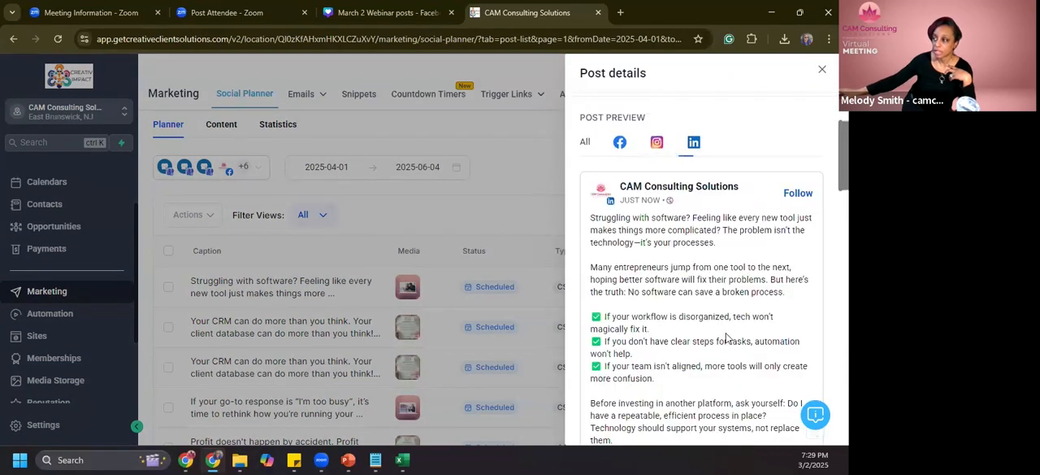
pyautogui.scroll(-5, 726, 337)
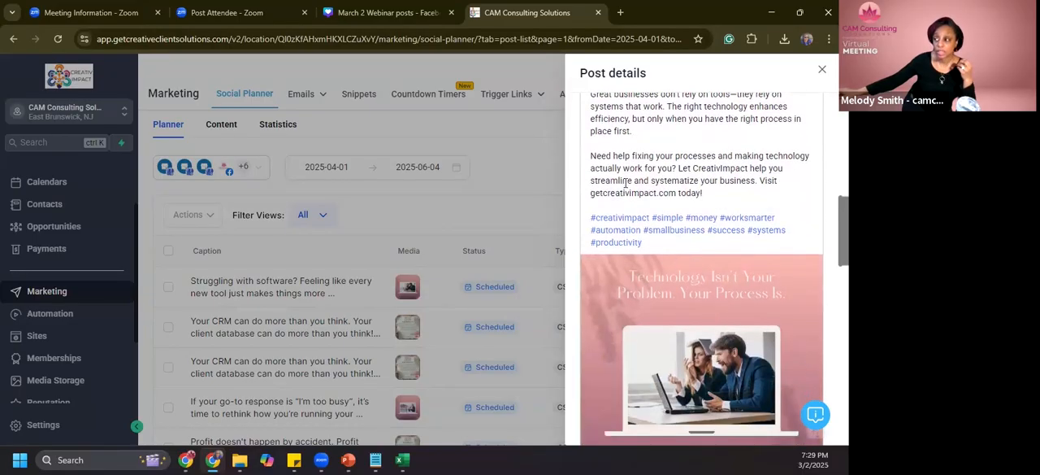
pyautogui.scroll(2, 650, 171)
pyautogui.scroll(-1, 747, 321)
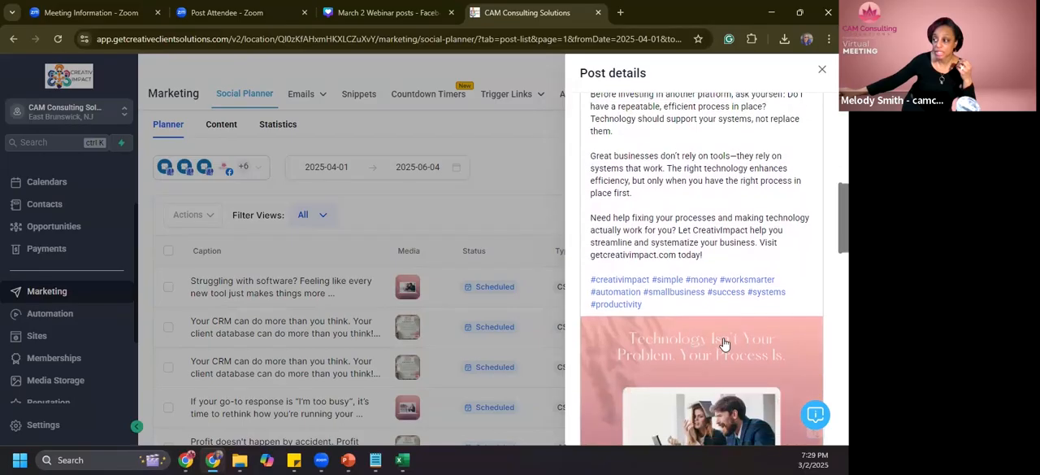
pyautogui.scroll(-2, 711, 362)
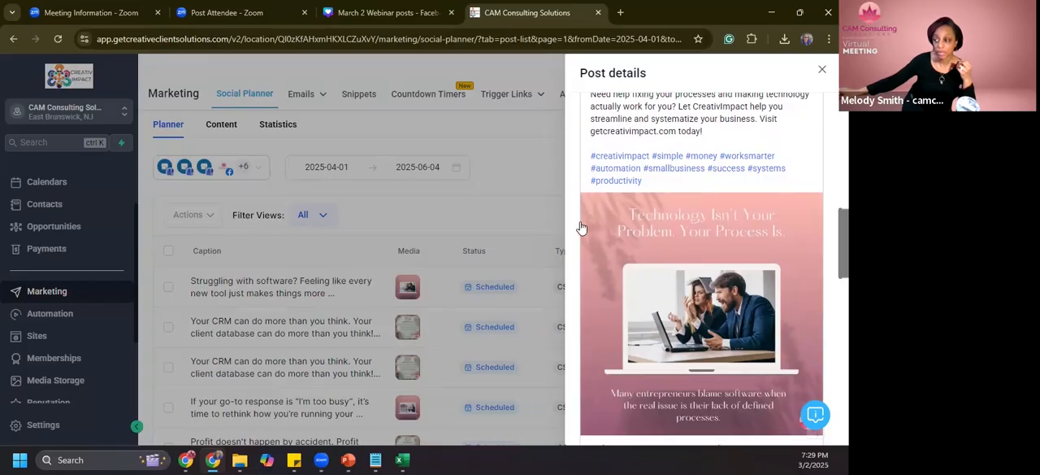
pyautogui.click(507, 191)
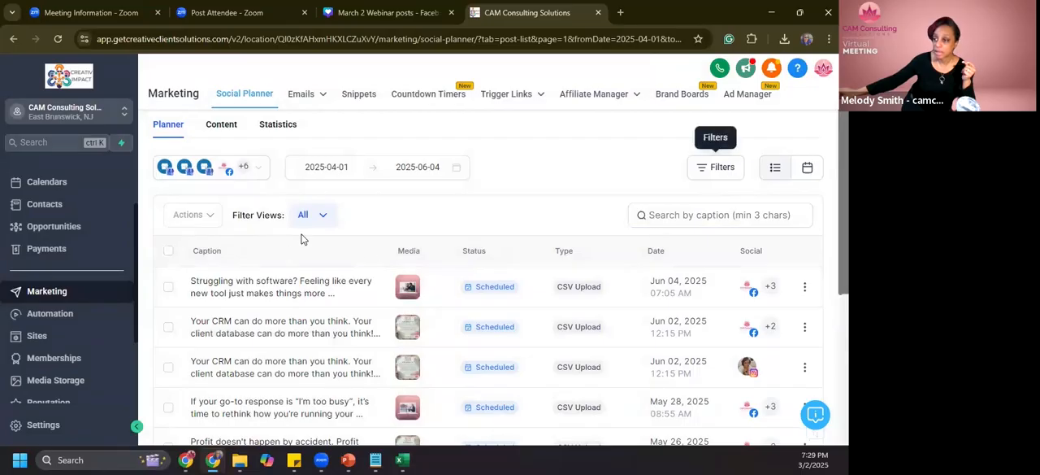
# - Show the planner's CSV content and examine the list of uploaded CSV files with their statuses and post counts
pyautogui.click(221, 124)
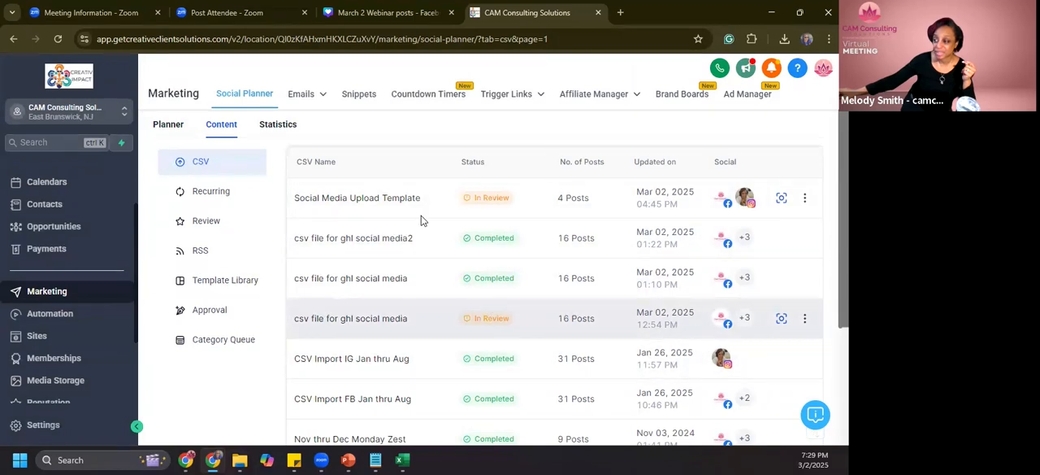
pyautogui.scroll(-1, 471, 380)
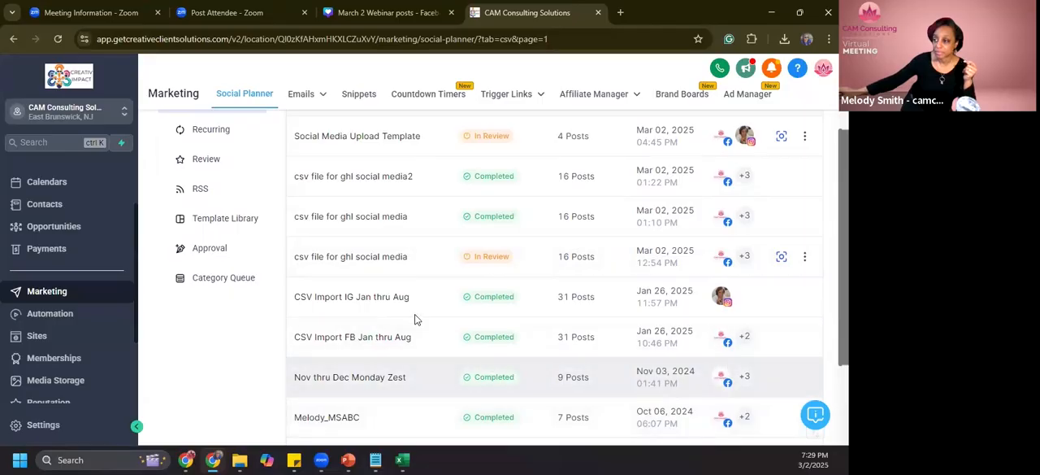
pyautogui.scroll(2, 418, 321)
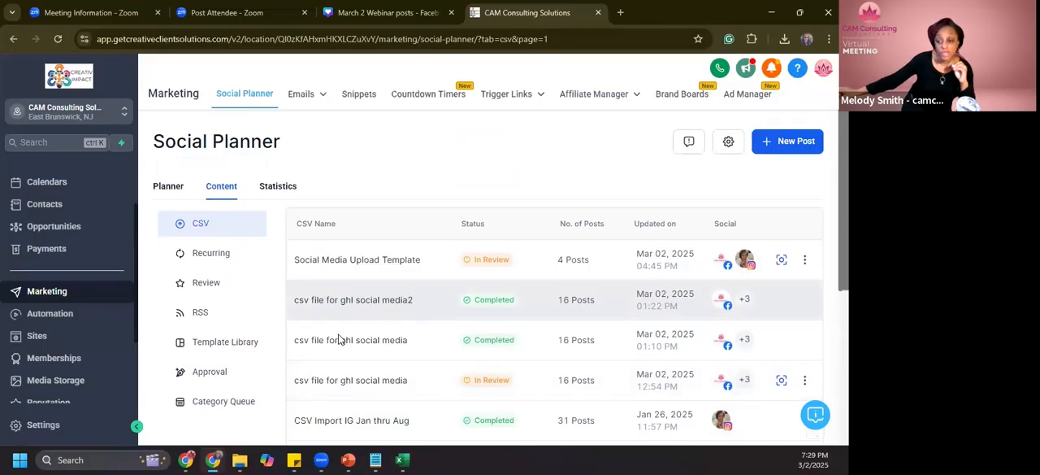
# - Open the 3 easy ways 2 folder inside 2025 Social Media Images in Media Storage
pyautogui.click(57, 382)
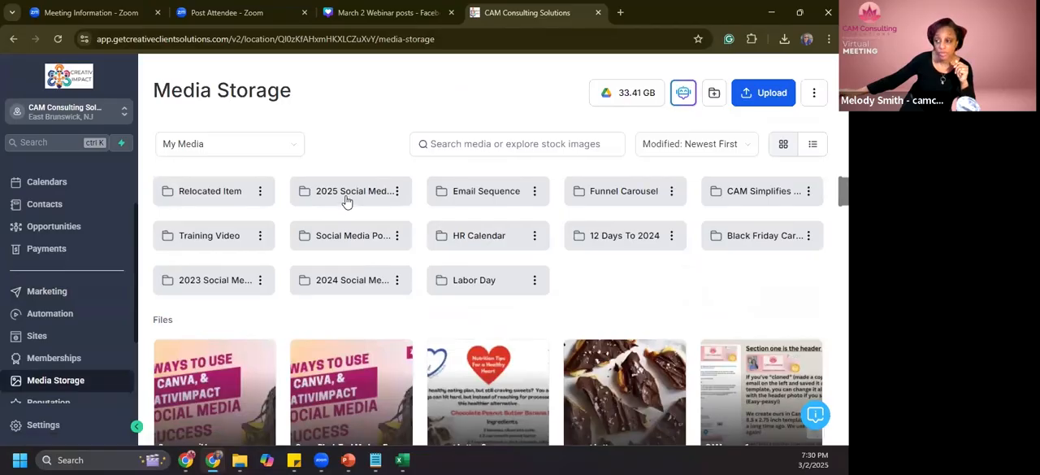
pyautogui.click(347, 197)
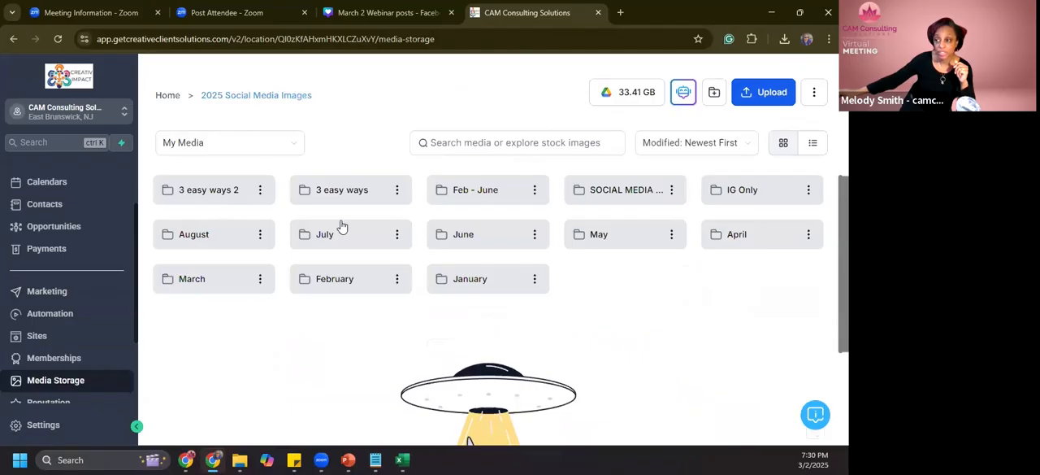
pyautogui.click(228, 192)
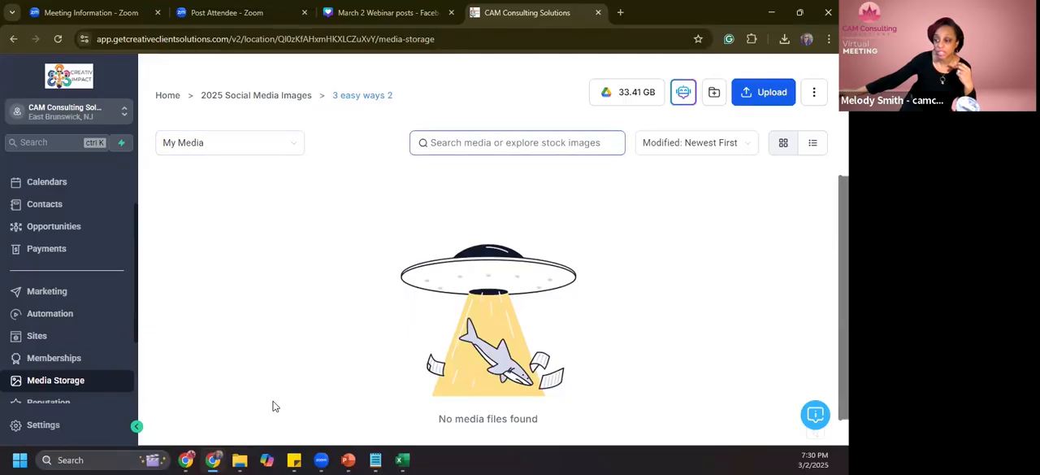
# - Switch to the March 2 Webinar posts folder in File Explorer and move its window so the Media Storage page stays visible
pyautogui.click(239, 460)
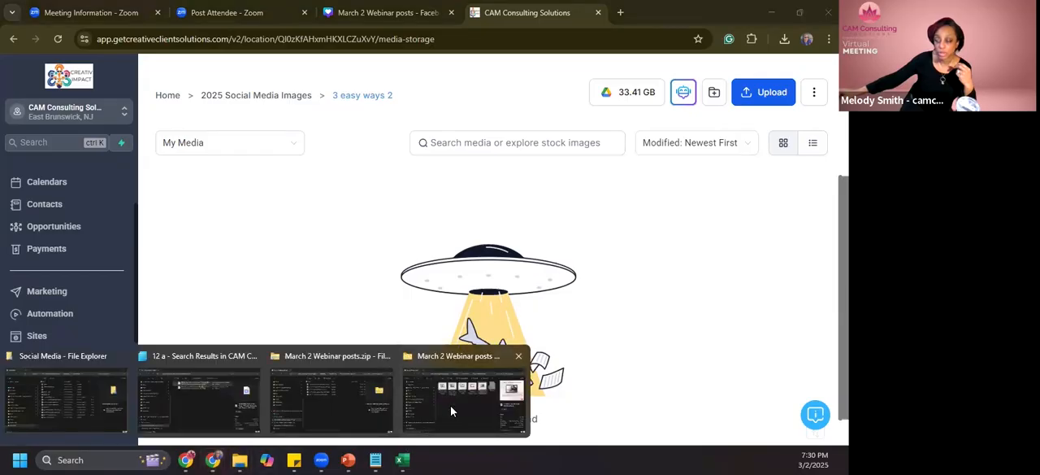
pyautogui.click(452, 412)
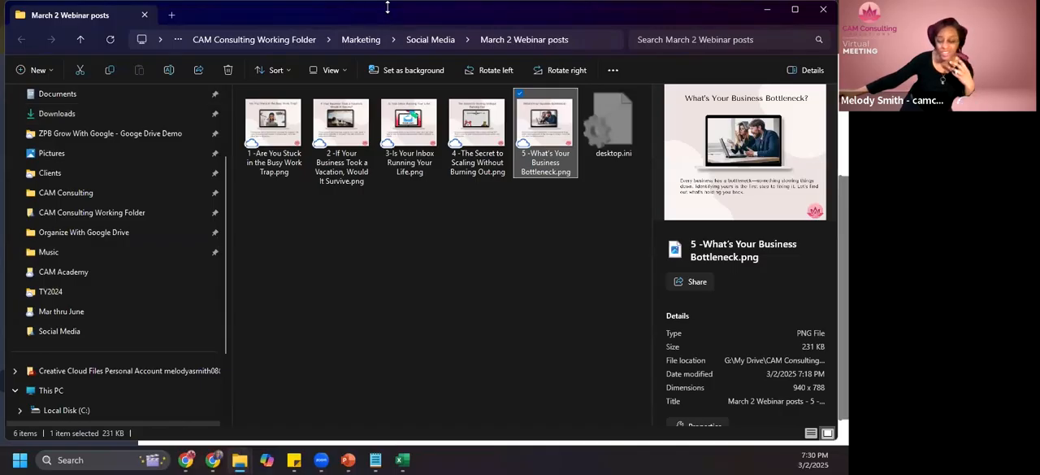
pyautogui.moveTo(388, 7); pyautogui.dragTo(274, 155)
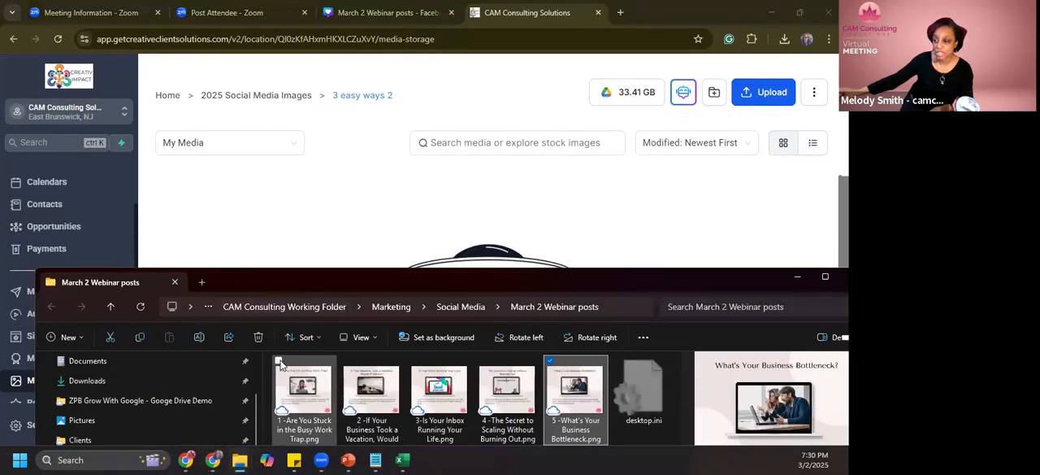
# - Select the five numbered PNG images in March 2 Webinar posts and upload them to the 3 easy ways 2 folder
pyautogui.click(278, 360)
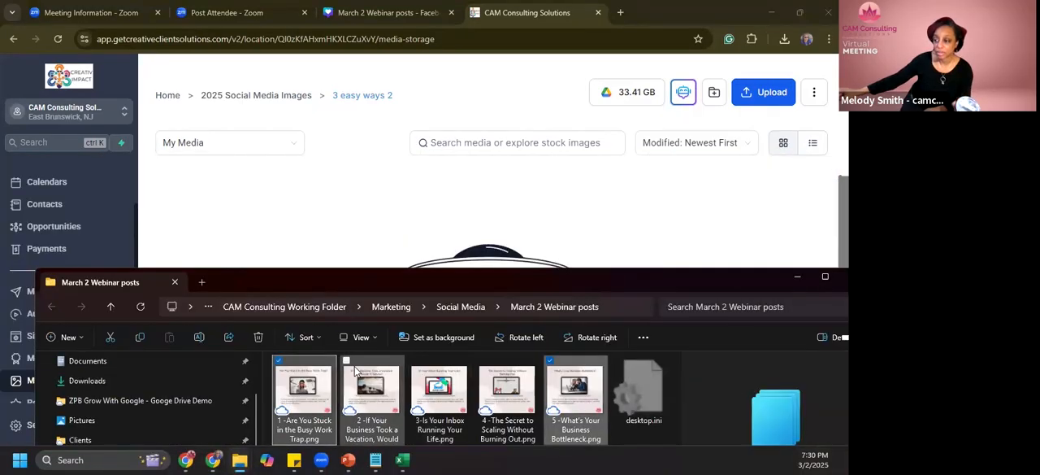
pyautogui.click(551, 360)
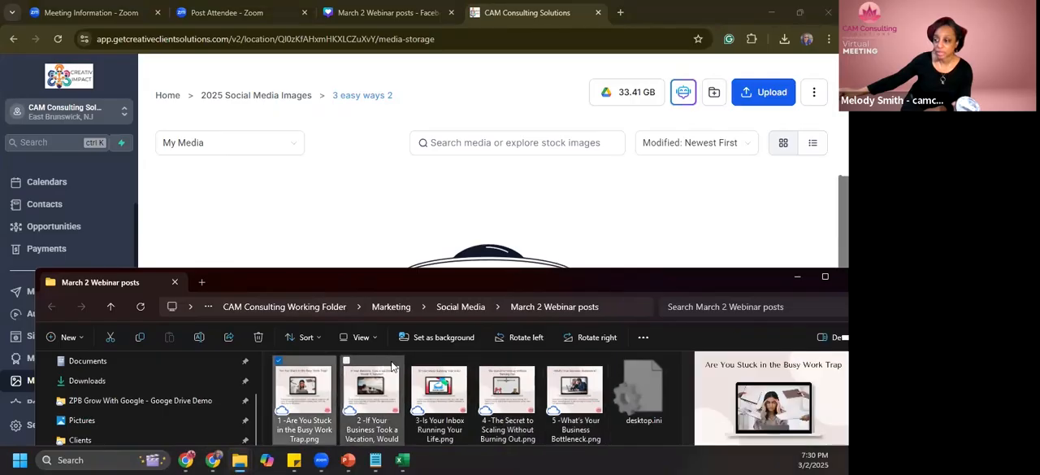
pyautogui.keyDown('shift'); pyautogui.click(348, 371); pyautogui.keyUp('shift')
pyautogui.keyDown('ctrl'); pyautogui.click(293, 365); pyautogui.keyUp('ctrl')
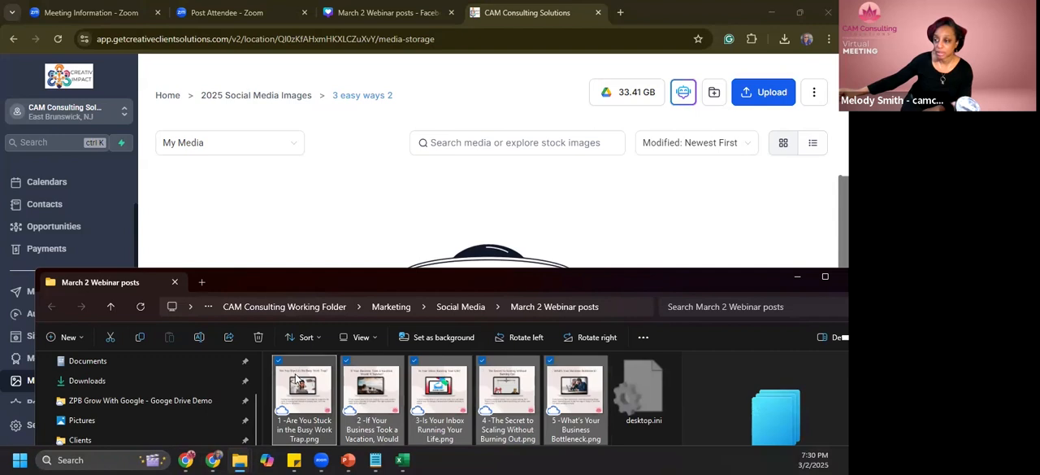
pyautogui.moveTo(363, 171); pyautogui.dragTo(348, 215)
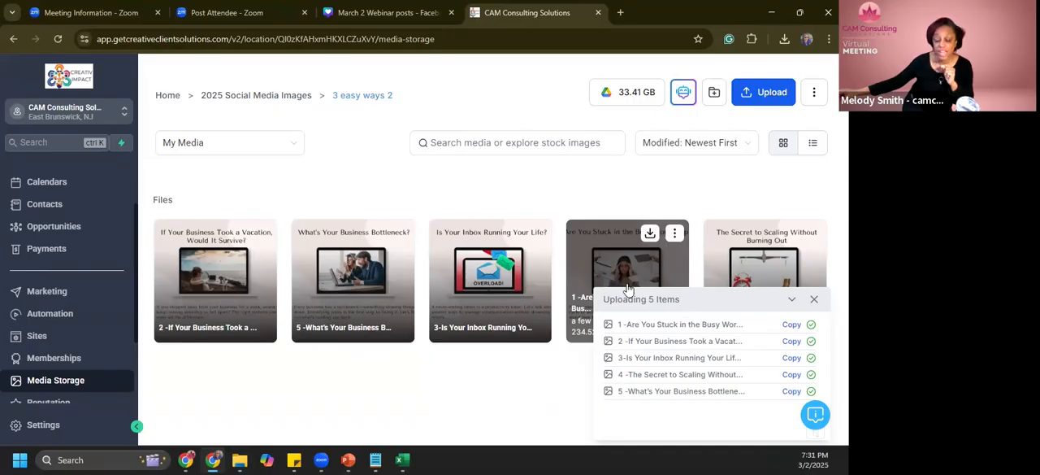
# - Copy the uploaded image 1 link from Media Storage and paste it into imageUrls cell F2 of 3 Easy Ways March.csv in Excel
pyautogui.click(792, 325)
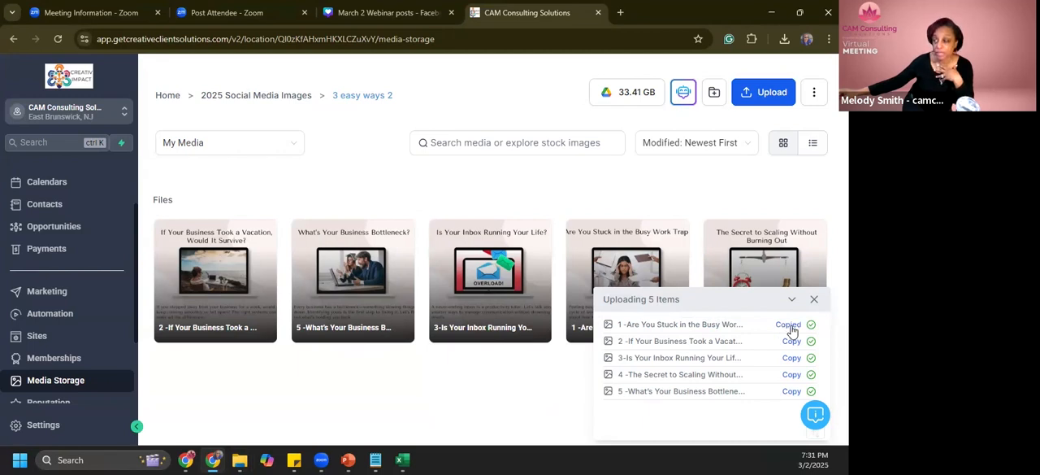
pyautogui.moveTo(401, 460)
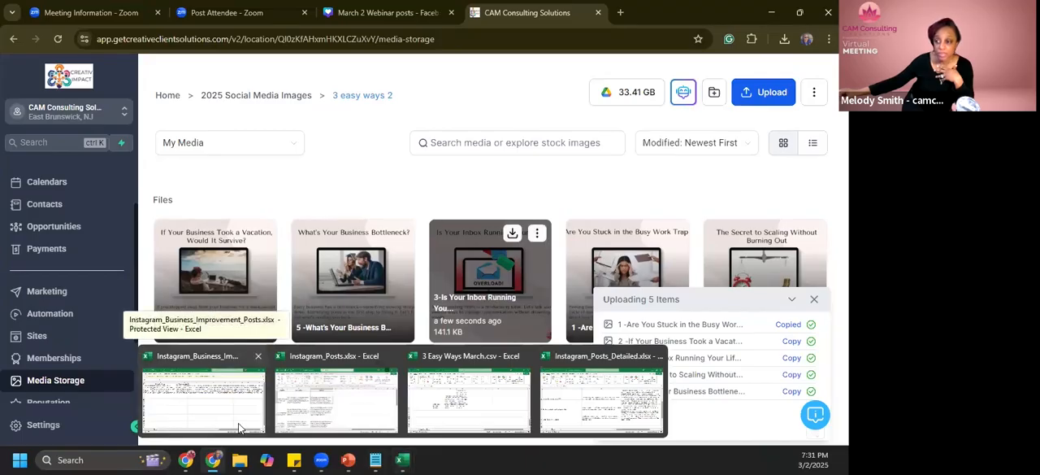
pyautogui.click(469, 400)
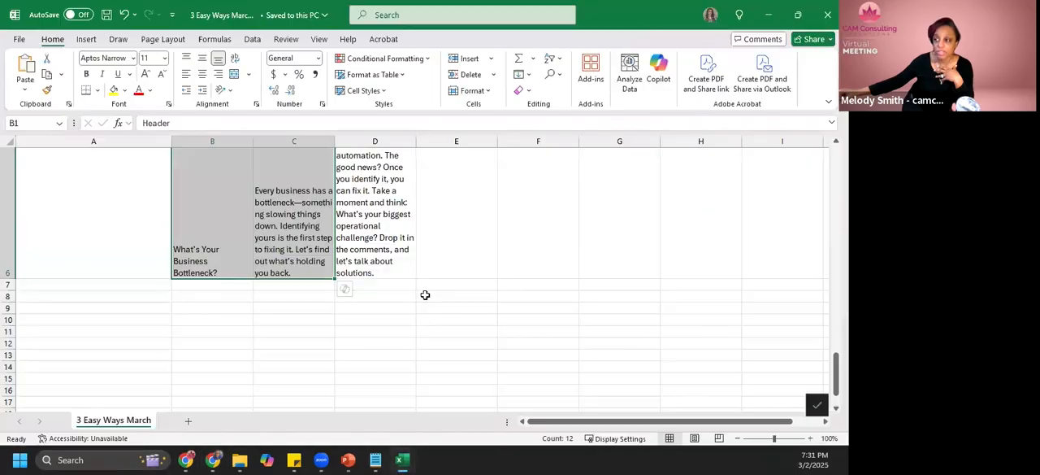
pyautogui.scroll(5, 405, 289)
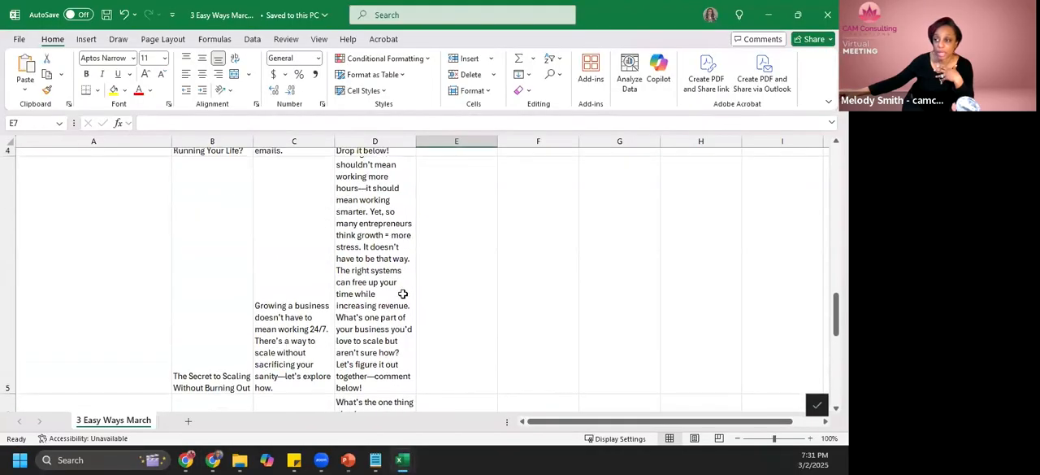
pyautogui.scroll(3, 400, 293)
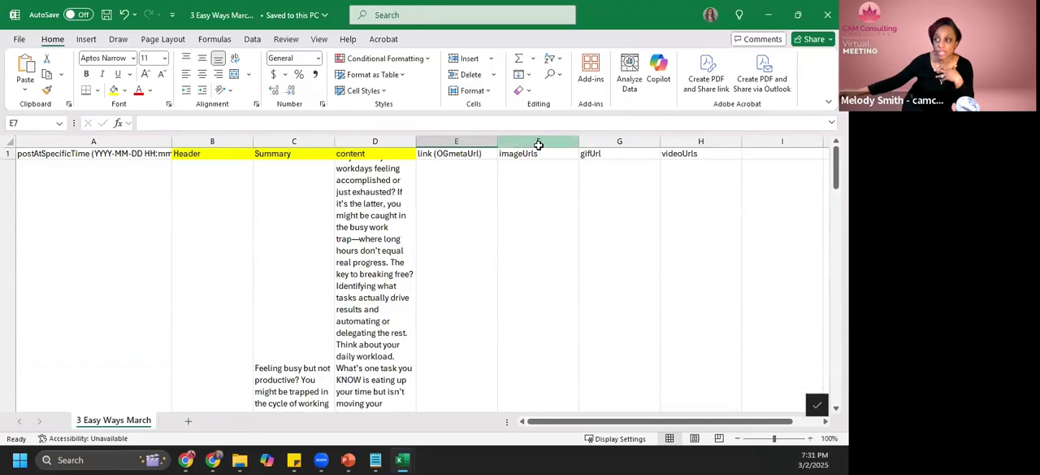
pyautogui.click(544, 178)
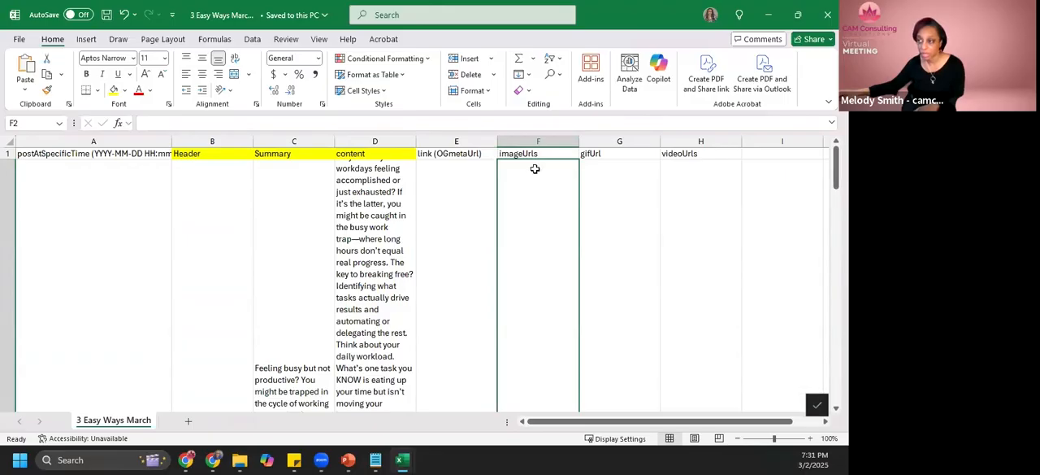
pyautogui.click(408, 121)
pyautogui.hotkey('ctrl', 'v')
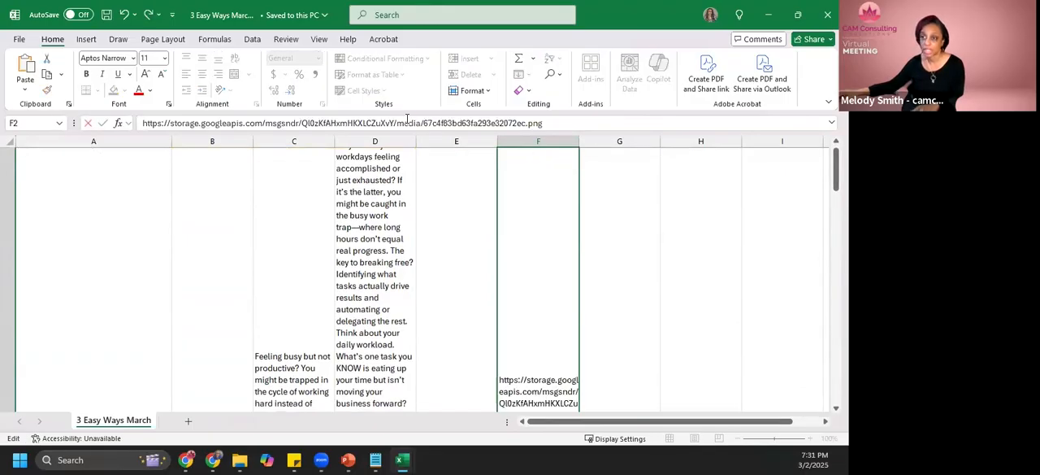
pyautogui.click(611, 261)
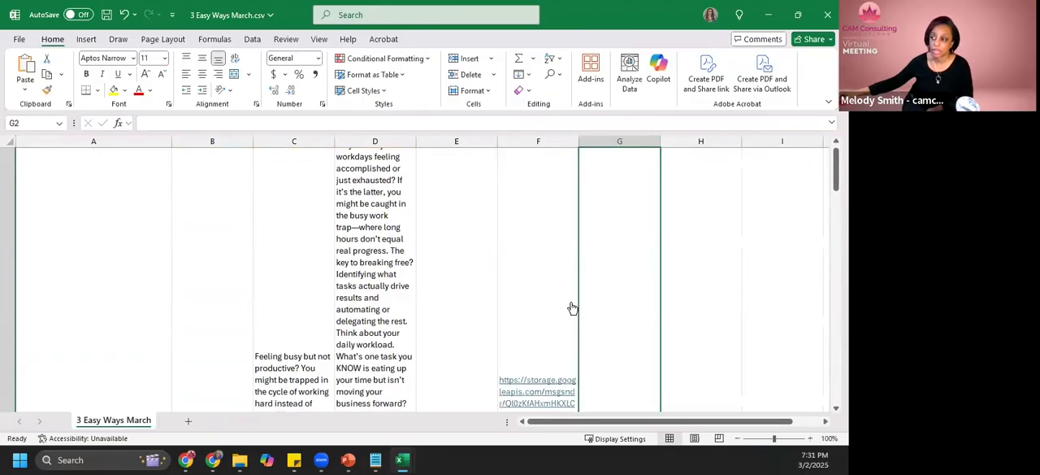
# - Open the image link in F2 to check the picture in the browser, and return to 3 Easy Ways March.csv in Excel
pyautogui.scroll(1, 553, 394)
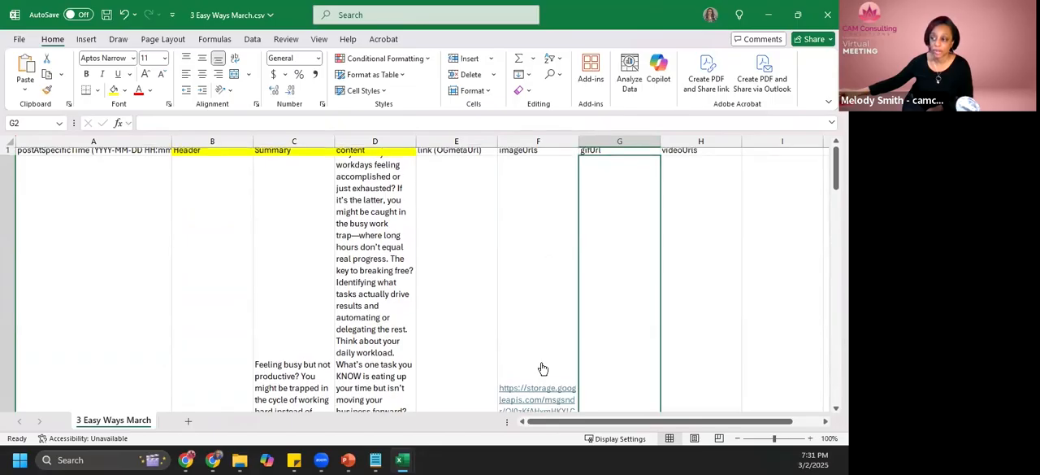
pyautogui.scroll(-2, 553, 394)
pyautogui.click(552, 394)
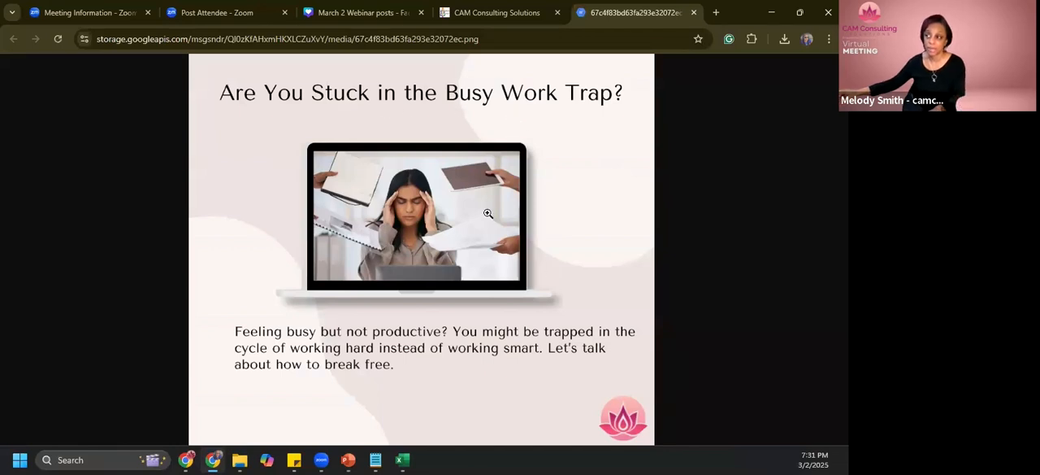
pyautogui.click(520, 12)
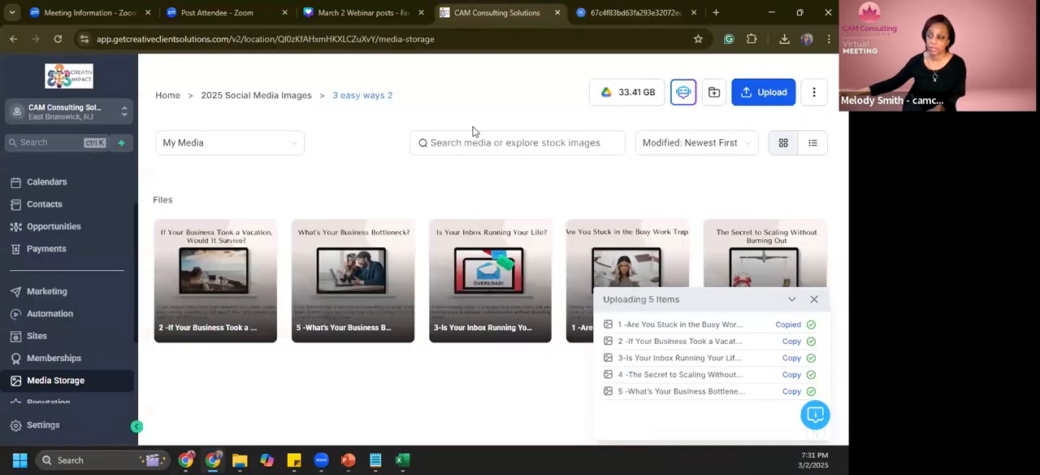
pyautogui.click(397, 460)
pyautogui.click(398, 460)
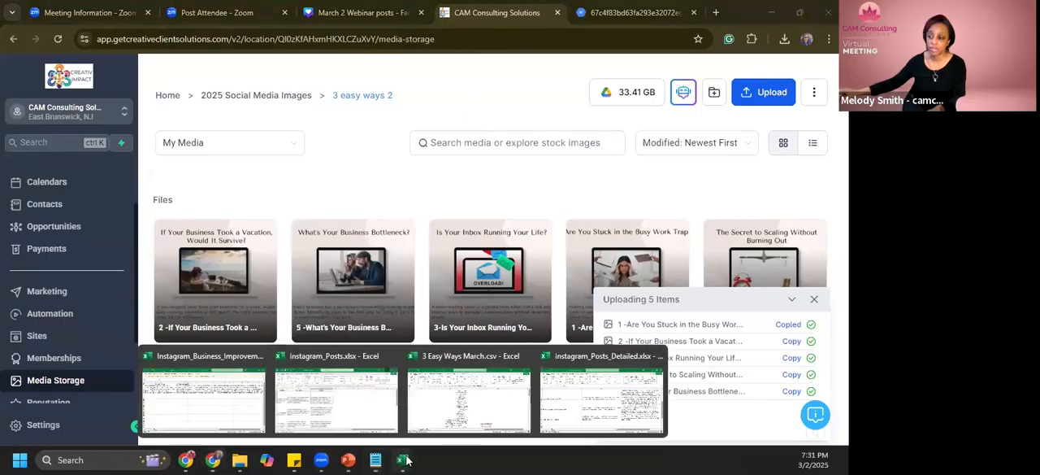
pyautogui.click(457, 409)
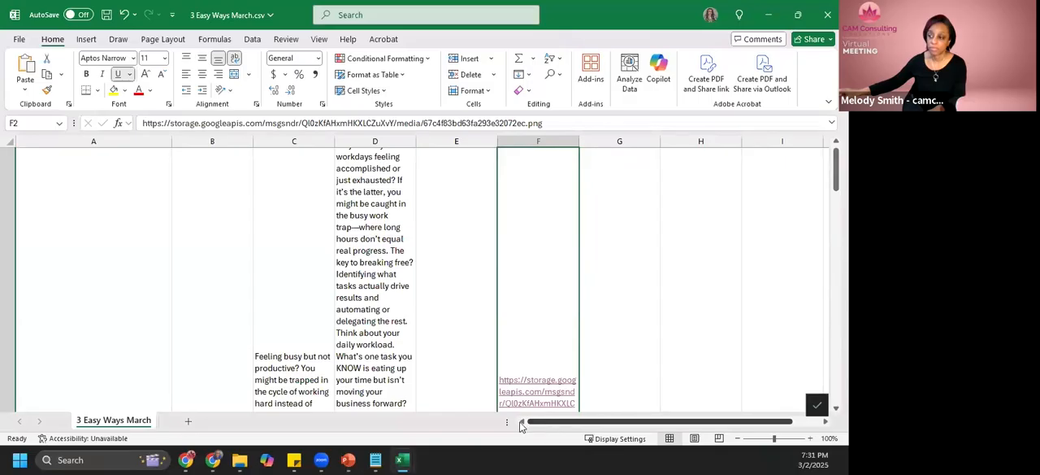
# - Review the first post's date, header, summary and content cells alongside its image link in row 2
pyautogui.scroll(1, 458, 363)
pyautogui.click(340, 232)
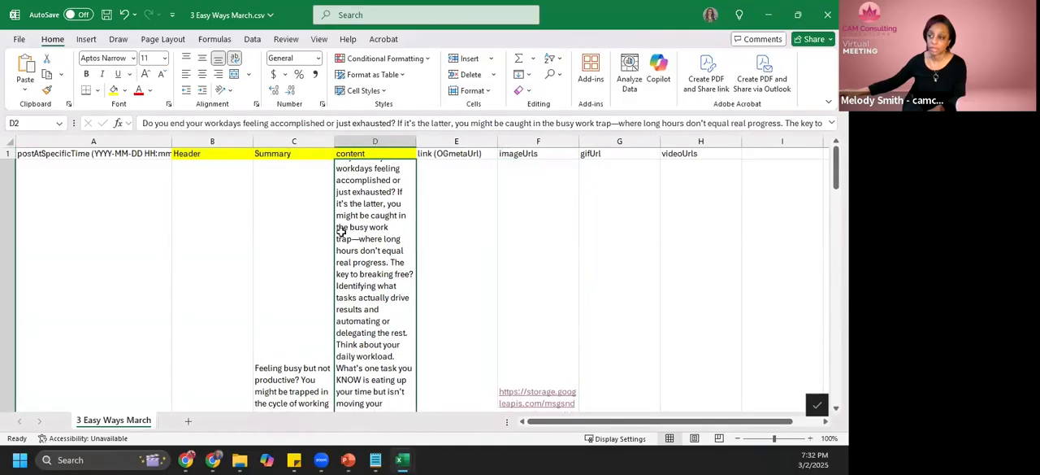
pyautogui.moveTo(524, 418); pyautogui.dragTo(601, 439)
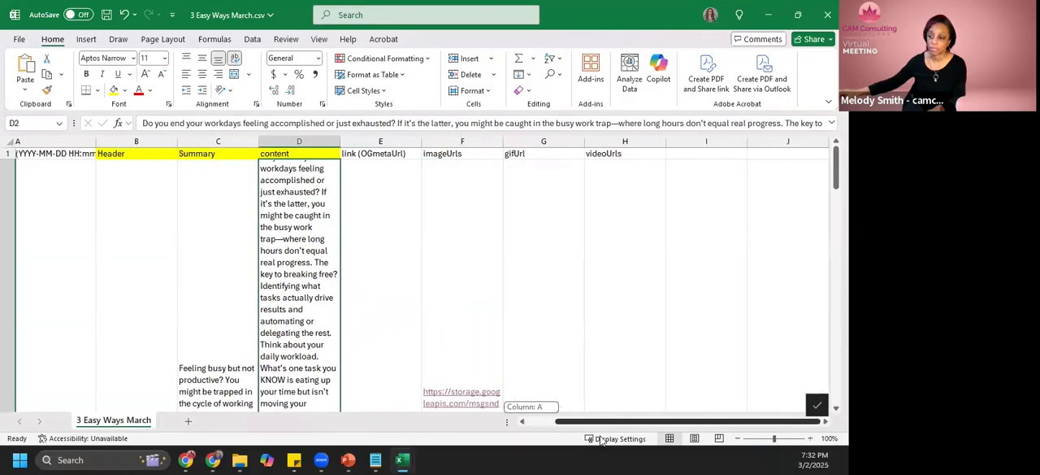
pyautogui.moveTo(384, 424); pyautogui.dragTo(380, 422)
pyautogui.click(230, 323)
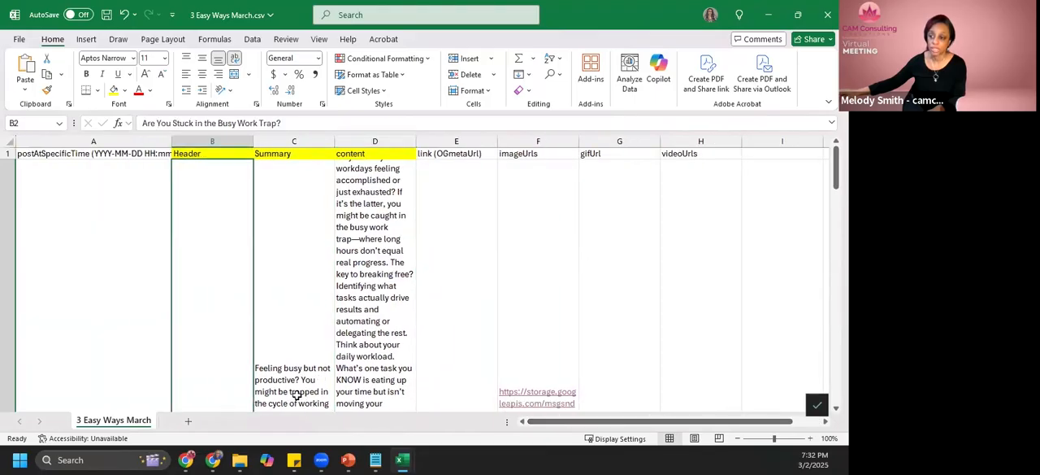
pyautogui.scroll(-2, 437, 402)
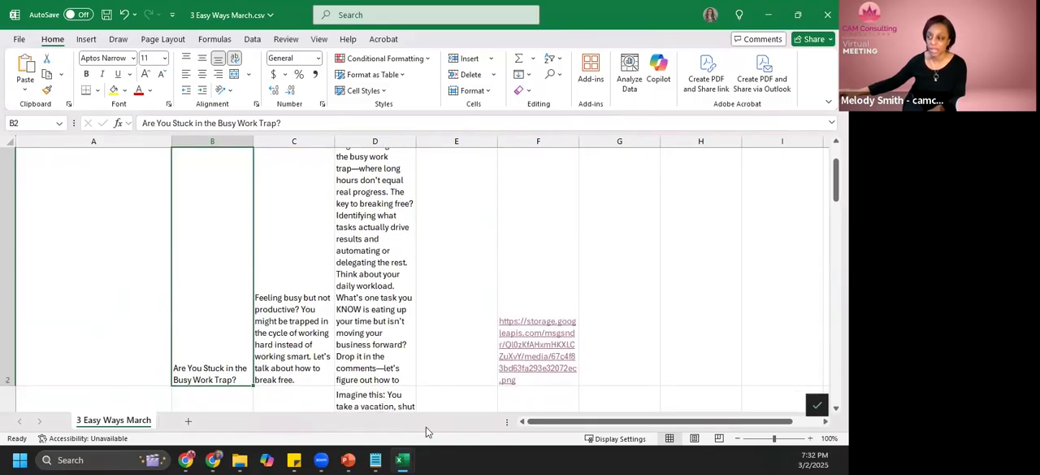
pyautogui.click(166, 317)
pyautogui.scroll(-2, 504, 350)
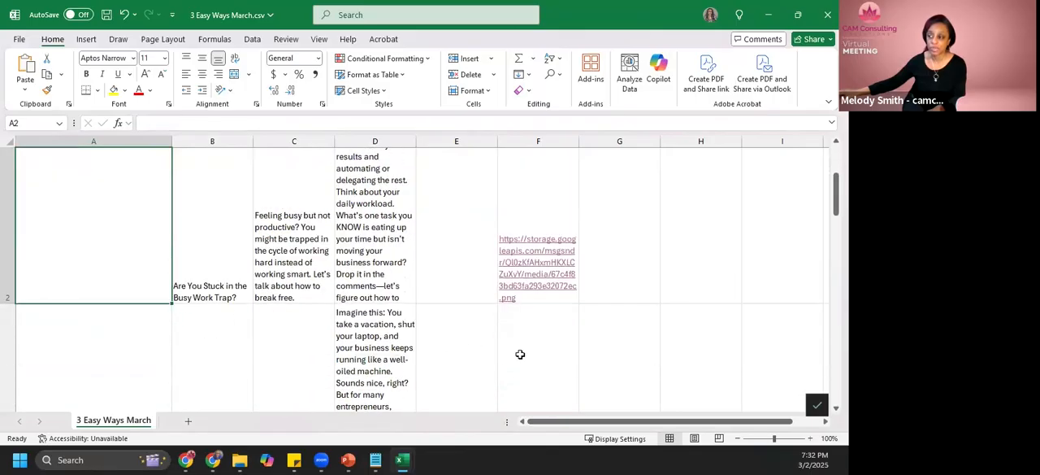
pyautogui.scroll(-1, 527, 345)
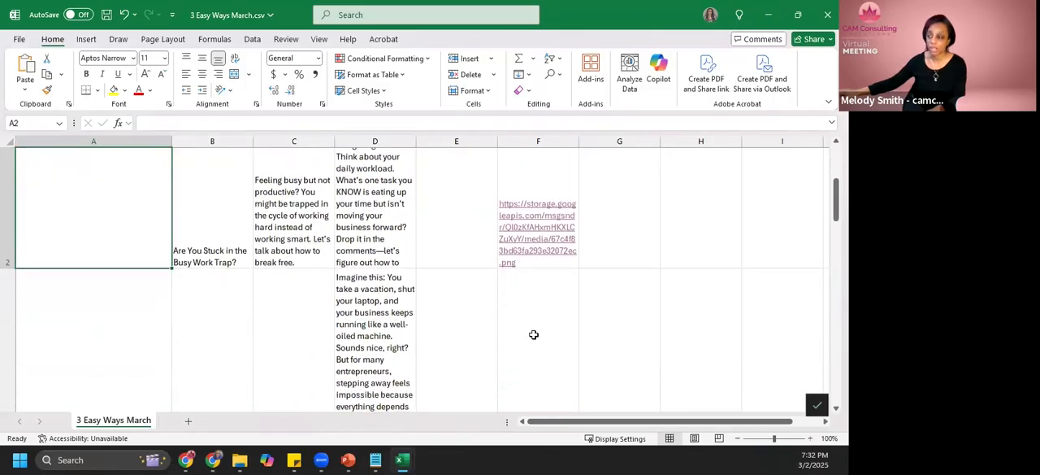
# - Copy the link of image 2, about the business taking a vacation, from Media Storage and paste it into F3 of the CSV
pyautogui.click(533, 335)
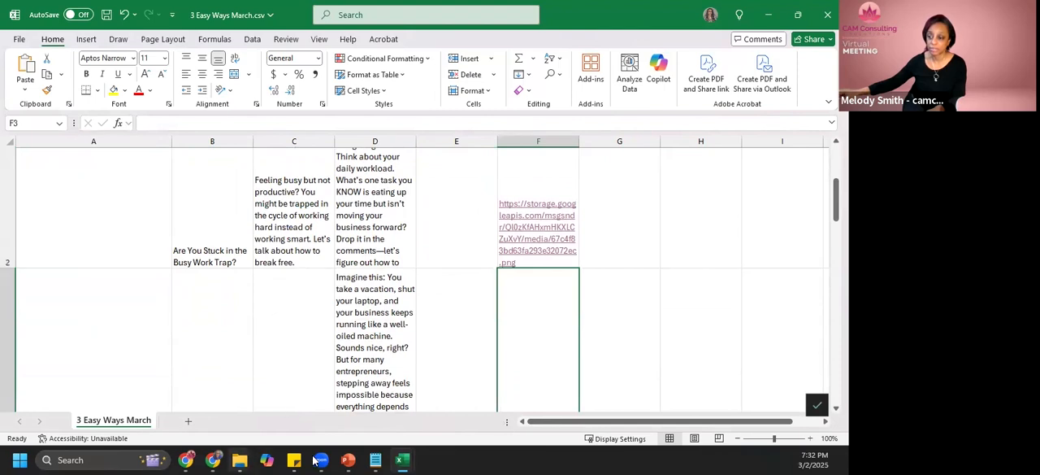
pyautogui.moveTo(214, 460)
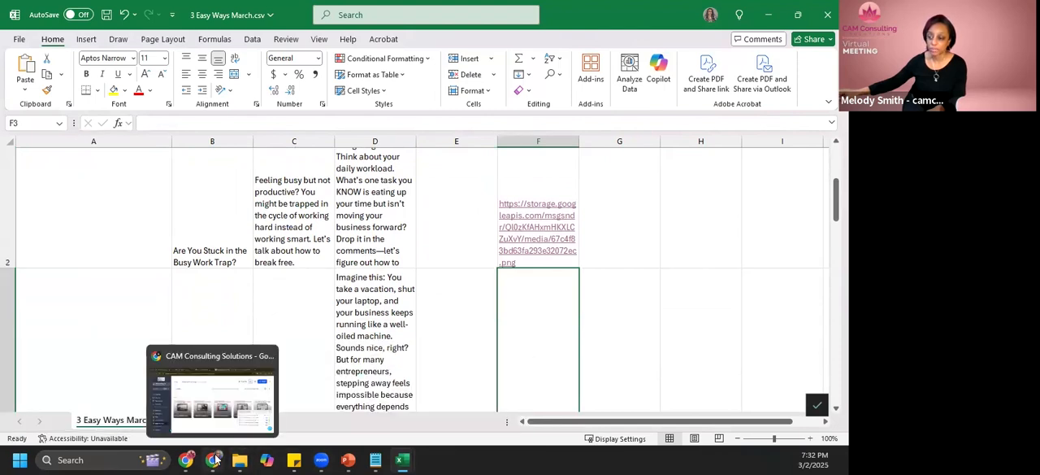
pyautogui.click(218, 429)
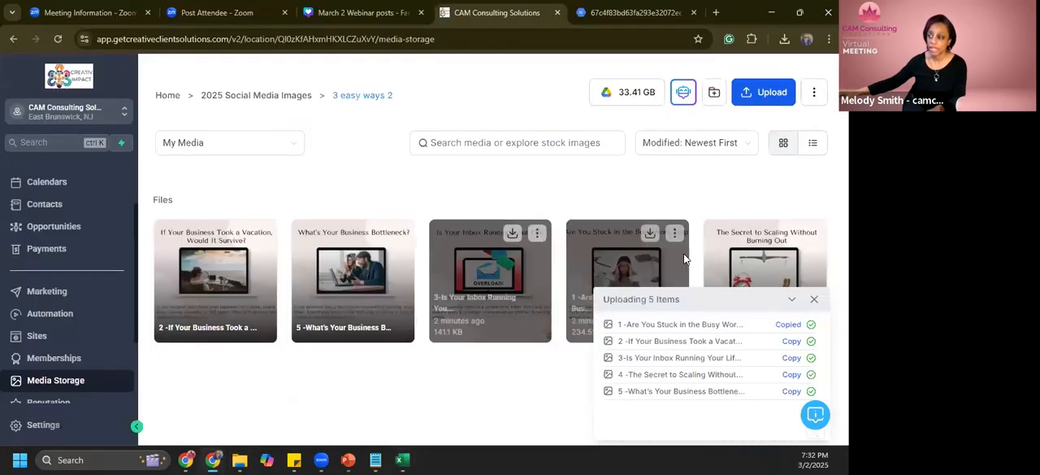
pyautogui.click(793, 342)
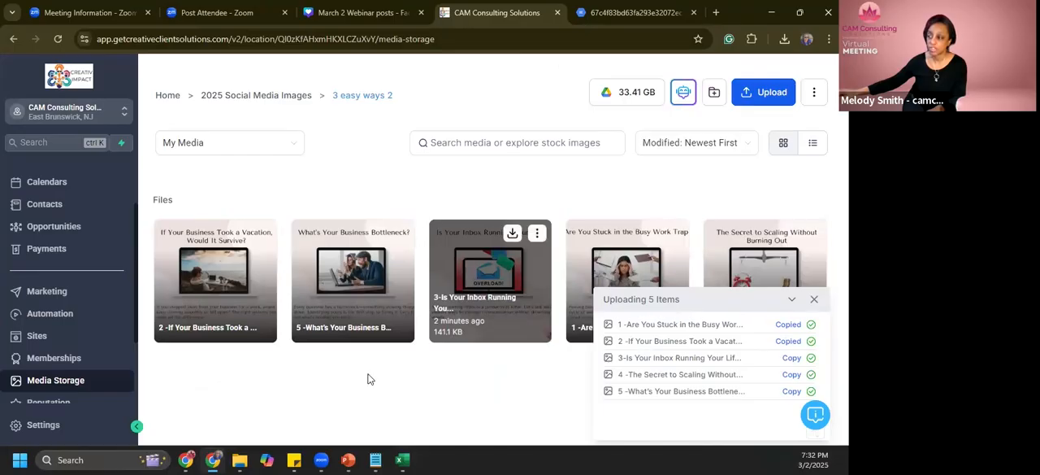
pyautogui.moveTo(407, 460)
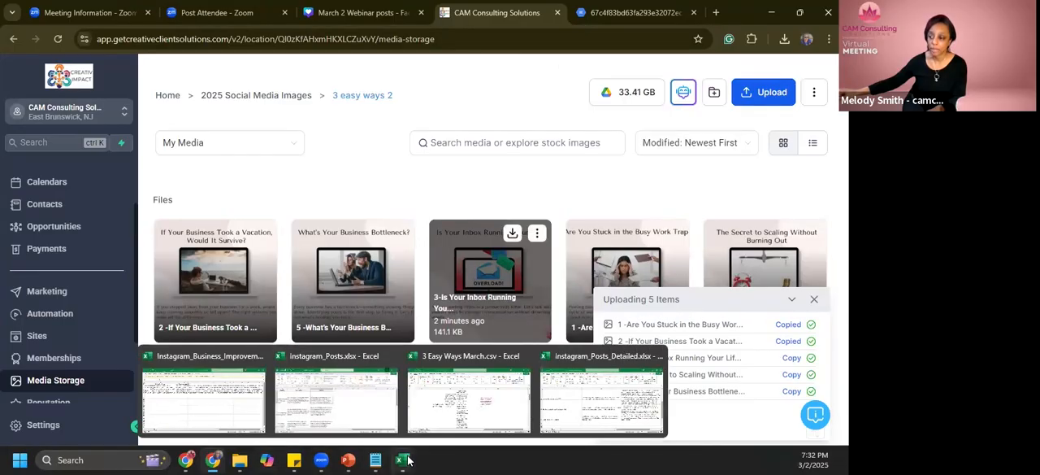
pyautogui.click(486, 423)
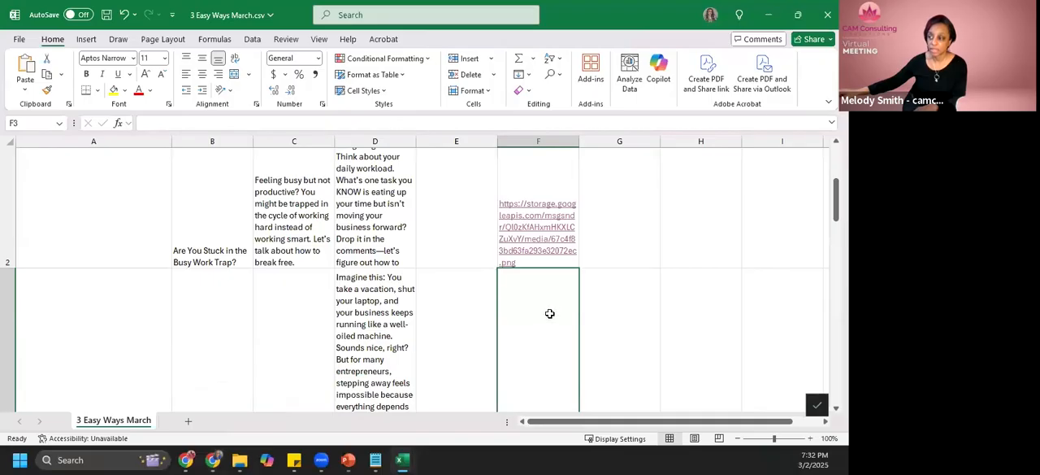
pyautogui.scroll(-2, 549, 315)
pyautogui.hotkey('ctrl', 'v')
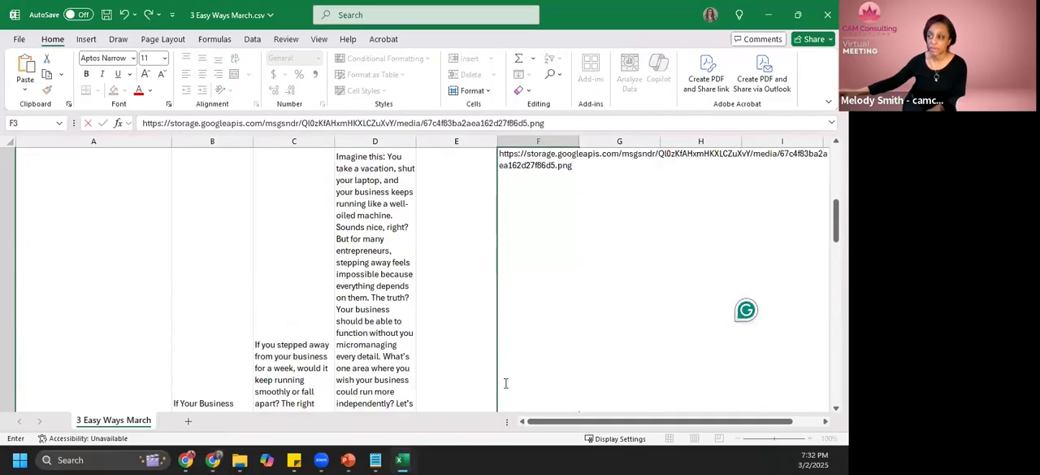
pyautogui.click(405, 460)
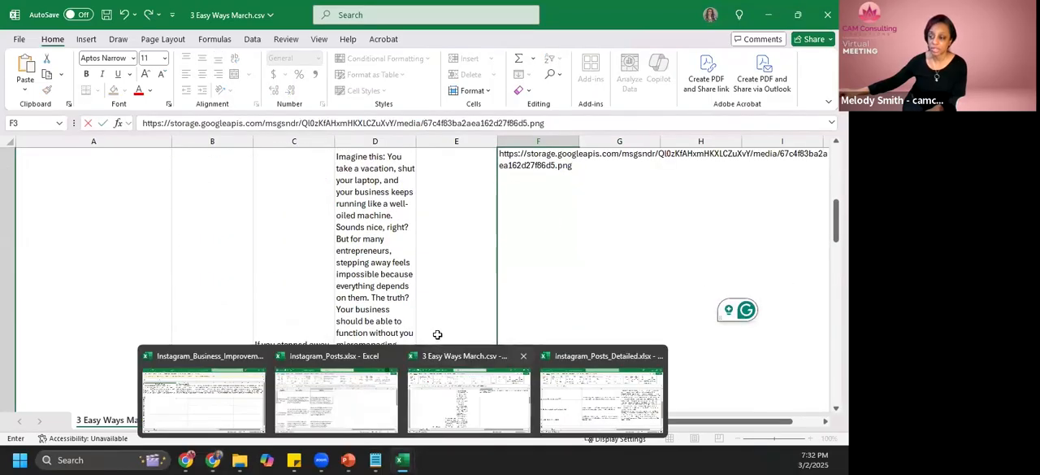
pyautogui.scroll(-5, 521, 281)
pyautogui.click(520, 281)
# - Copy the link of image 3, Is Your Inbox Running Your Life, from Media Storage and paste it into F4 of the CSV
pyautogui.click(213, 460)
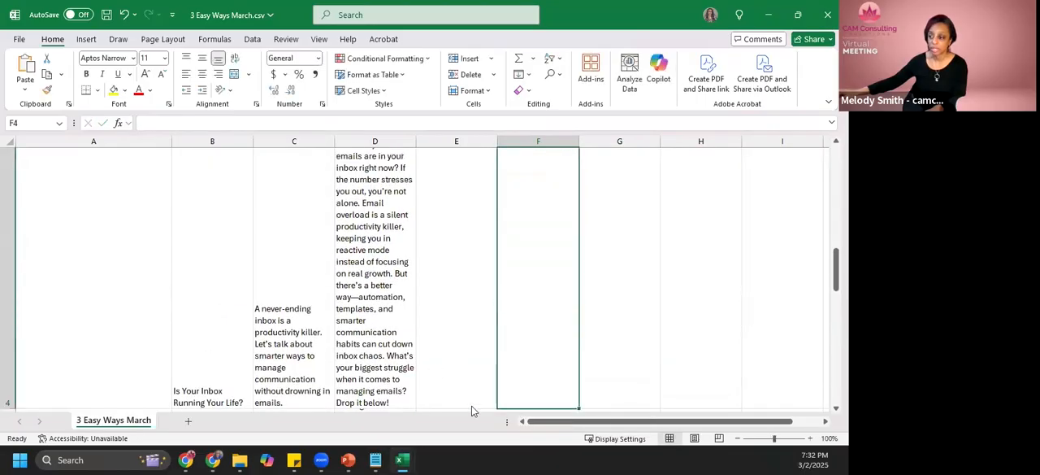
pyautogui.click(792, 359)
pyautogui.hotkey('alt', 'Tab')
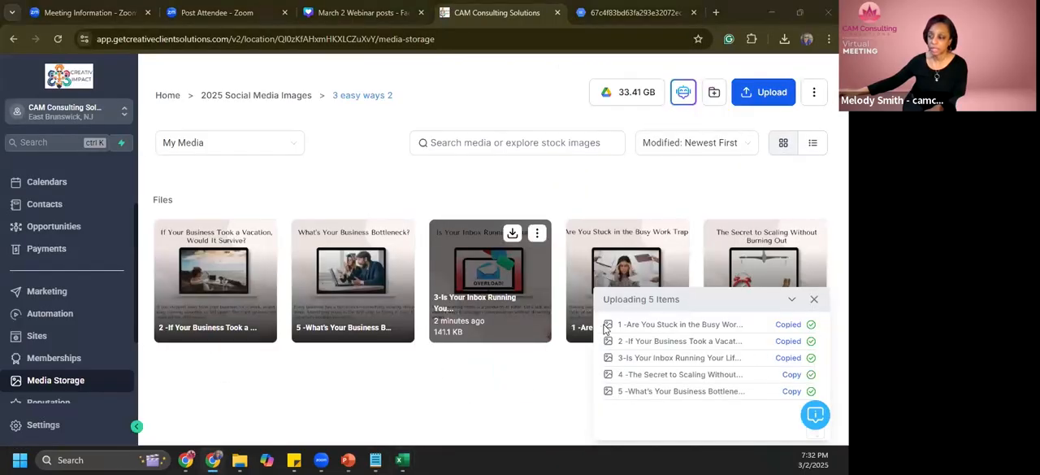
pyautogui.doubleClick(544, 326)
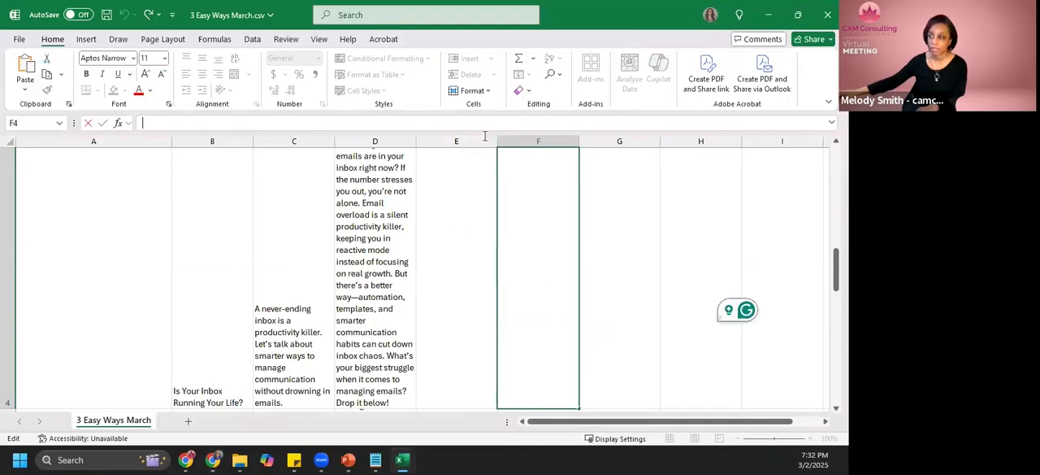
pyautogui.hotkey('ctrl', 'v')
pyautogui.press('Return')
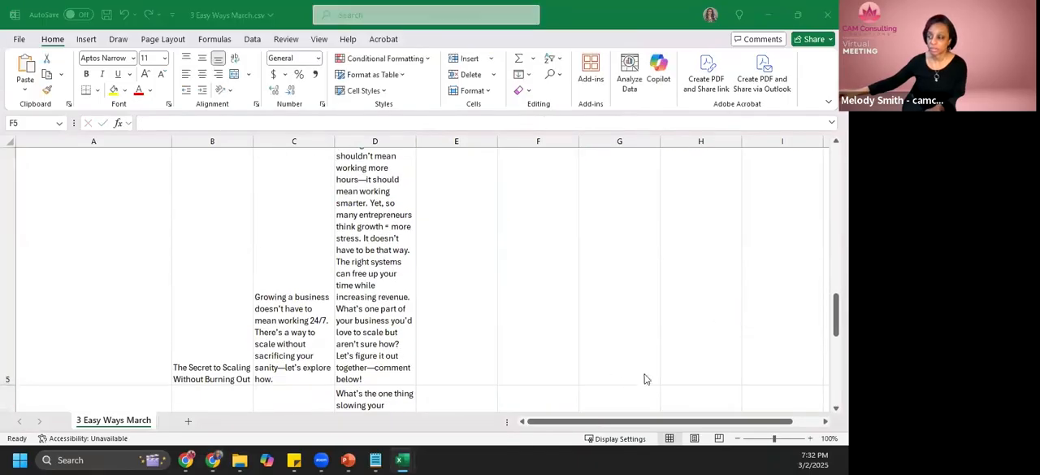
# - Copy the link of image 4, The Secret to Scaling Without Burning Out, from Media Storage and paste it into F5 of the CSV
pyautogui.hotkey('alt', 'Tab')
pyautogui.click(787, 374)
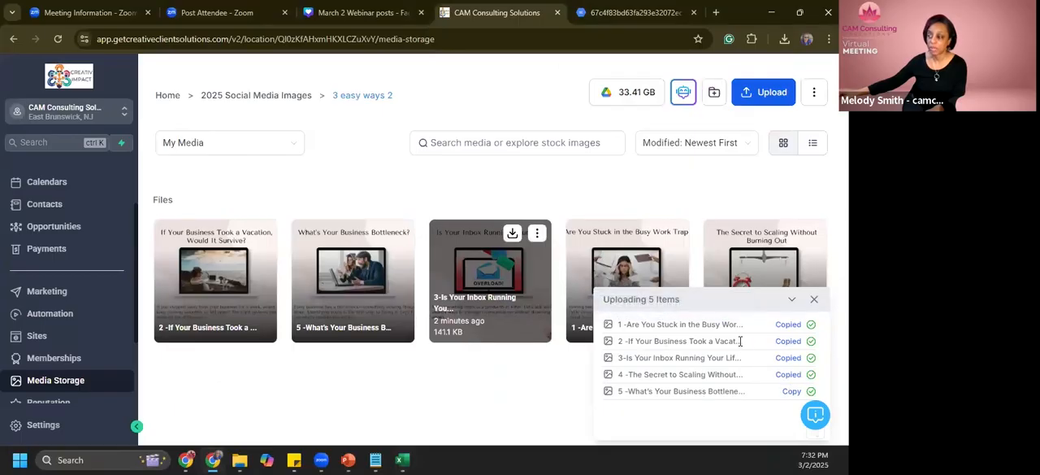
pyautogui.hotkey('alt', 'Tab')
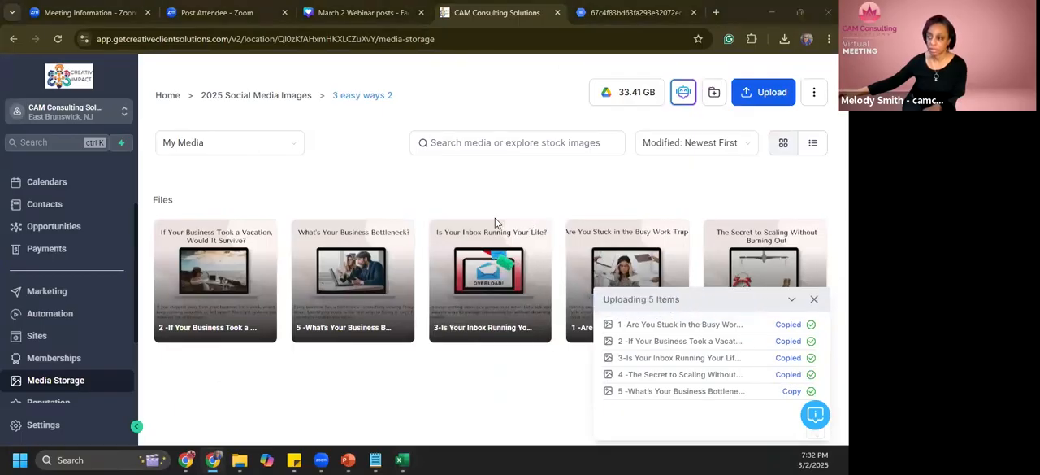
pyautogui.write('https://storage.googleapis.com/msgsndr/Ql0zKfAHxmHKXLCZuXvY/media/67c4f83baaa1be3514cfc195.png')
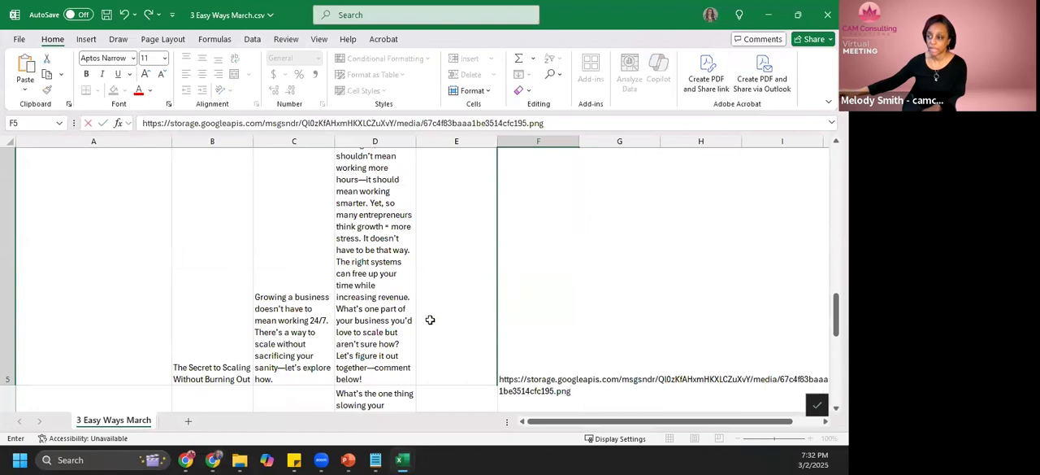
pyautogui.press('Return')
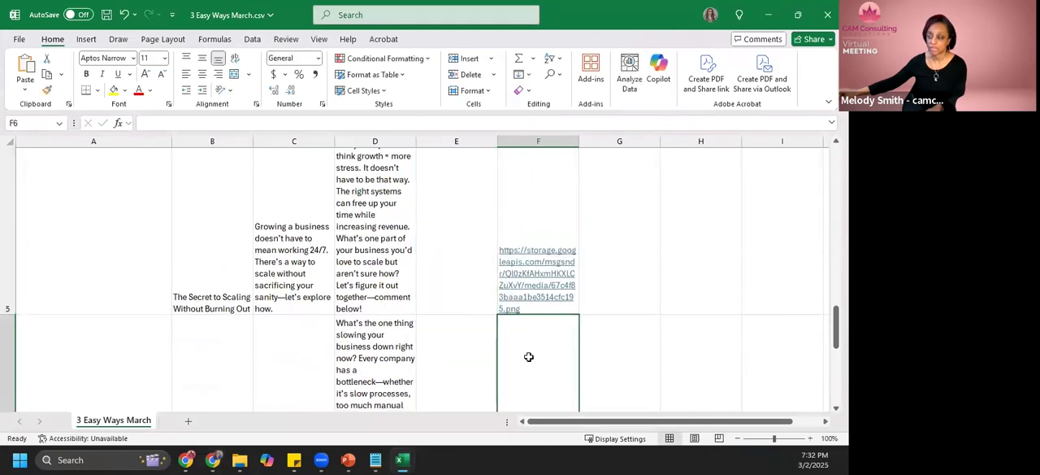
# - Copy the link of the What's Your Business Bottleneck? image from Media Storage and paste it into F6 of the CSV
pyautogui.hotkey('alt', 'Tab')
pyautogui.click(789, 394)
pyautogui.hotkey('alt', 'Tab')
pyautogui.write('https://storage.googleapis.com/msgsndr/Ql0zKfAHxmHKXLCZuXvY/media/67c4f83bd63fa26b022072ed.png')
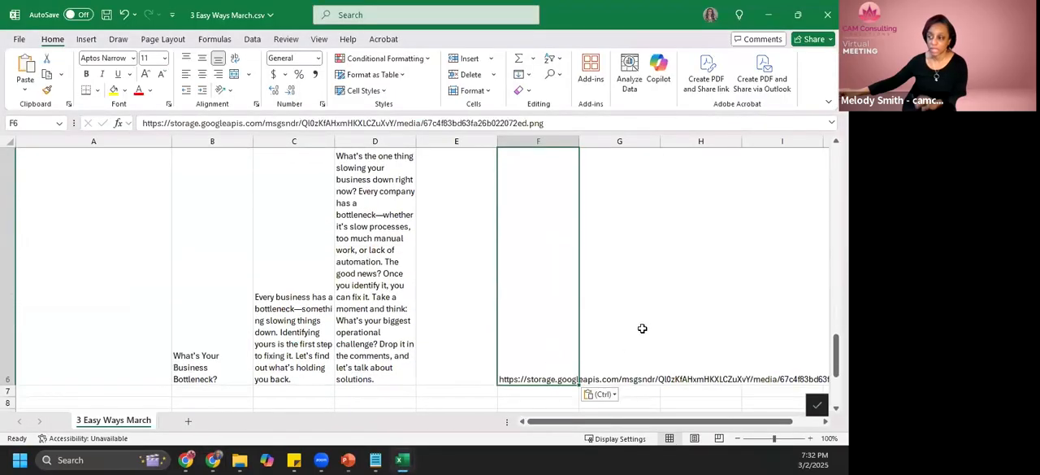
pyautogui.click(627, 329)
pyautogui.click(558, 324)
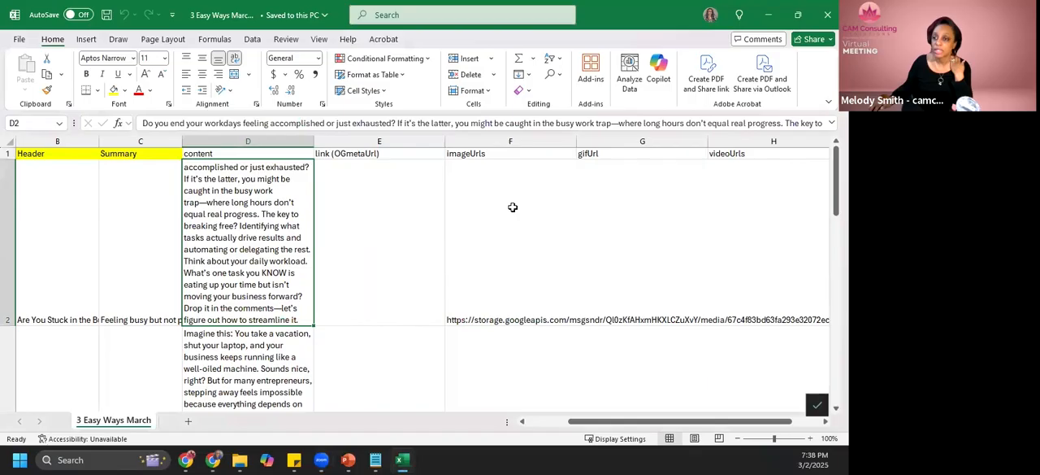
pyautogui.press('Left')
pyautogui.press('Left')
pyautogui.press('Left')
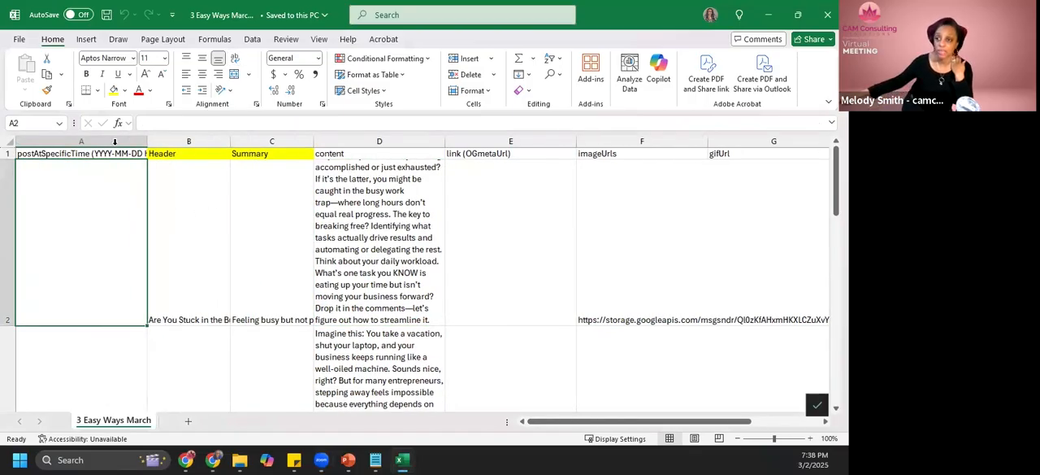
pyautogui.click(114, 152)
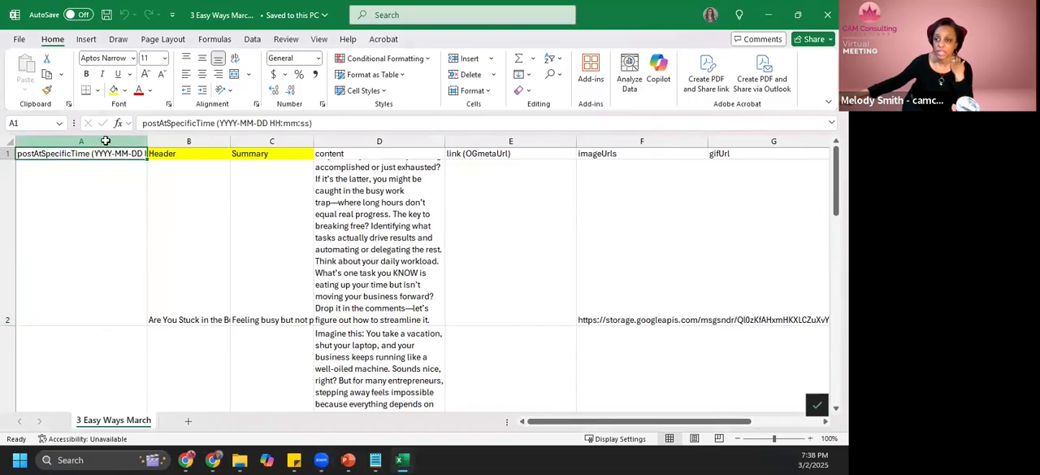
pyautogui.click(105, 140)
pyautogui.click(318, 60)
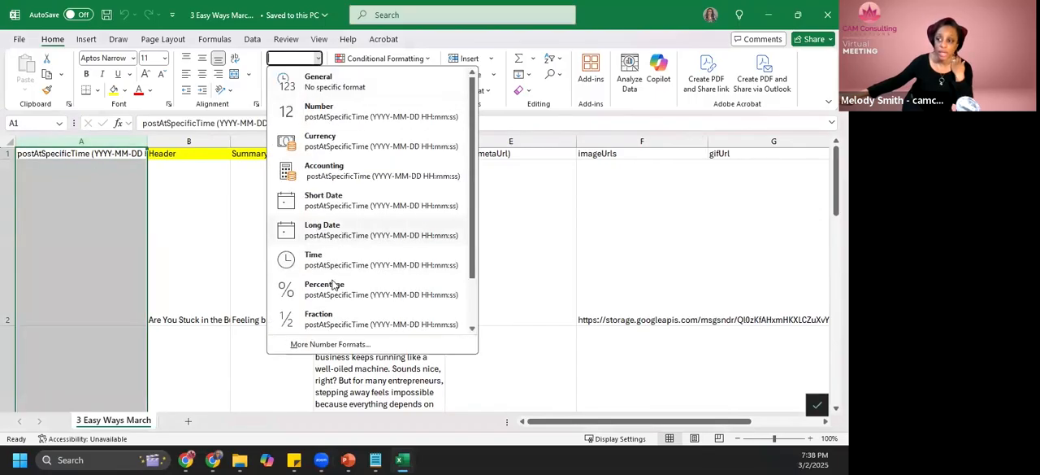
pyautogui.click(323, 345)
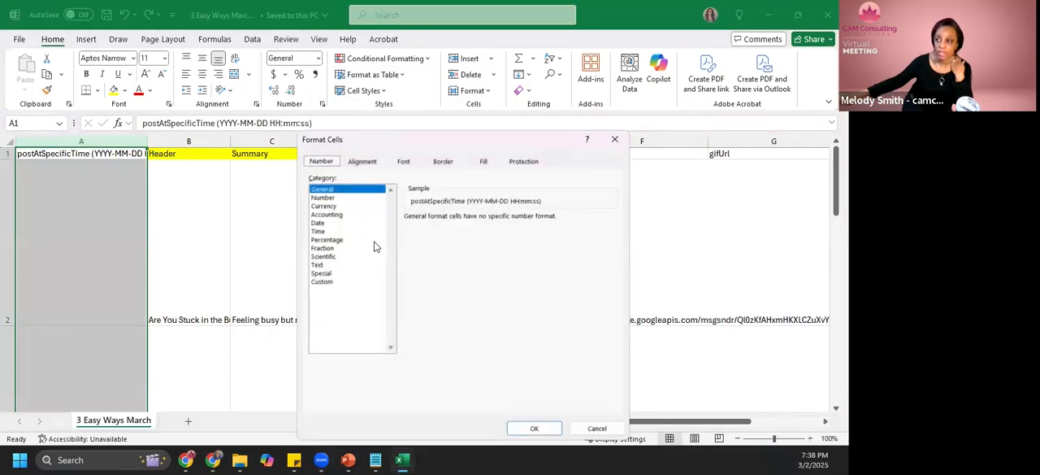
pyautogui.click(323, 282)
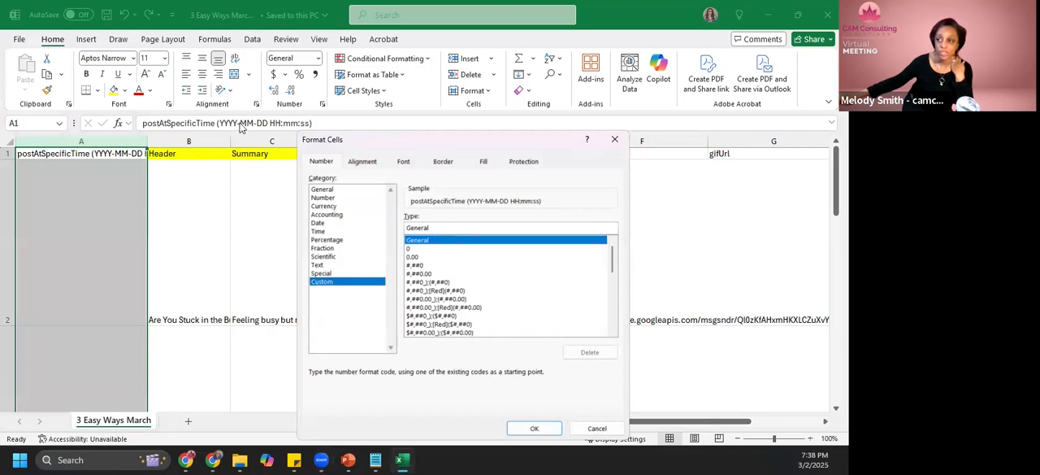
pyautogui.click(596, 428)
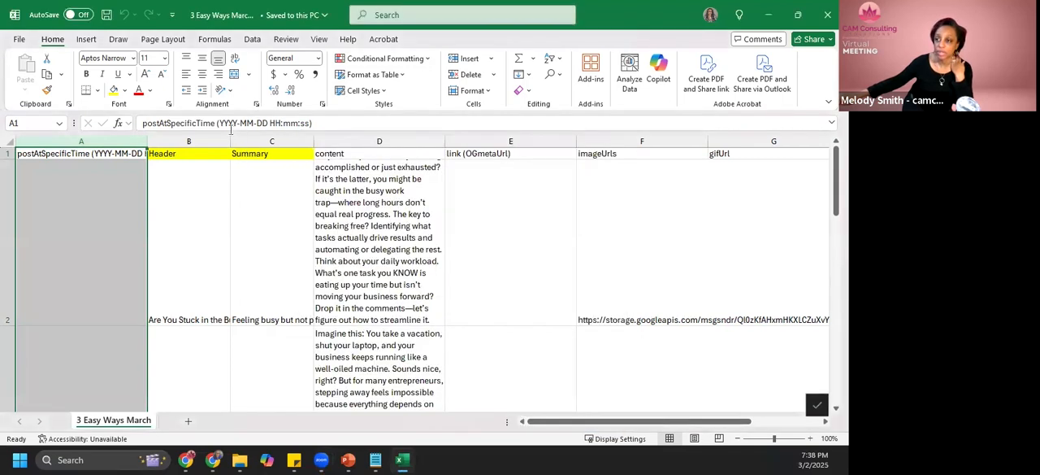
# - Copy the pattern YYYY-MM-DD HH:mm:ss from the A1 header and apply it to column A as a custom number format
pyautogui.moveTo(219, 123); pyautogui.dragTo(309, 132)
pyautogui.hotkey('ctrl', 'c')
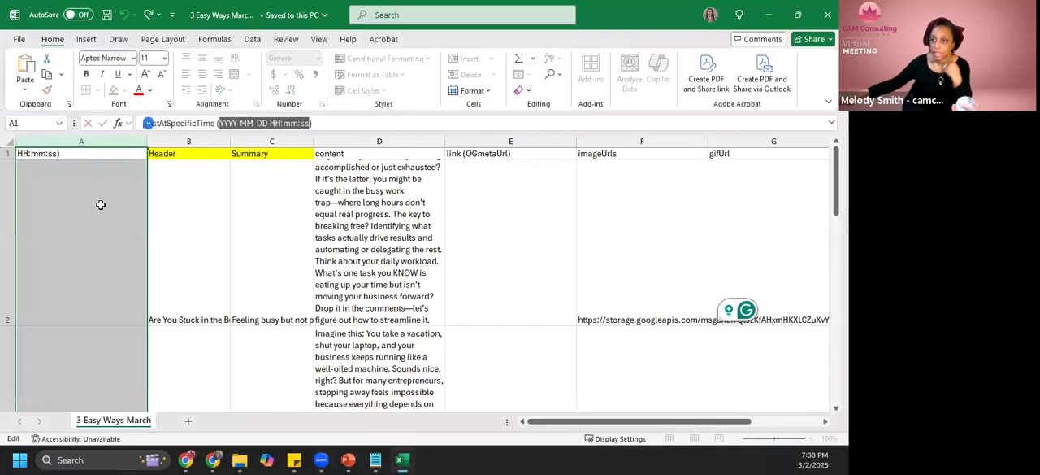
pyautogui.click(112, 195)
pyautogui.click(86, 139)
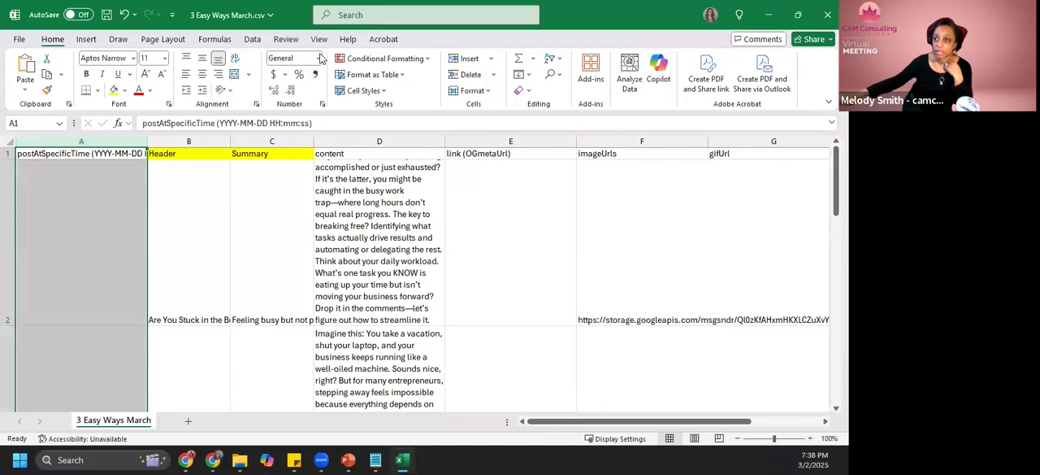
pyautogui.click(317, 58)
pyautogui.scroll(-2, 378, 331)
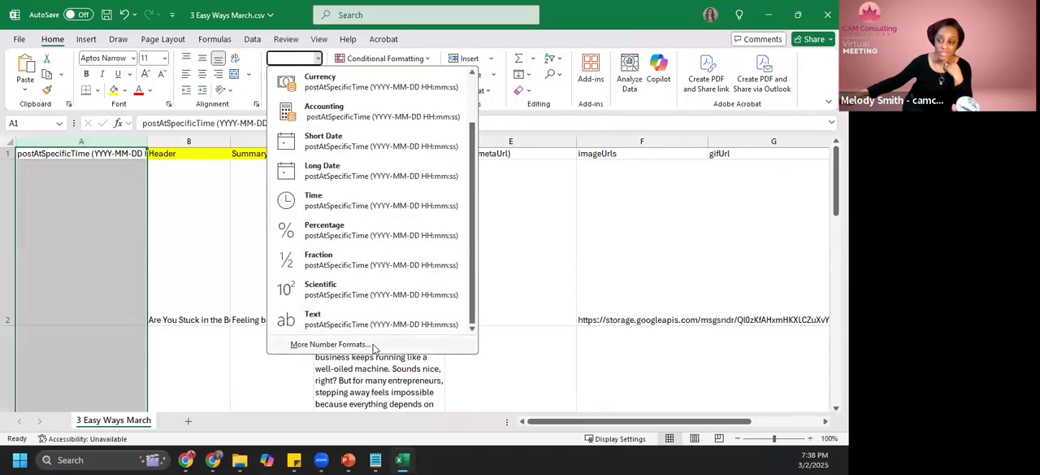
pyautogui.click(375, 347)
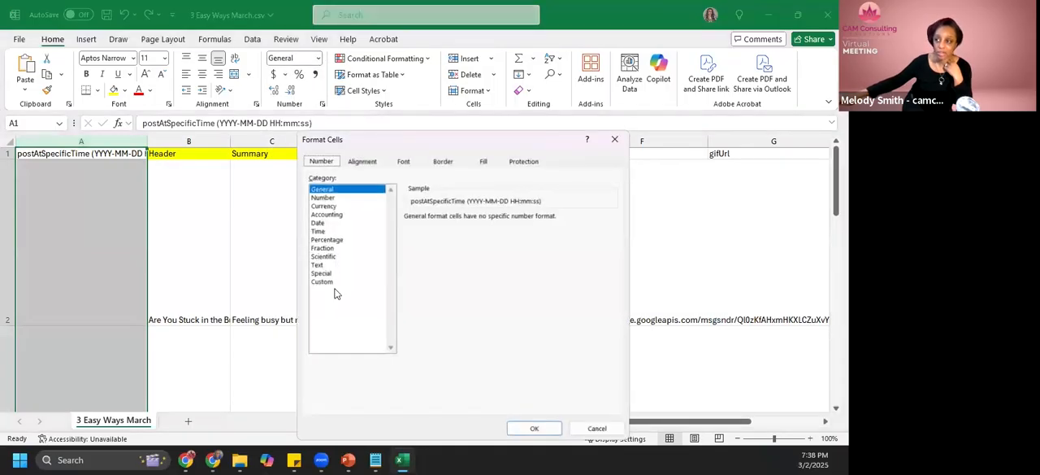
pyautogui.click(329, 282)
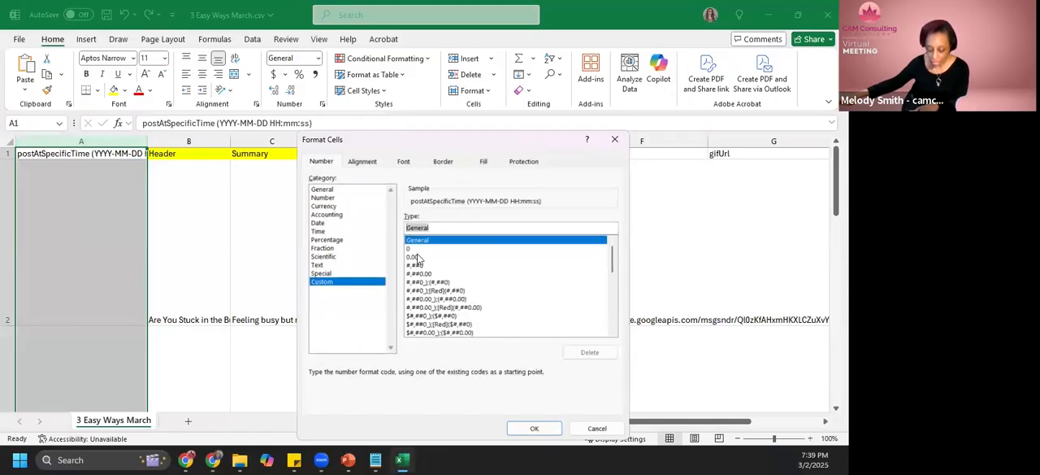
pyautogui.hotkey('ctrl', 'v')
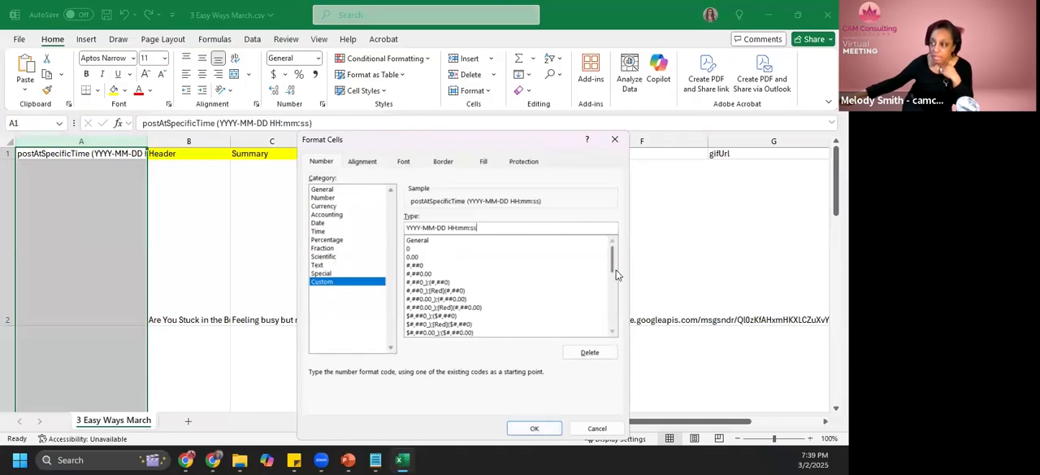
pyautogui.click(534, 428)
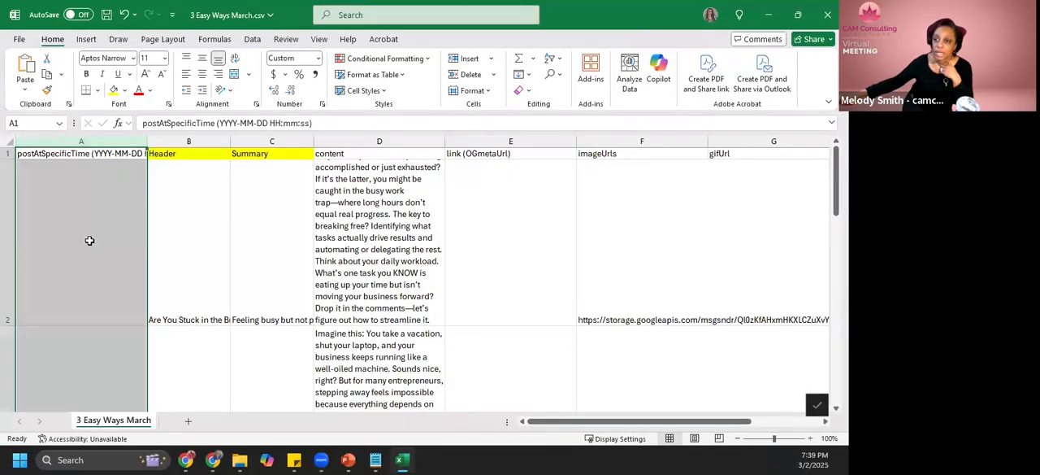
pyautogui.click(90, 241)
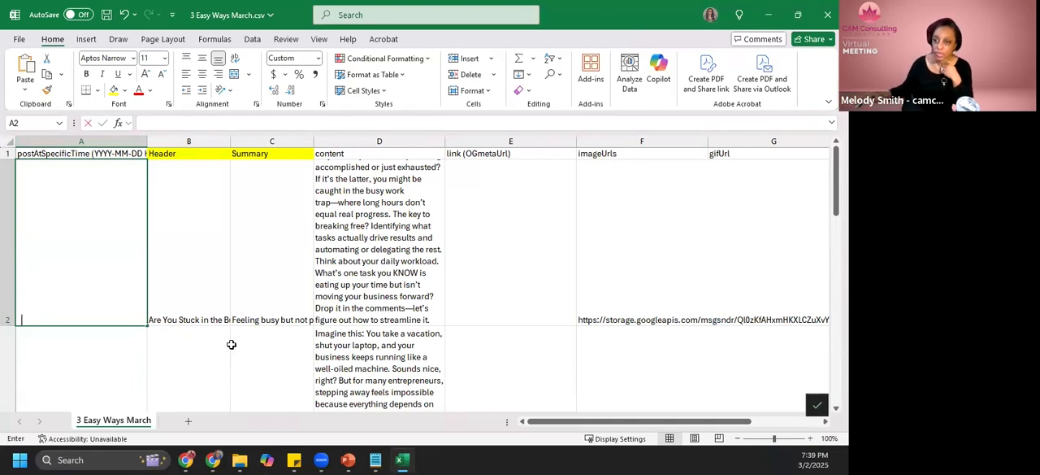
pyautogui.write('2025')
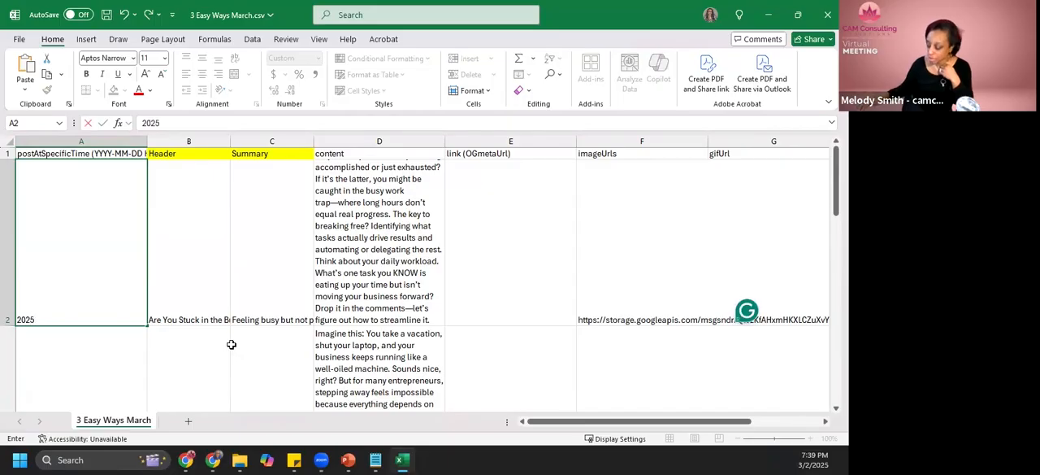
pyautogui.write('-03-03 08:00')
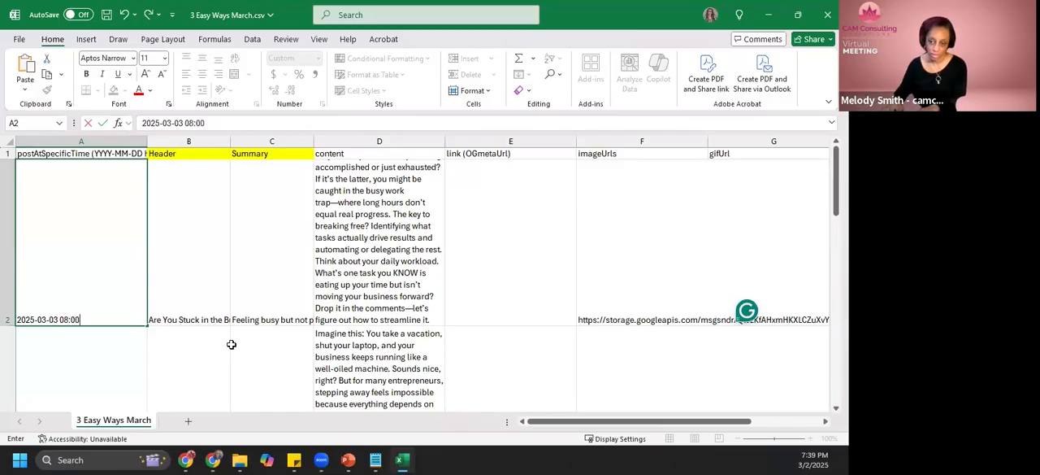
pyautogui.press('Return')
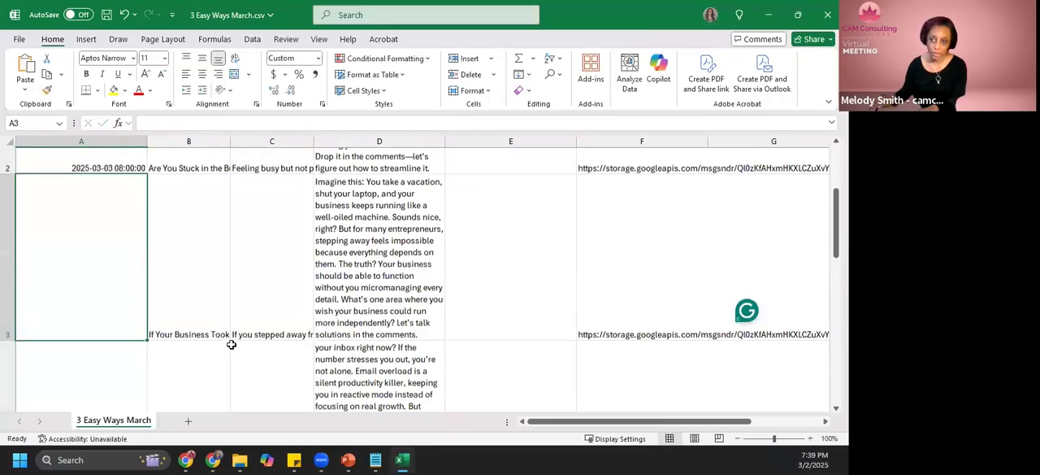
# - Copy the first post's date and time into A3 and change its day to 10
pyautogui.press('Up')
pyautogui.hotkey('ctrl', 'c')
pyautogui.press('Down')
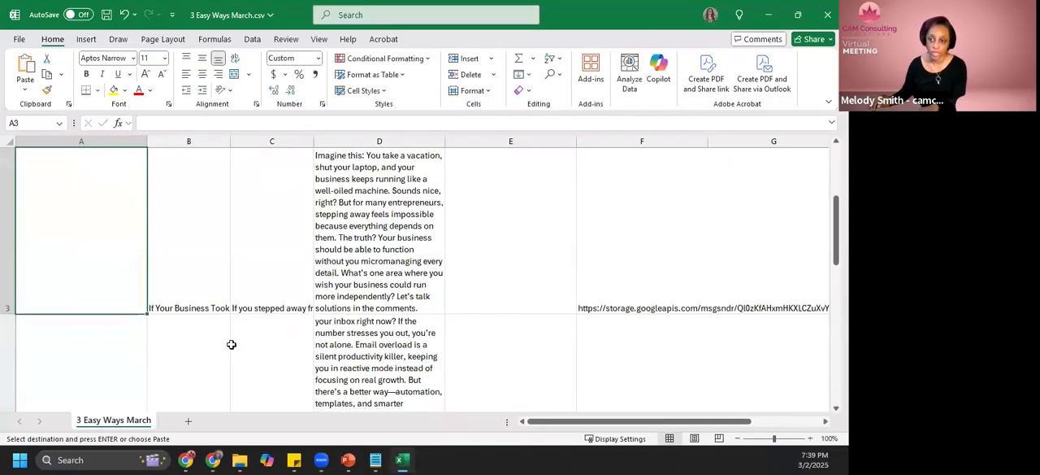
pyautogui.press('Up')
pyautogui.press('Down')
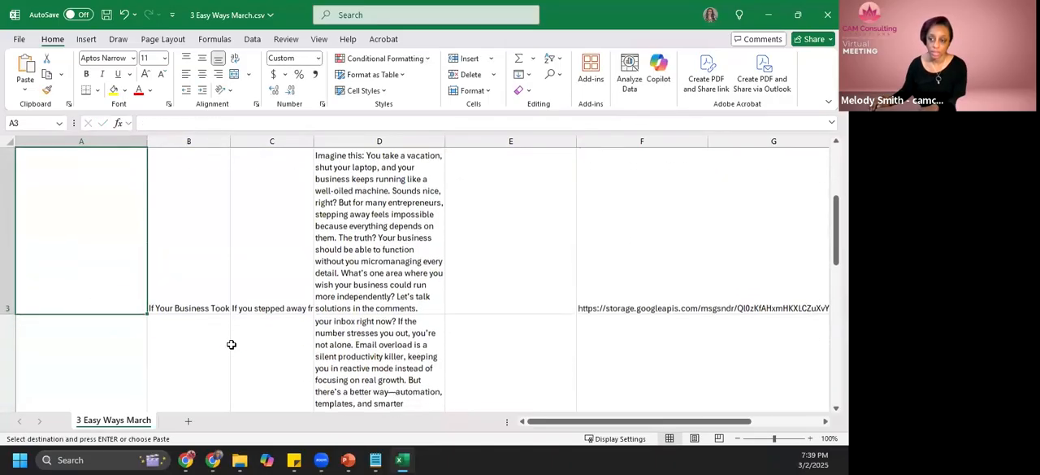
pyautogui.hotkey('ctrl', 'v')
pyautogui.press('Escape')
pyautogui.click(152, 123)
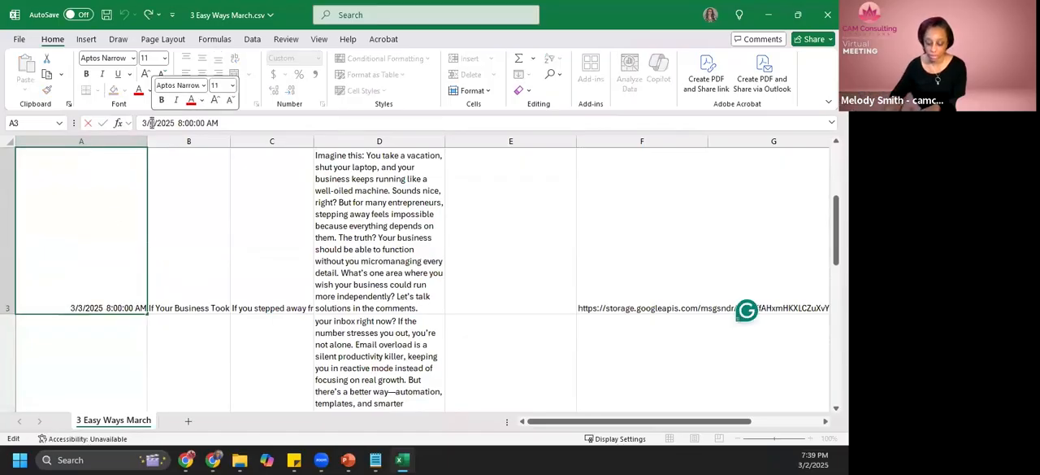
pyautogui.press('Delete')
pyautogui.write('10')
pyautogui.press('Return')
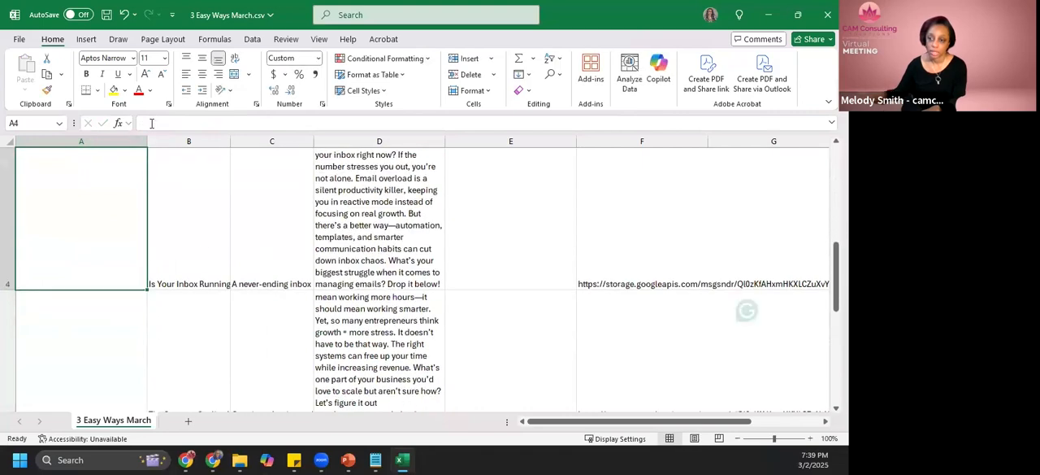
# - Extend the weekly date series from A2 and A3 down to the last post in A6
pyautogui.scroll(2, 70, 197)
pyautogui.scroll(2, 71, 198)
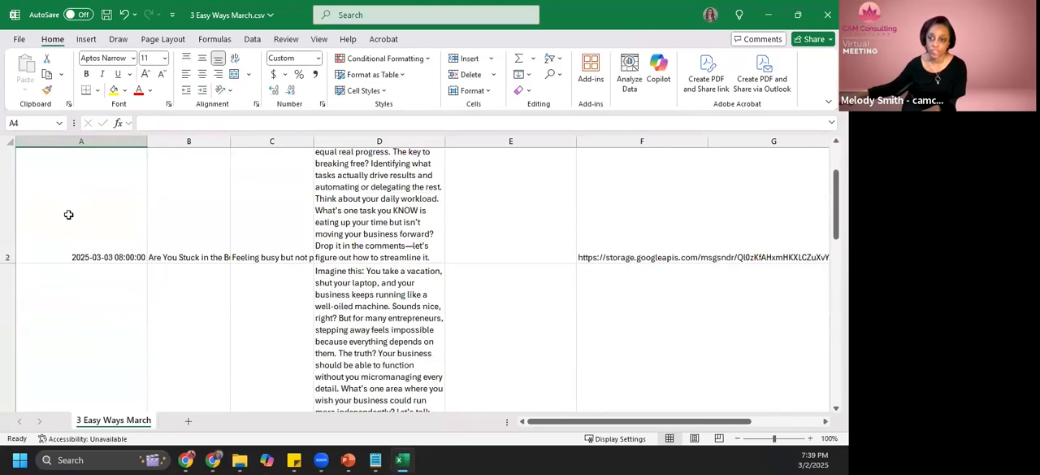
pyautogui.click(76, 269)
pyautogui.keyDown('shift'); pyautogui.click(101, 333); pyautogui.keyUp('shift')
pyautogui.scroll(-2, 101, 333)
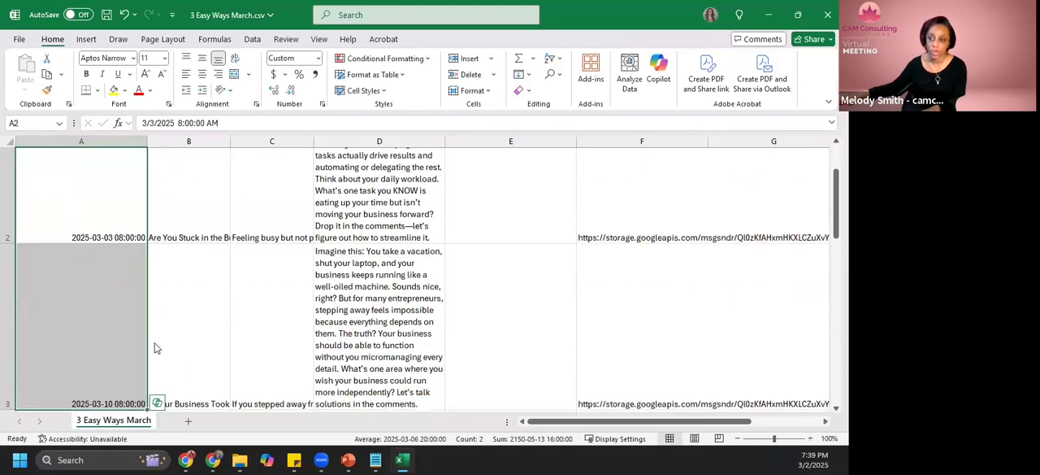
pyautogui.moveTo(147, 341); pyautogui.dragTo(140, 281)
pyautogui.scroll(5, 93, 317)
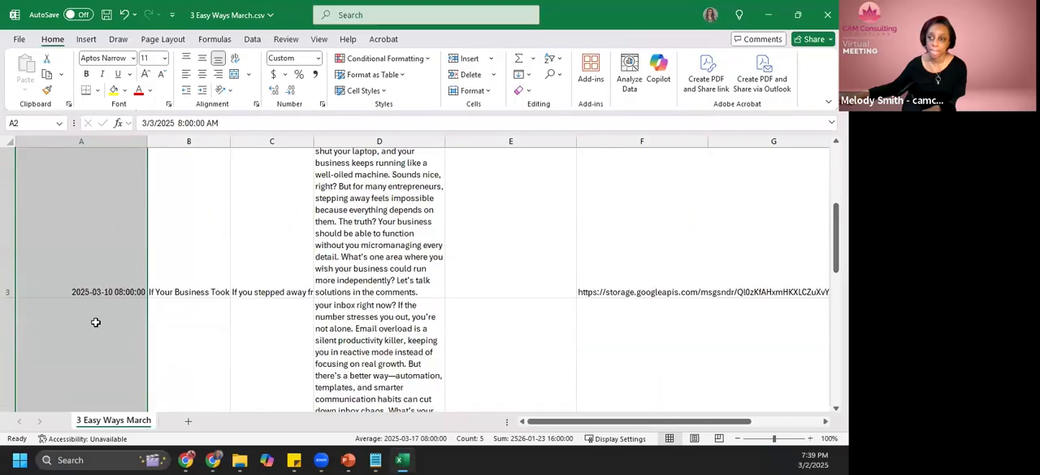
# - Delete the yellow Header and Summary columns from the CSV
pyautogui.click(256, 216)
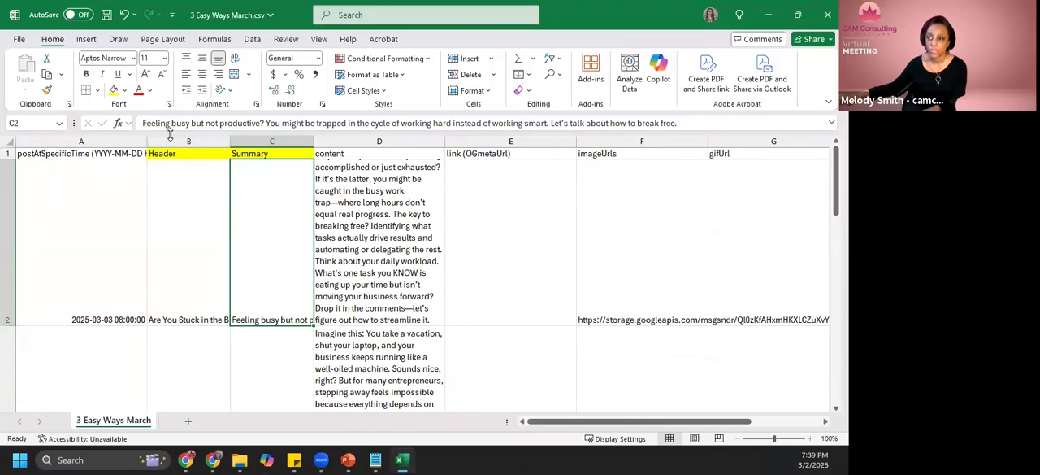
pyautogui.moveTo(168, 139); pyautogui.dragTo(251, 140)
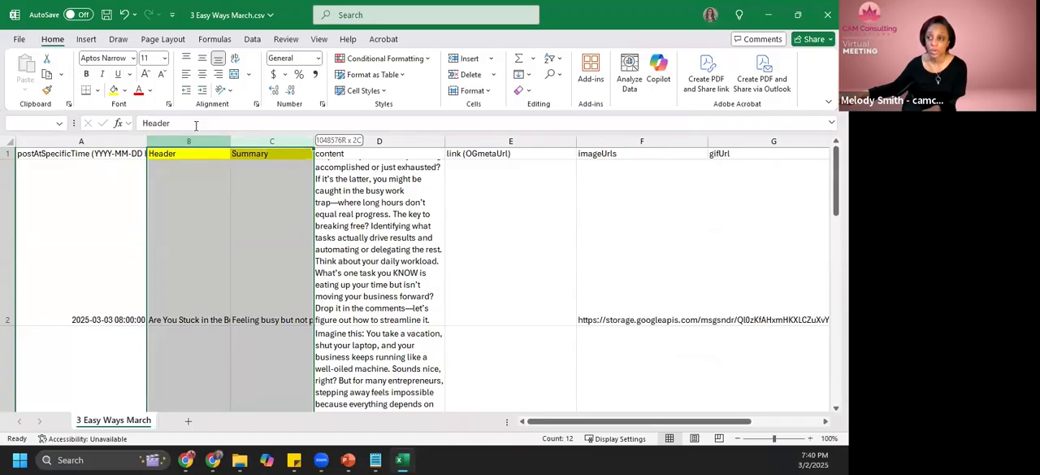
pyautogui.rightClick(257, 141)
pyautogui.click(339, 280)
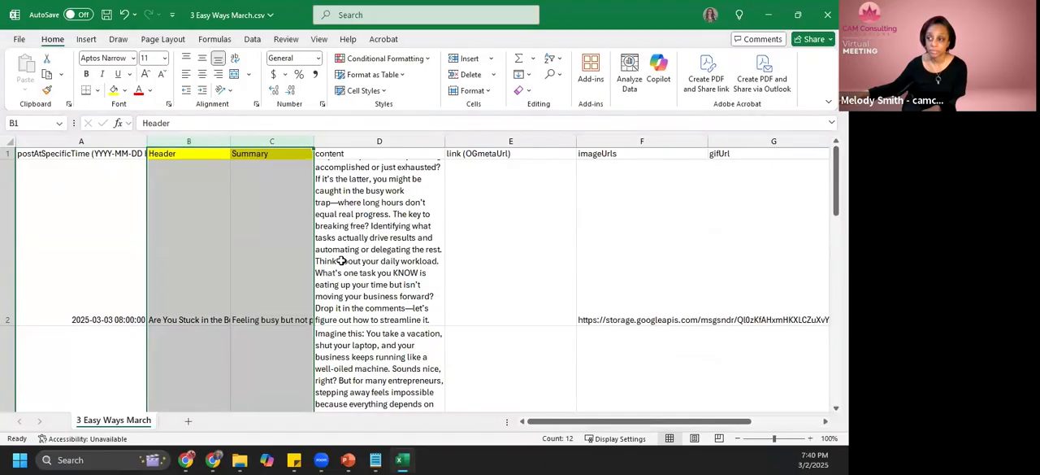
pyautogui.click(219, 206)
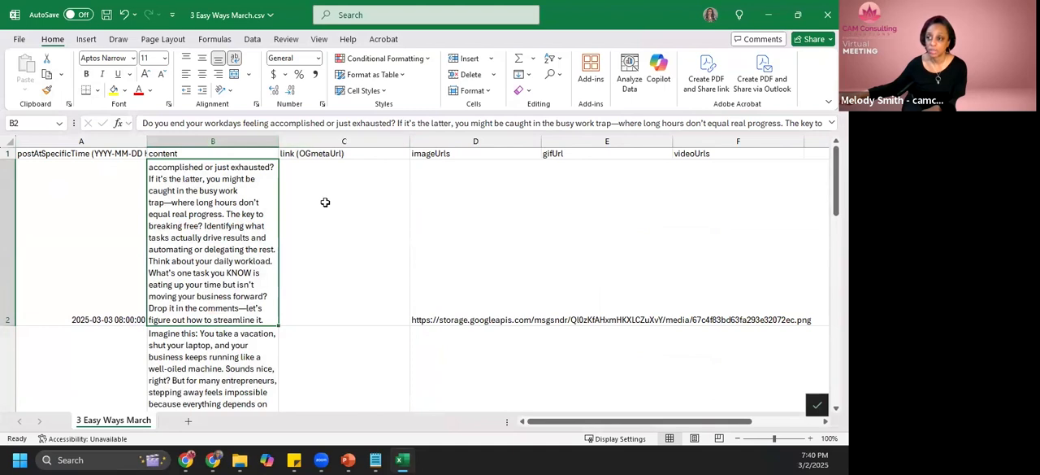
pyautogui.click(370, 200)
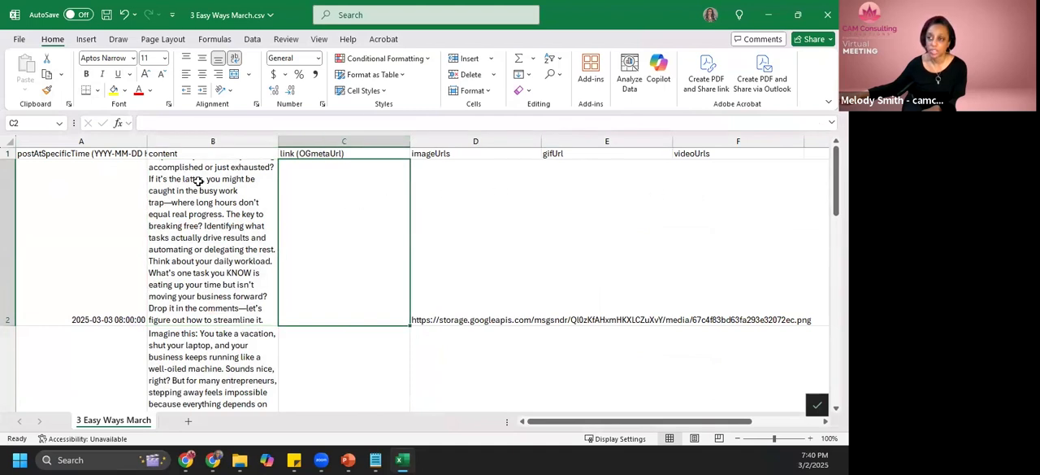
# - Save and close the CSV, and open the Upload from CSV dialog in the browser's Social Planner
pyautogui.click(106, 15)
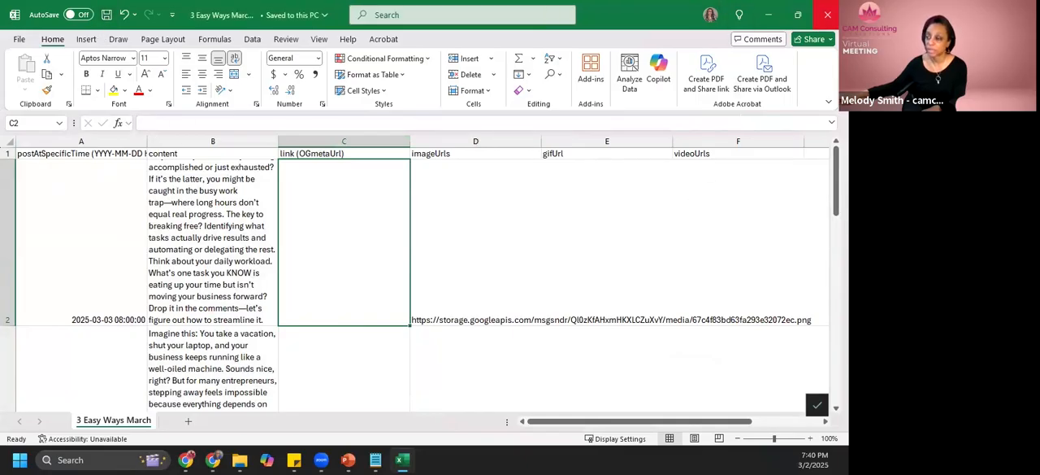
pyautogui.click(828, 14)
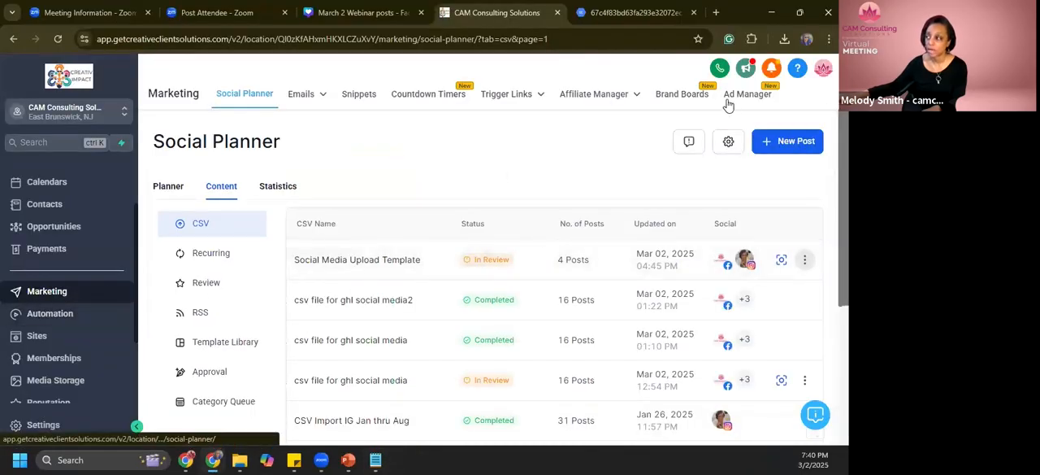
pyautogui.click(814, 151)
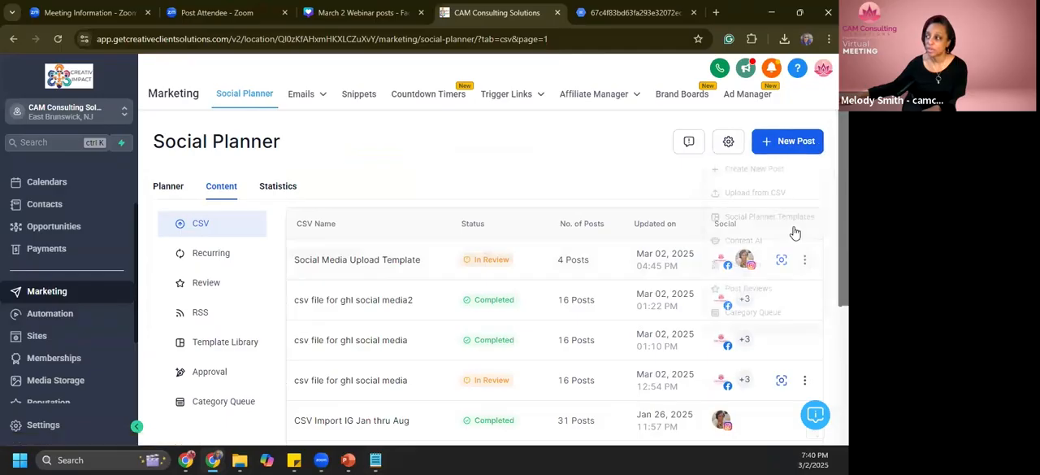
pyautogui.click(764, 195)
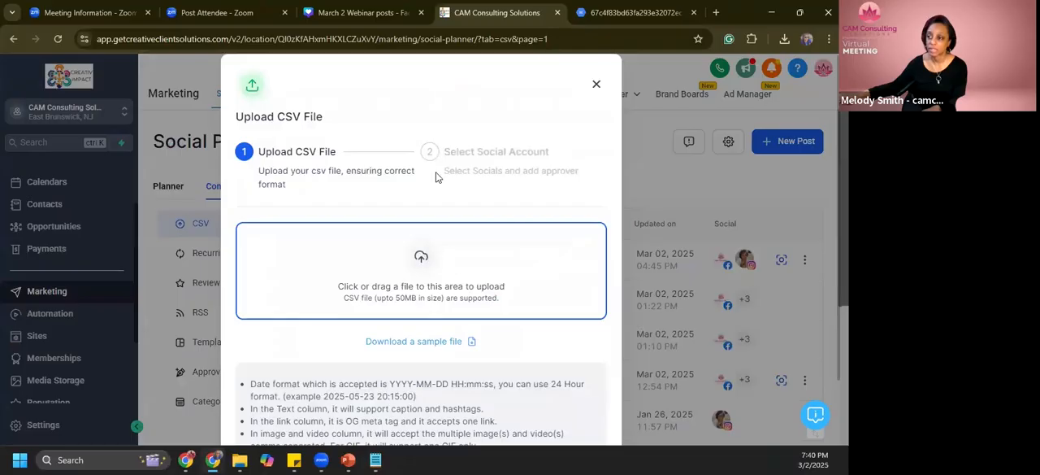
# - Upload 3 Easy Ways March.csv from the Social Media folder and proceed to the social account selection
pyautogui.click(424, 273)
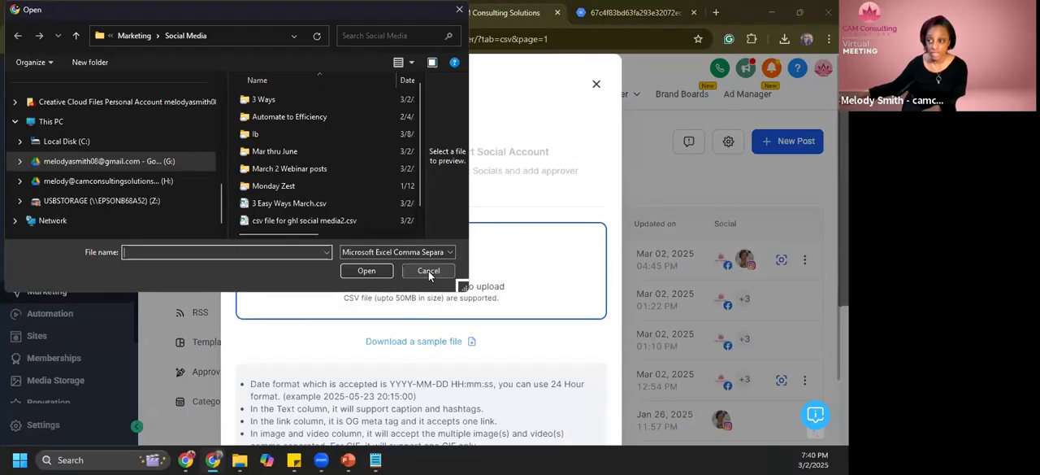
pyautogui.click(333, 204)
pyautogui.click(367, 274)
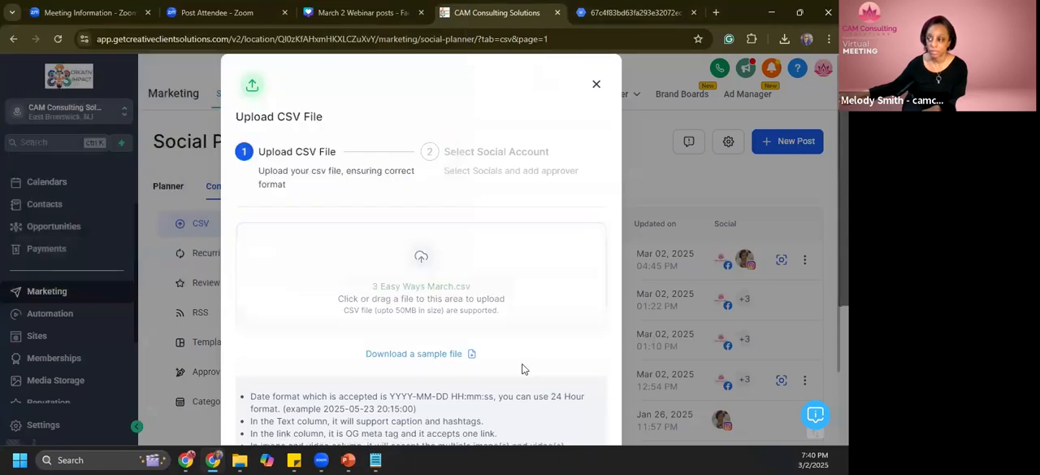
pyautogui.scroll(-2, 520, 358)
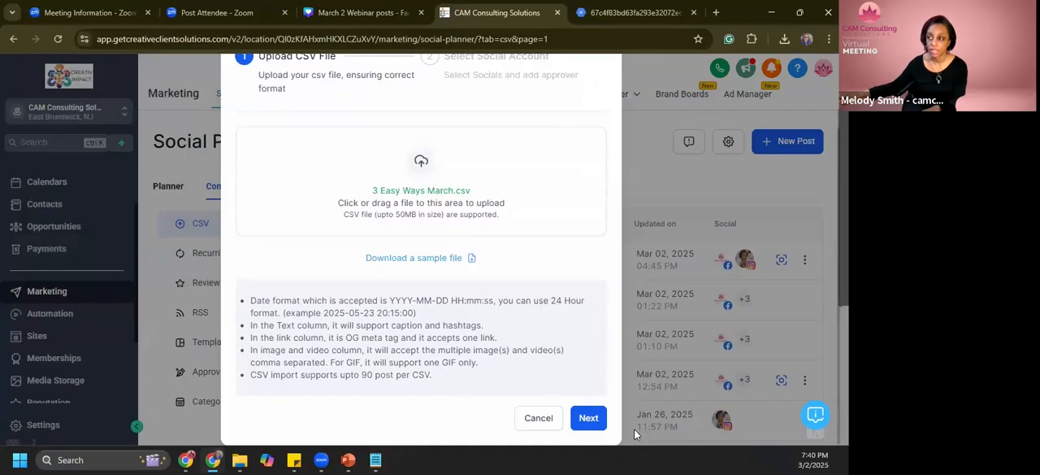
pyautogui.click(590, 419)
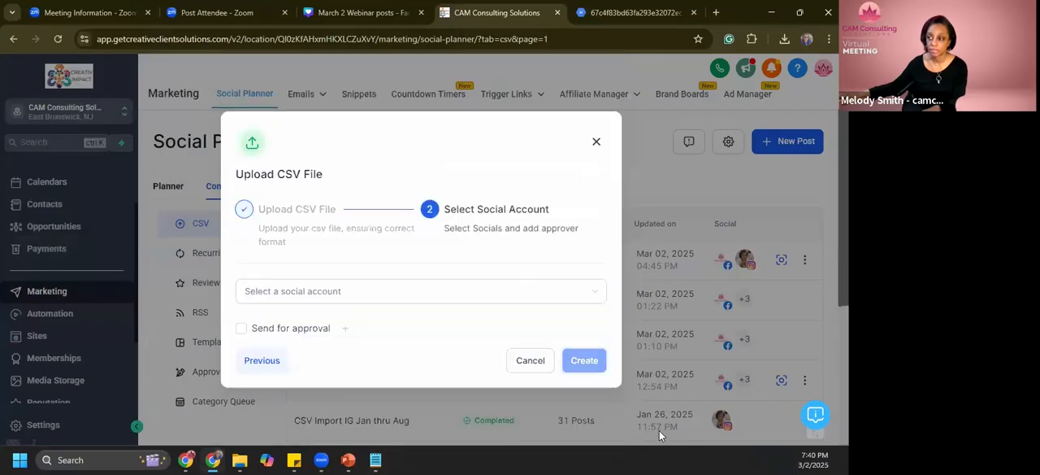
# - Select the CAM Consulting Solutions Facebook and LinkedIn pages, the camconsultingsolutions Instagram and the personal LinkedIn profile, and create the CSV import
pyautogui.click(356, 297)
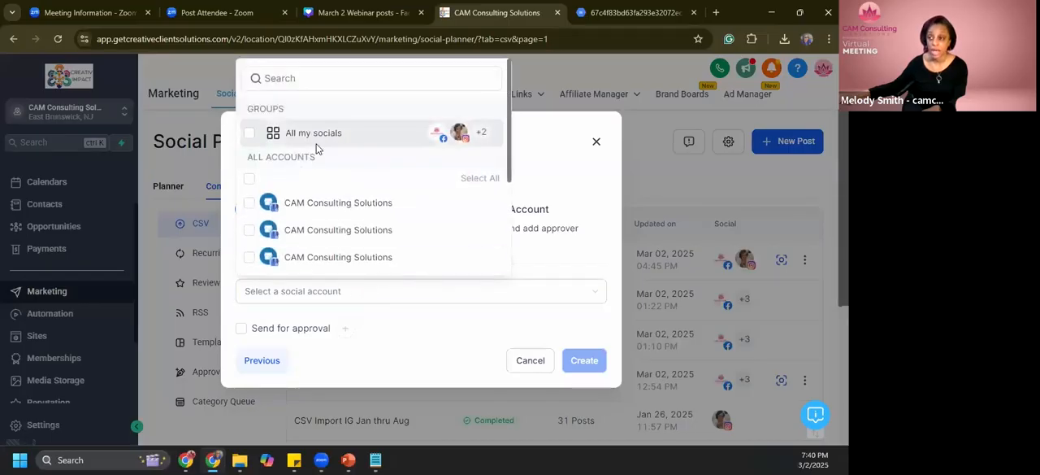
pyautogui.scroll(-3, 282, 222)
pyautogui.click(249, 161)
pyautogui.click(249, 189)
pyautogui.scroll(-1, 329, 223)
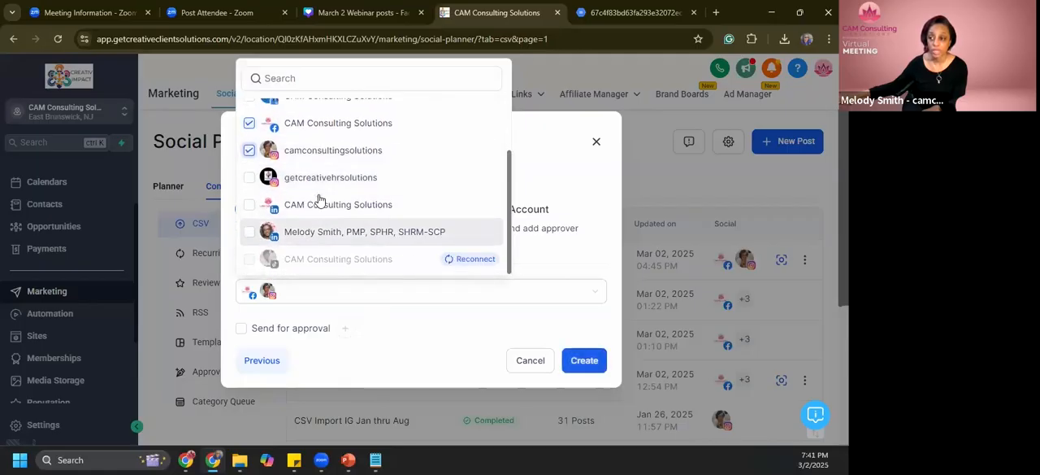
pyautogui.click(248, 205)
pyautogui.click(250, 231)
pyautogui.scroll(6, 339, 227)
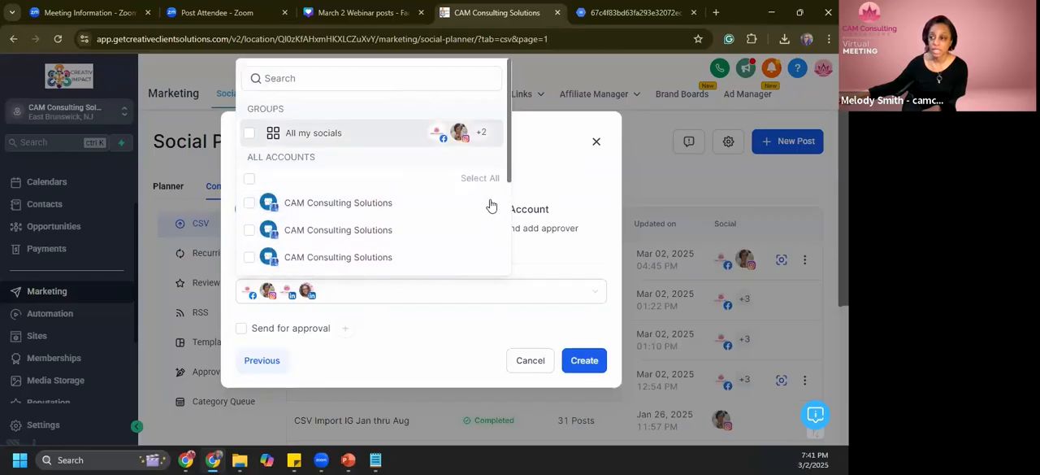
pyautogui.scroll(-5, 493, 205)
pyautogui.click(533, 344)
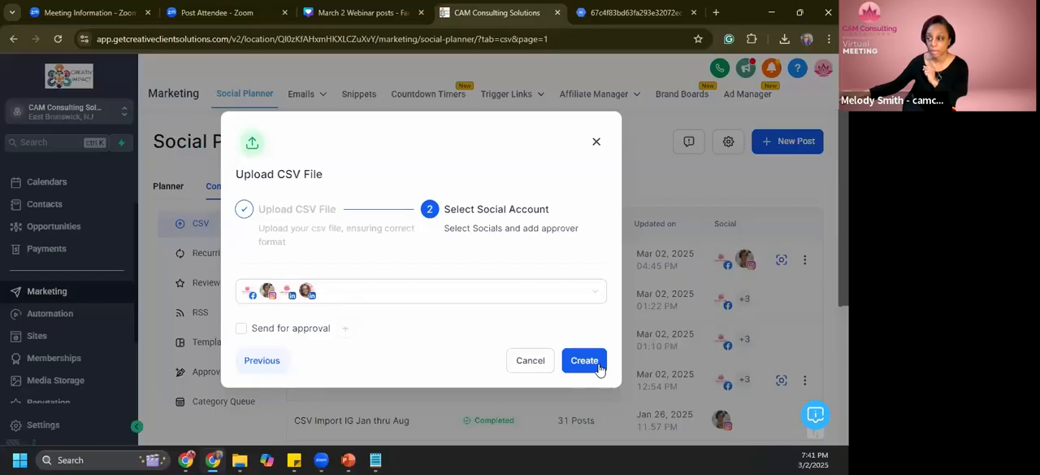
pyautogui.click(599, 367)
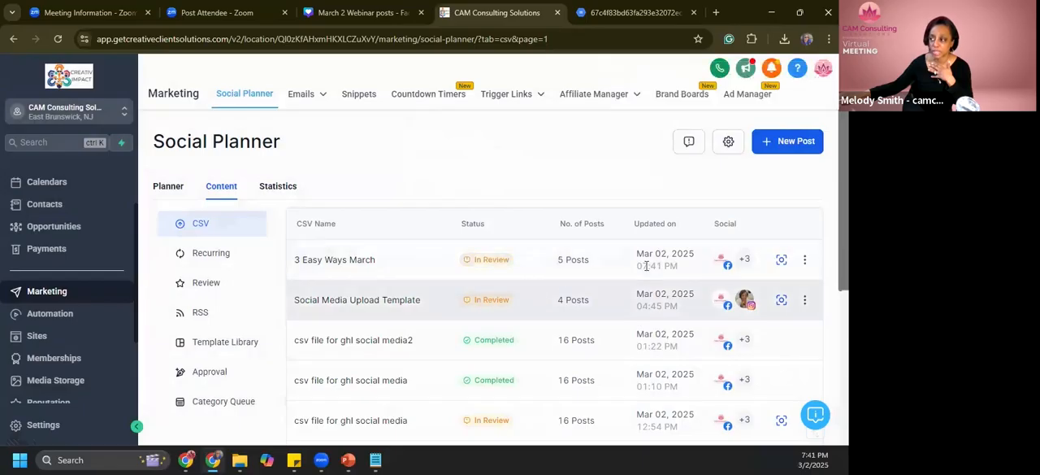
# - Open the 3 Easy Ways March import for review and check its posting dates and the first post's Facebook preview
pyautogui.click(780, 267)
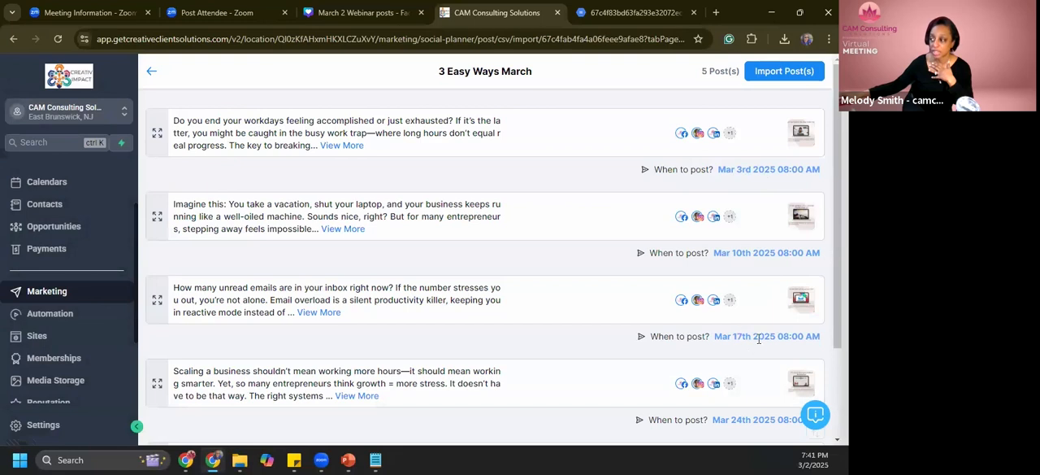
pyautogui.scroll(-3, 758, 340)
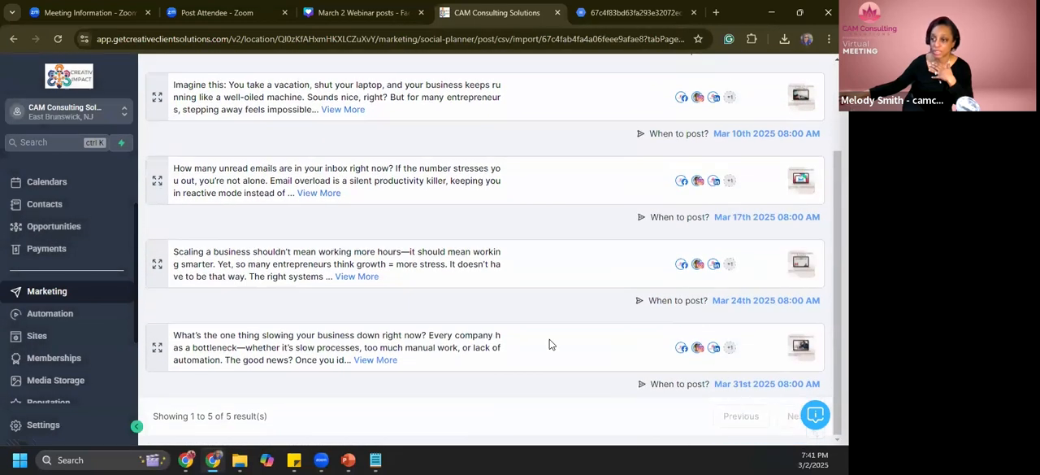
pyautogui.scroll(3, 549, 344)
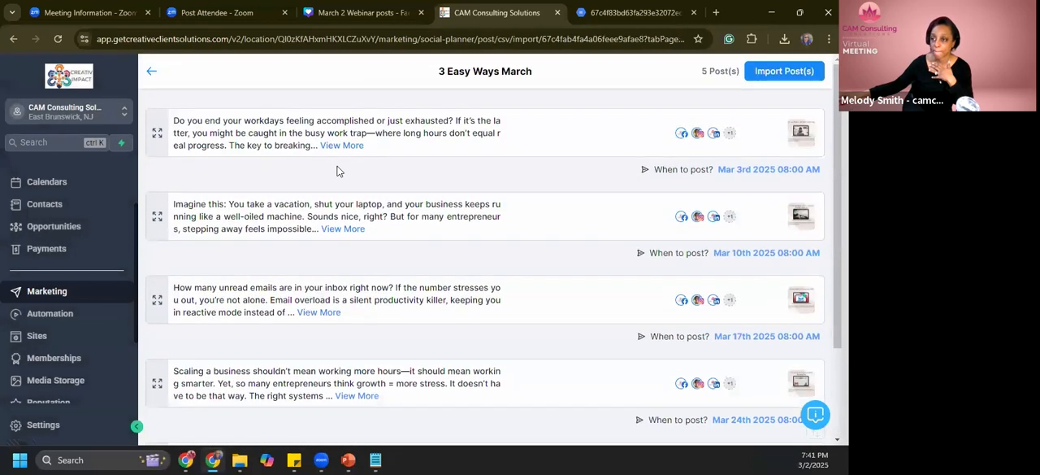
pyautogui.click(156, 134)
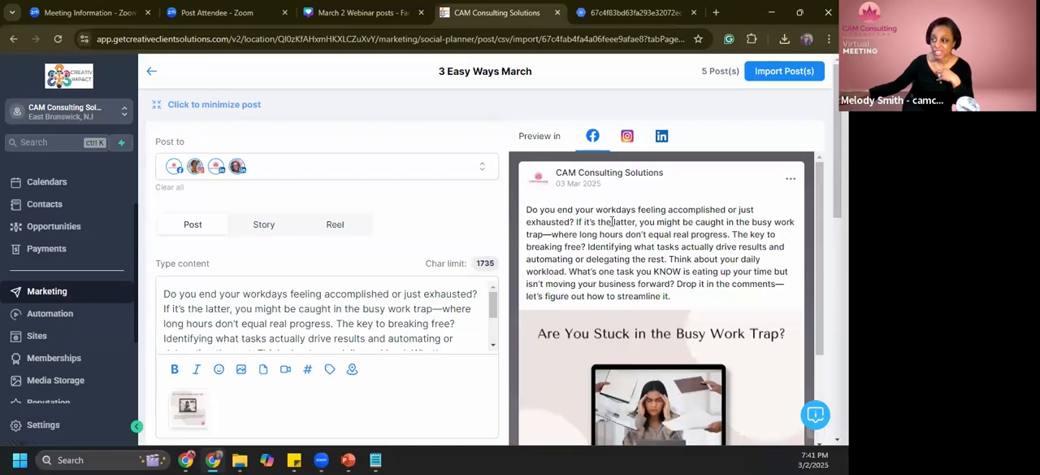
pyautogui.scroll(-3, 653, 239)
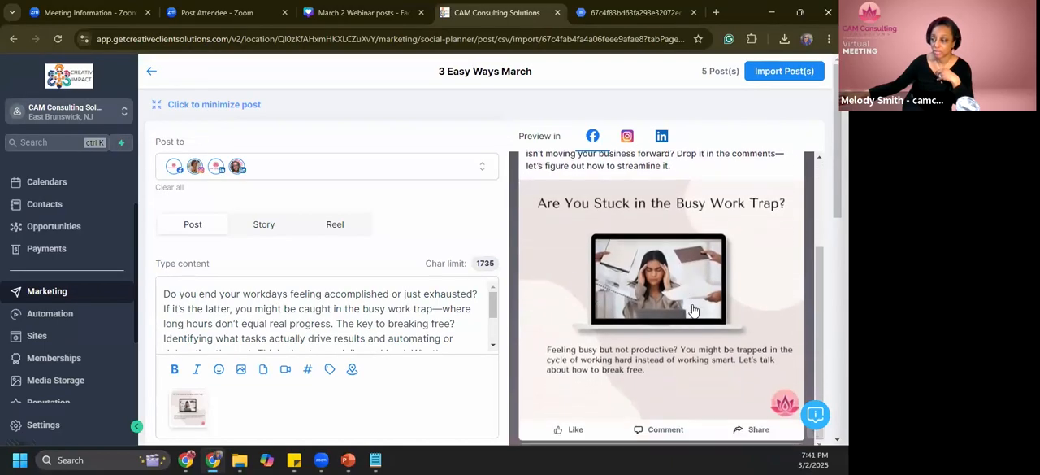
pyautogui.scroll(3, 687, 307)
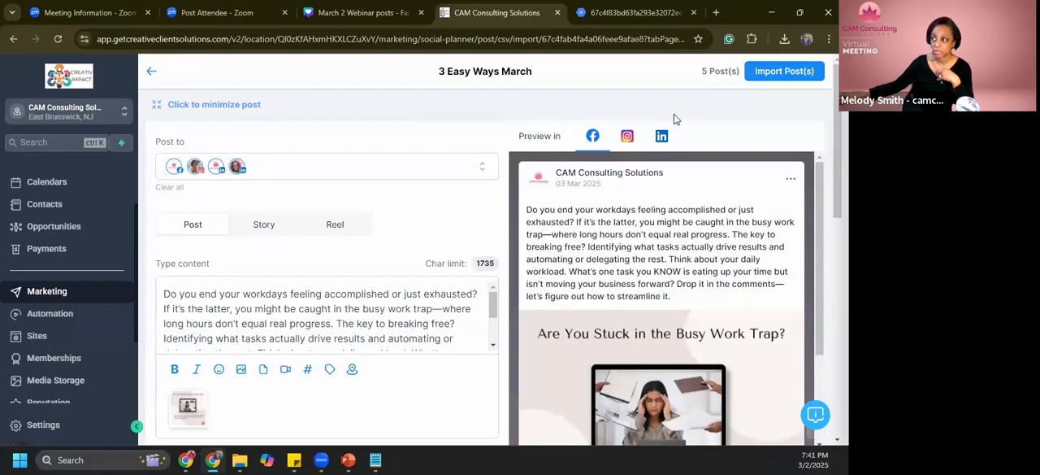
# - Minimize the expanded first post and import all the 3 Easy Ways March posts into the social calendar
pyautogui.click(156, 109)
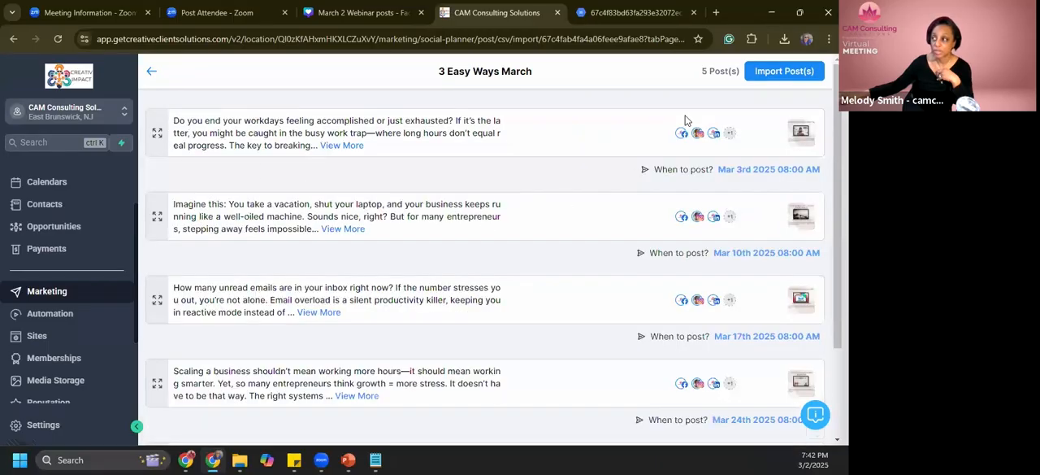
pyautogui.click(770, 79)
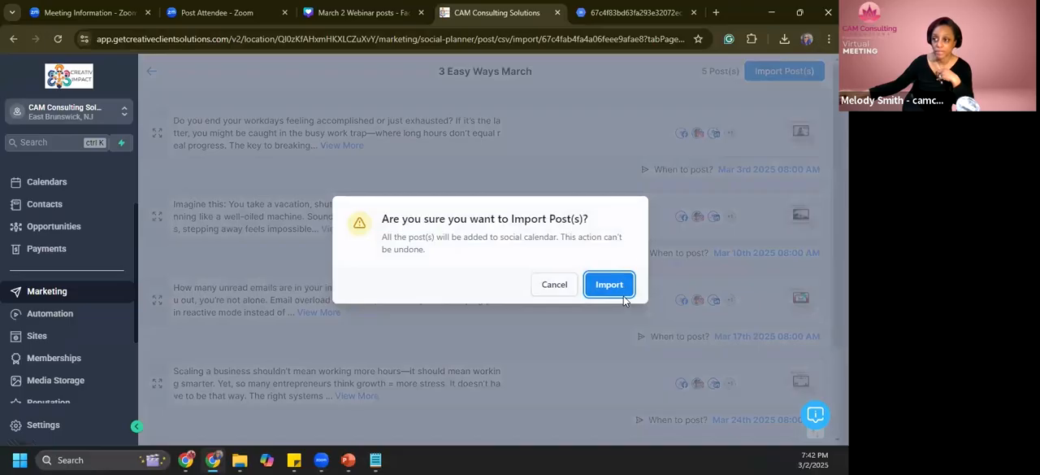
pyautogui.click(623, 287)
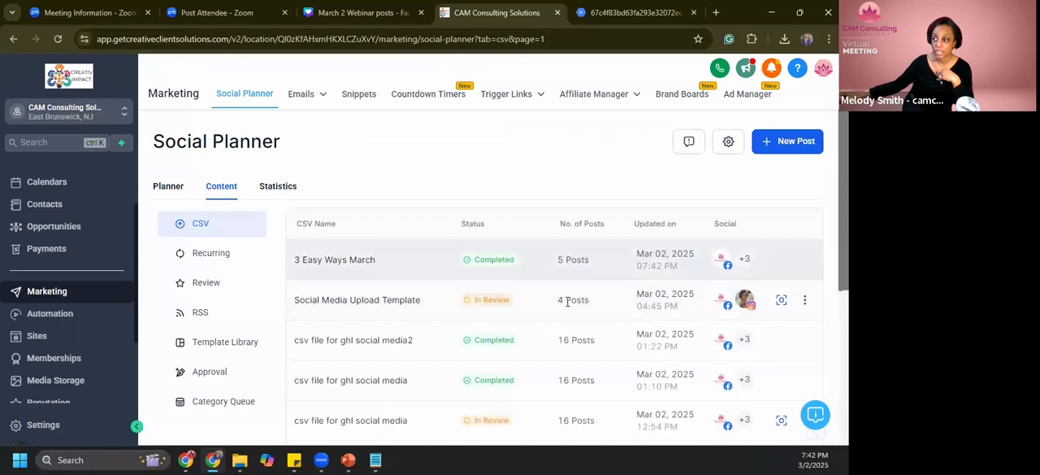
# - Show the Planner as a monthly calendar and examine the posts scheduled on the Mondays of March 2025
pyautogui.click(178, 187)
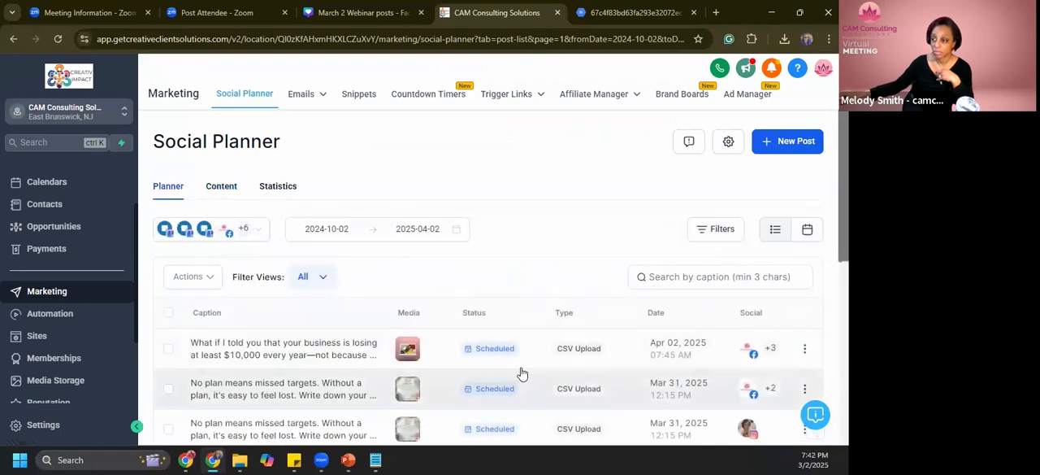
pyautogui.click(807, 230)
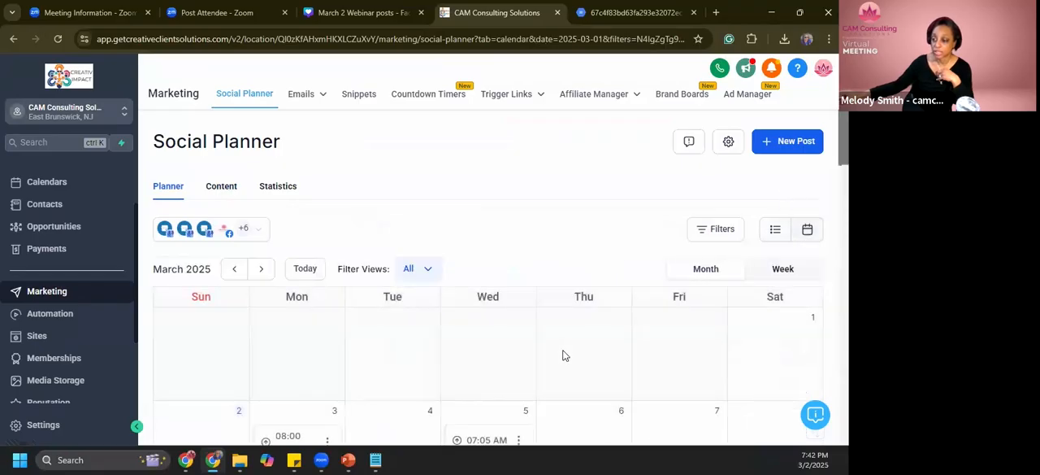
pyautogui.scroll(-2, 561, 355)
pyautogui.scroll(-1, 561, 358)
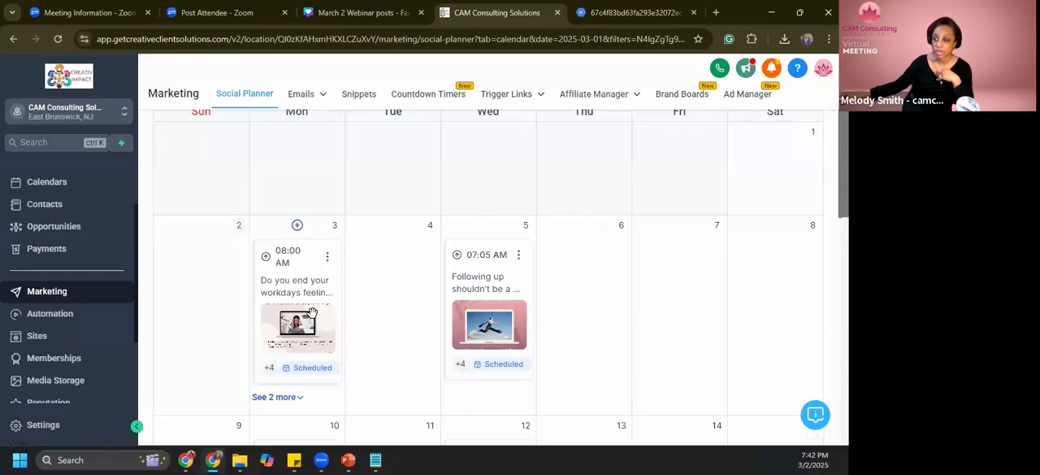
pyautogui.scroll(-2, 312, 313)
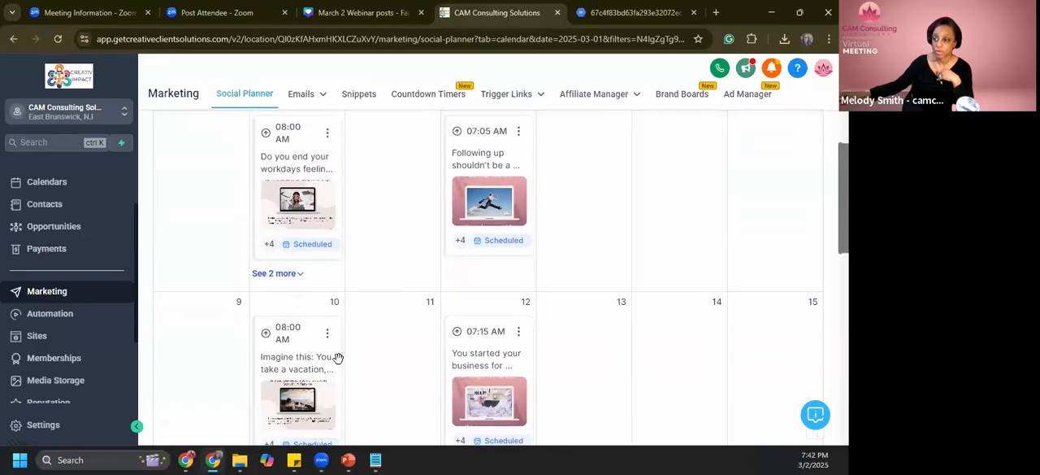
pyautogui.scroll(-2, 297, 356)
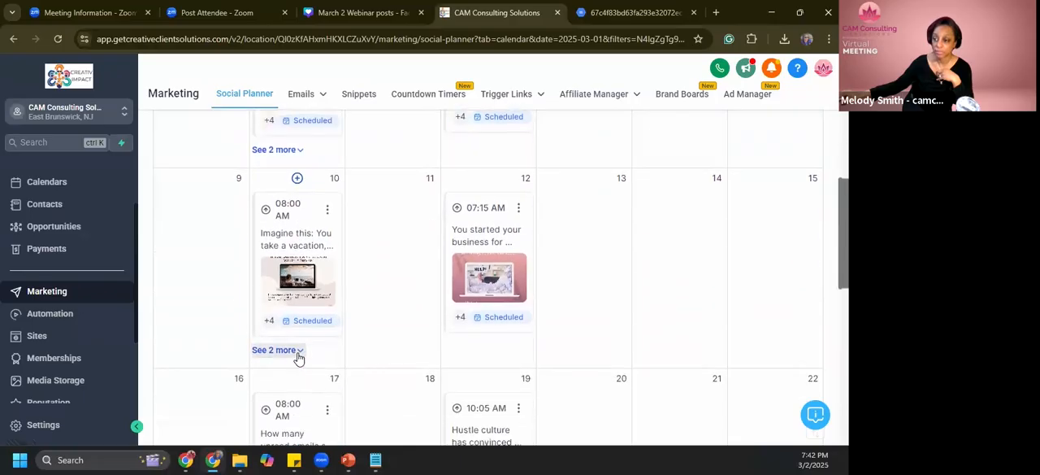
pyautogui.scroll(-1, 298, 356)
pyautogui.scroll(-3, 306, 358)
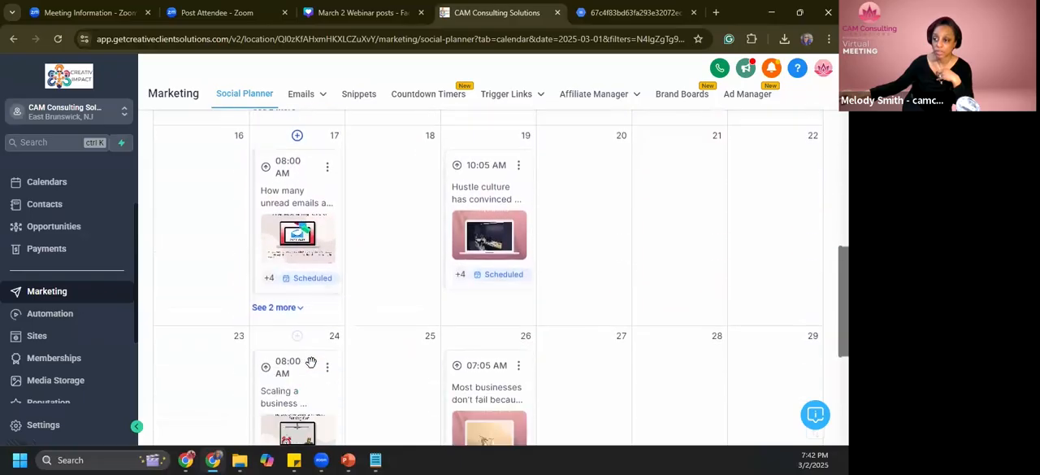
pyautogui.scroll(10, 311, 358)
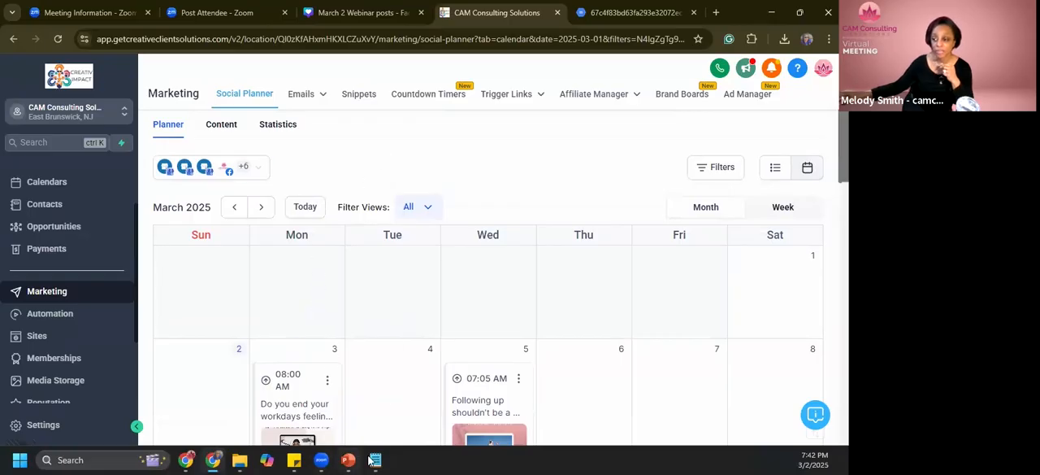
# - Switch to the PowerPoint presentation
pyautogui.moveTo(357, 460)
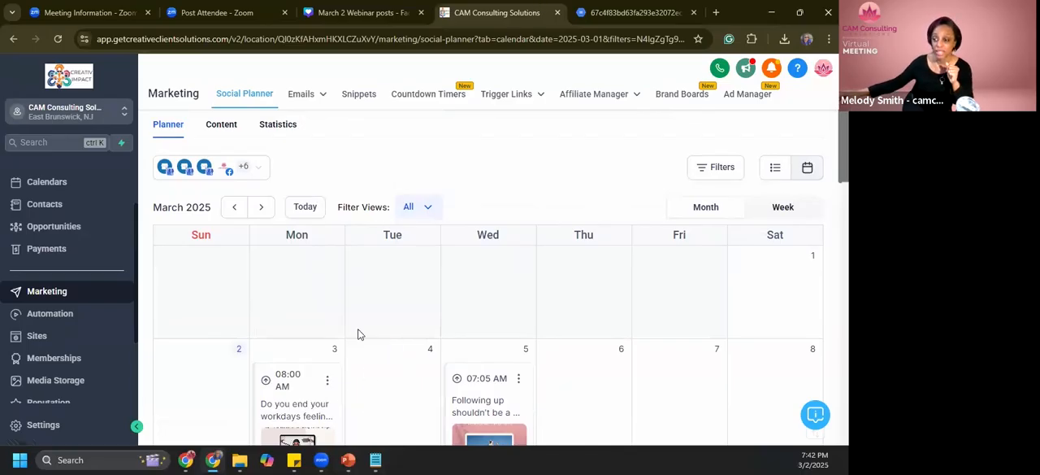
pyautogui.click(348, 459)
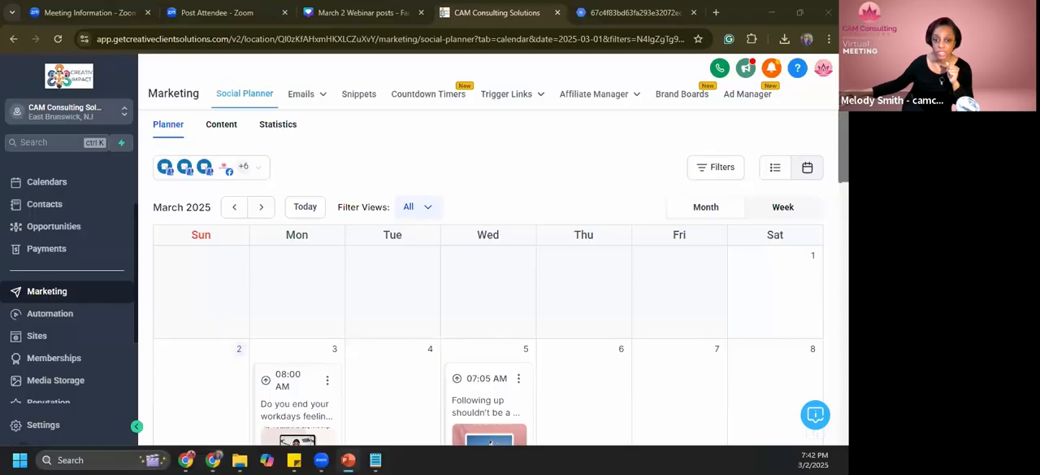